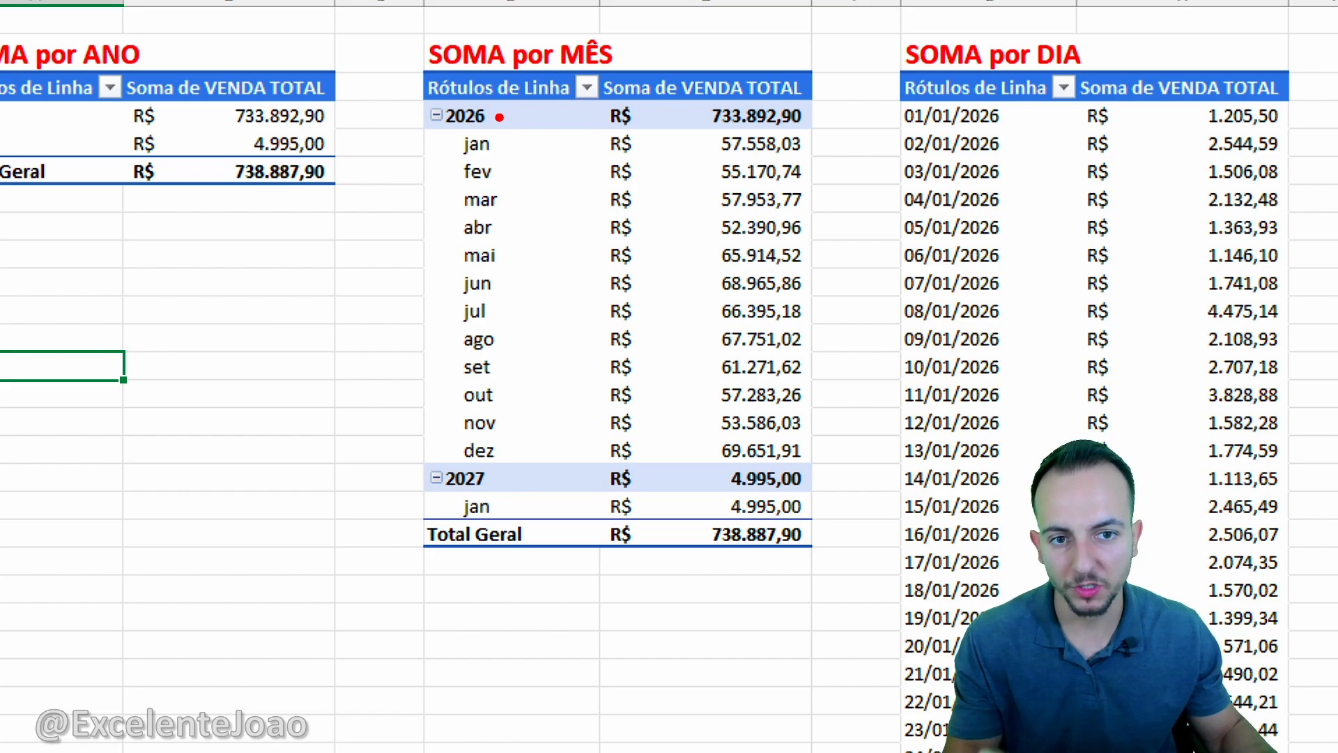
{"action": "mouse_move", "coordinate": [433, 135]}
{"action": "left_mouse_down"}
{"action": "mouse_move", "coordinate": [501, 133]}
{"action": "mouse_move", "coordinate": [411, 87]}
{"action": "mouse_move", "coordinate": [416, 131]}
{"action": "mouse_move", "coordinate": [450, 171]}
{"action": "mouse_move", "coordinate": [440, 492]}
{"action": "mouse_move", "coordinate": [471, 457]}
{"action": "left_mouse_up"}
{"action": "left_click", "coordinate": [455, 503]}
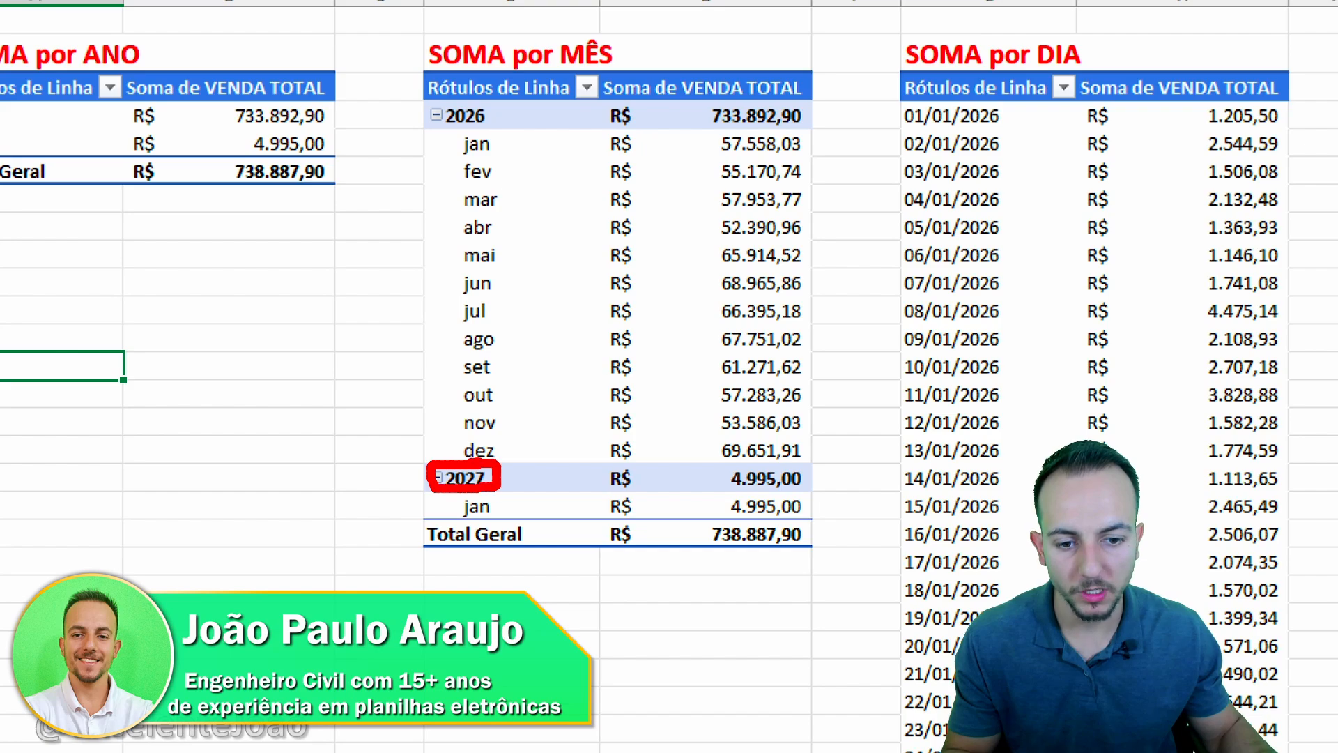
{"action": "left_click_drag", "start_coordinate": [508, 503], "coordinate": [506, 667]}
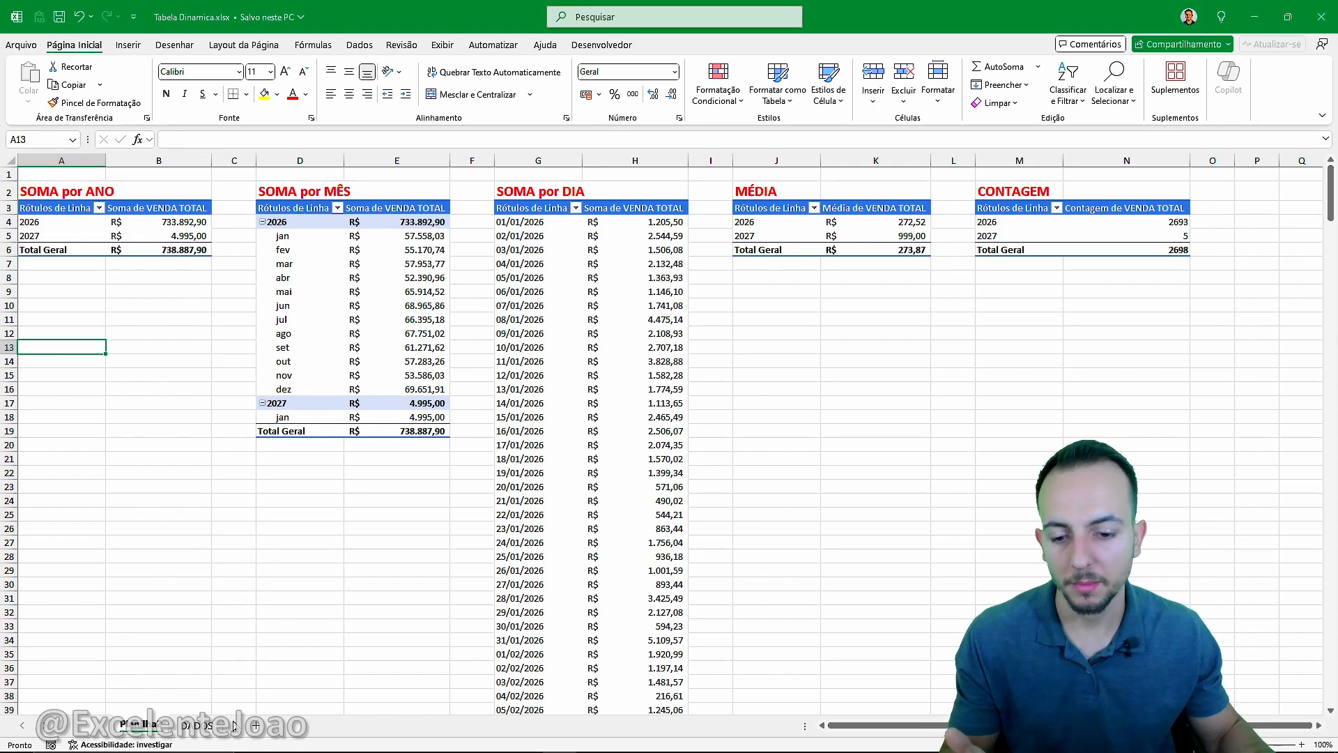
Examine the last rows of the sales table on the DADOS sheet, where the dates change from 2026 to 2027.
{"action": "left_click", "coordinate": [230, 726]}
{"action": "scroll", "coordinate": [170, 561], "scroll_direction": "down", "scroll_amount": 1}
{"action": "key", "text": "ctrl+Down"}
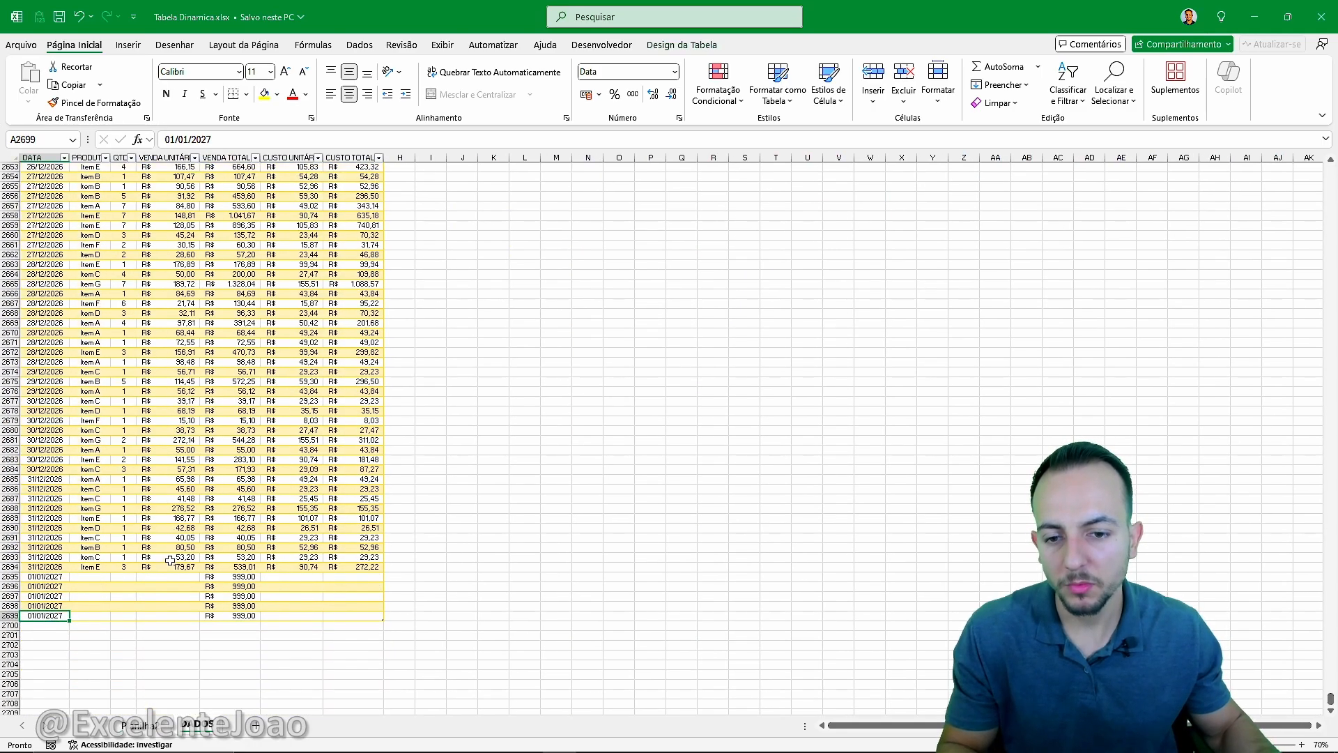
{"action": "scroll", "coordinate": [170, 560], "scroll_direction": "up", "scroll_amount": 4, "text": "ctrl"}
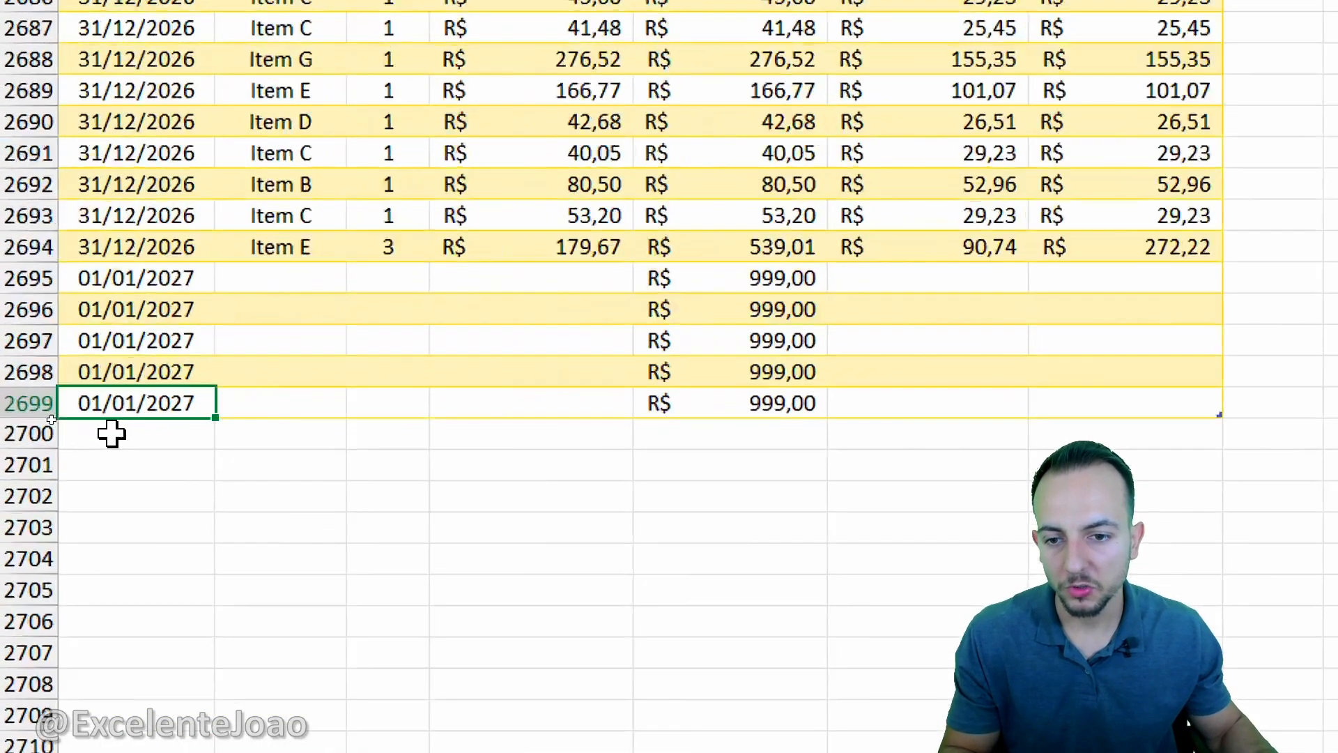
{"action": "left_click_drag", "start_coordinate": [28, 278], "coordinate": [27, 434]}
{"action": "left_click", "coordinate": [133, 561]}
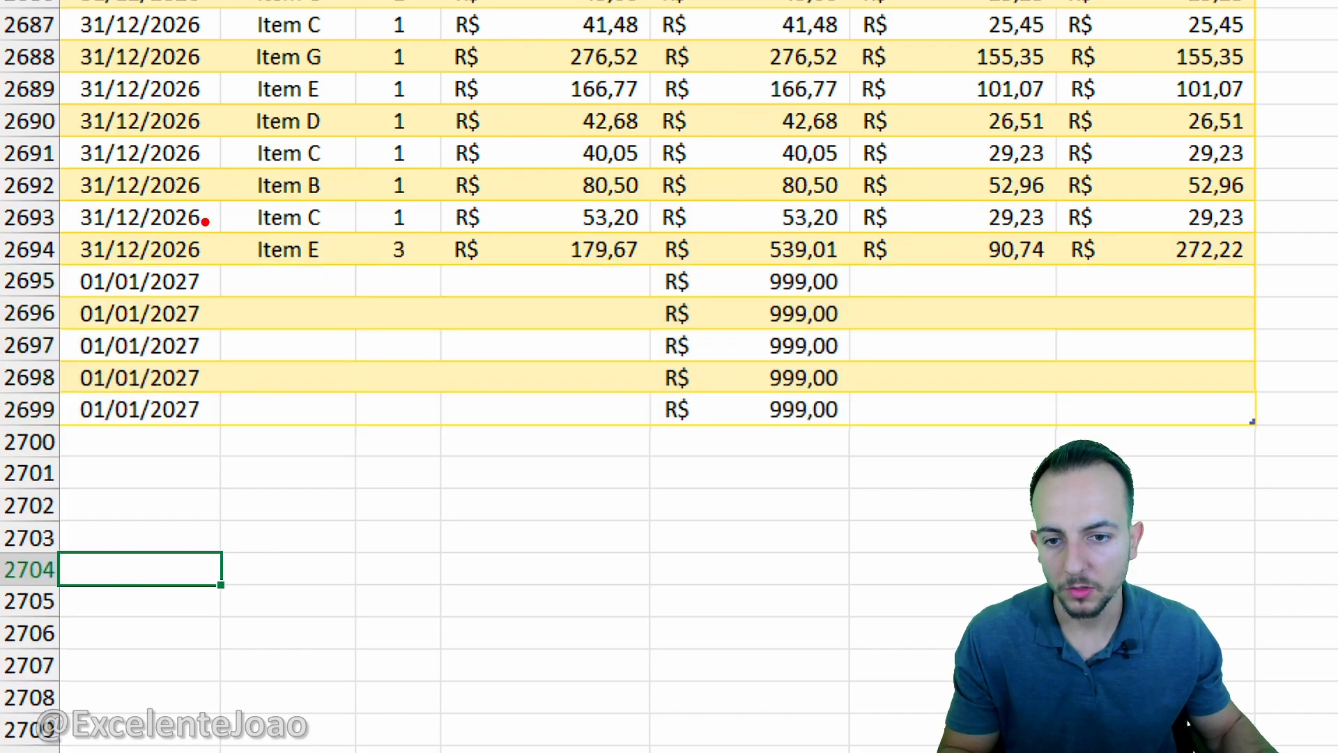
{"action": "mouse_move", "coordinate": [167, 231]}
{"action": "left_mouse_down"}
{"action": "mouse_move", "coordinate": [214, 381]}
{"action": "mouse_move", "coordinate": [184, 410]}
{"action": "left_mouse_up"}
{"action": "key", "text": "Escape"}
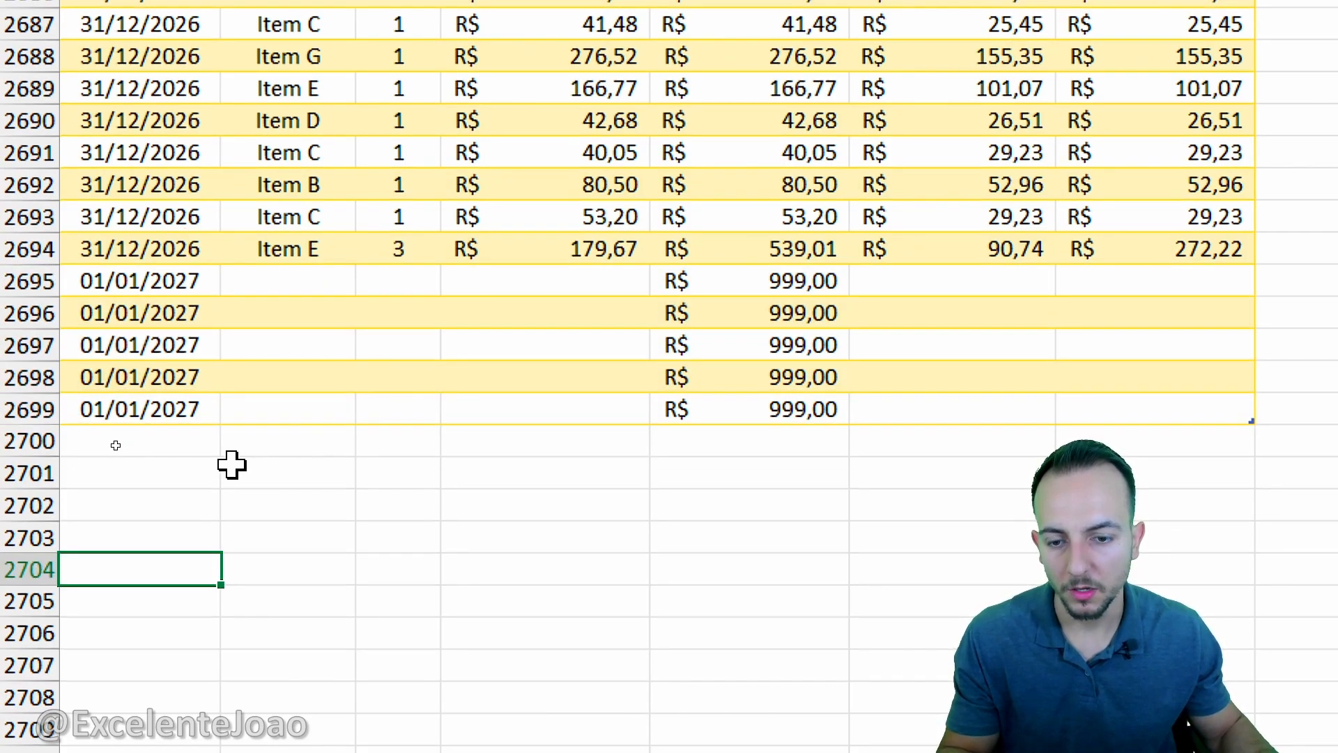
Add a record dated 01/01/2028 with a total sale of 9.999 in the first empty row below the table.
{"action": "left_click", "coordinate": [165, 455]}
{"action": "type", "text": "01/01/2028"}
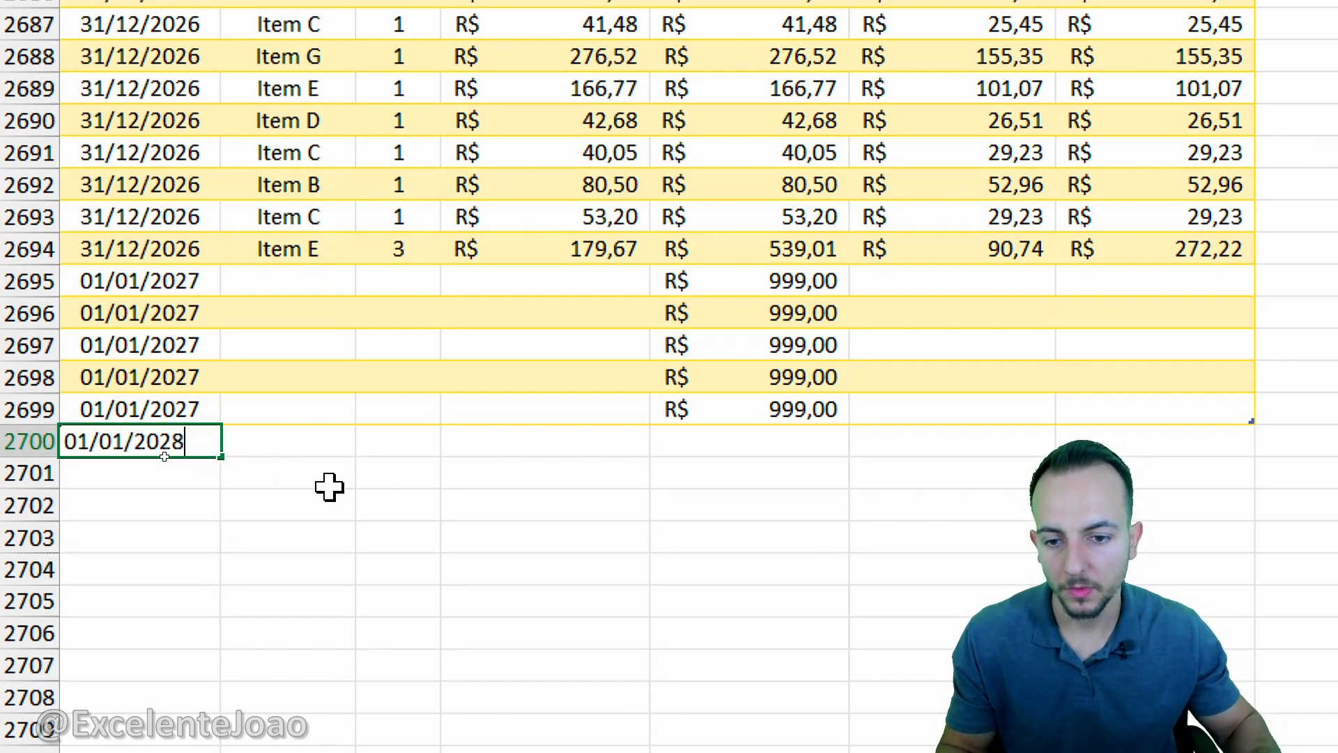
{"action": "key", "text": "Return"}
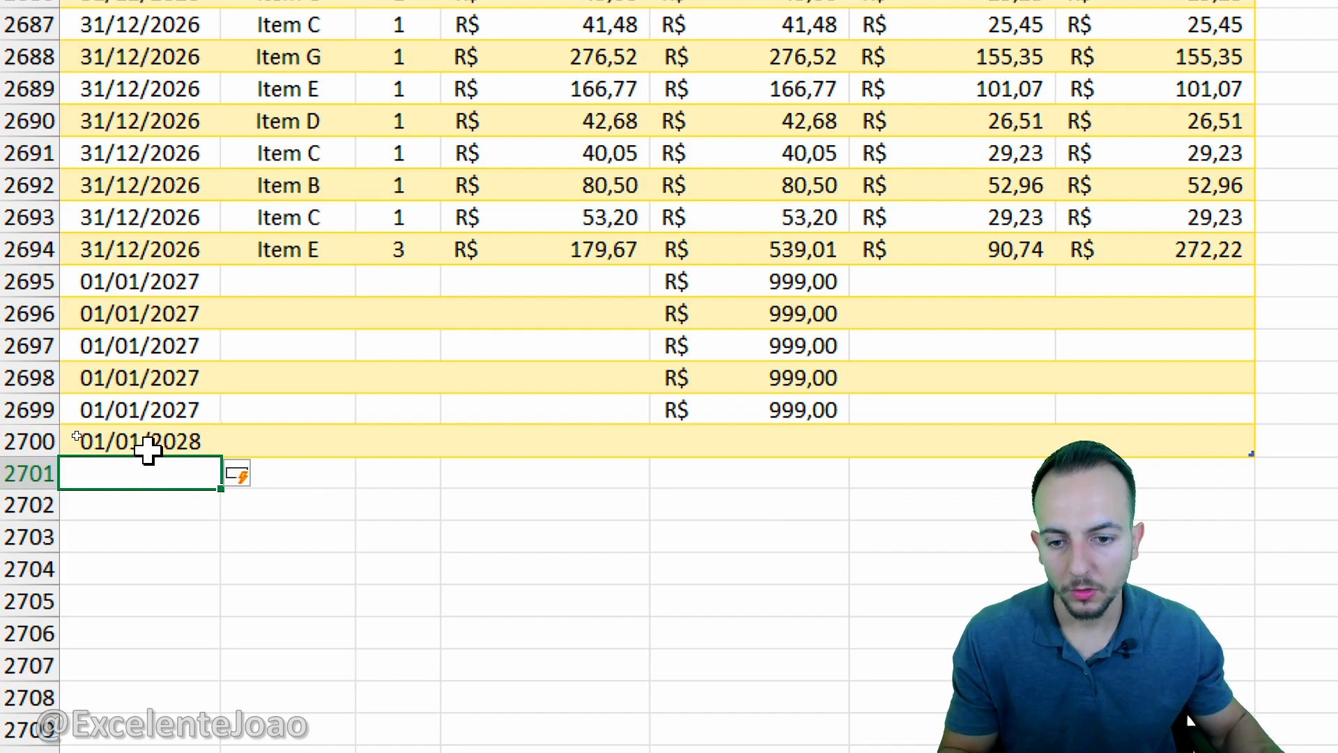
{"action": "left_click", "coordinate": [149, 446]}
{"action": "left_click", "coordinate": [753, 438]}
{"action": "type", "text": "9.999"}
{"action": "key", "text": "Return"}
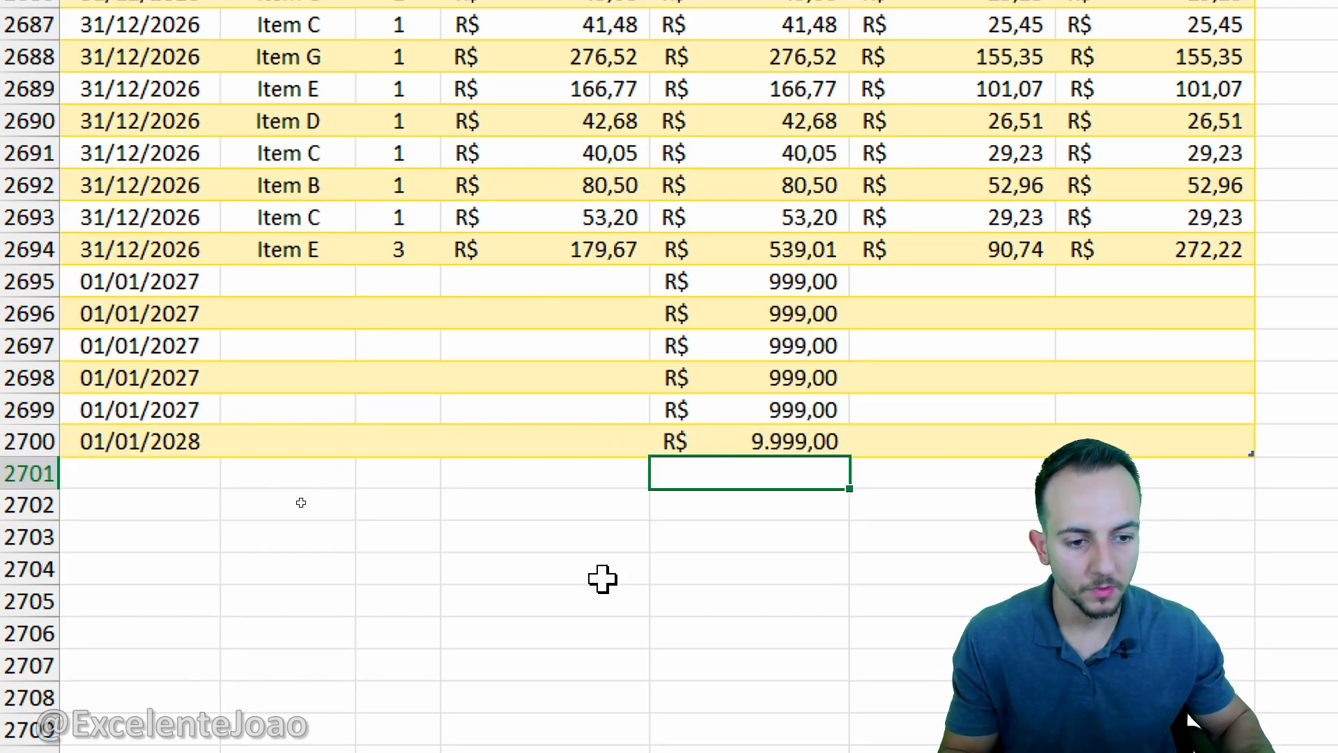
{"action": "mouse_move", "coordinate": [822, 395]}
{"action": "left_mouse_down"}
{"action": "mouse_move", "coordinate": [554, 404]}
{"action": "mouse_move", "coordinate": [854, 371]}
{"action": "left_mouse_up"}
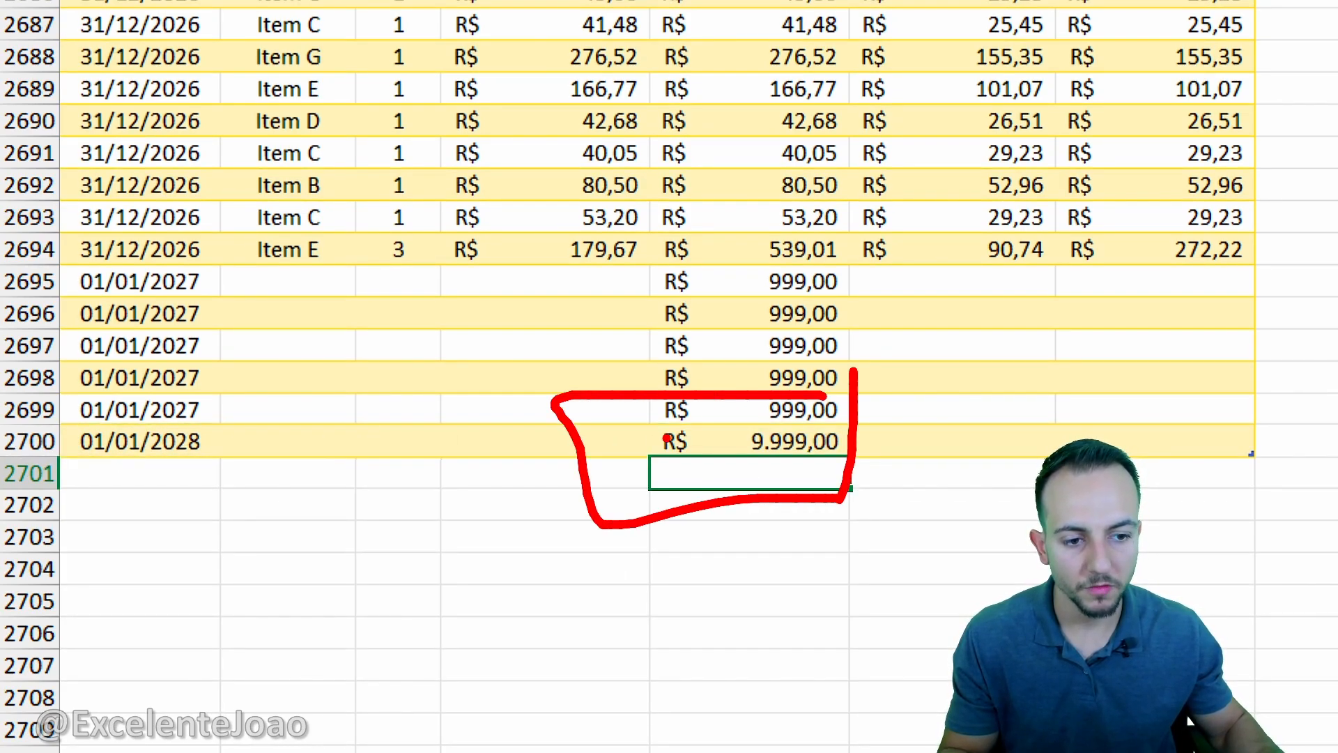
{"action": "left_click_drag", "start_coordinate": [194, 407], "coordinate": [202, 411]}
{"action": "key", "text": "Escape"}
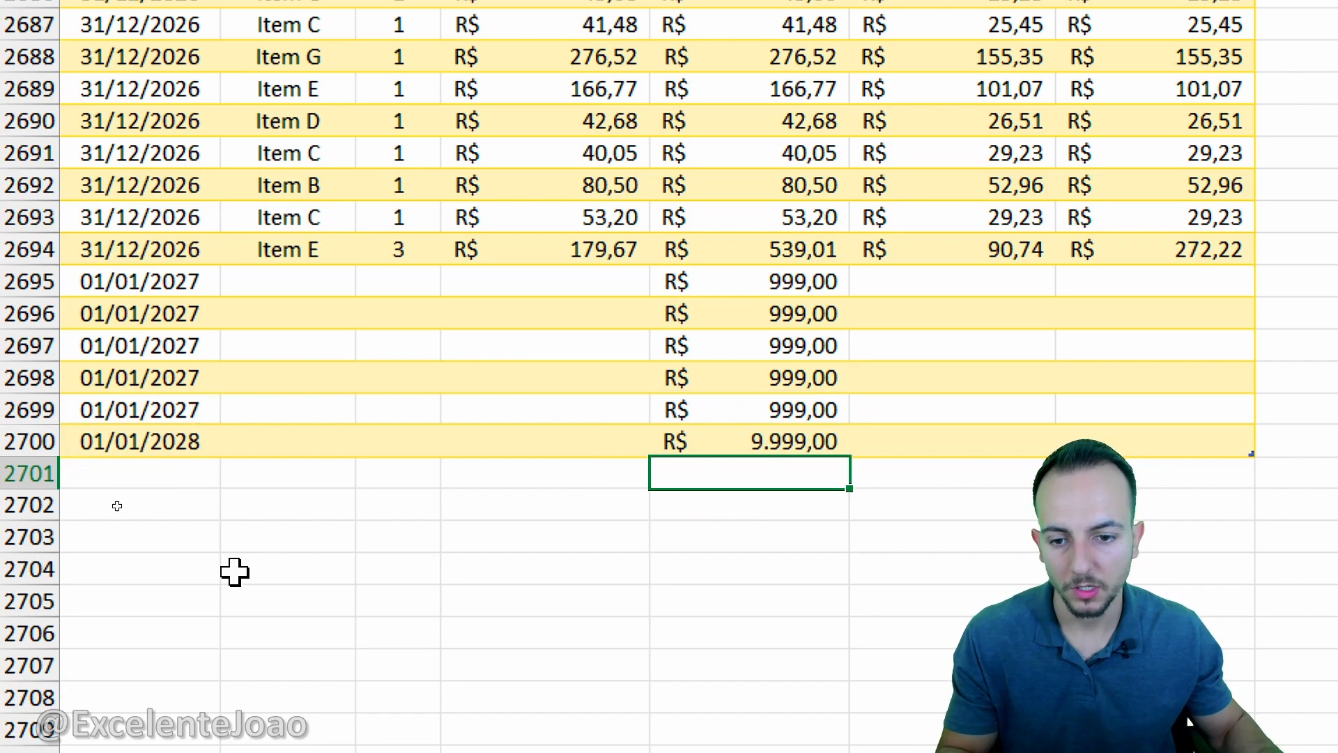
Return to the pivot table sheet and examine the last year group of the SOMA por MÊS table.
{"action": "key", "text": "ctrl+4"}
{"action": "left_click", "coordinate": [143, 725]}
{"action": "key", "text": "ctrl+4"}
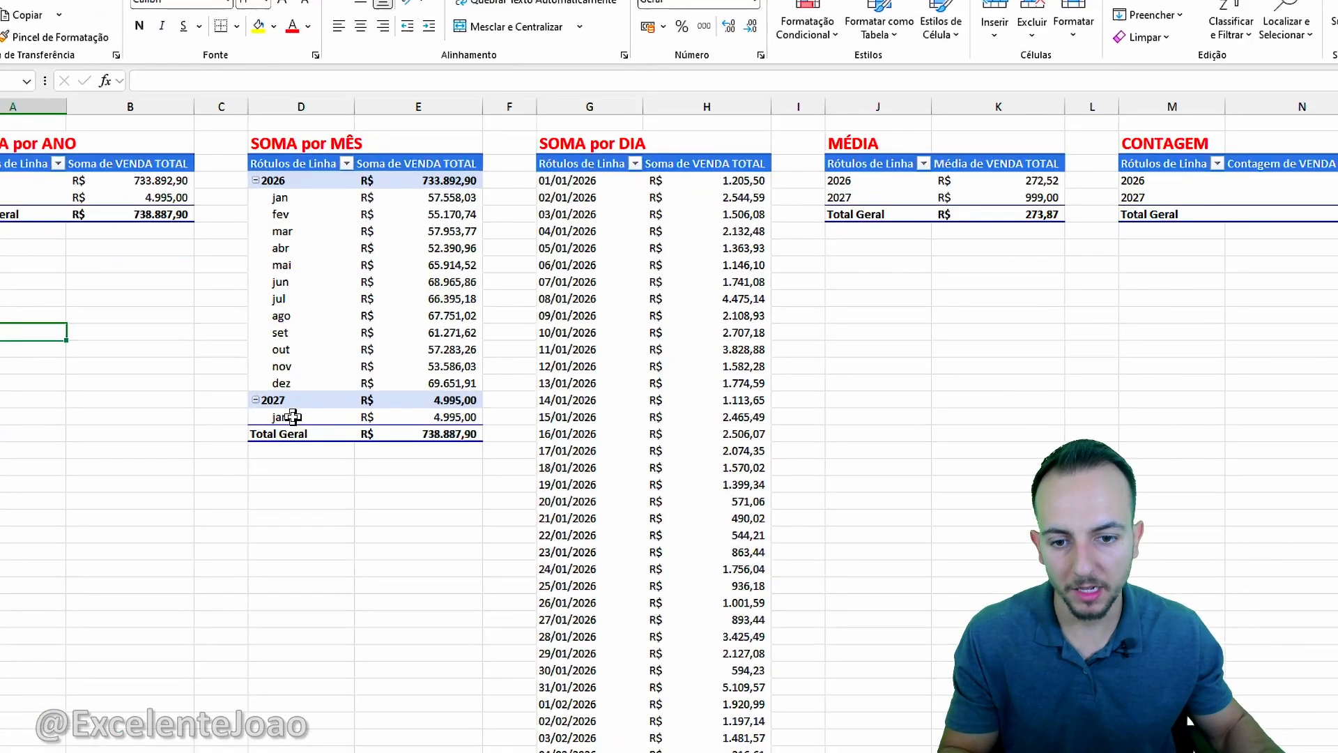
{"action": "key", "text": "ctrl+2"}
{"action": "left_click_drag", "start_coordinate": [301, 357], "coordinate": [324, 361]}
{"action": "left_click_drag", "start_coordinate": [312, 488], "coordinate": [312, 593]}
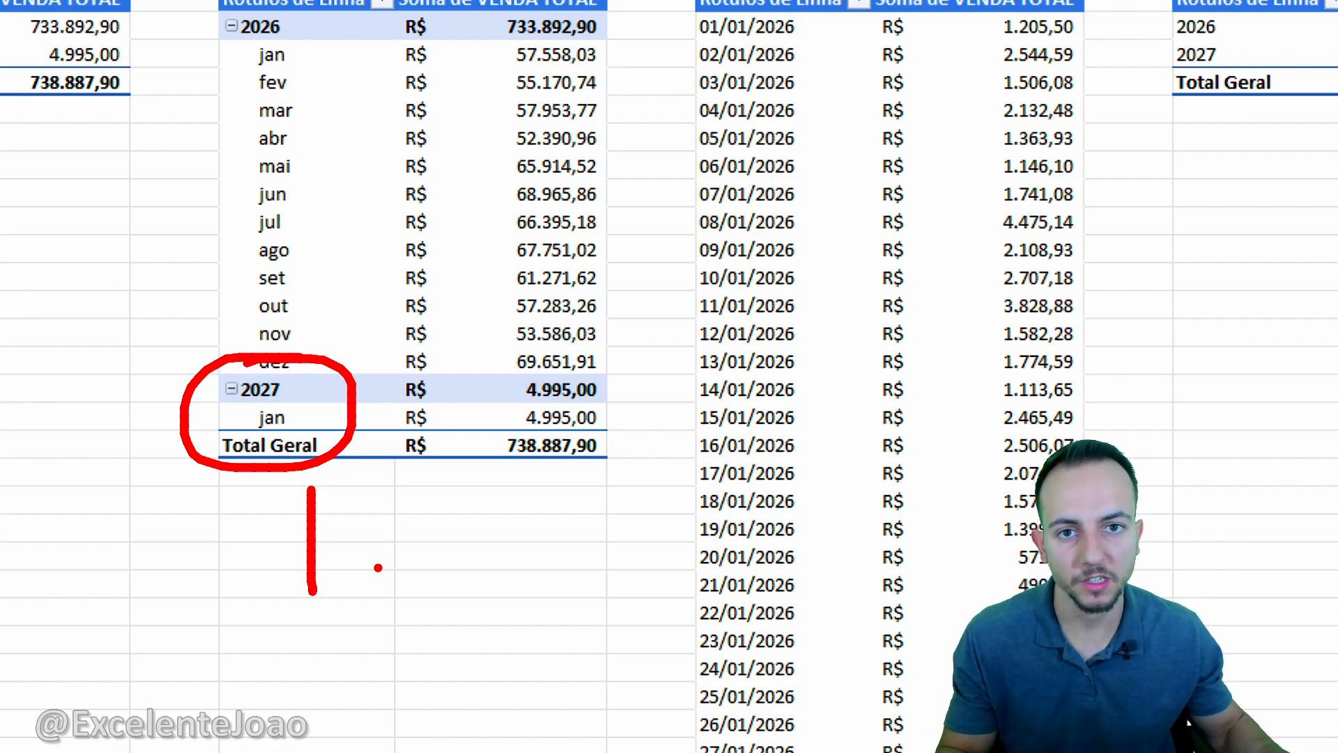
{"action": "key", "text": "Escape"}
{"action": "key", "text": "Escape"}
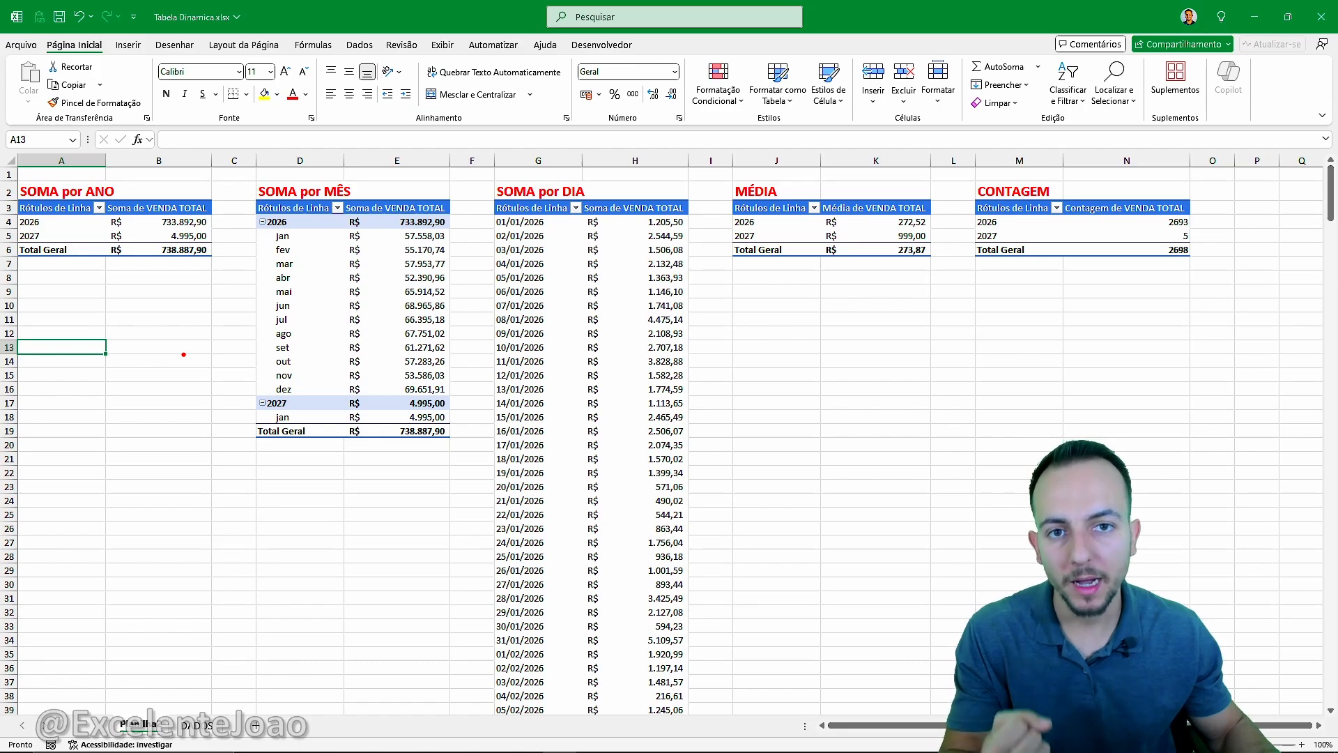
{"action": "left_click_drag", "start_coordinate": [76, 306], "coordinate": [251, 175]}
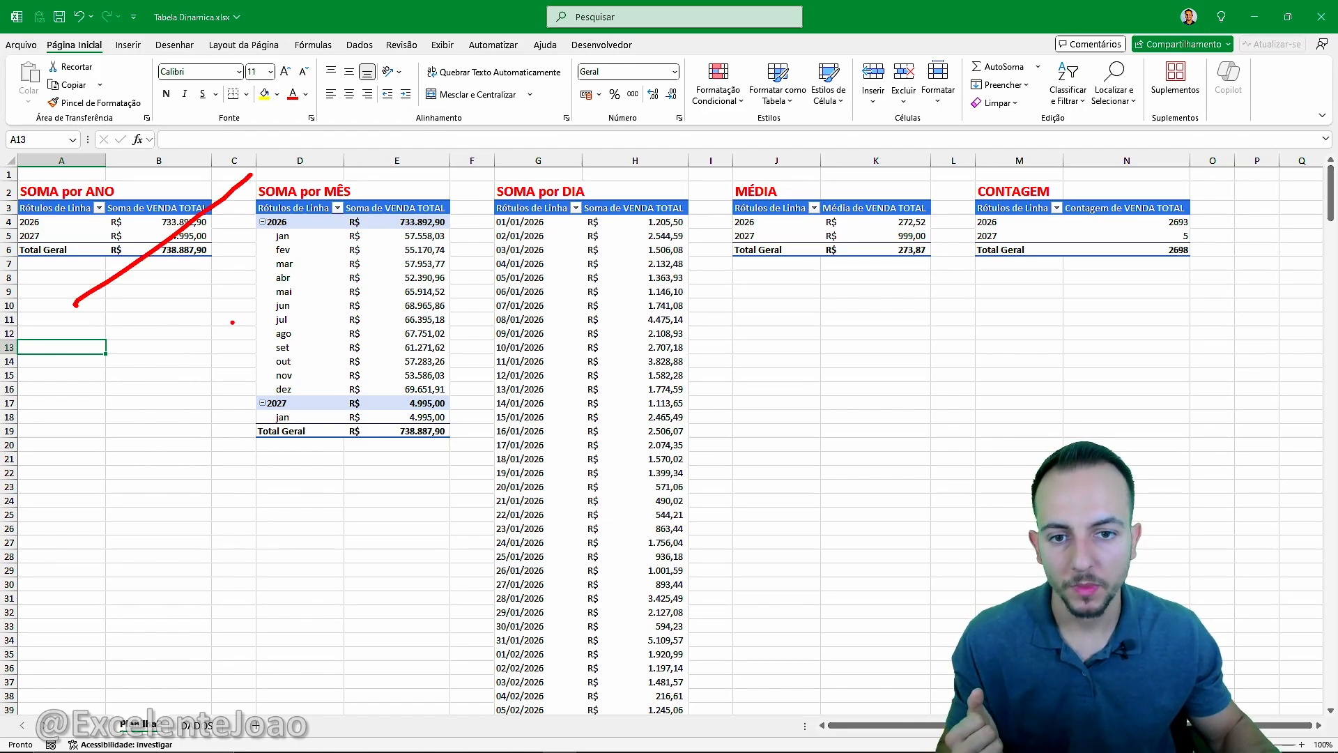
{"action": "left_click_drag", "start_coordinate": [232, 322], "coordinate": [477, 165]}
{"action": "left_click_drag", "start_coordinate": [519, 342], "coordinate": [743, 206]}
{"action": "left_click_drag", "start_coordinate": [755, 315], "coordinate": [925, 161]}
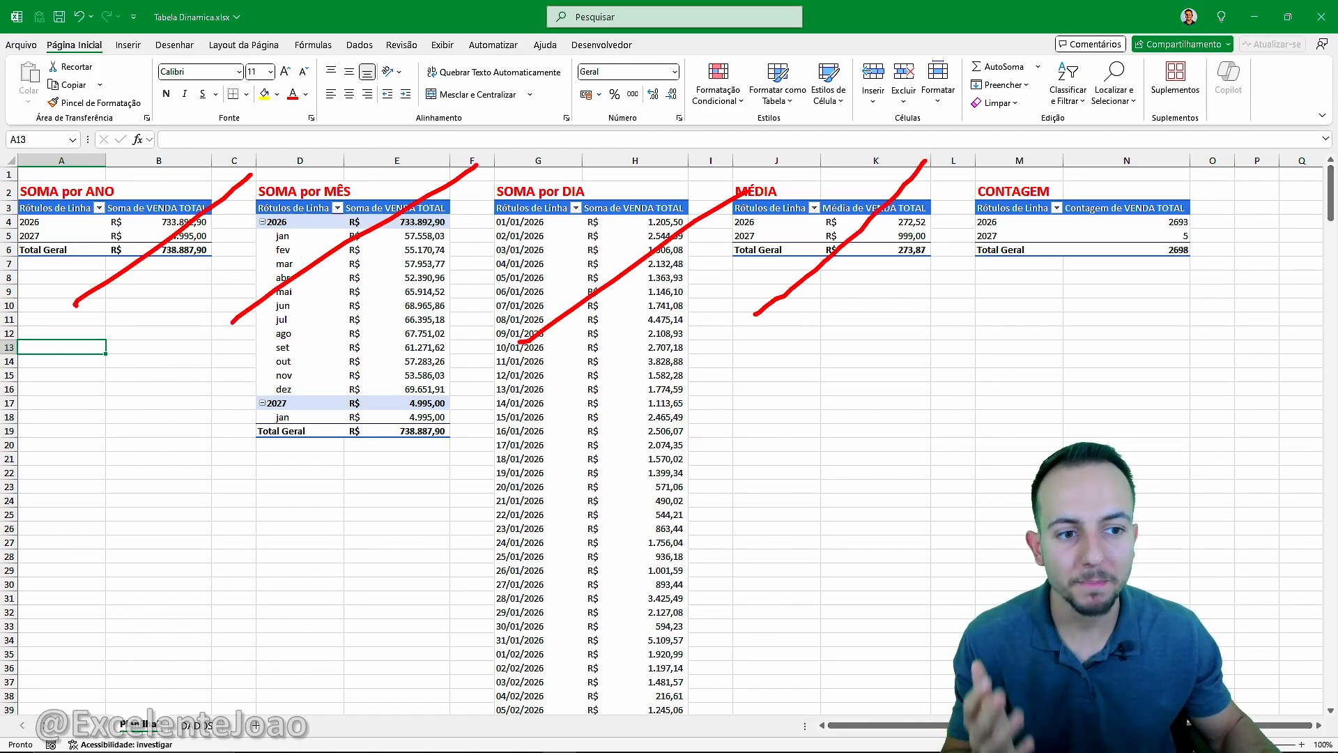
{"action": "left_click_drag", "start_coordinate": [1022, 314], "coordinate": [1149, 178]}
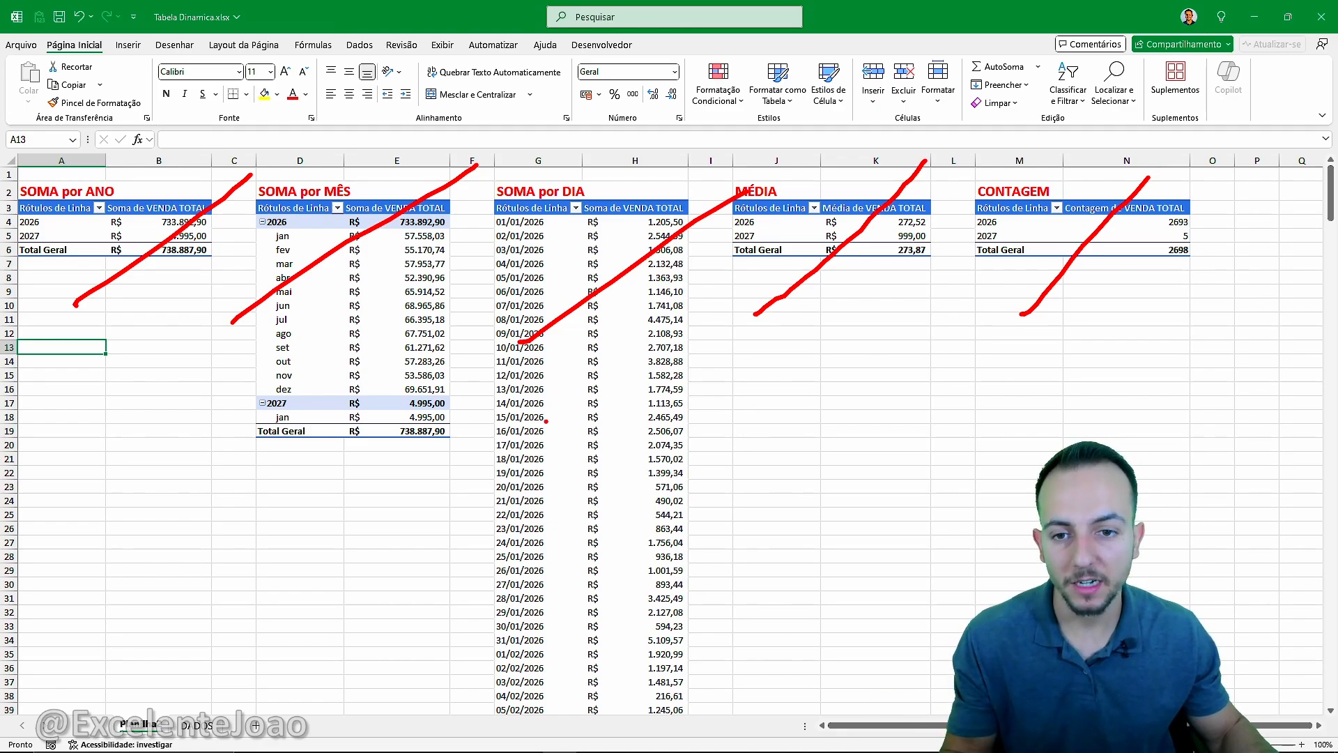
{"action": "key", "text": "Escape"}
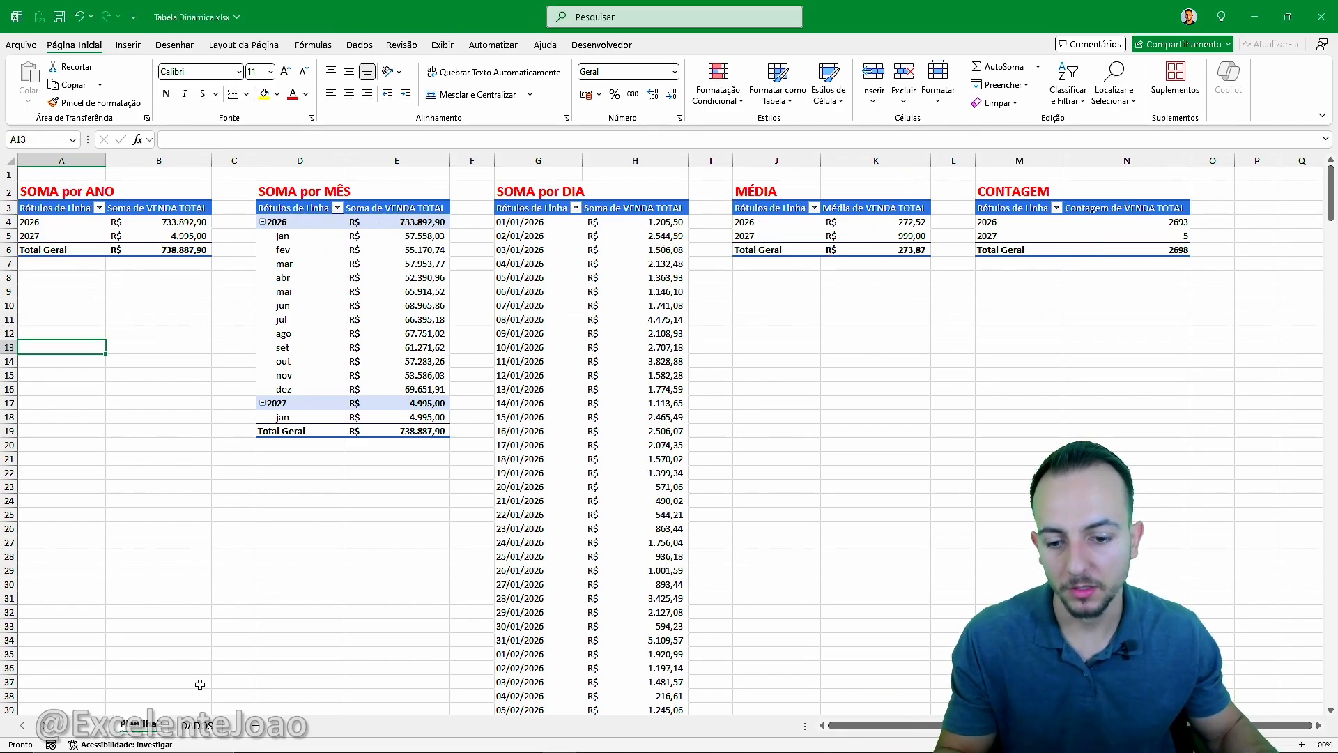
Go to the beginning of the DADOS sheet and examine the header row across columns A to G.
{"action": "left_click", "coordinate": [200, 726]}
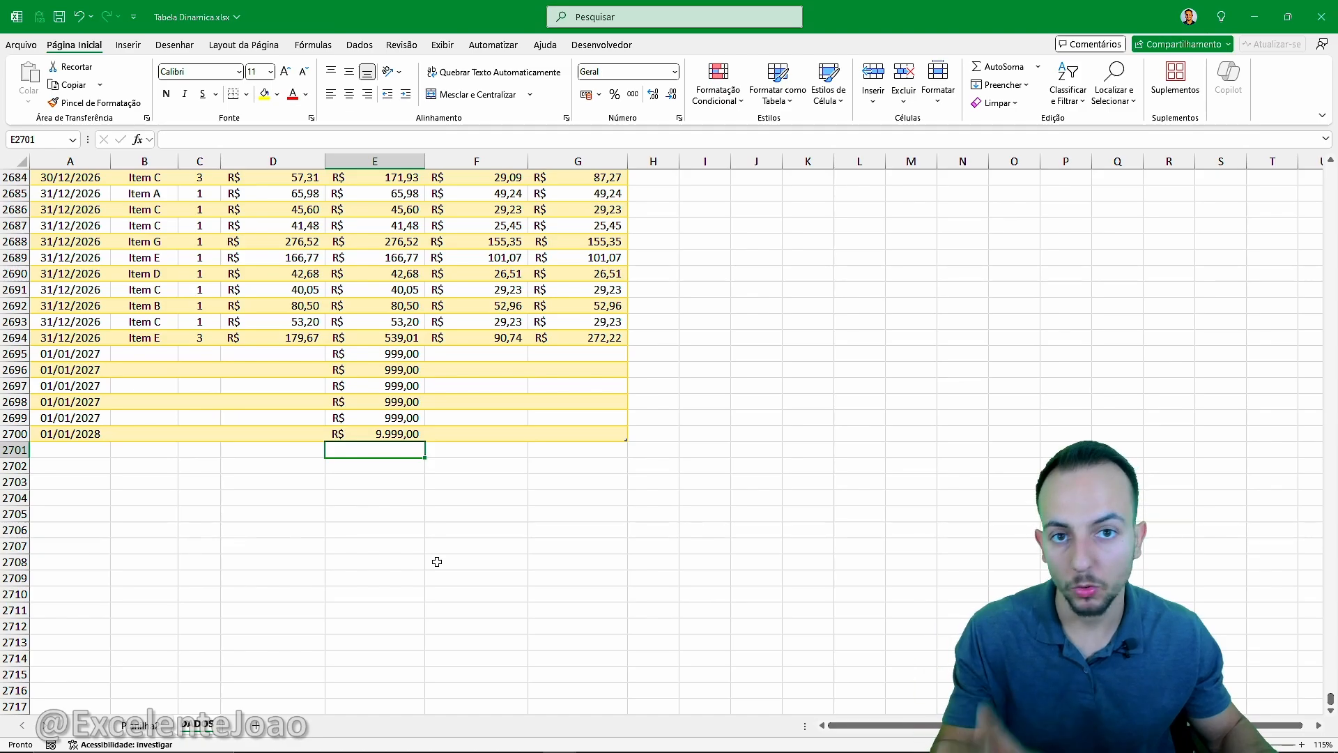
{"action": "scroll", "coordinate": [405, 589], "scroll_direction": "up", "scroll_amount": 5}
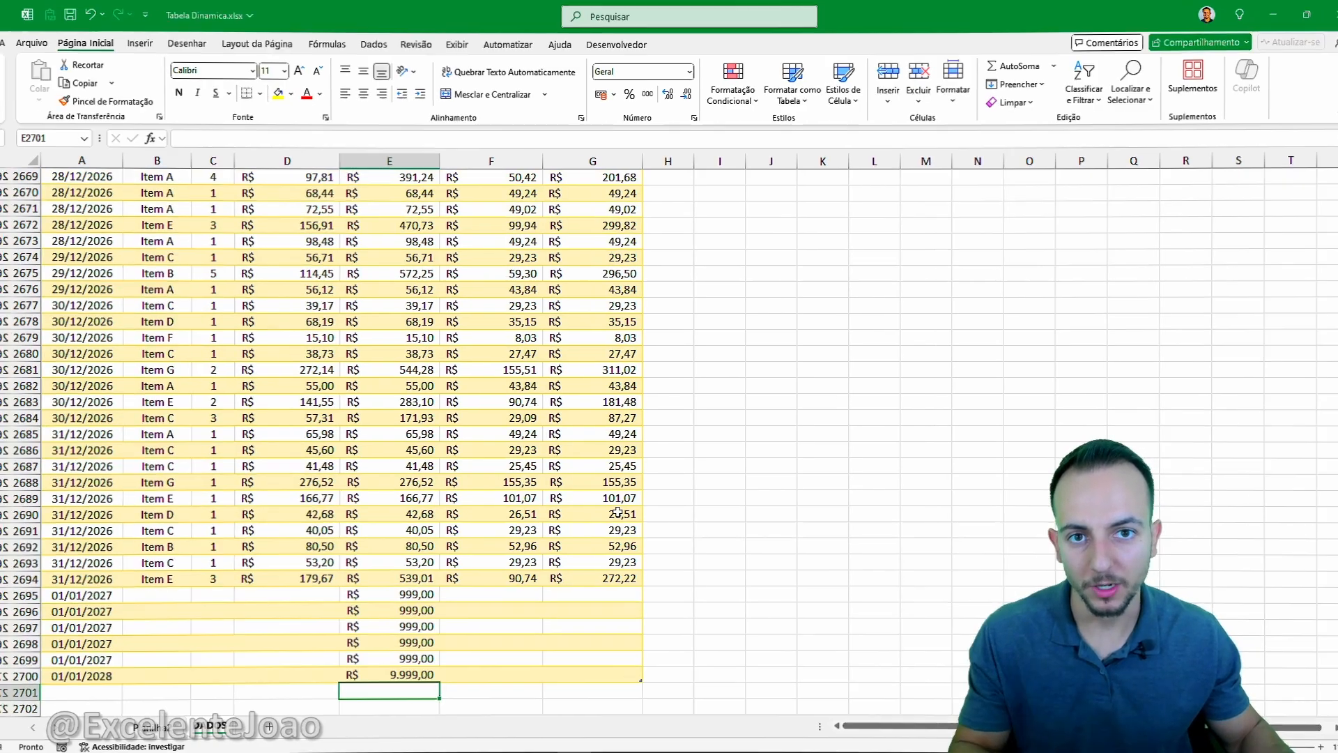
{"action": "key", "text": "ctrl+Home"}
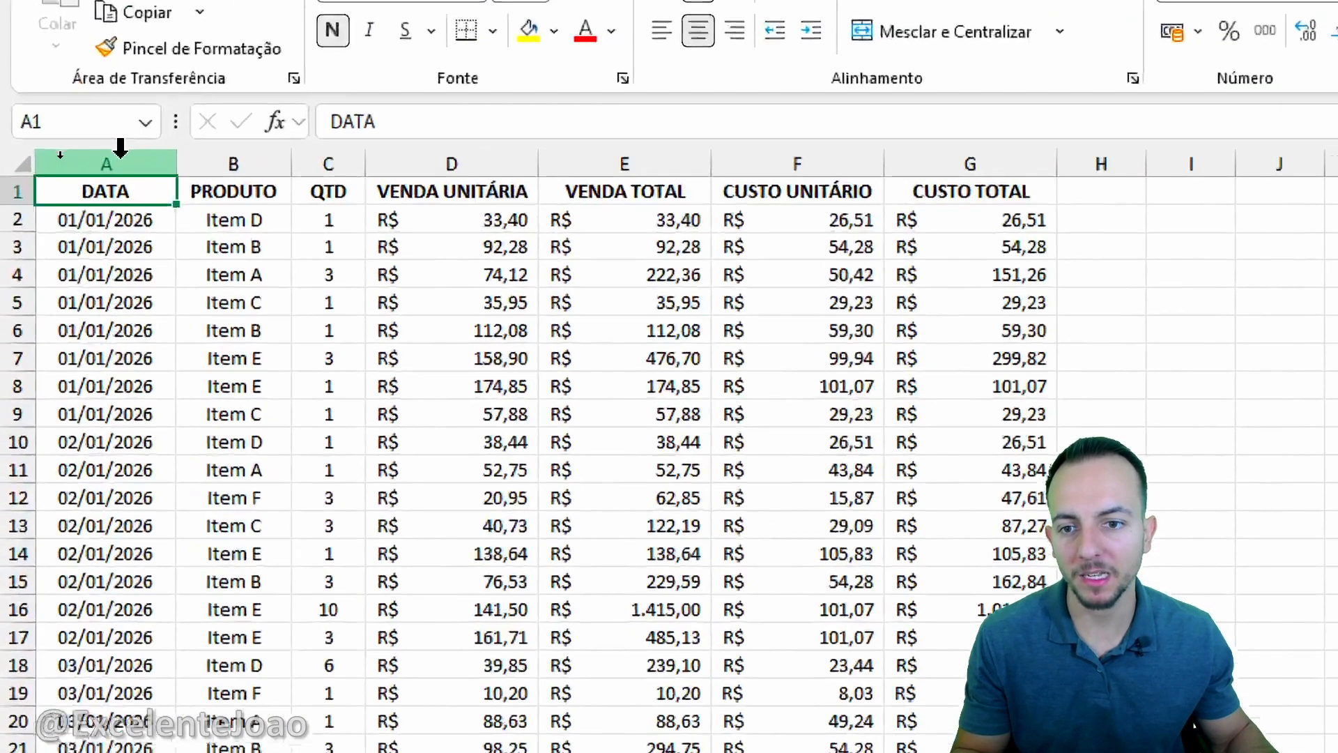
{"action": "left_click_drag", "start_coordinate": [63, 159], "coordinate": [373, 153]}
{"action": "left_click_drag", "start_coordinate": [762, 149], "coordinate": [927, 159]}
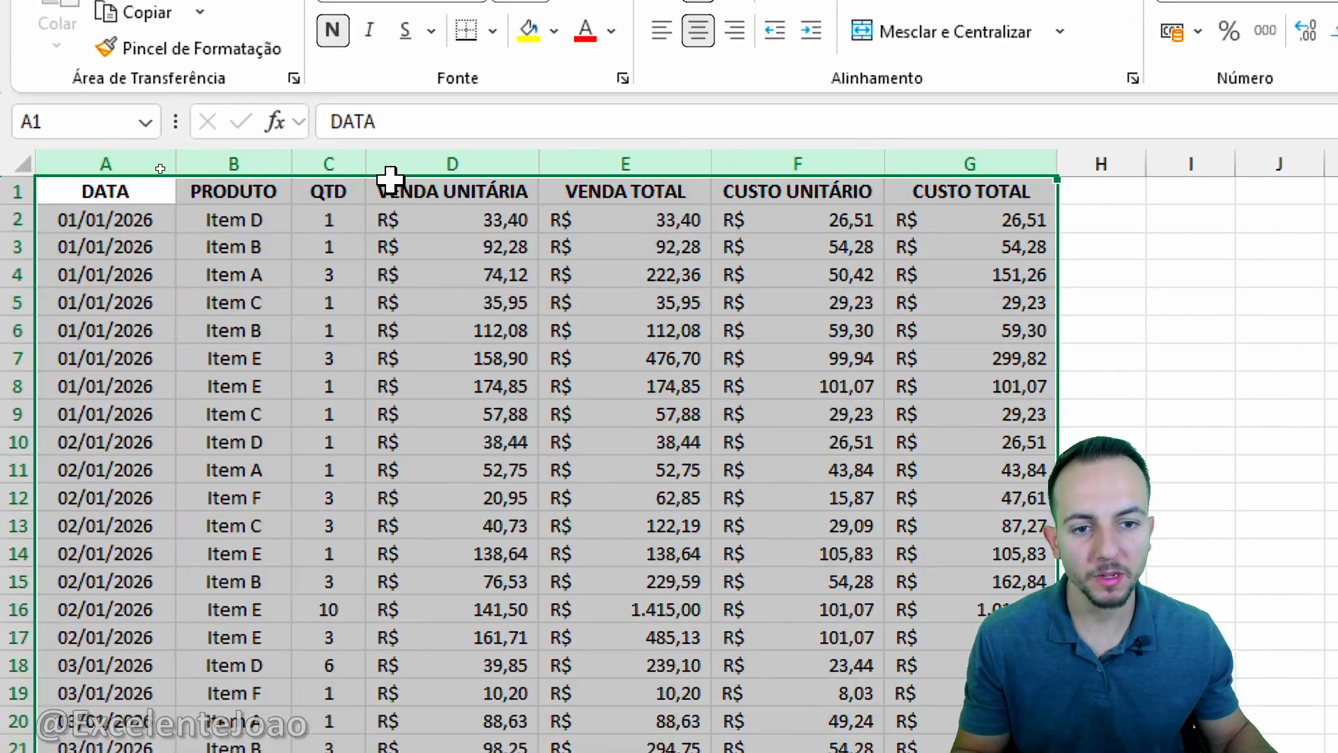
{"action": "left_click", "coordinate": [98, 187]}
{"action": "mouse_move", "coordinate": [380, 131]}
{"action": "left_mouse_down"}
{"action": "mouse_move", "coordinate": [139, 113]}
{"action": "mouse_move", "coordinate": [899, 170]}
{"action": "mouse_move", "coordinate": [265, 118]}
{"action": "left_mouse_up"}
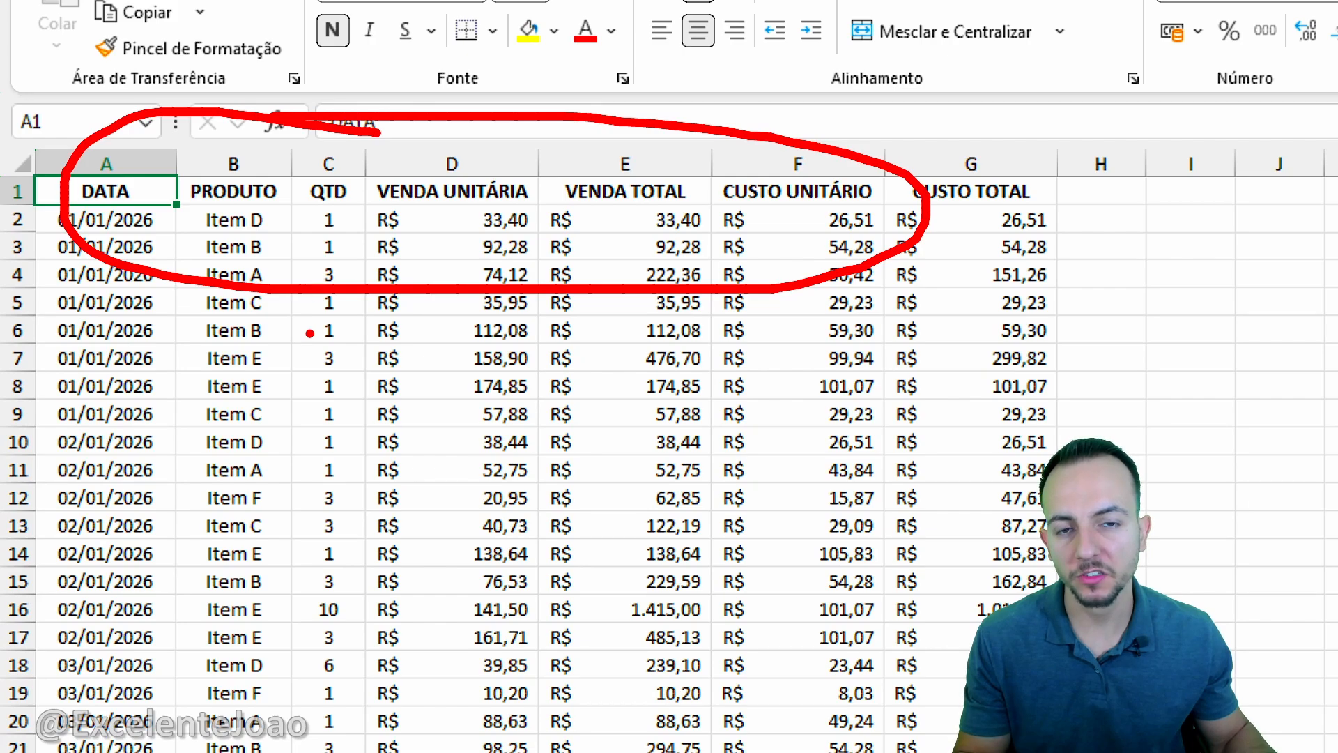
{"action": "key", "text": "Escape"}
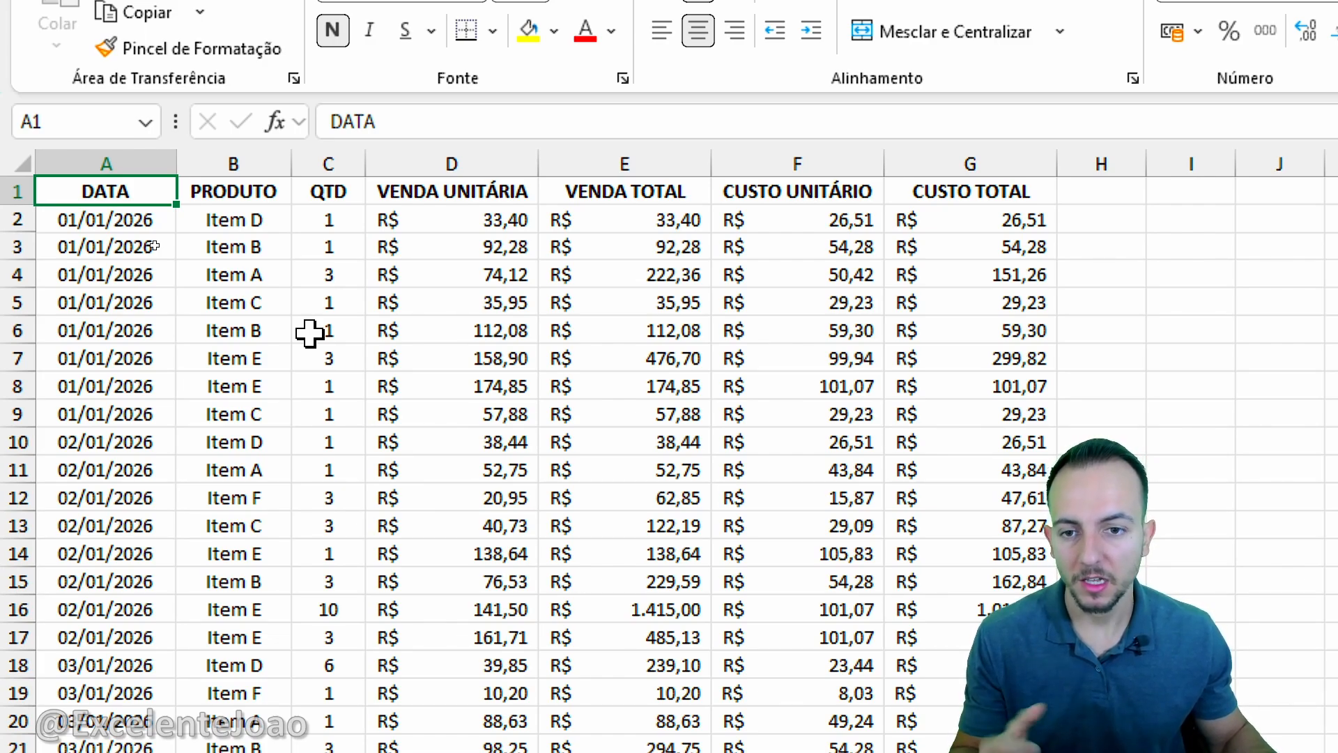
Review the DADOS columns one by one, from DATA, PRODUTO and QTD to the VENDA and CUSTO columns.
{"action": "left_click", "coordinate": [129, 156]}
{"action": "left_click", "coordinate": [234, 159]}
{"action": "left_click", "coordinate": [329, 159]}
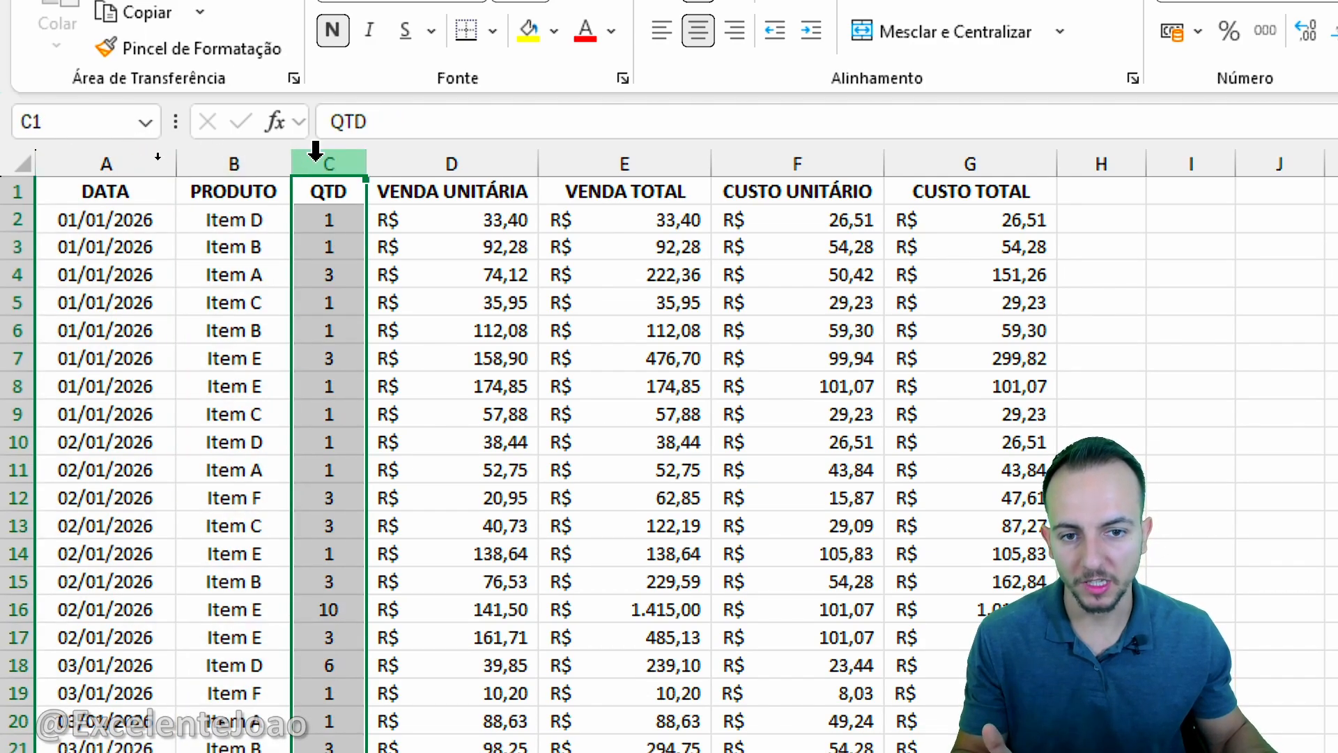
{"action": "left_click_drag", "start_coordinate": [449, 143], "coordinate": [613, 149]}
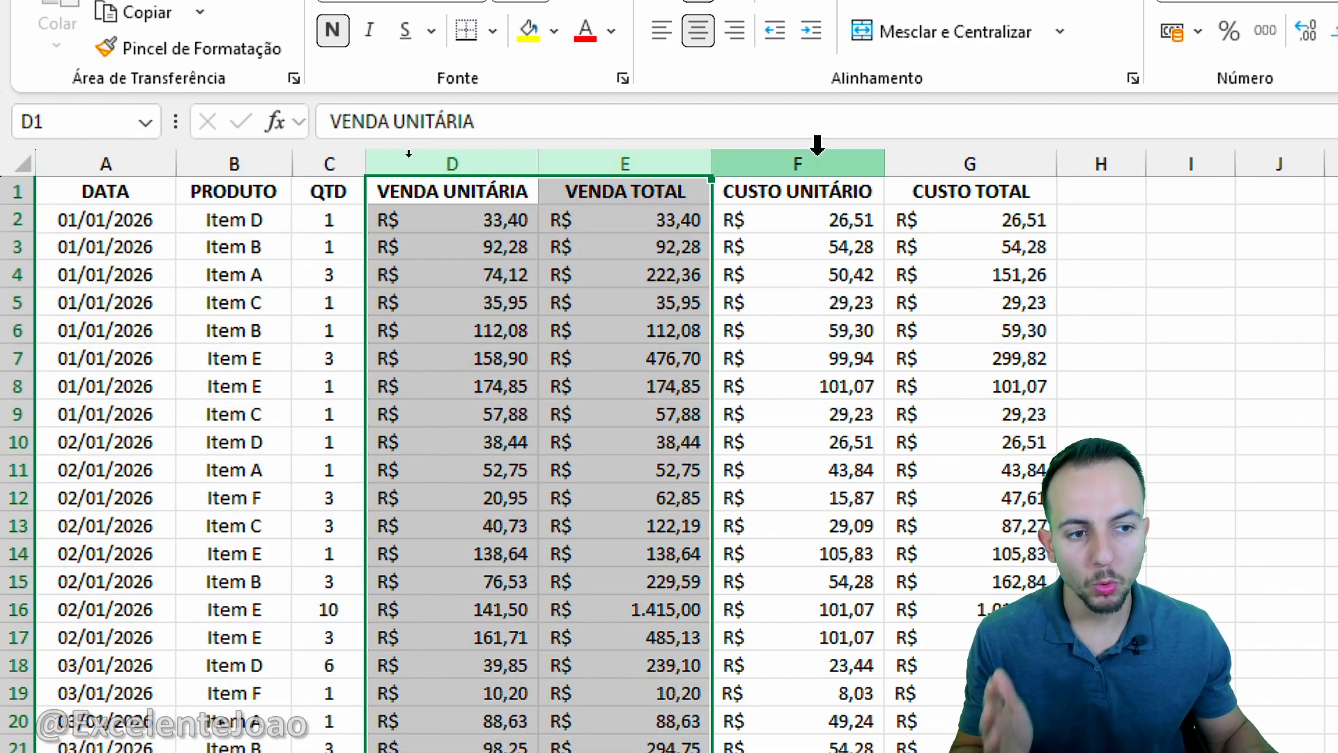
{"action": "left_click", "coordinate": [816, 153]}
{"action": "left_click_drag", "start_coordinate": [817, 155], "coordinate": [951, 150]}
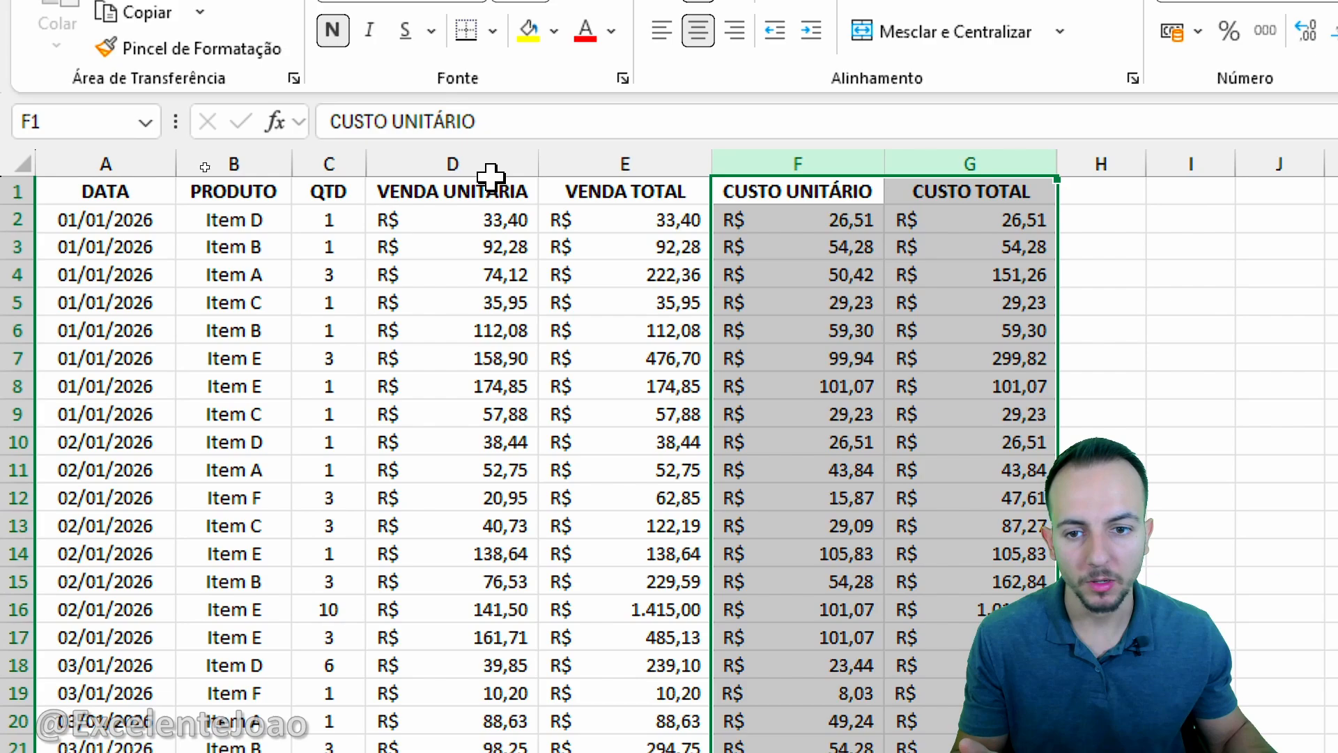
{"action": "left_click", "coordinate": [171, 193]}
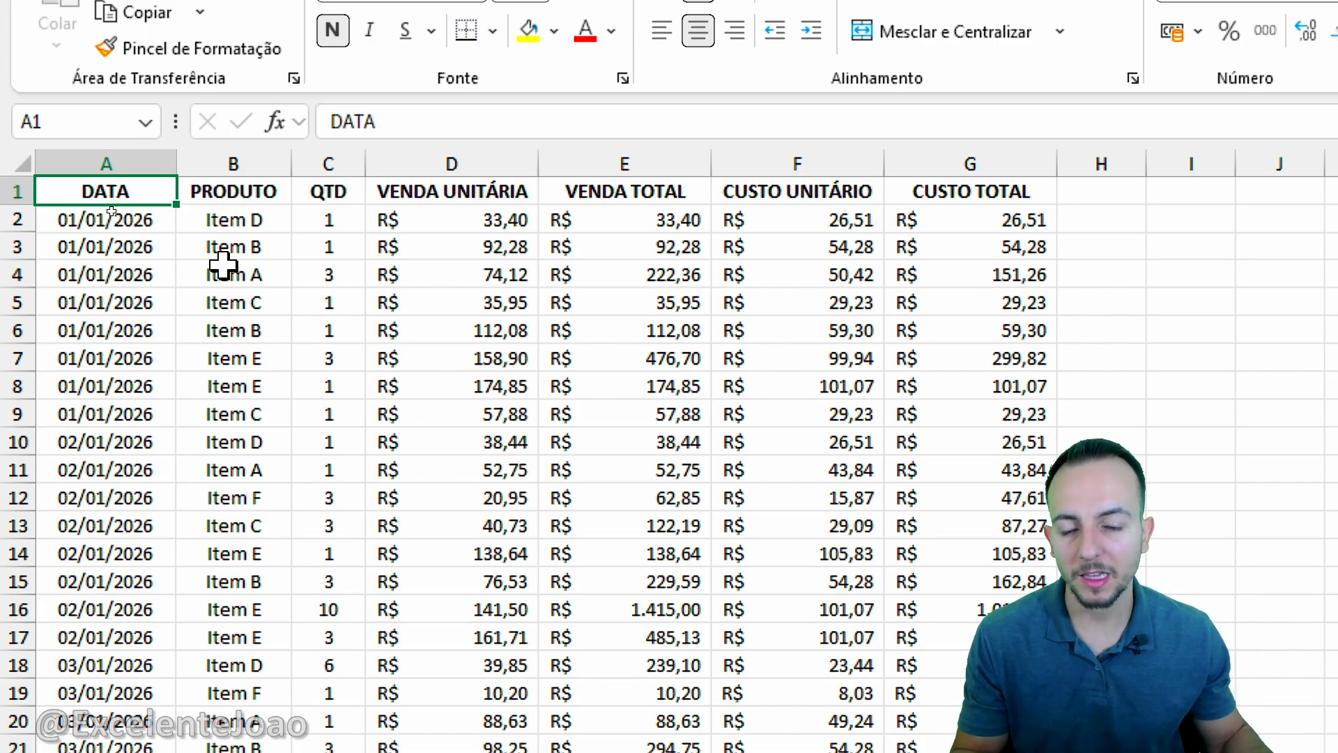
{"action": "left_click_drag", "start_coordinate": [149, 161], "coordinate": [975, 174]}
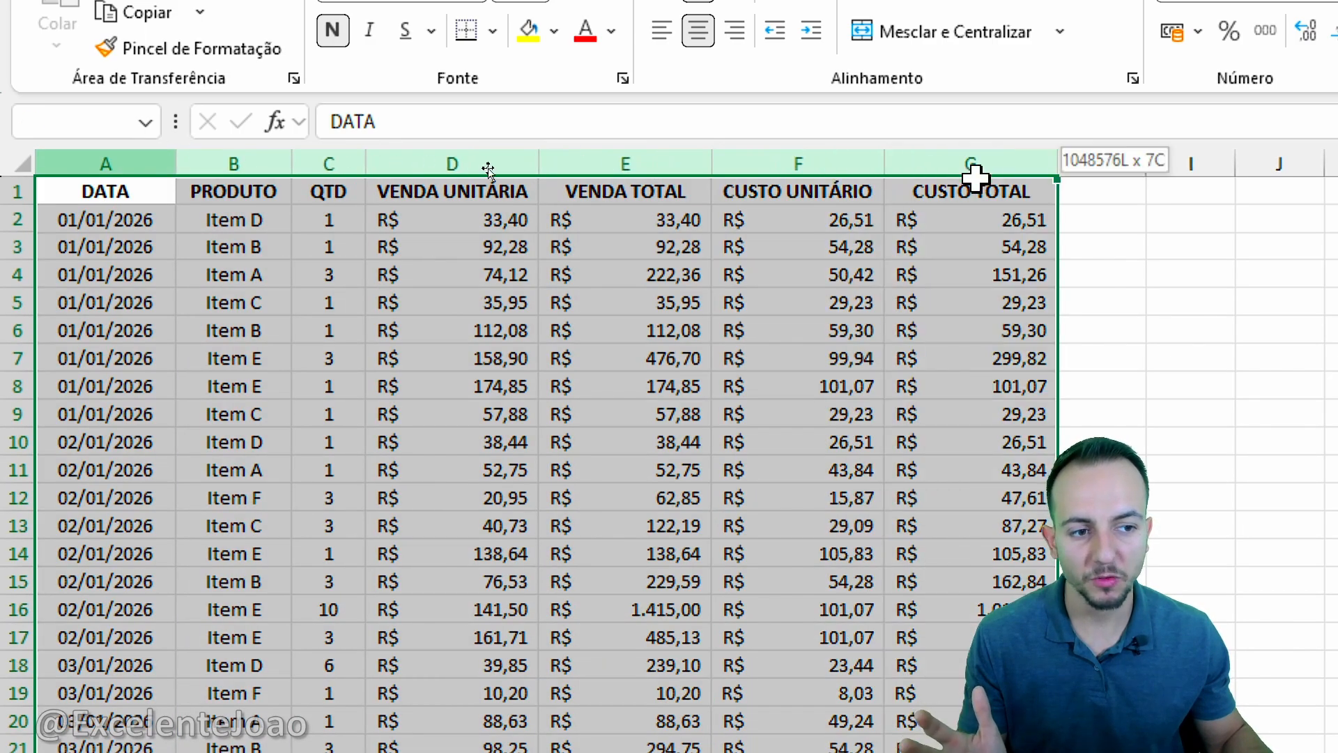
{"action": "left_click", "coordinate": [120, 195]}
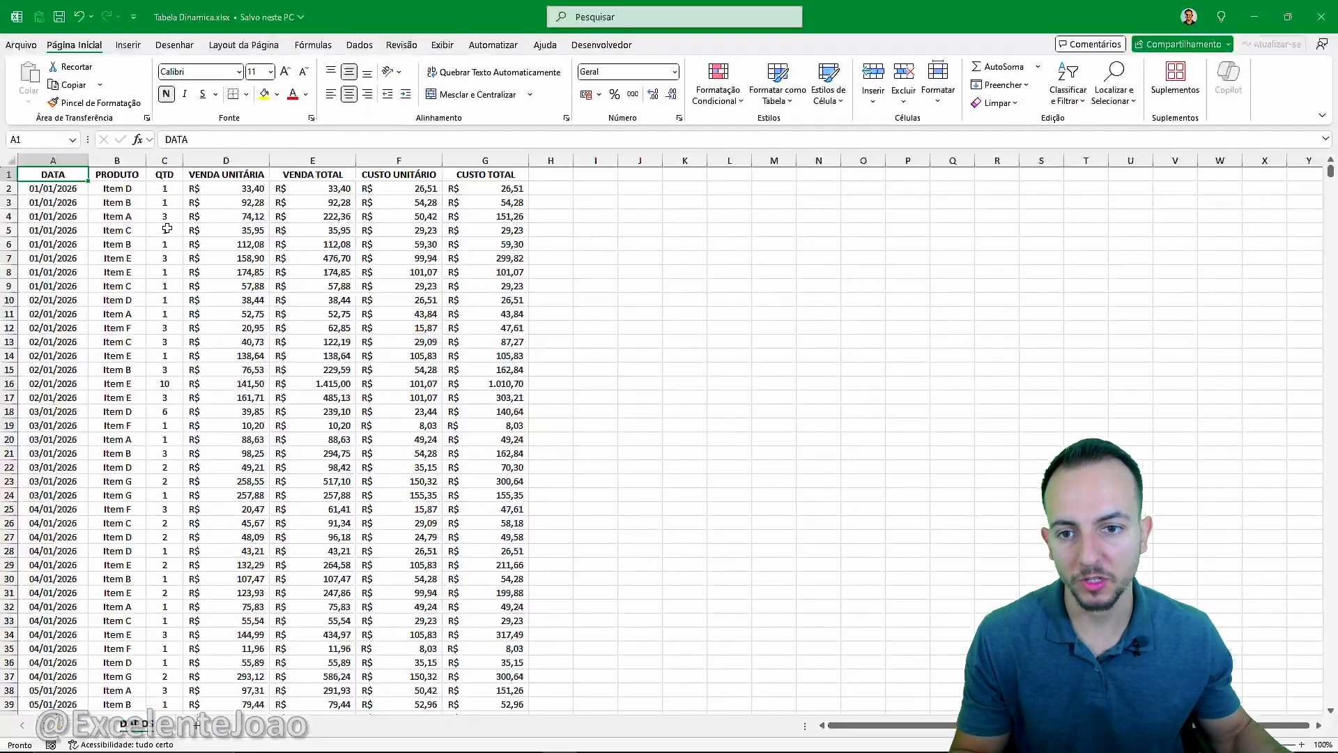
{"action": "type", "text": "t"}
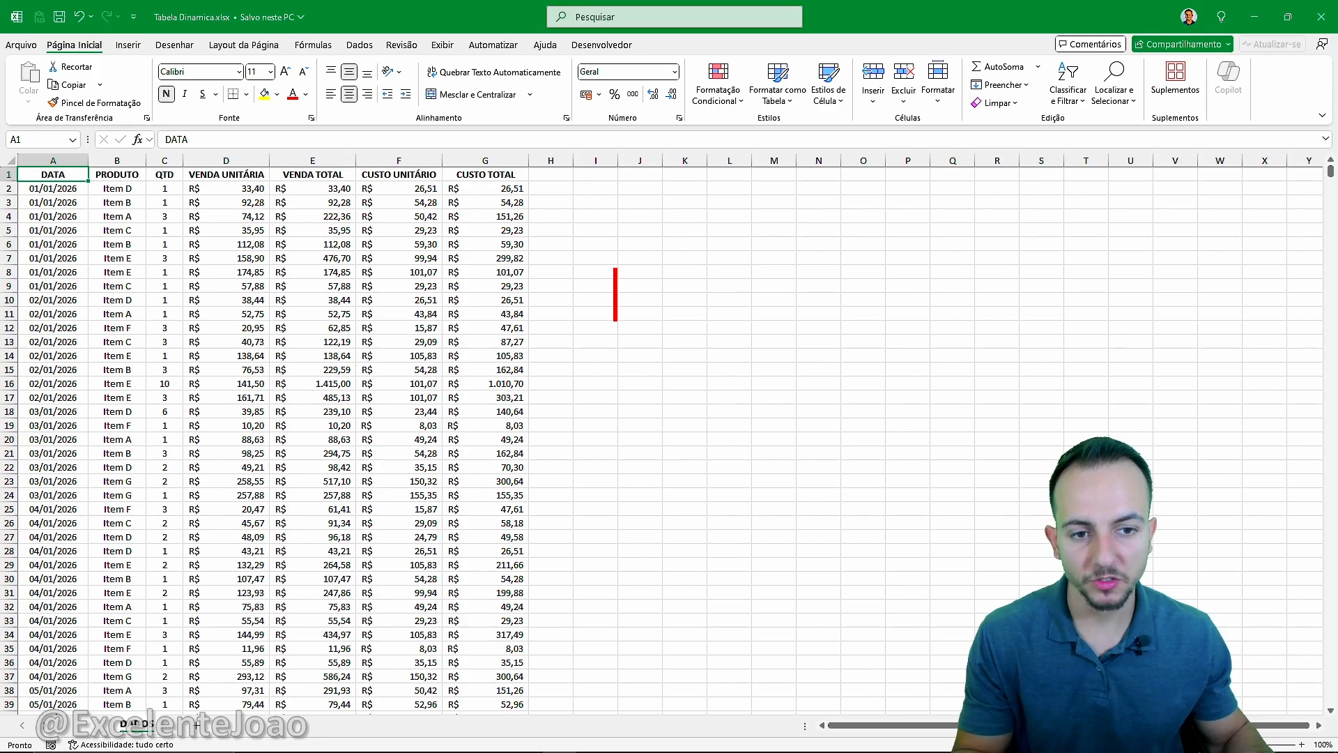
{"action": "type", "text": "TABELA"}
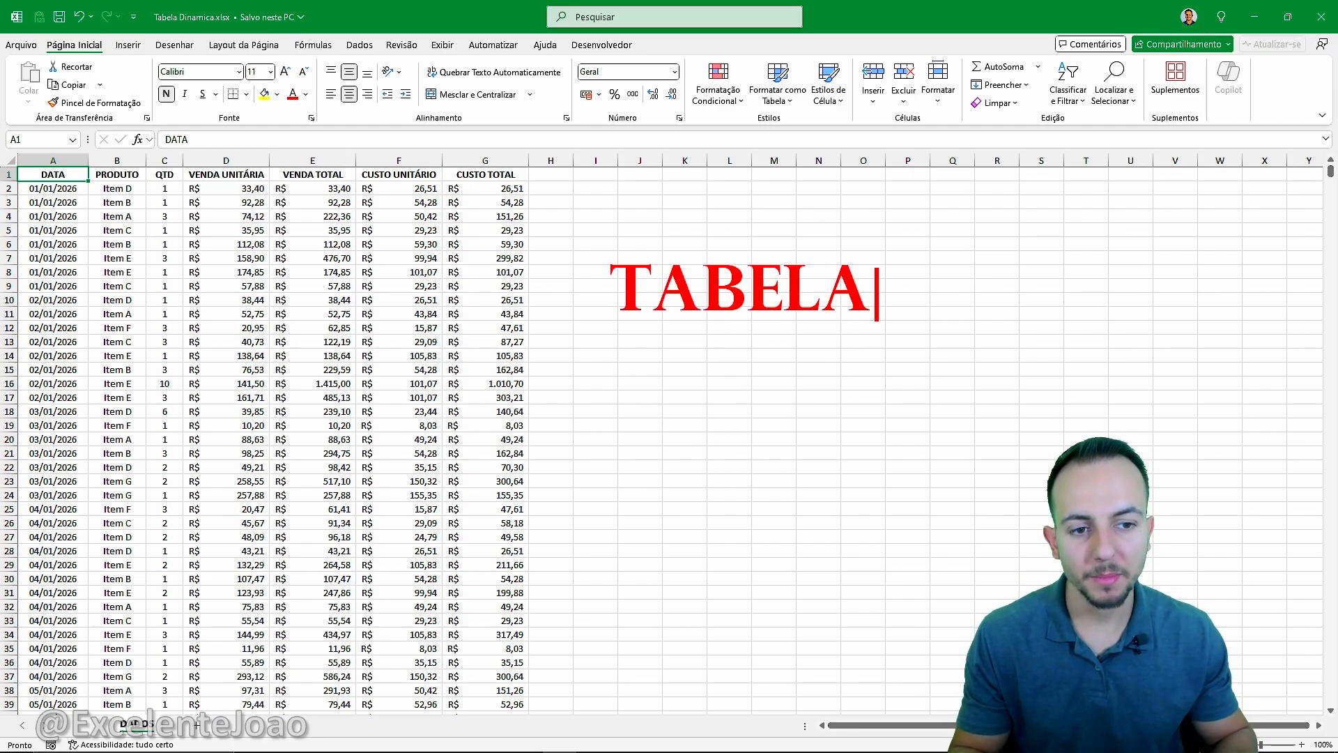
{"action": "key", "text": "Escape"}
{"action": "mouse_move", "coordinate": [617, 331]}
{"action": "left_mouse_down"}
{"action": "mouse_move", "coordinate": [898, 226]}
{"action": "mouse_move", "coordinate": [601, 230]}
{"action": "mouse_move", "coordinate": [598, 353]}
{"action": "mouse_move", "coordinate": [937, 333]}
{"action": "left_mouse_up"}
{"action": "key", "text": "Escape"}
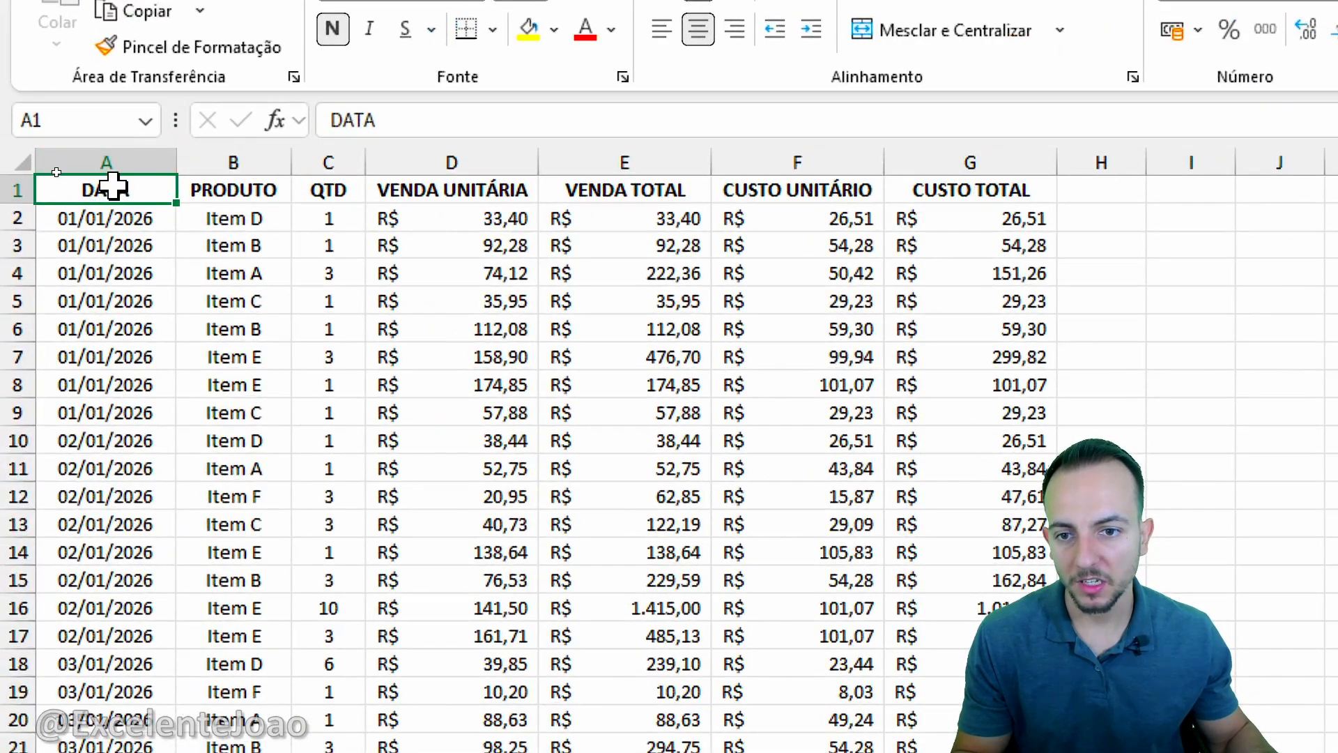
Convert the DADOS range A1:G2694 into a table whose first row is used as headers.
{"action": "left_click_drag", "start_coordinate": [113, 186], "coordinate": [795, 439]}
{"action": "left_click_drag", "start_coordinate": [170, 198], "coordinate": [984, 752]}
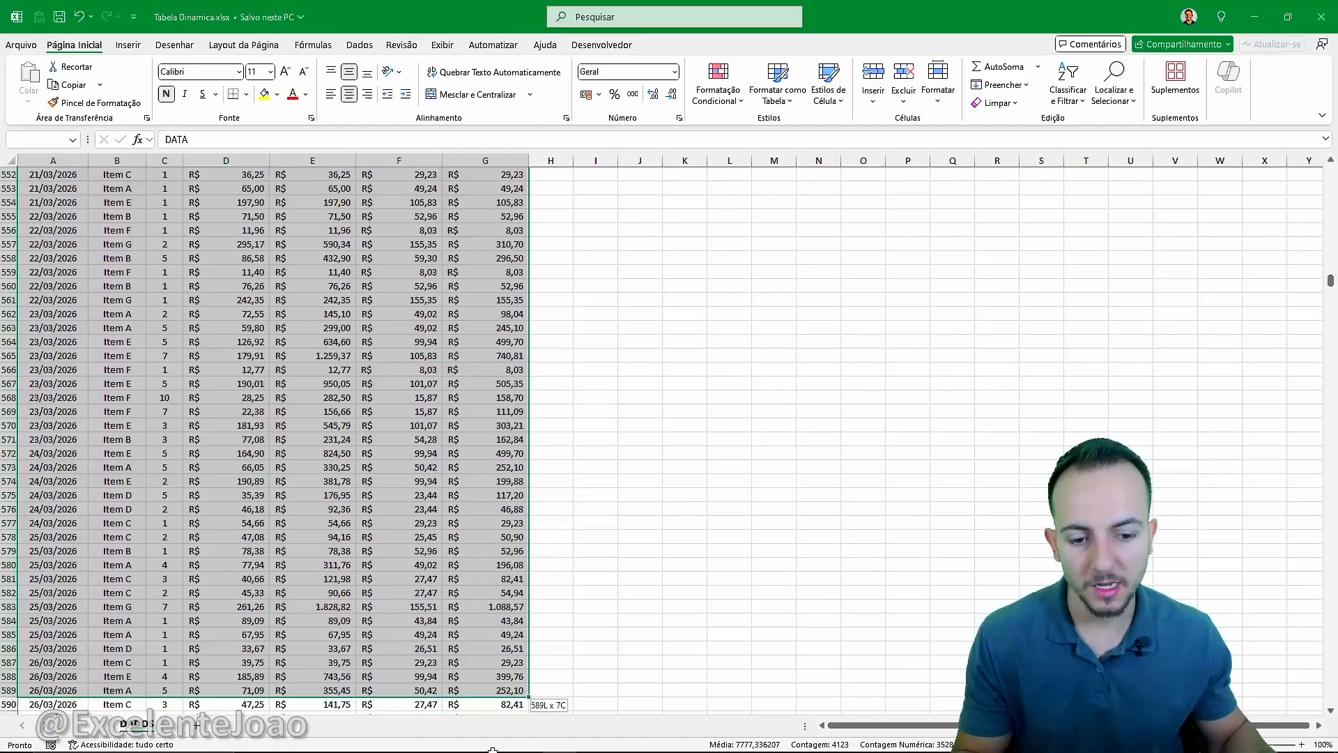
{"action": "left_click_drag", "start_coordinate": [492, 749], "coordinate": [501, 749]}
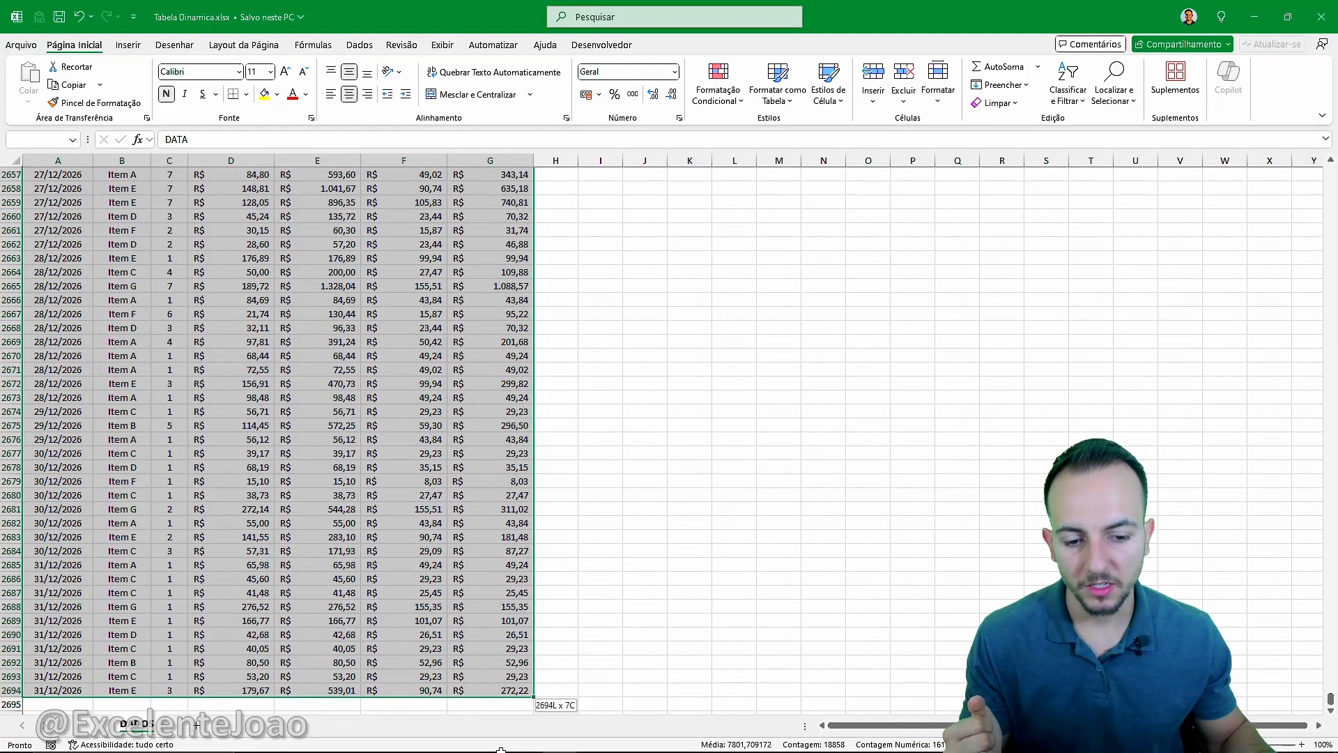
{"action": "left_click_drag", "start_coordinate": [514, 690], "coordinate": [515, 690]}
{"action": "scroll", "coordinate": [488, 620], "scroll_direction": "down", "scroll_amount": 3}
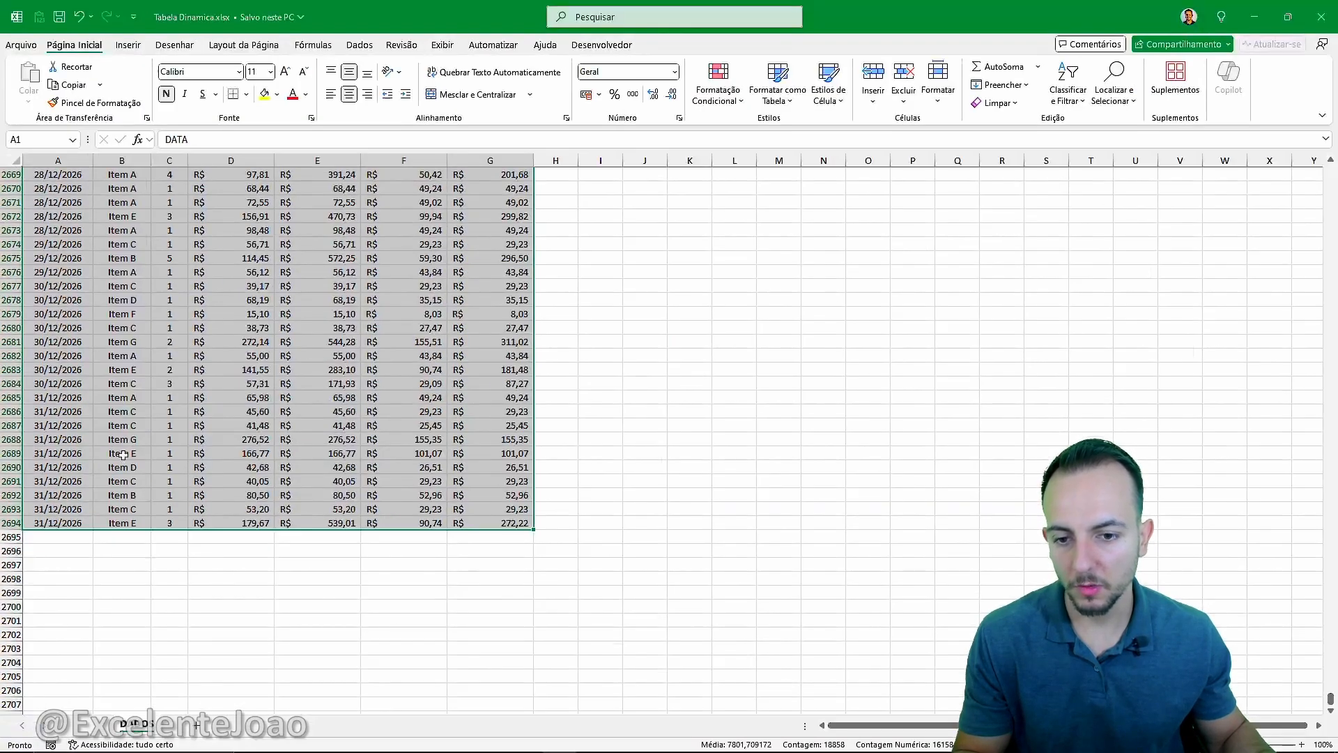
{"action": "key", "text": "ctrl+q"}
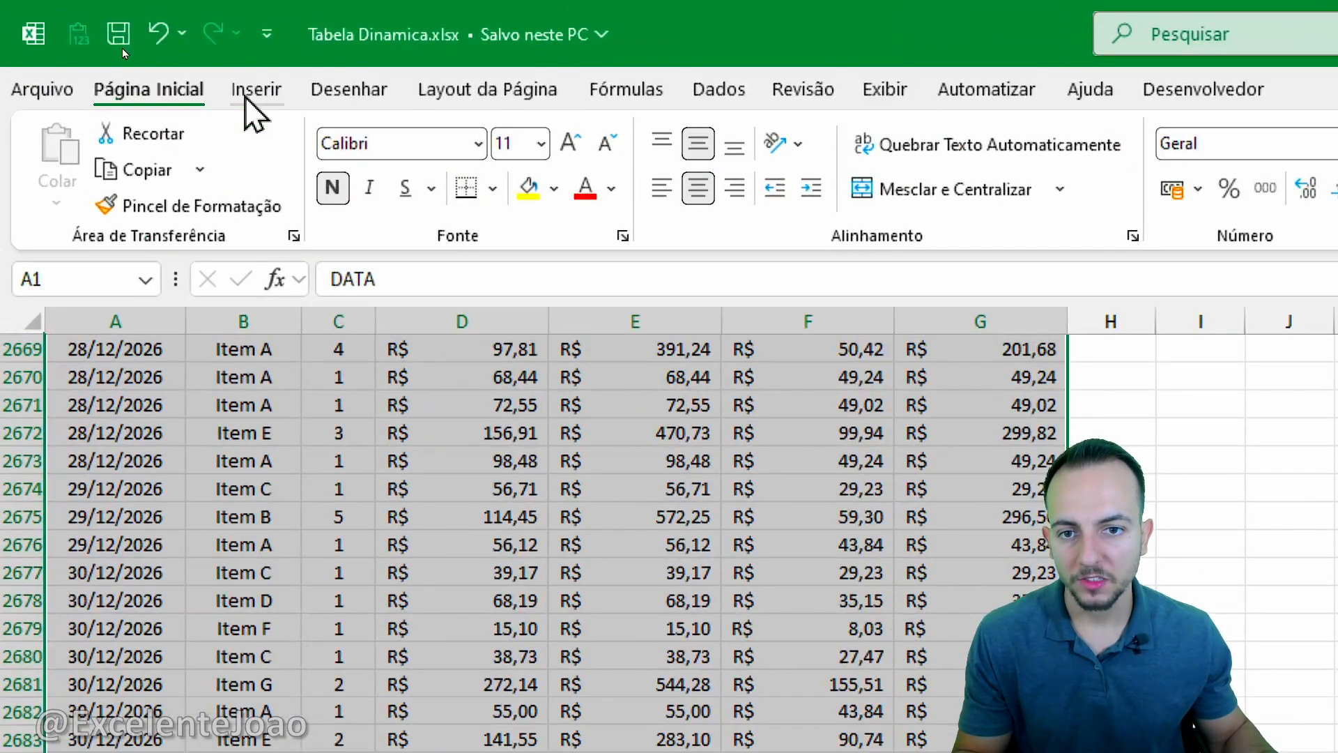
{"action": "left_click", "coordinate": [127, 48]}
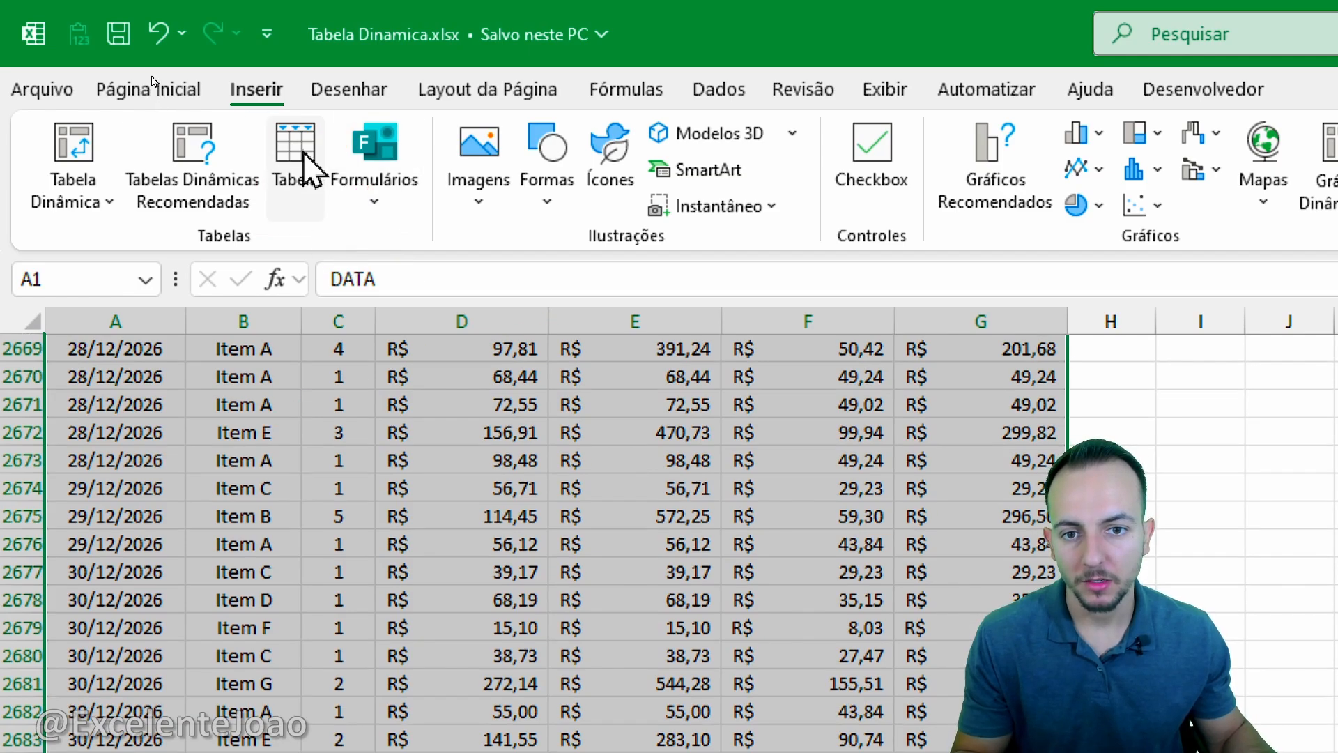
{"action": "left_click", "coordinate": [300, 156]}
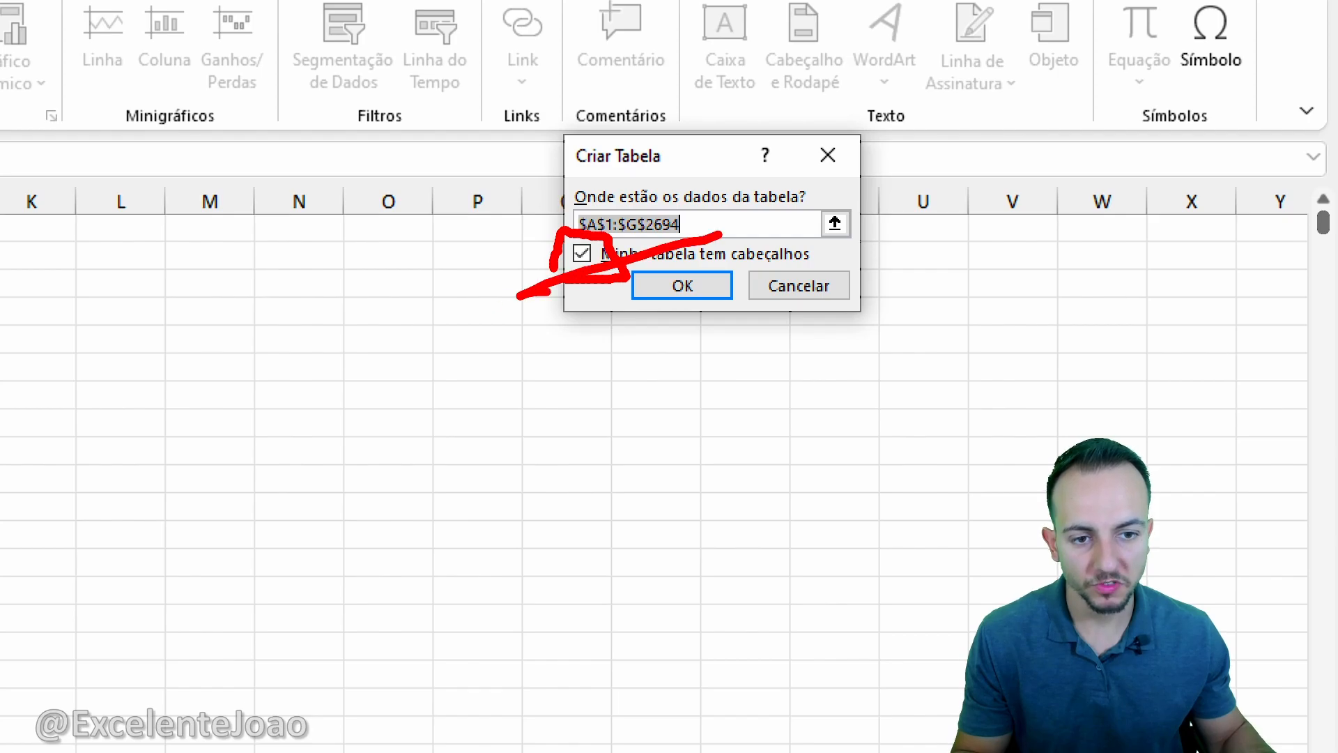
{"action": "left_click", "coordinate": [687, 290]}
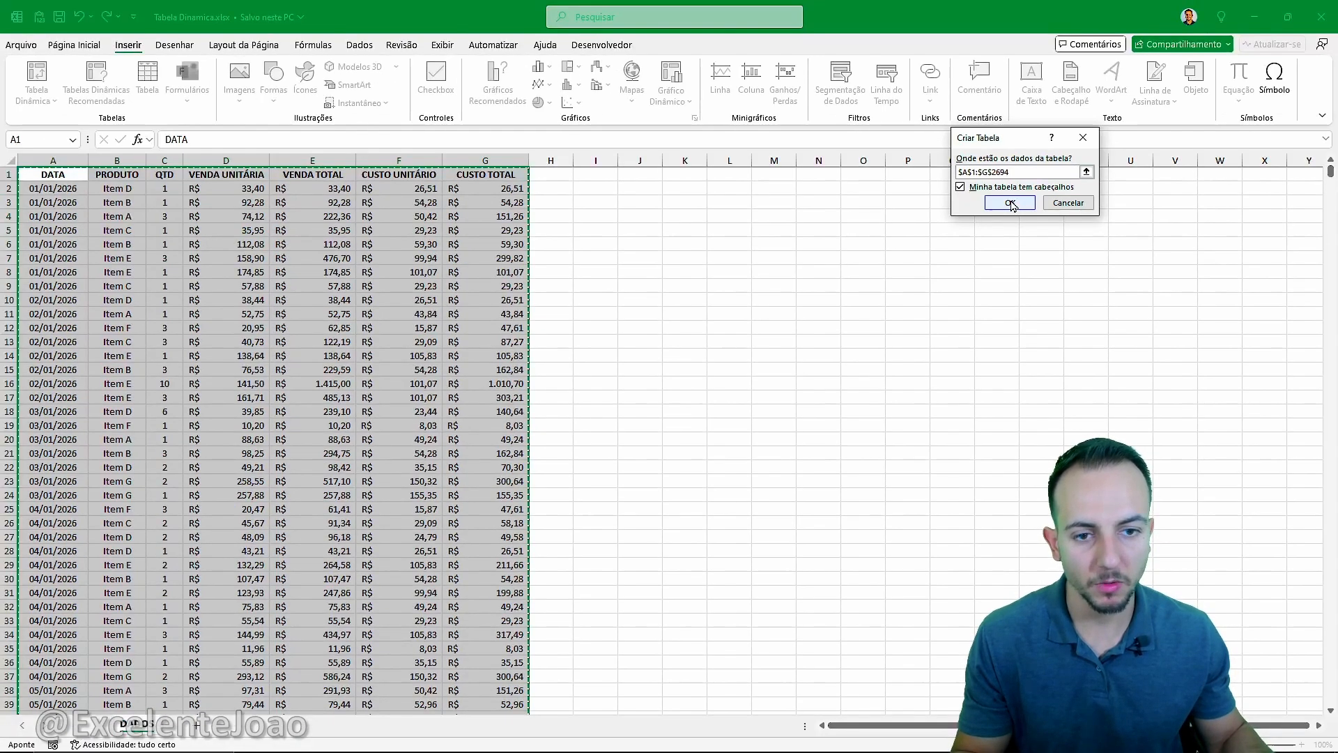
Apply the yellow banded style from the first row of the Média group to the new sales table.
{"action": "left_click", "coordinate": [354, 280]}
{"action": "scroll", "coordinate": [169, 288], "scroll_direction": "down", "scroll_amount": 6}
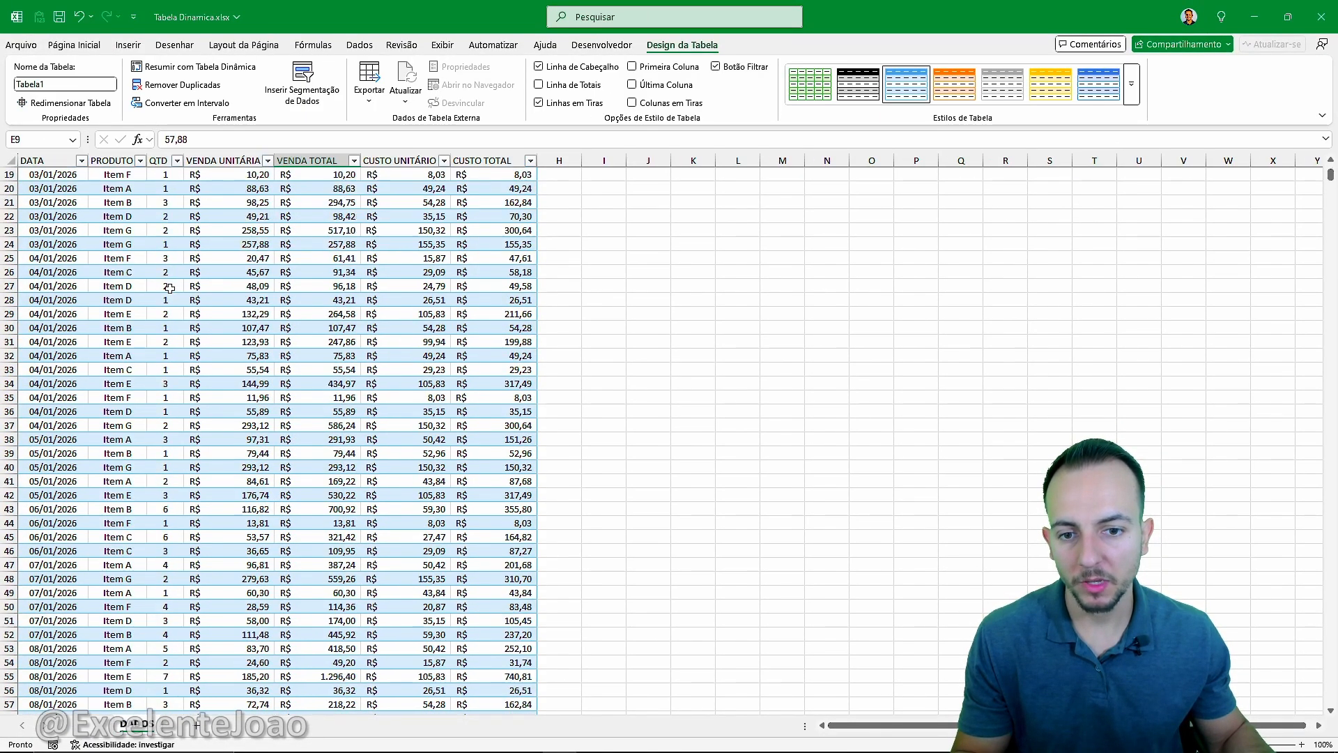
{"action": "scroll", "coordinate": [170, 288], "scroll_direction": "up", "scroll_amount": 6}
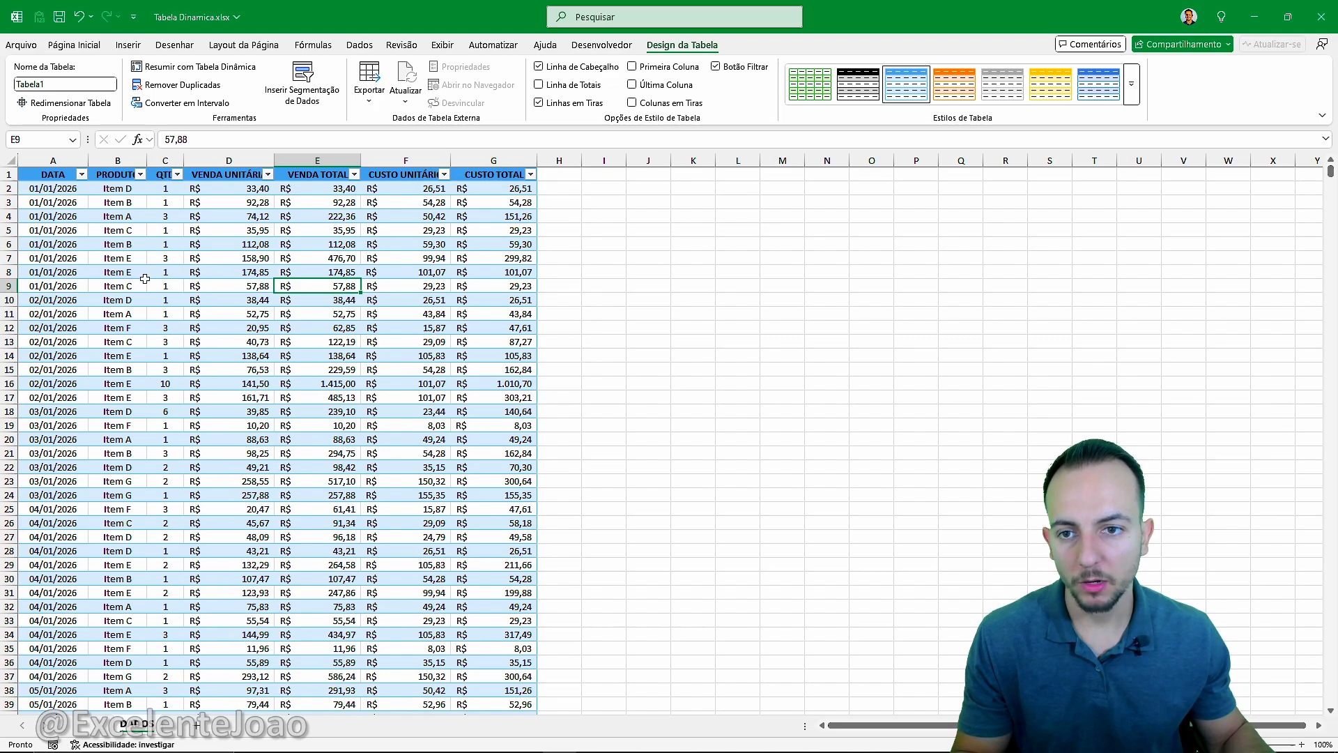
{"action": "scroll", "coordinate": [144, 281], "scroll_direction": "down", "scroll_amount": 5}
{"action": "scroll", "coordinate": [147, 284], "scroll_direction": "up", "scroll_amount": 5}
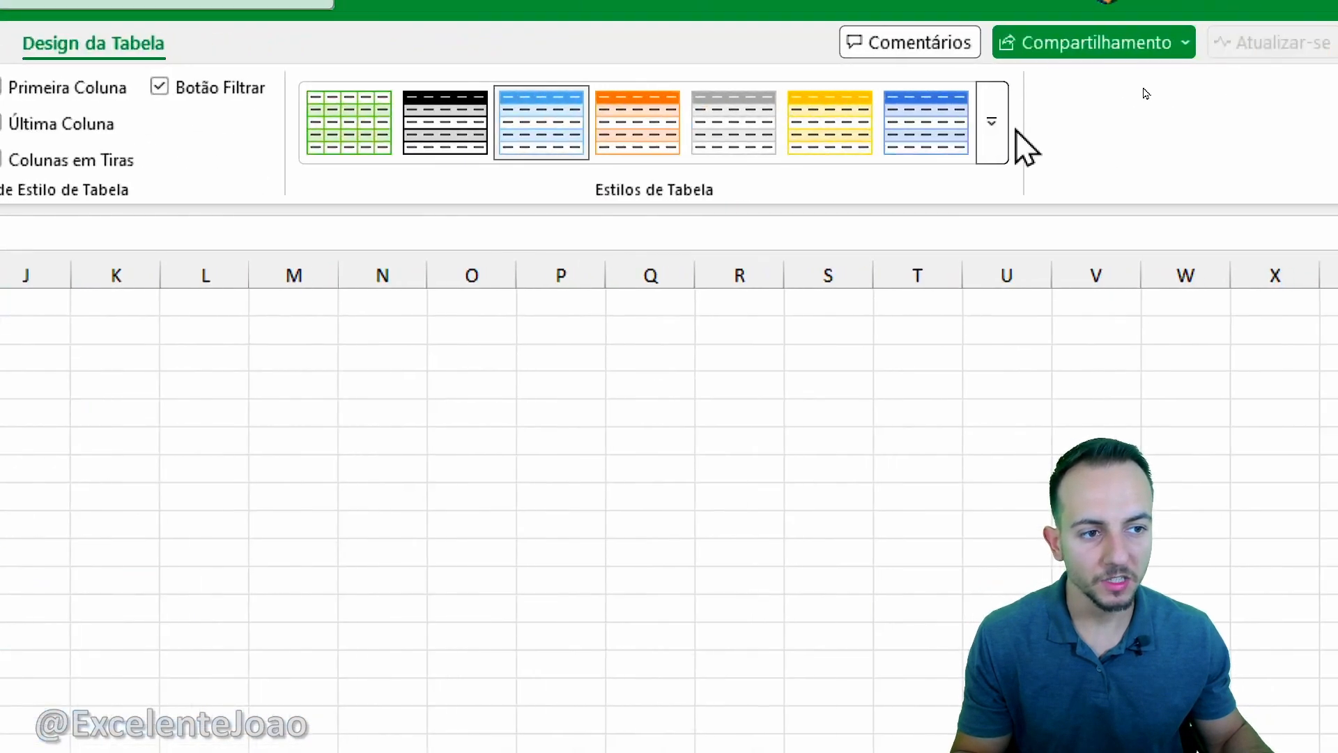
{"action": "left_click", "coordinate": [991, 122]}
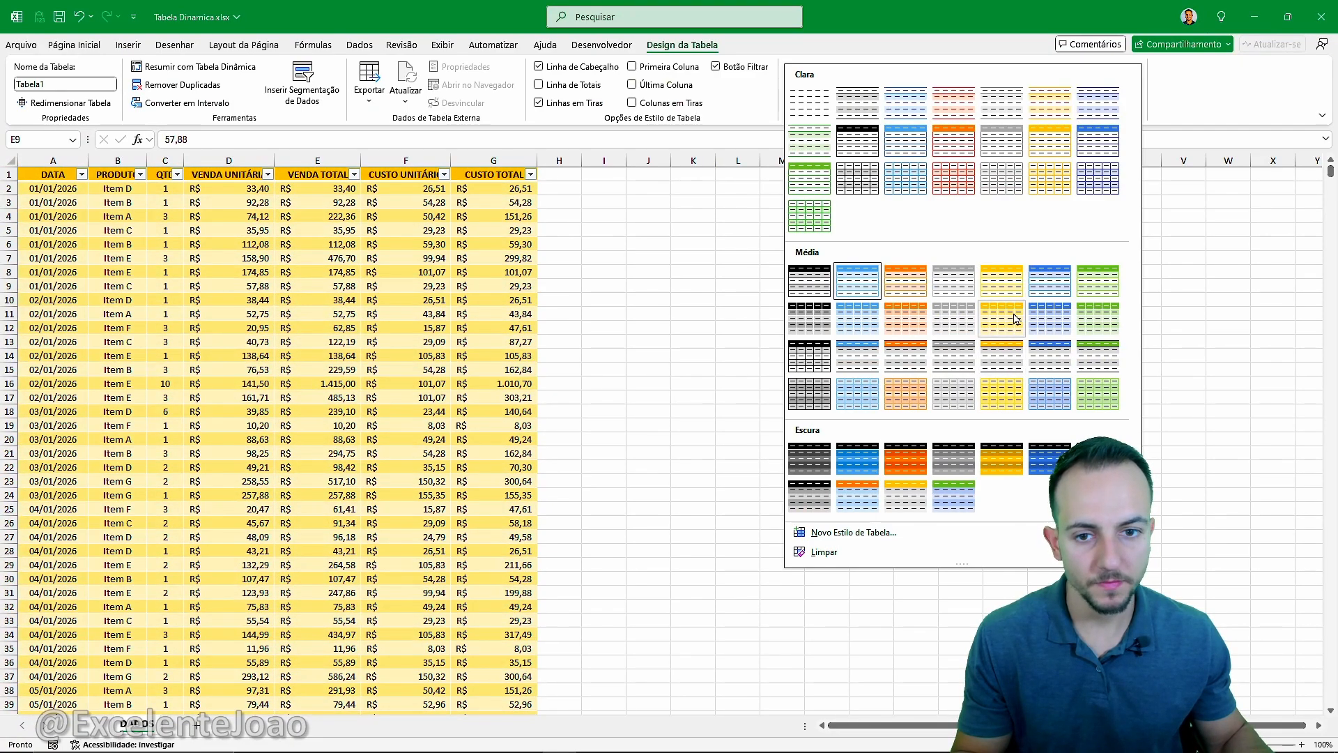
{"action": "left_click", "coordinate": [1012, 291]}
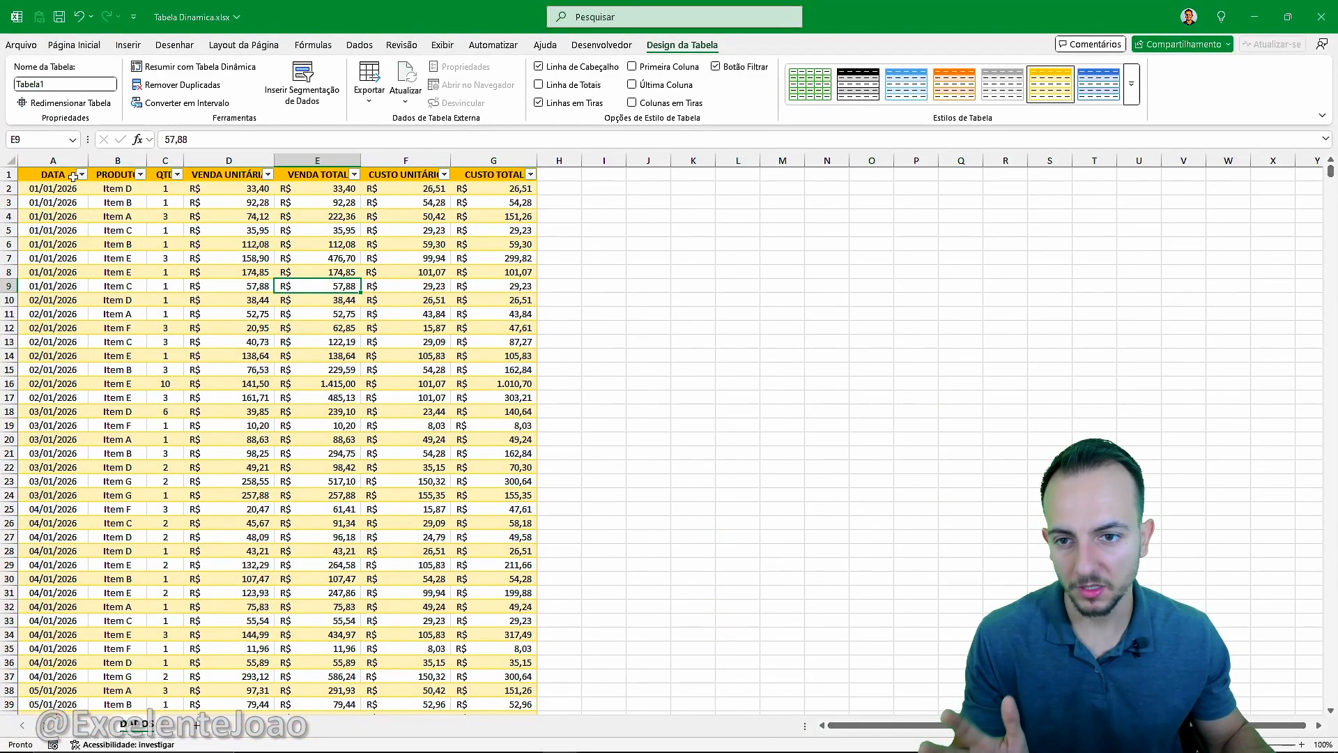
Add a record dated 01/01/2027 in row 2695, directly below the last row of the table.
{"action": "left_click", "coordinate": [74, 177]}
{"action": "scroll", "coordinate": [224, 253], "scroll_direction": "down", "scroll_amount": 3}
{"action": "scroll", "coordinate": [221, 251], "scroll_direction": "up", "scroll_amount": 3}
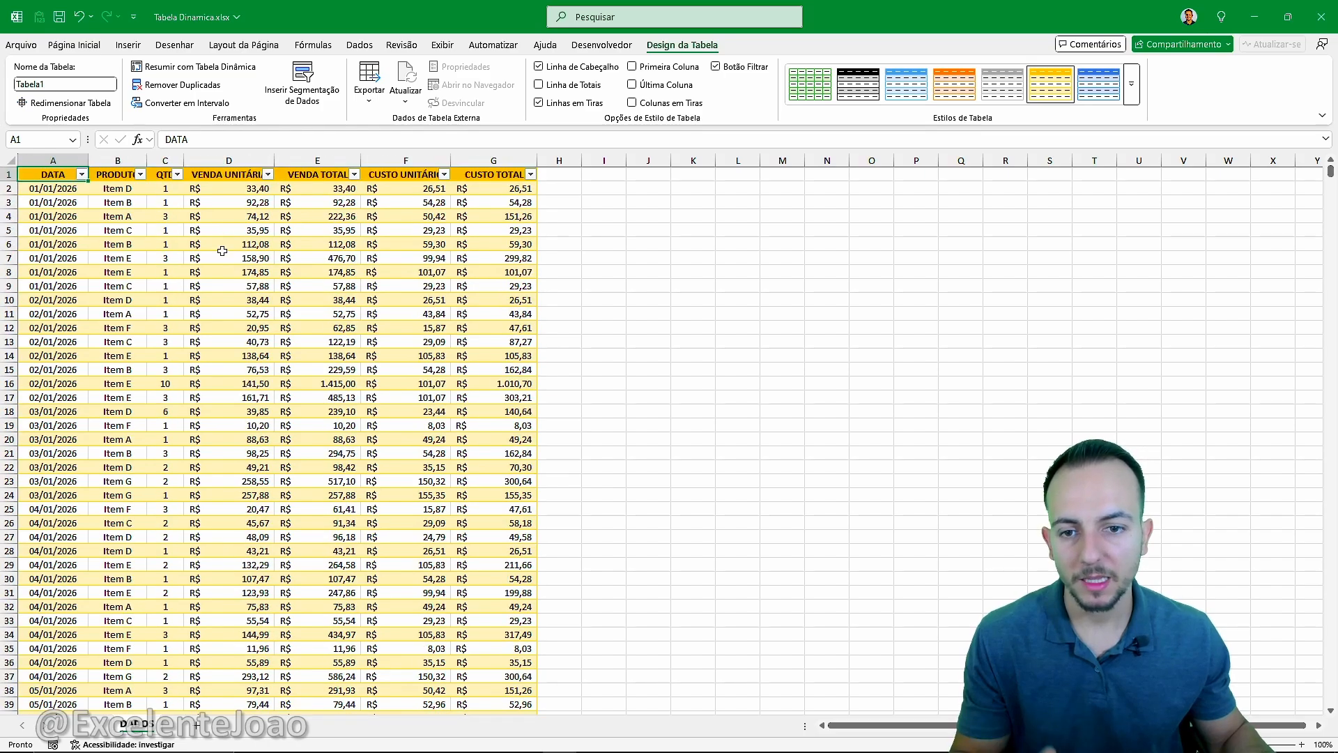
{"action": "key", "text": "ctrl+Down"}
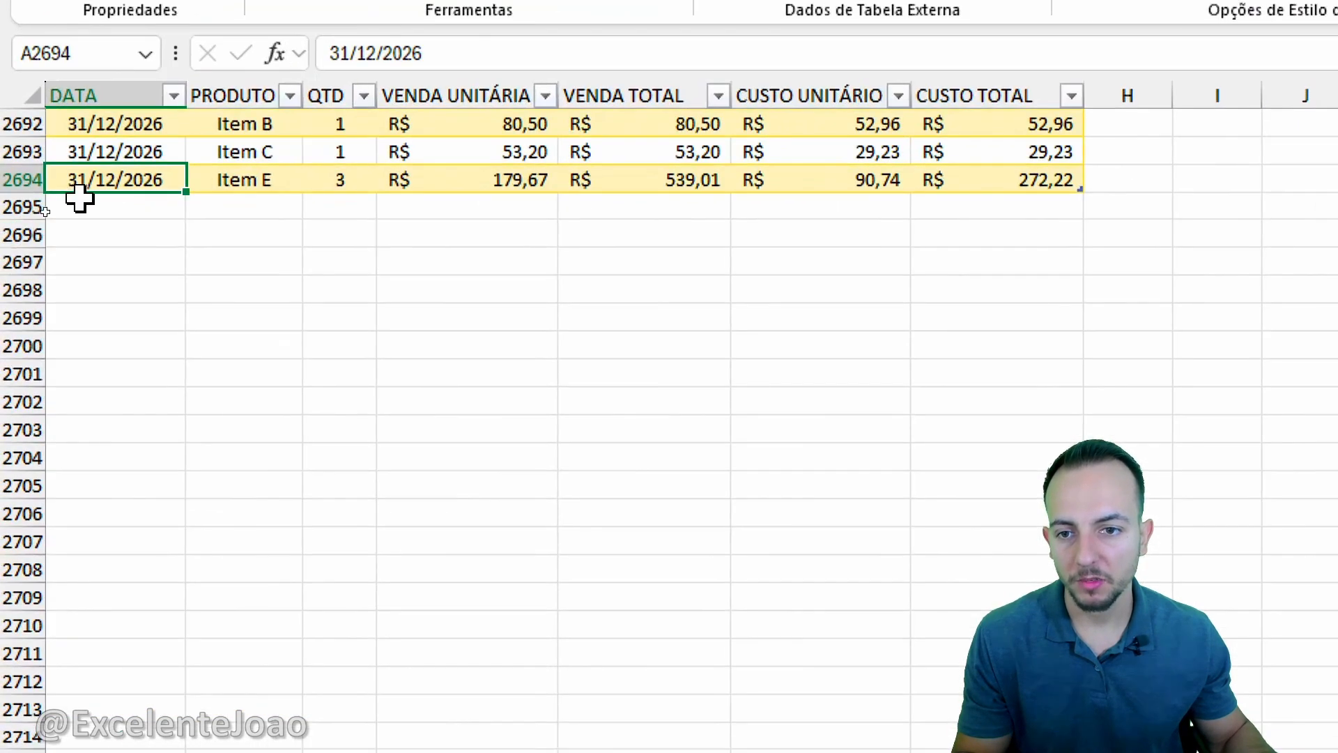
{"action": "scroll", "coordinate": [12, 250], "scroll_direction": "up", "scroll_amount": 1}
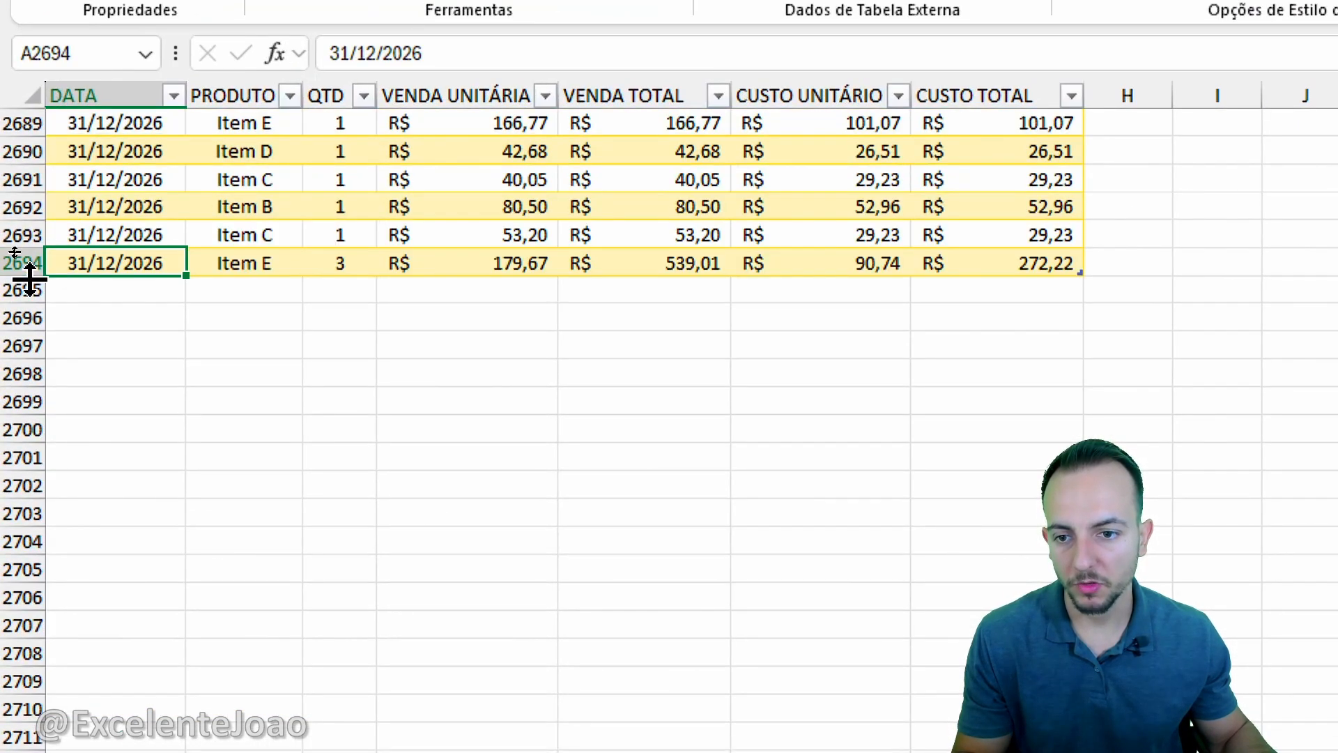
{"action": "left_click_drag", "start_coordinate": [11, 257], "coordinate": [11, 277]}
{"action": "left_click_drag", "start_coordinate": [20, 335], "coordinate": [21, 430]}
{"action": "left_click", "coordinate": [119, 293]}
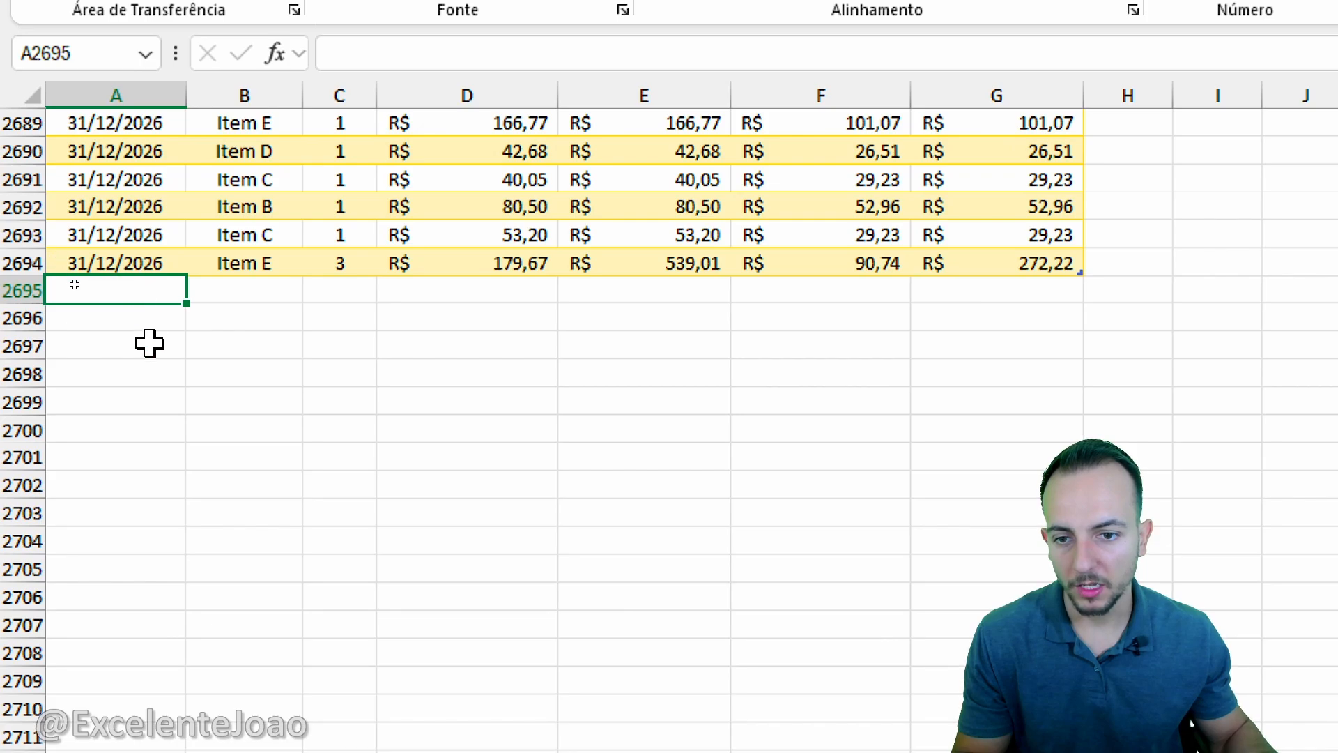
{"action": "type", "text": "01/01/2027"}
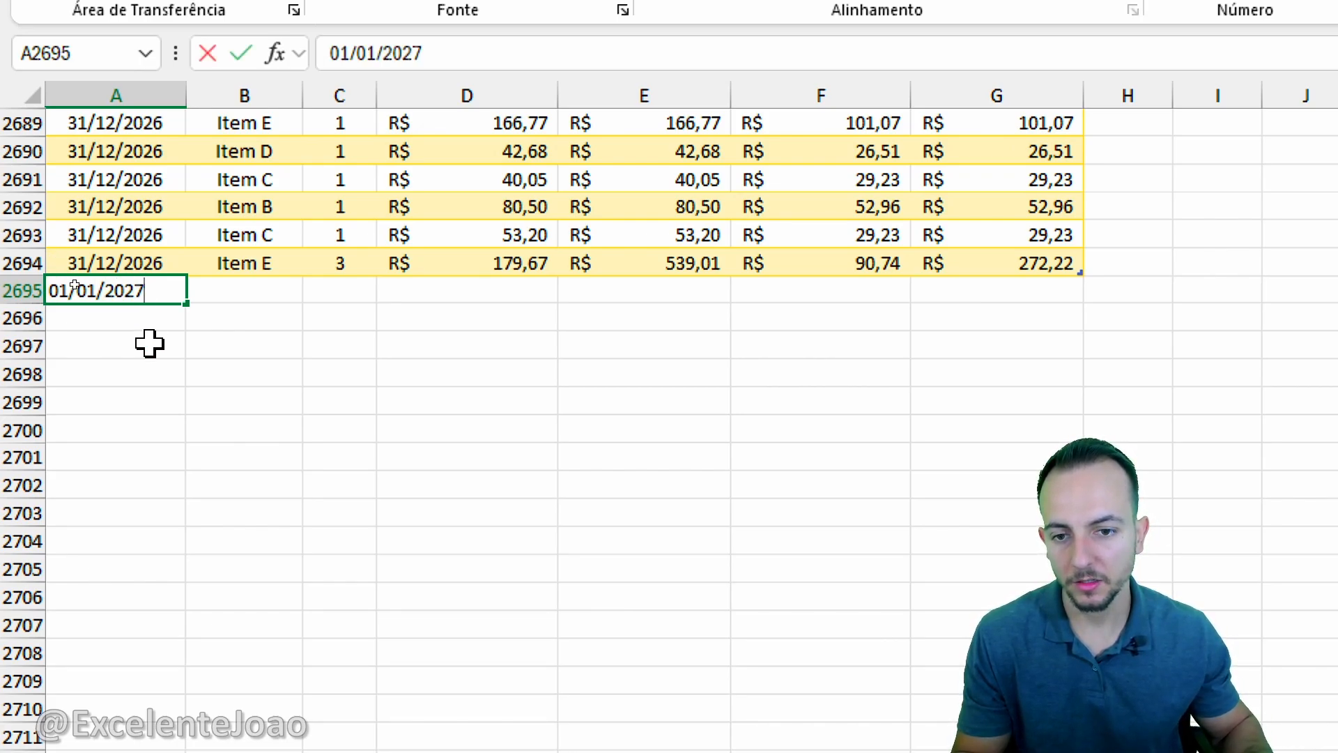
{"action": "key", "text": "Return"}
{"action": "key", "text": "Return"}
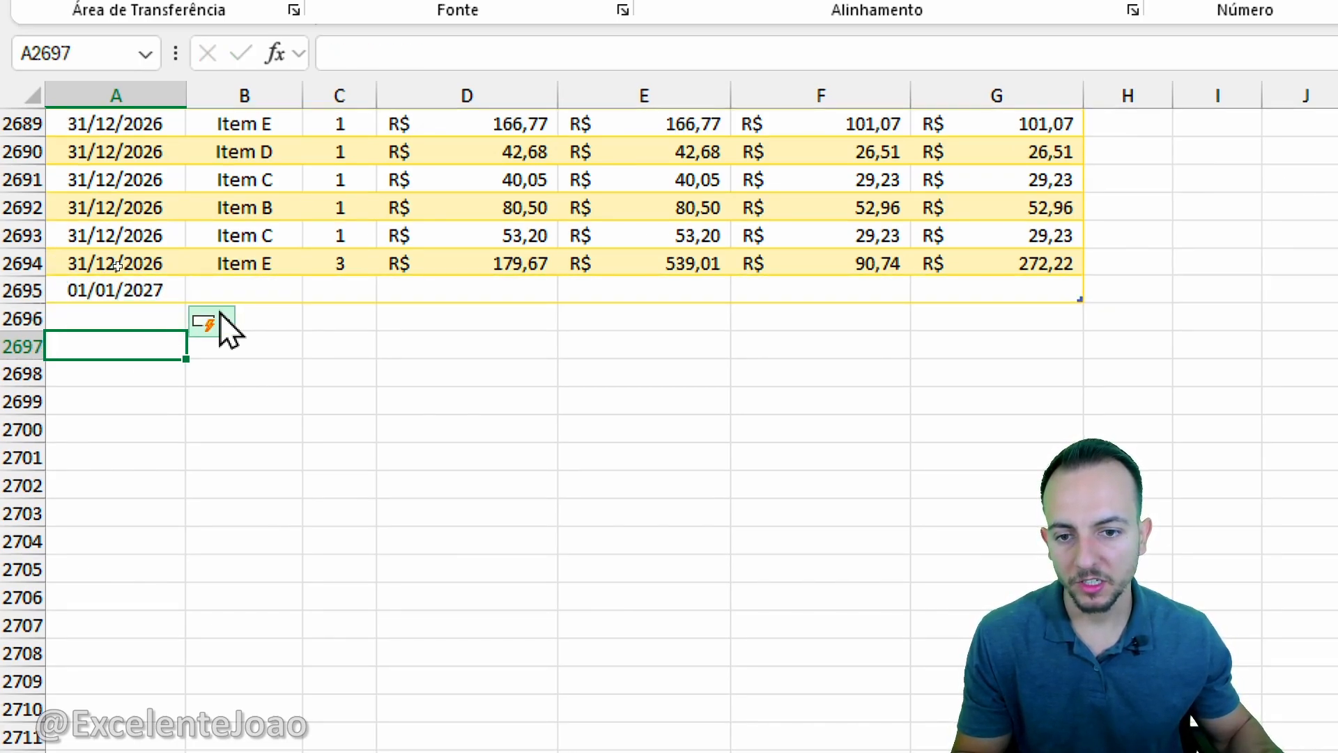
Copy the date 01/01/2027 down column A, one row at a time, from row 2696 to row 2703.
{"action": "left_click_drag", "start_coordinate": [230, 292], "coordinate": [577, 451]}
{"action": "left_click", "coordinate": [166, 321]}
{"action": "key", "text": "ctrl+d"}
{"action": "key", "text": "Return"}
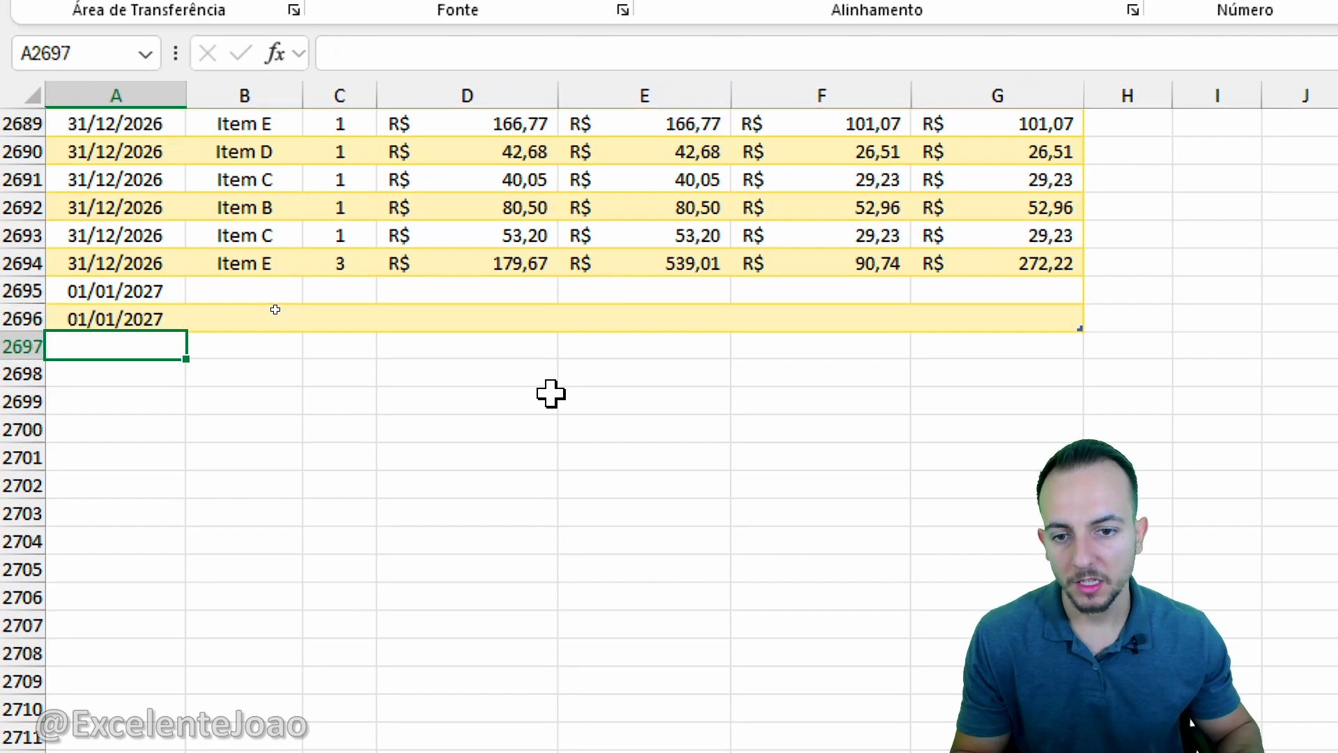
{"action": "key", "text": "ctrl+d"}
{"action": "key", "text": "Return"}
{"action": "key", "text": "ctrl+d"}
{"action": "key", "text": "Return"}
{"action": "key", "text": "ctrl+d"}
{"action": "key", "text": "Return"}
{"action": "key", "text": "ctrl+d"}
{"action": "key", "text": "Return"}
{"action": "key", "text": "ctrl+d"}
{"action": "key", "text": "Return"}
{"action": "key", "text": "ctrl+d"}
{"action": "key", "text": "Return"}
{"action": "key", "text": "ctrl+d"}
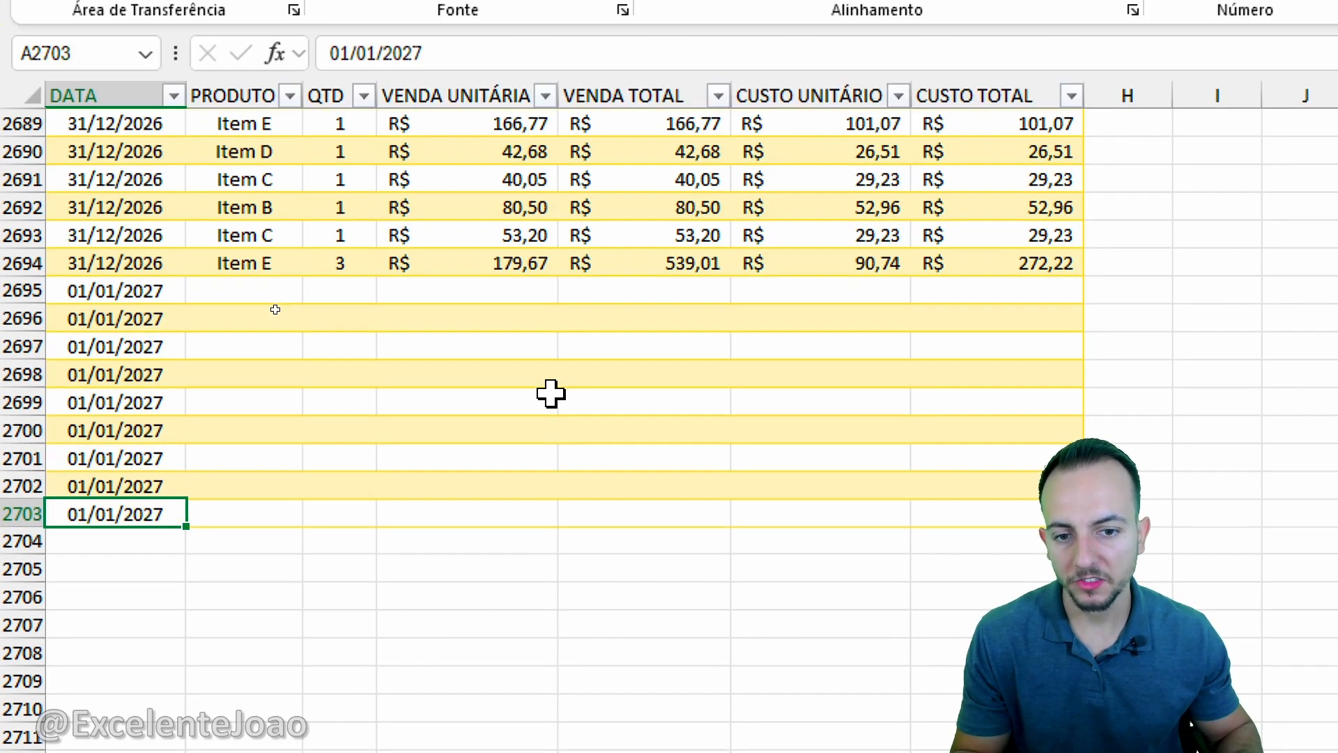
Delete the test rows 2695 to 2705 from the end of the DADOS sheet.
{"action": "left_click_drag", "start_coordinate": [143, 293], "coordinate": [293, 349]}
{"action": "left_click_drag", "start_coordinate": [367, 375], "coordinate": [1129, 542]}
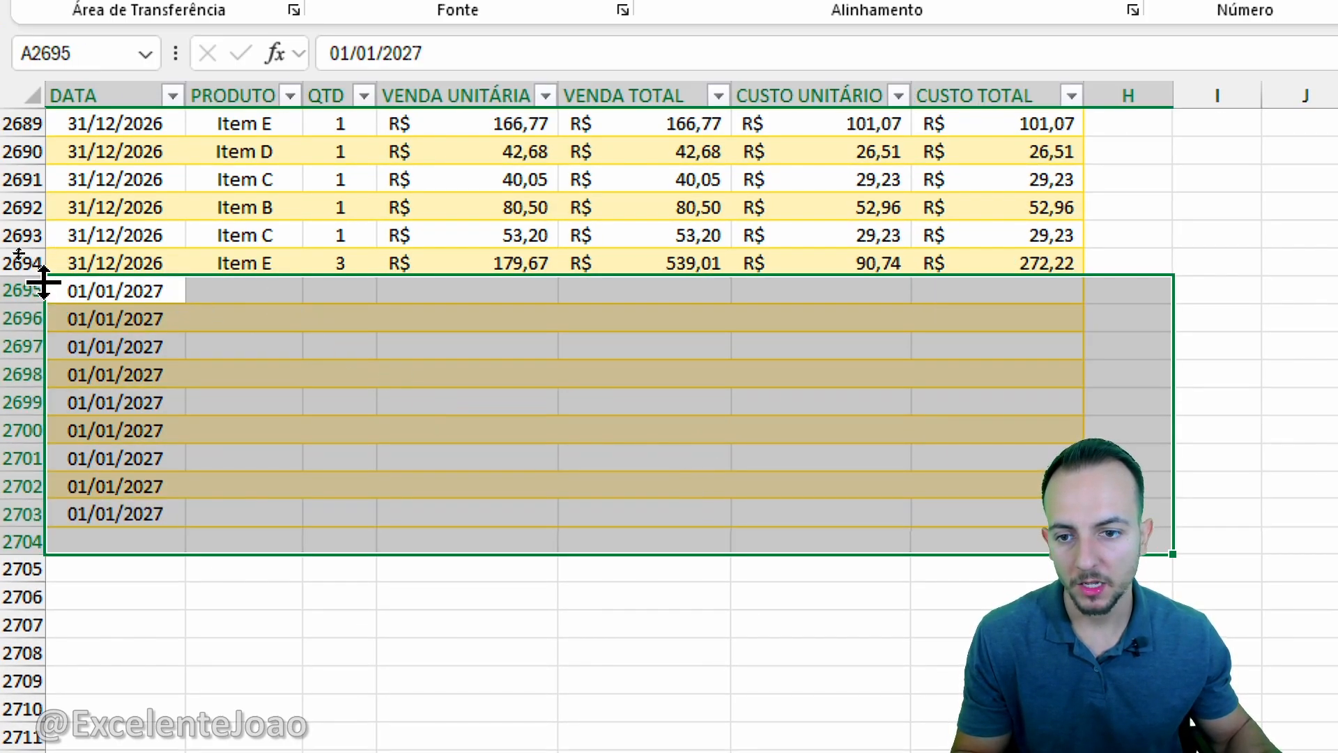
{"action": "left_click_drag", "start_coordinate": [25, 291], "coordinate": [28, 569]}
{"action": "right_click", "coordinate": [108, 437]}
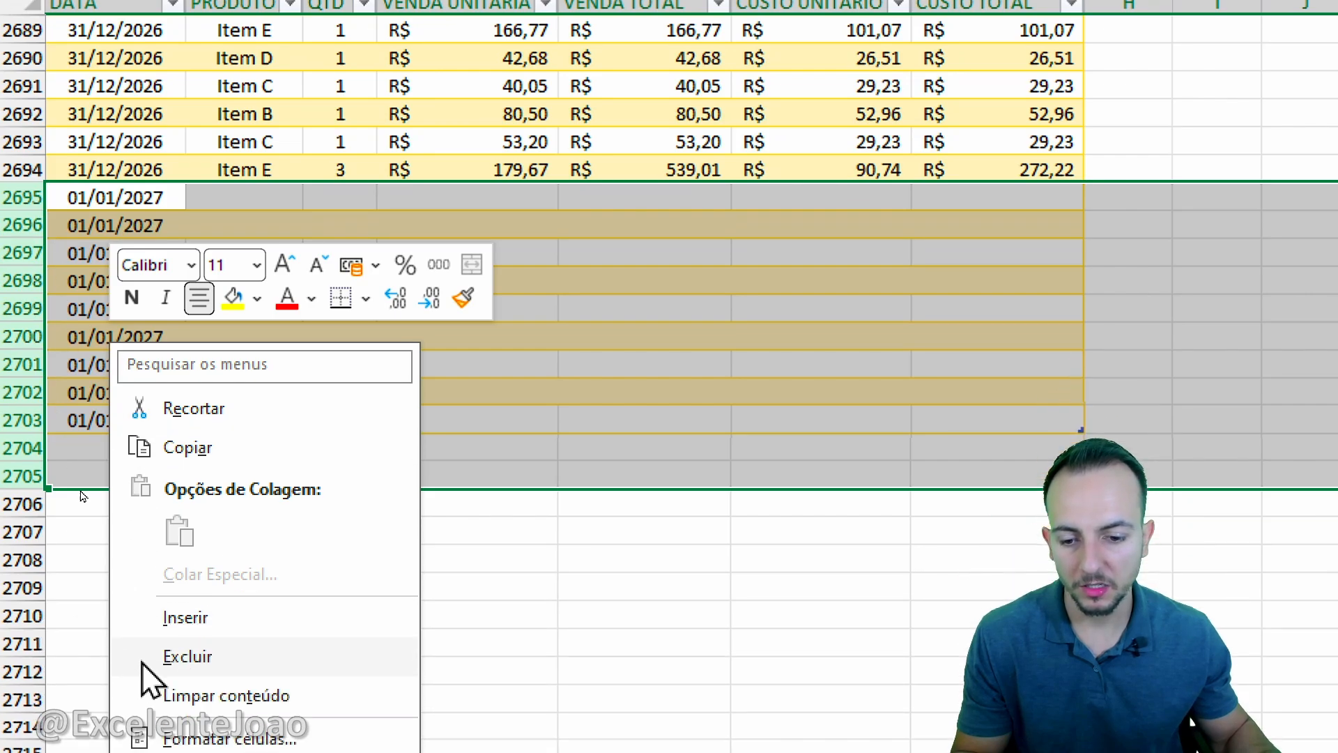
{"action": "left_click", "coordinate": [178, 749]}
{"action": "left_click", "coordinate": [178, 252]}
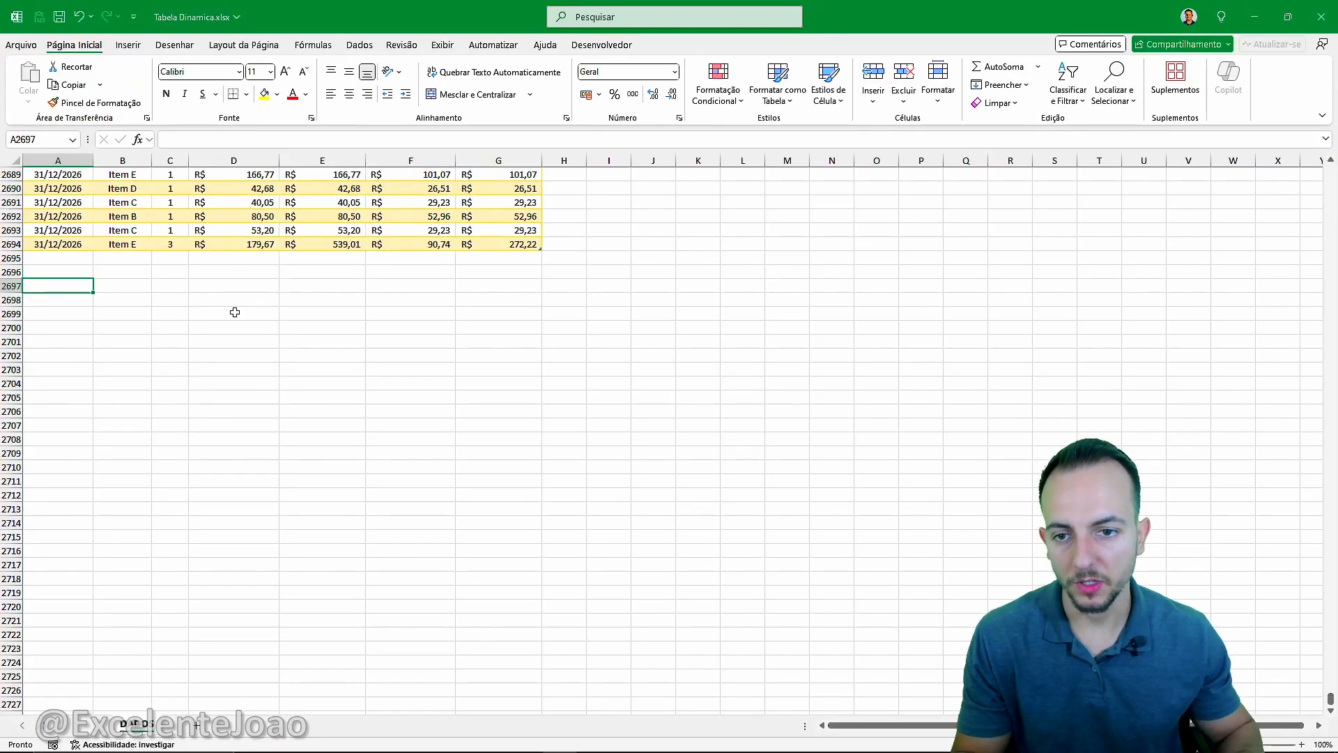
Create a pivot table from Tabela1 on a new worksheet.
{"action": "key", "text": "ctrl+Home"}
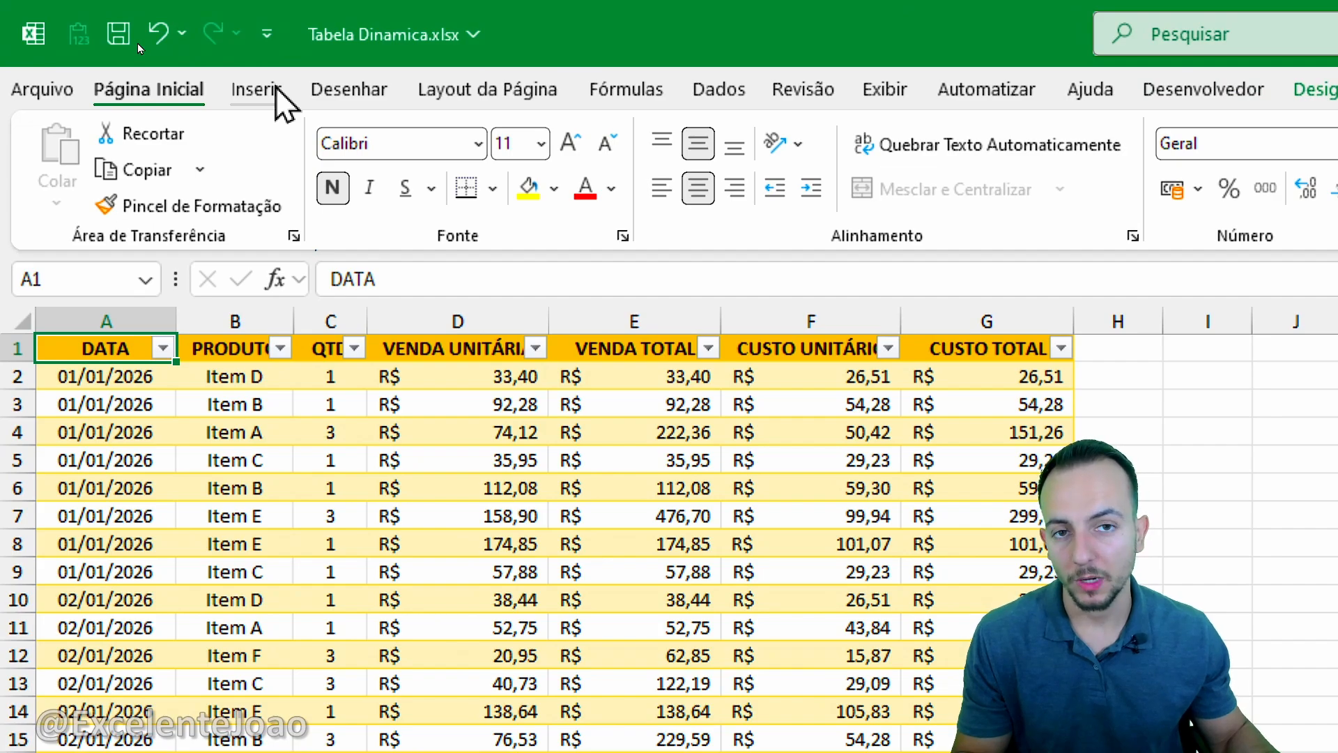
{"action": "left_click", "coordinate": [277, 89]}
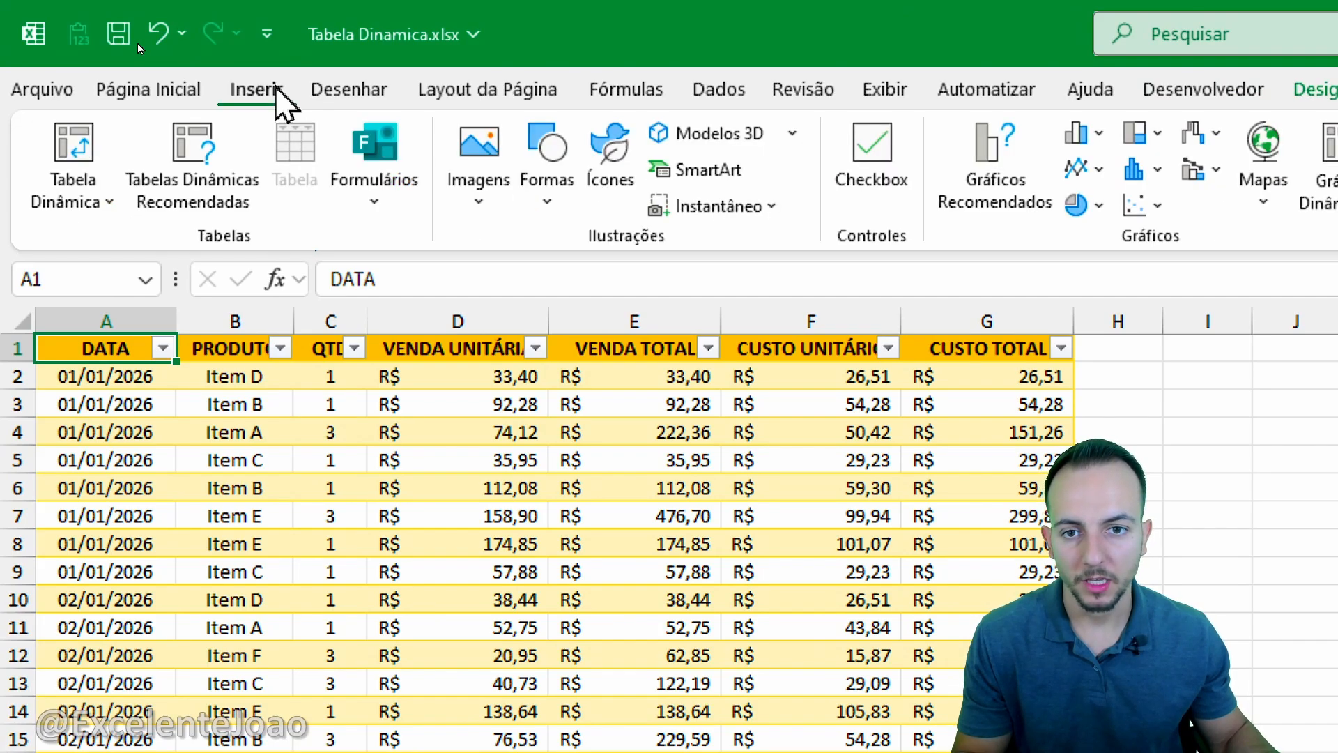
{"action": "left_click", "coordinate": [73, 156]}
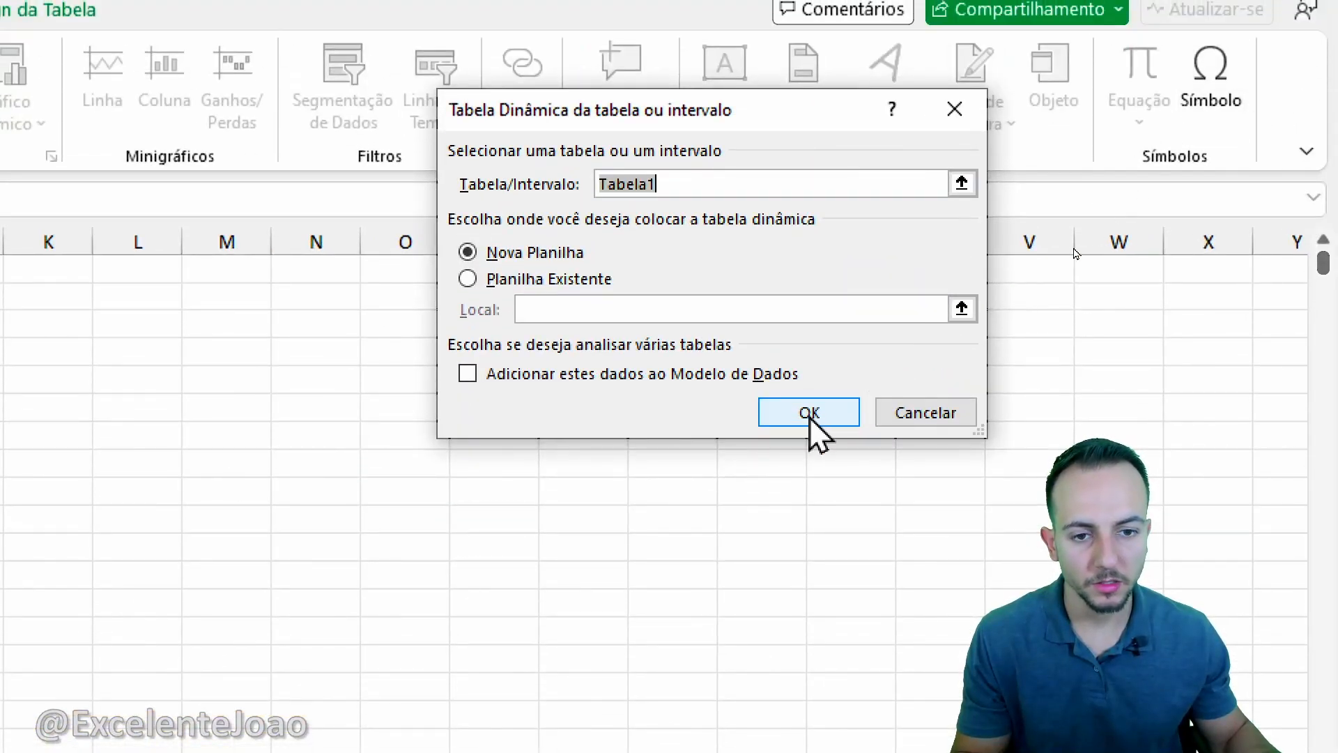
{"action": "mouse_move", "coordinate": [407, 297]}
{"action": "left_mouse_down"}
{"action": "mouse_move", "coordinate": [453, 267]}
{"action": "mouse_move", "coordinate": [617, 224]}
{"action": "mouse_move", "coordinate": [424, 269]}
{"action": "left_mouse_up"}
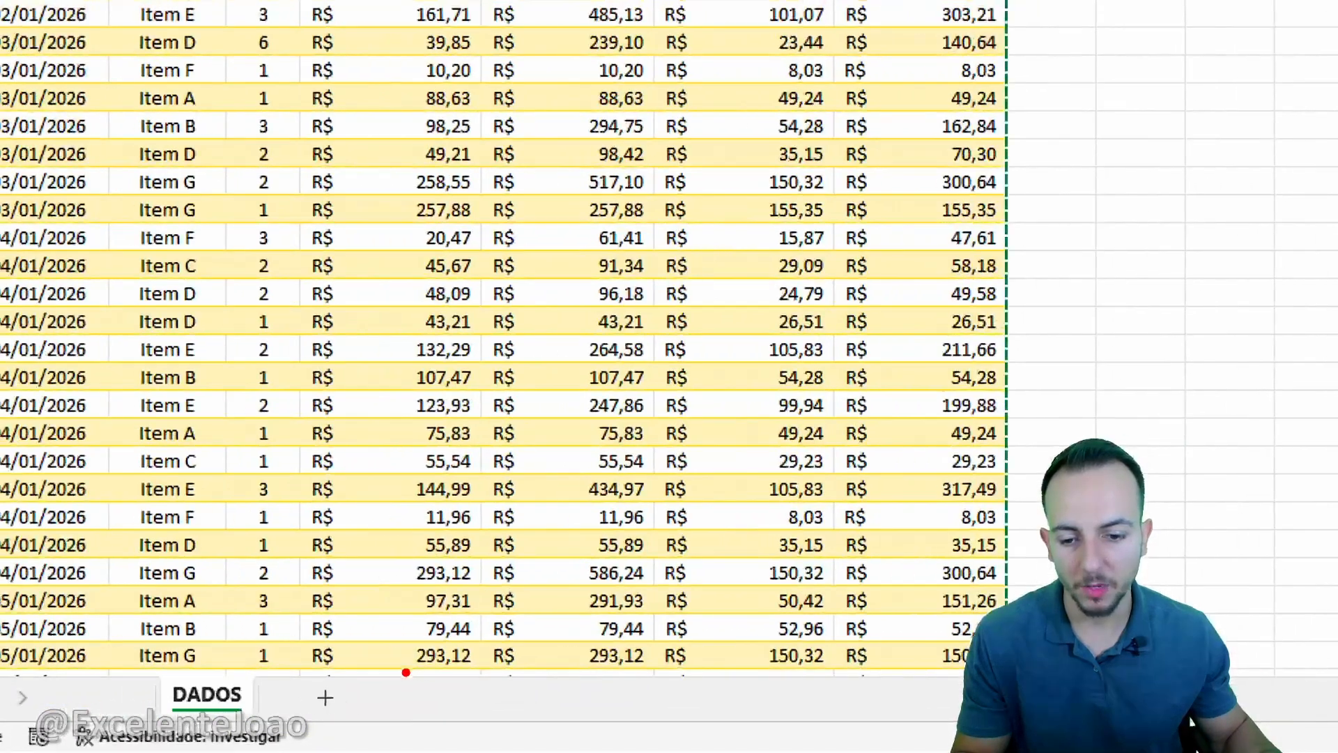
{"action": "mouse_move", "coordinate": [362, 654]}
{"action": "left_mouse_down"}
{"action": "mouse_move", "coordinate": [349, 637]}
{"action": "mouse_move", "coordinate": [257, 645]}
{"action": "left_mouse_up"}
{"action": "key", "text": "Escape"}
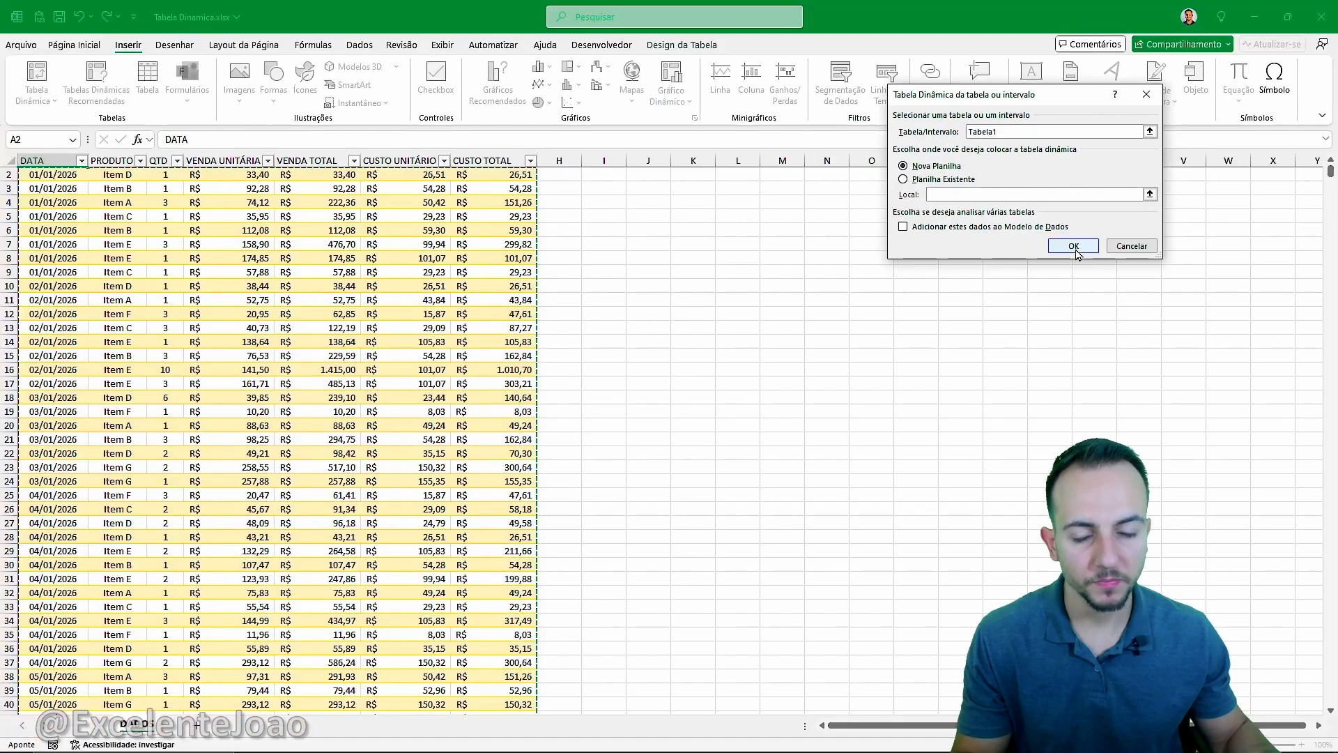
{"action": "left_click", "coordinate": [1074, 248]}
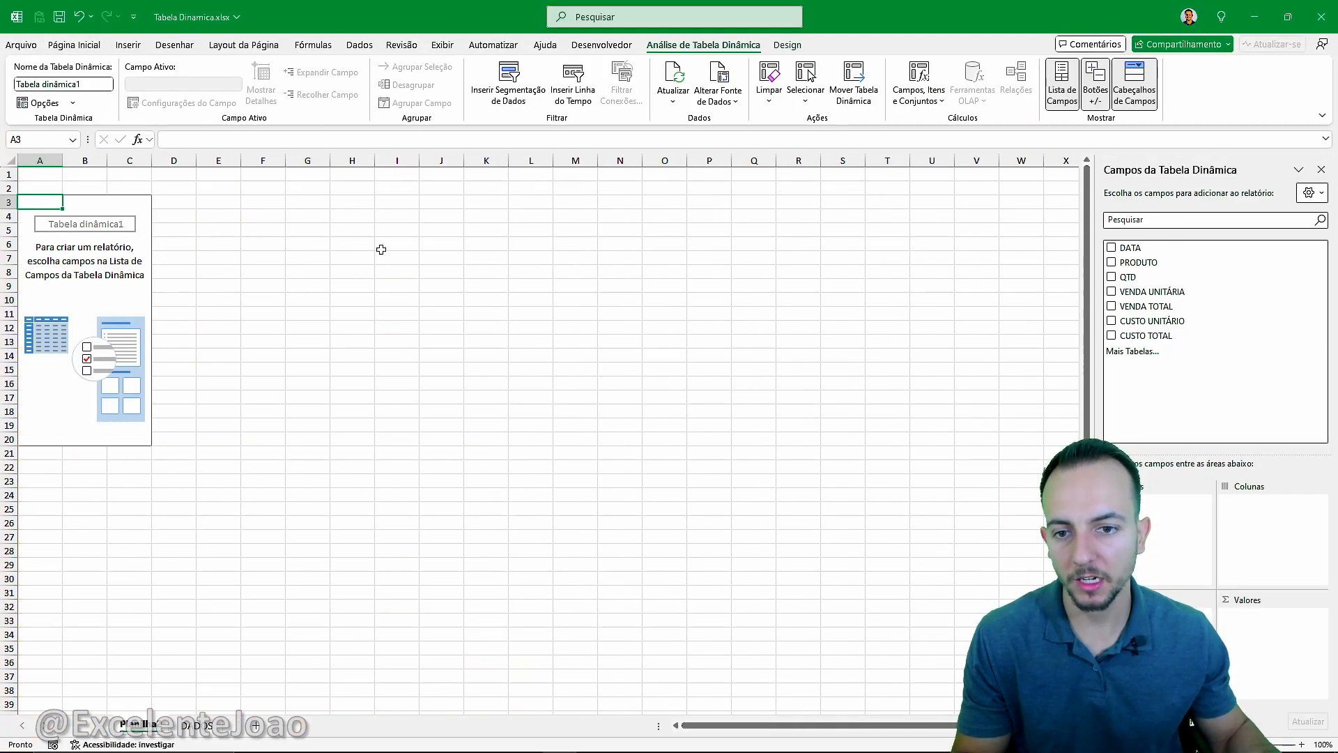
Widen the pivot table field list, add VENDA TOTAL as a summed value and place DATA in the rows.
{"action": "left_click_drag", "start_coordinate": [1096, 241], "coordinate": [673, 240]}
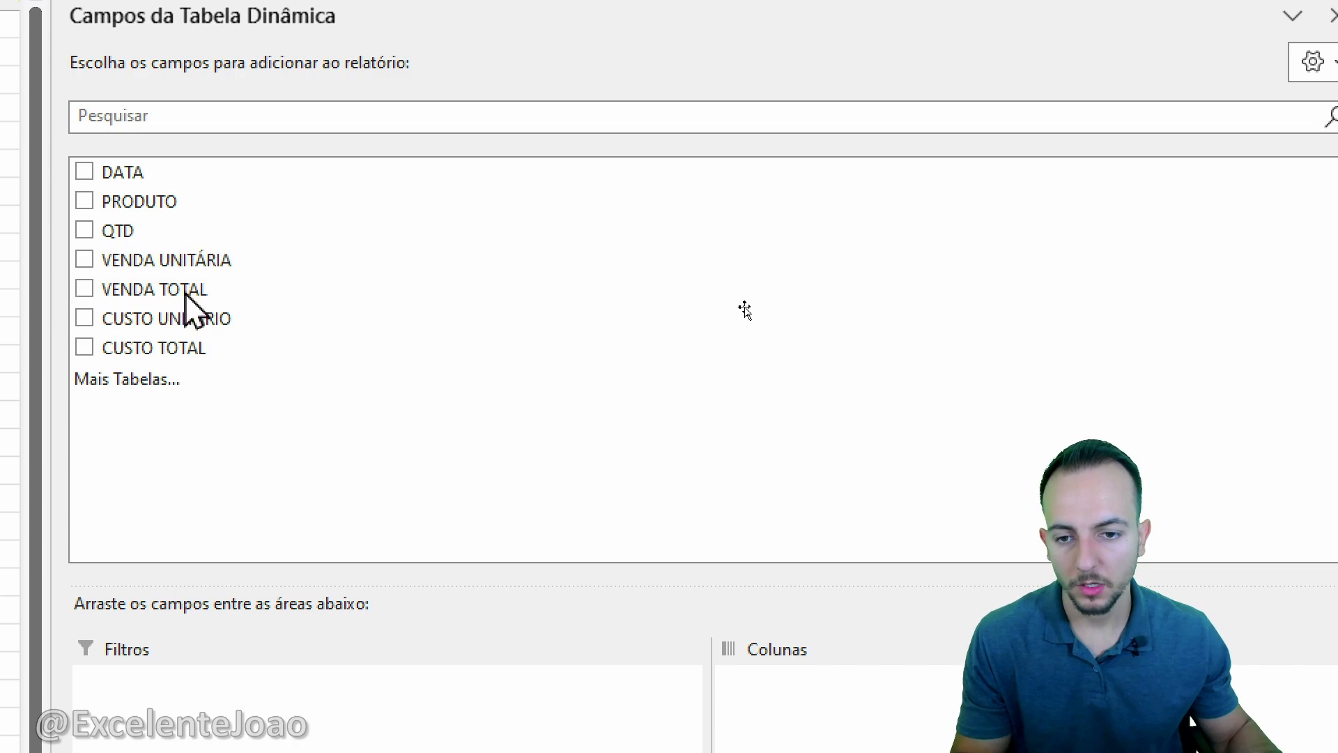
{"action": "left_click_drag", "start_coordinate": [179, 289], "coordinate": [809, 752]}
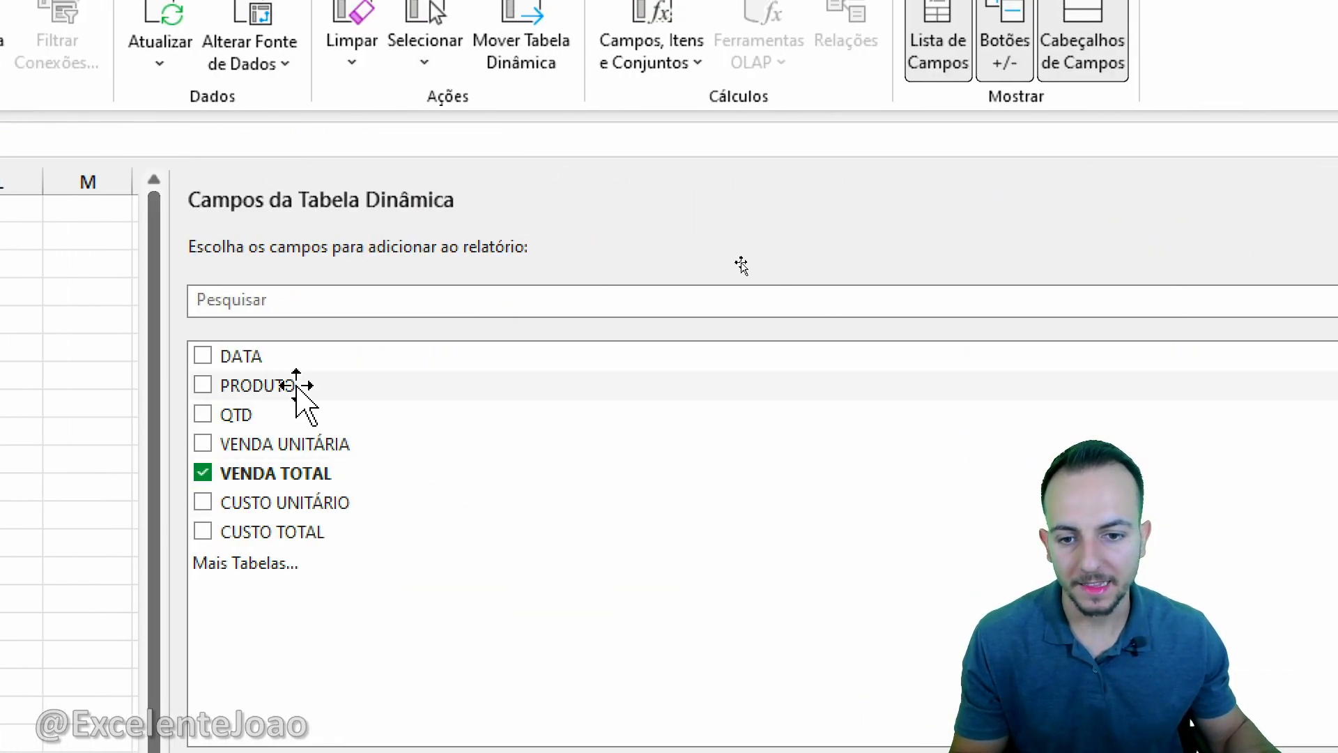
{"action": "mouse_move", "coordinate": [261, 321]}
{"action": "left_mouse_down"}
{"action": "mouse_move", "coordinate": [316, 328]}
{"action": "mouse_move", "coordinate": [267, 310]}
{"action": "left_mouse_up"}
{"action": "key", "text": "Escape"}
{"action": "mouse_move", "coordinate": [240, 360]}
{"action": "left_mouse_down"}
{"action": "mouse_move", "coordinate": [357, 501]}
{"action": "mouse_move", "coordinate": [388, 651]}
{"action": "mouse_move", "coordinate": [328, 670]}
{"action": "mouse_move", "coordinate": [299, 597]}
{"action": "mouse_move", "coordinate": [299, 629]}
{"action": "left_mouse_up"}
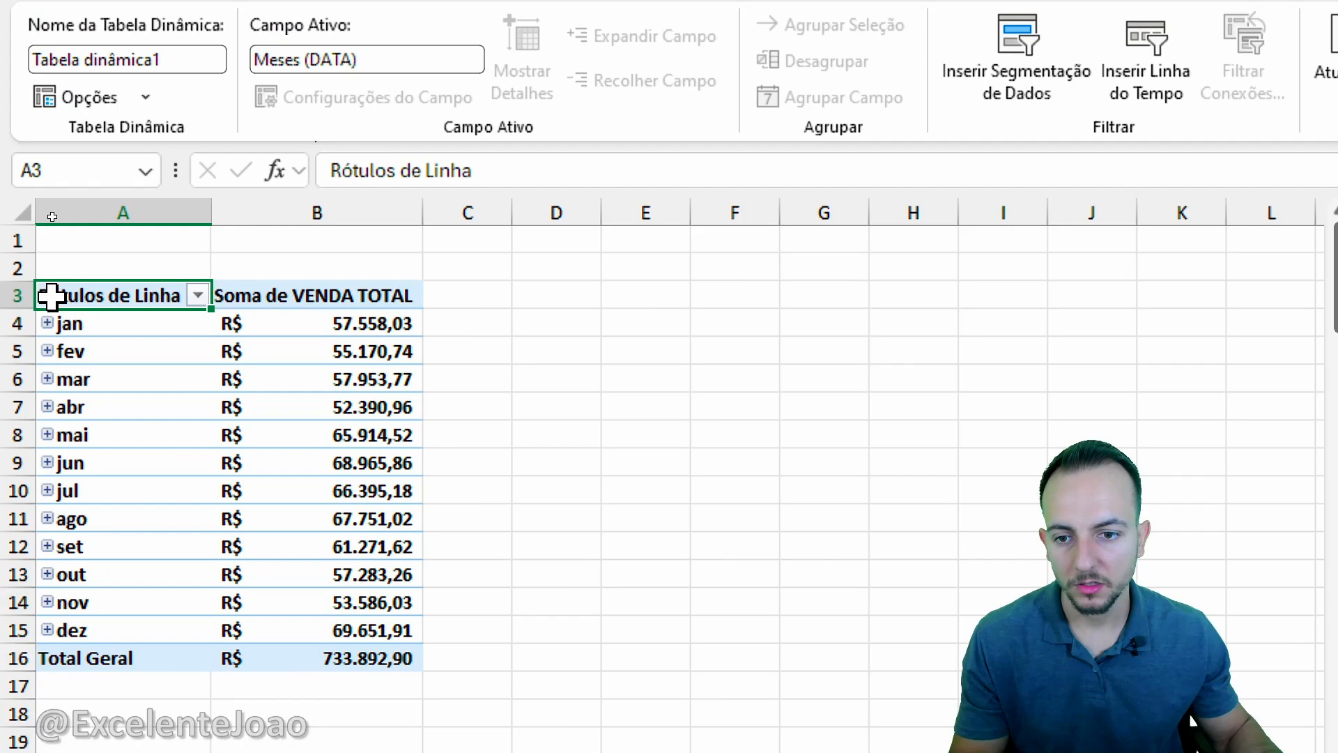
Examine the month labels from jan to dez in the rows of the pivot table.
{"action": "left_click_drag", "start_coordinate": [111, 327], "coordinate": [209, 282]}
{"action": "left_click_drag", "start_coordinate": [108, 357], "coordinate": [189, 323]}
{"action": "left_click_drag", "start_coordinate": [111, 394], "coordinate": [203, 364]}
{"action": "left_click_drag", "start_coordinate": [124, 437], "coordinate": [195, 415]}
{"action": "left_click_drag", "start_coordinate": [133, 510], "coordinate": [238, 495]}
{"action": "left_click_drag", "start_coordinate": [166, 613], "coordinate": [234, 593]}
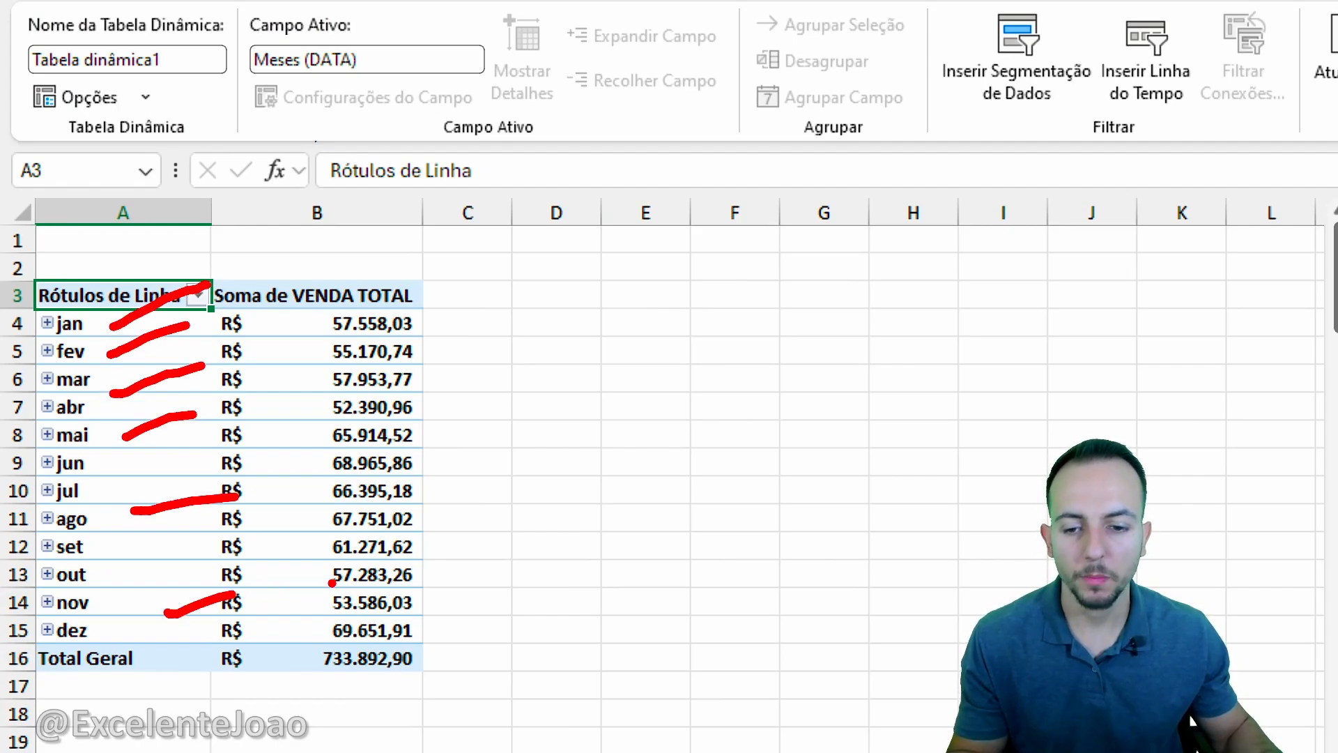
{"action": "left_click", "coordinate": [91, 354]}
{"action": "mouse_move", "coordinate": [78, 298]}
{"action": "left_mouse_down"}
{"action": "mouse_move", "coordinate": [17, 422]}
{"action": "mouse_move", "coordinate": [67, 691]}
{"action": "mouse_move", "coordinate": [128, 428]}
{"action": "mouse_move", "coordinate": [95, 318]}
{"action": "left_mouse_up"}
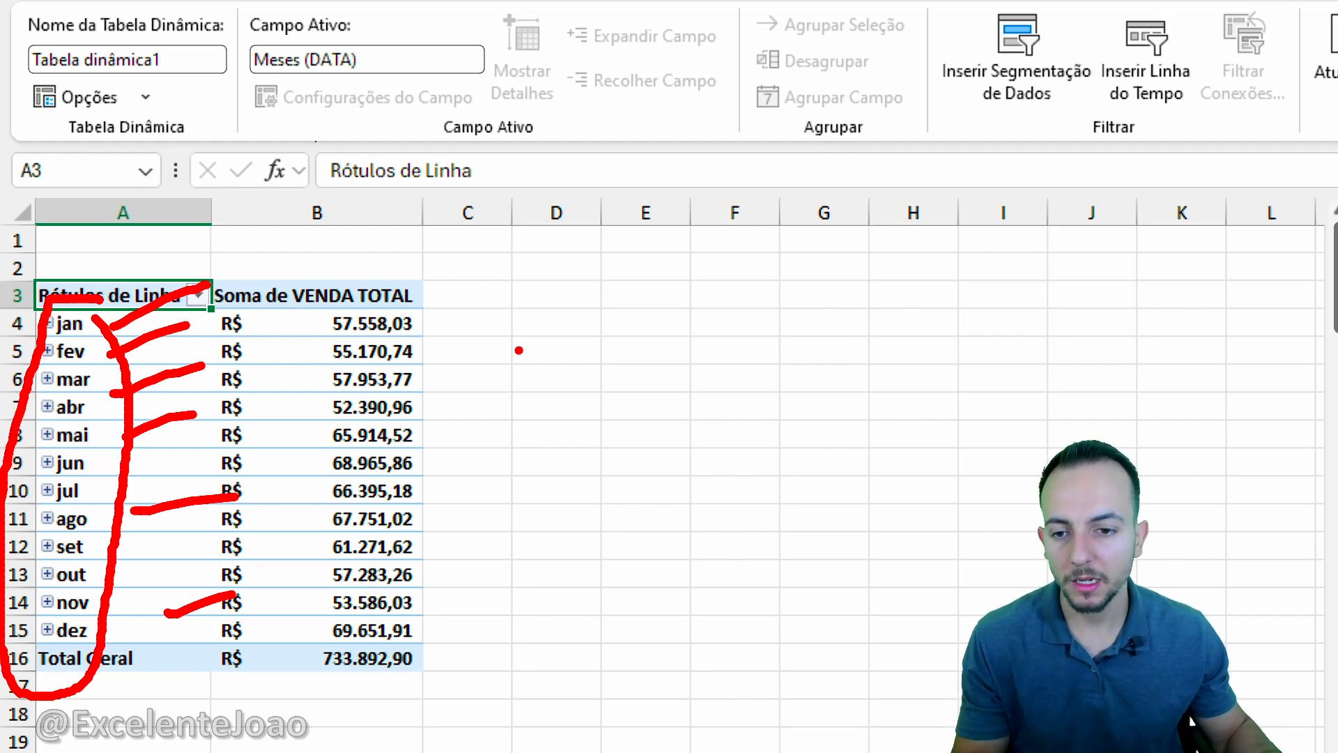
{"action": "key", "text": "Escape"}
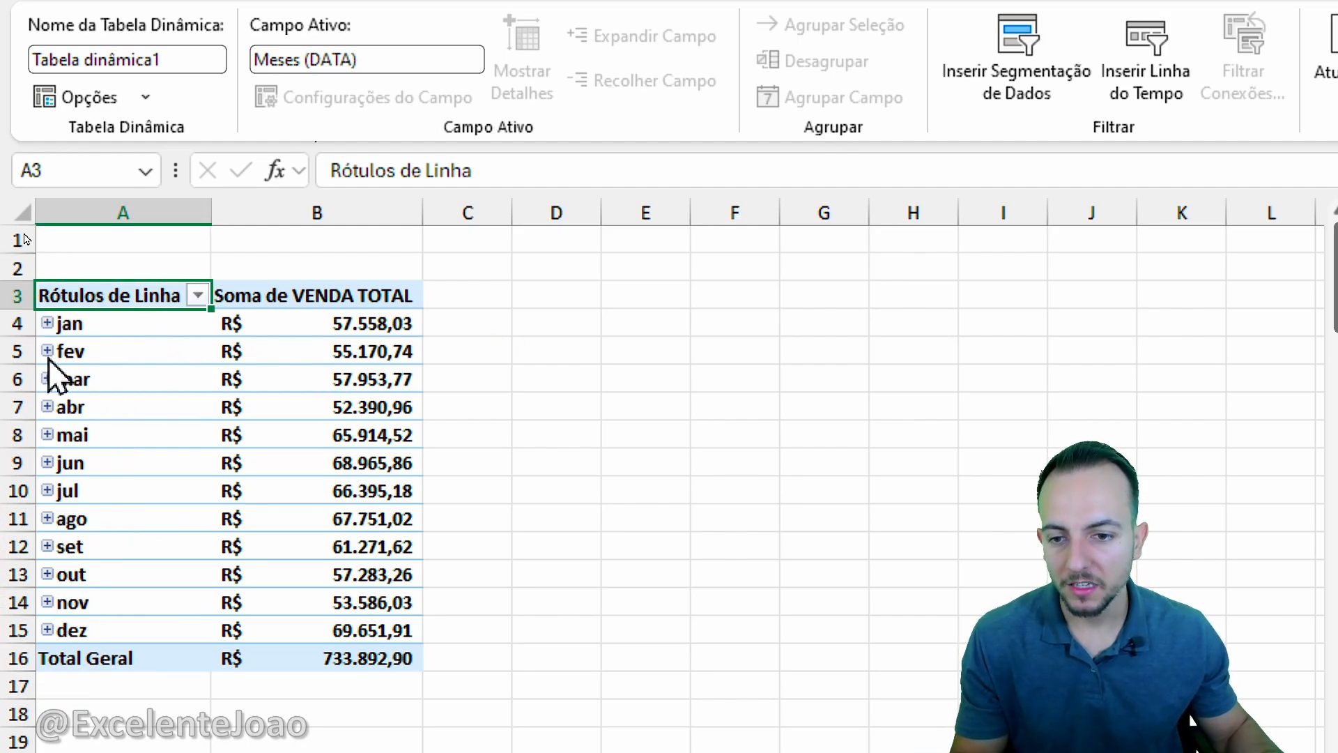
Expand fev in the pivot table to examine its daily sales, collapse it and review the month labels.
{"action": "left_click", "coordinate": [48, 352]}
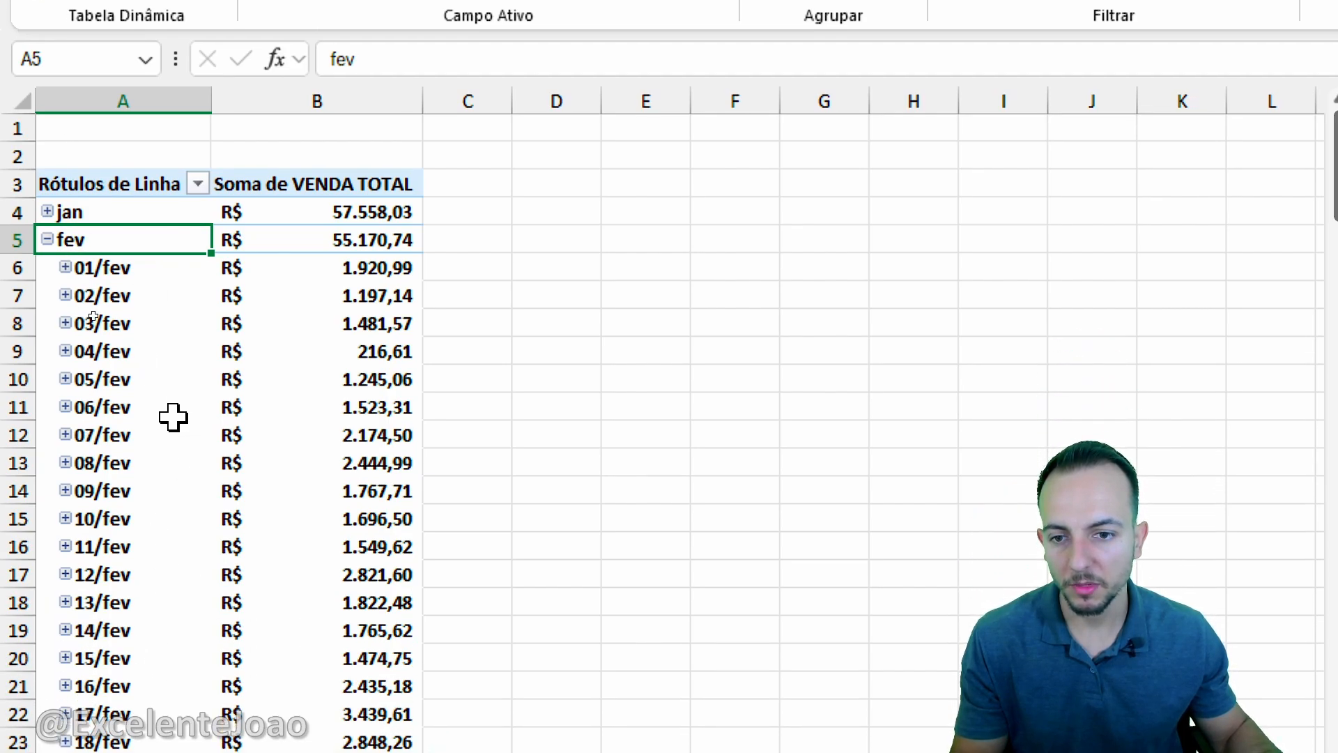
{"action": "mouse_move", "coordinate": [52, 288]}
{"action": "left_mouse_down"}
{"action": "mouse_move", "coordinate": [410, 286]}
{"action": "mouse_move", "coordinate": [450, 246]}
{"action": "mouse_move", "coordinate": [53, 251]}
{"action": "left_mouse_up"}
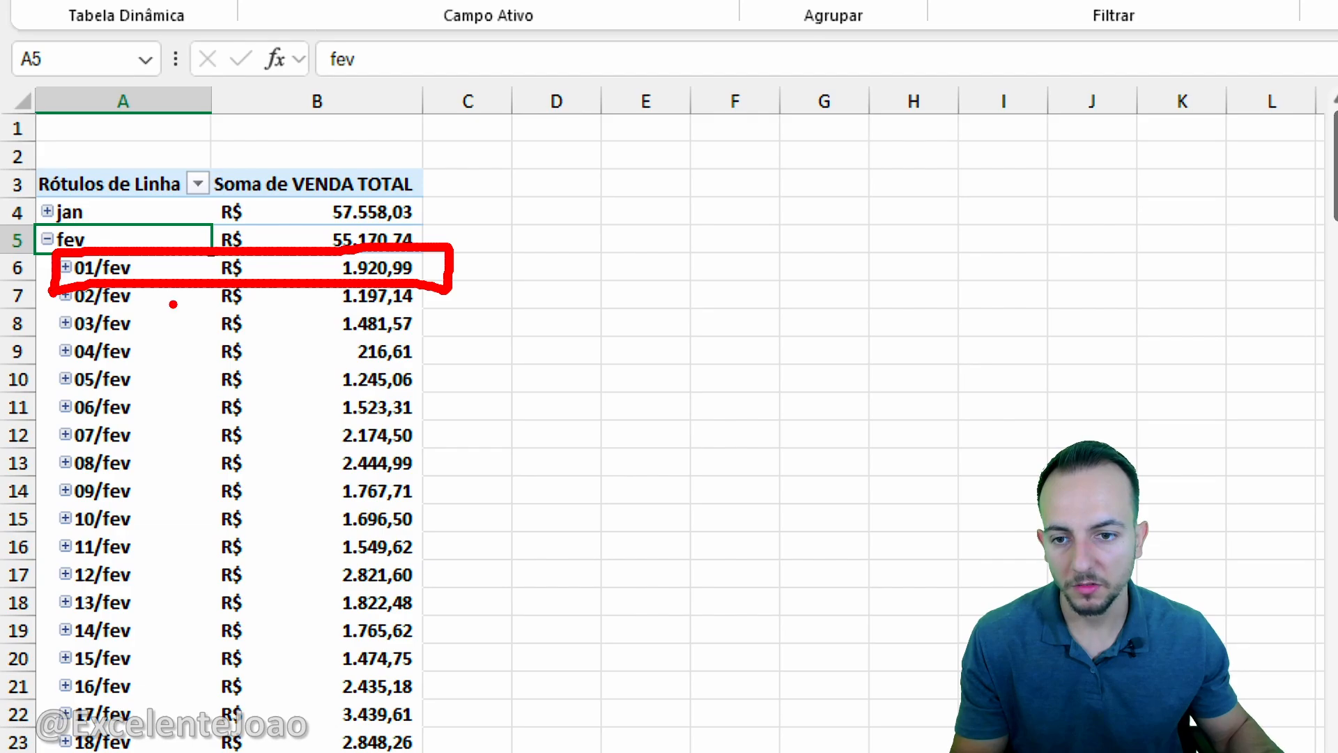
{"action": "left_click", "coordinate": [47, 239]}
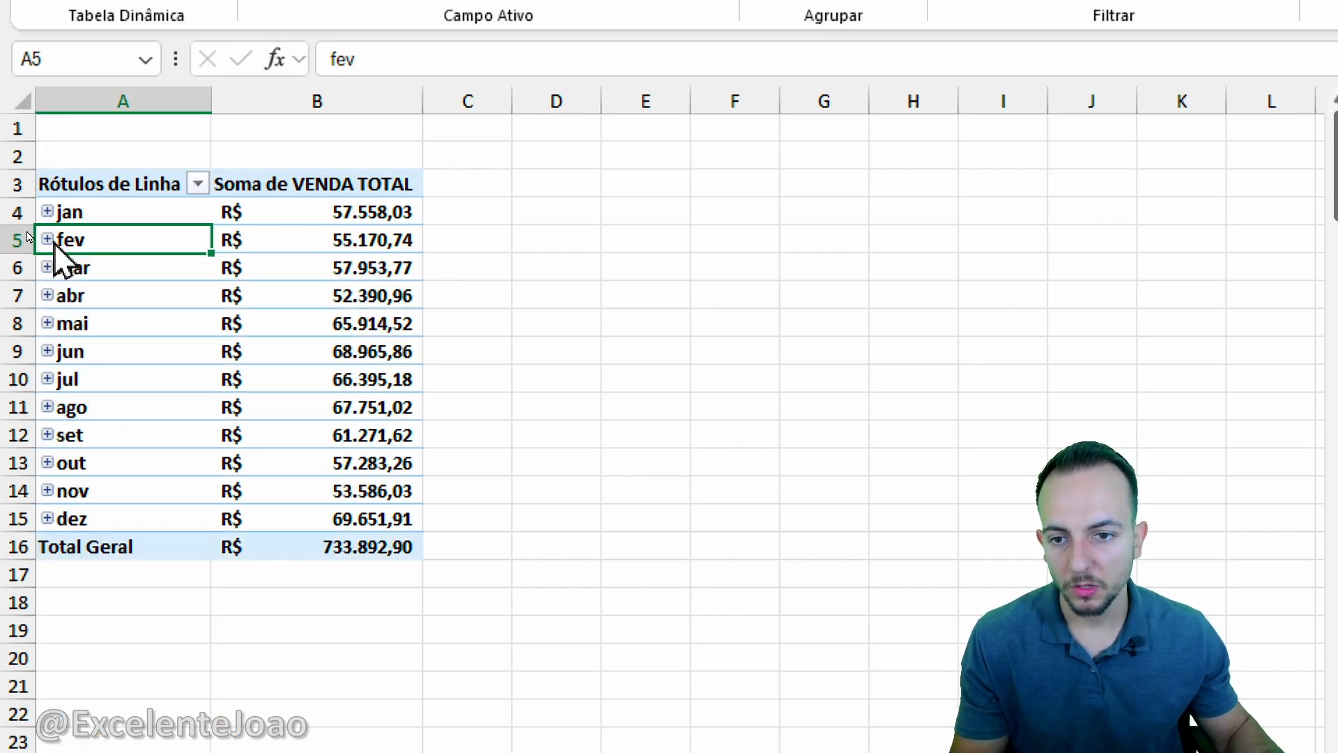
{"action": "left_click", "coordinate": [47, 240]}
{"action": "left_click", "coordinate": [48, 239]}
{"action": "left_click", "coordinate": [48, 239]}
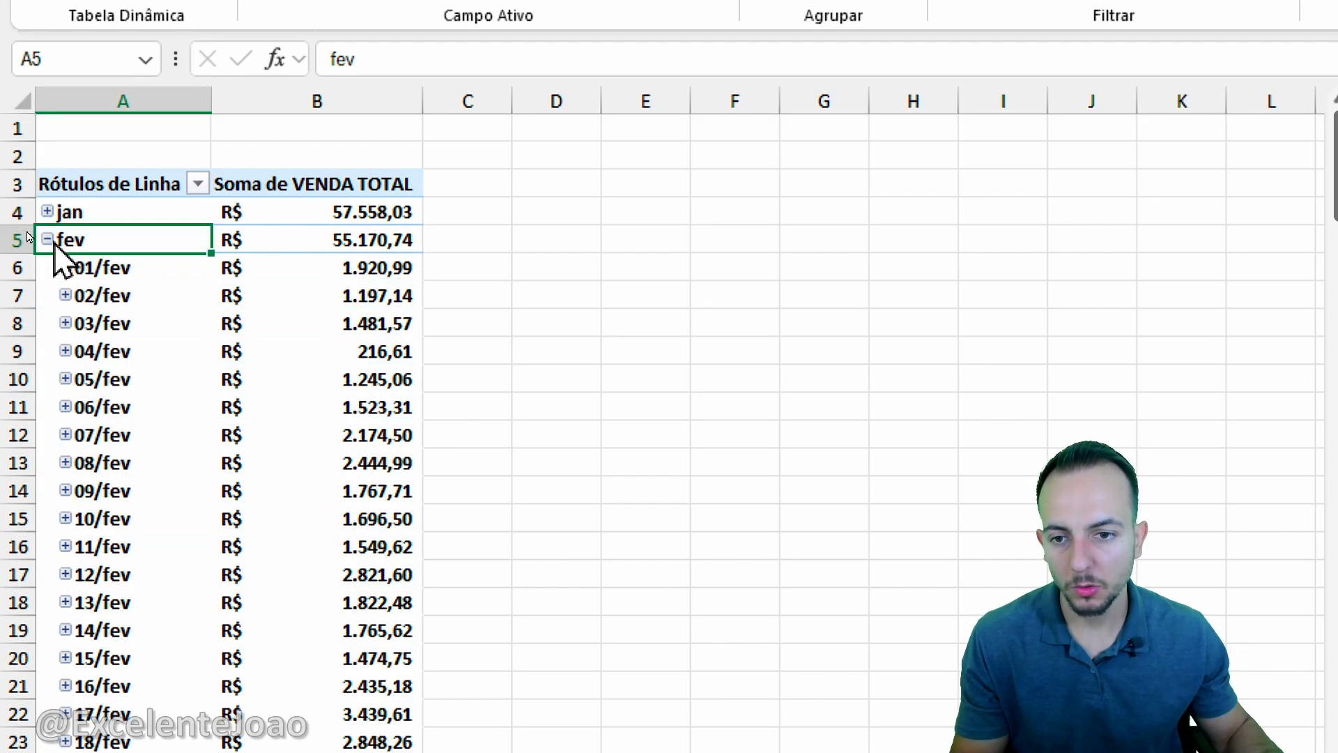
{"action": "left_click", "coordinate": [47, 239]}
{"action": "left_click", "coordinate": [156, 216]}
{"action": "left_click_drag", "start_coordinate": [156, 216], "coordinate": [143, 492]}
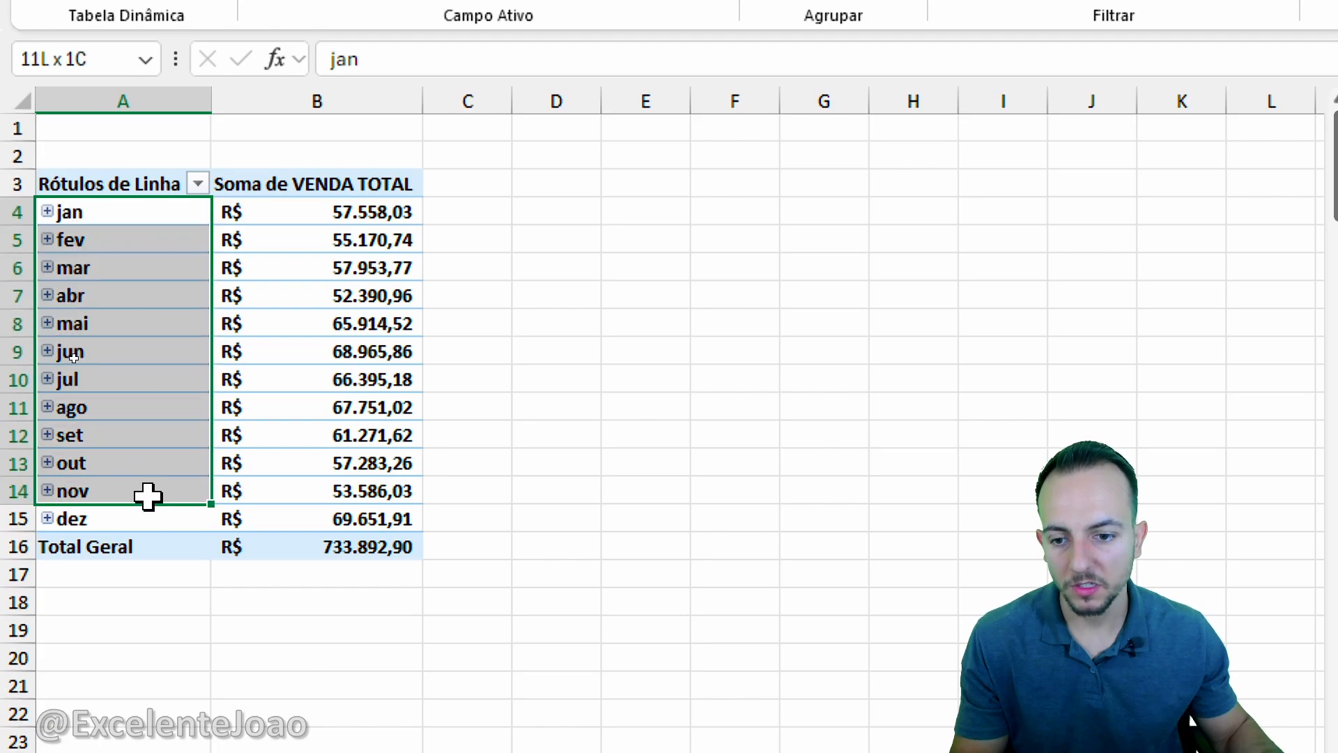
Remove Meses (DATA) and DATA from the pivot table's rows, keeping only Dias (DATA).
{"action": "left_click", "coordinate": [150, 185]}
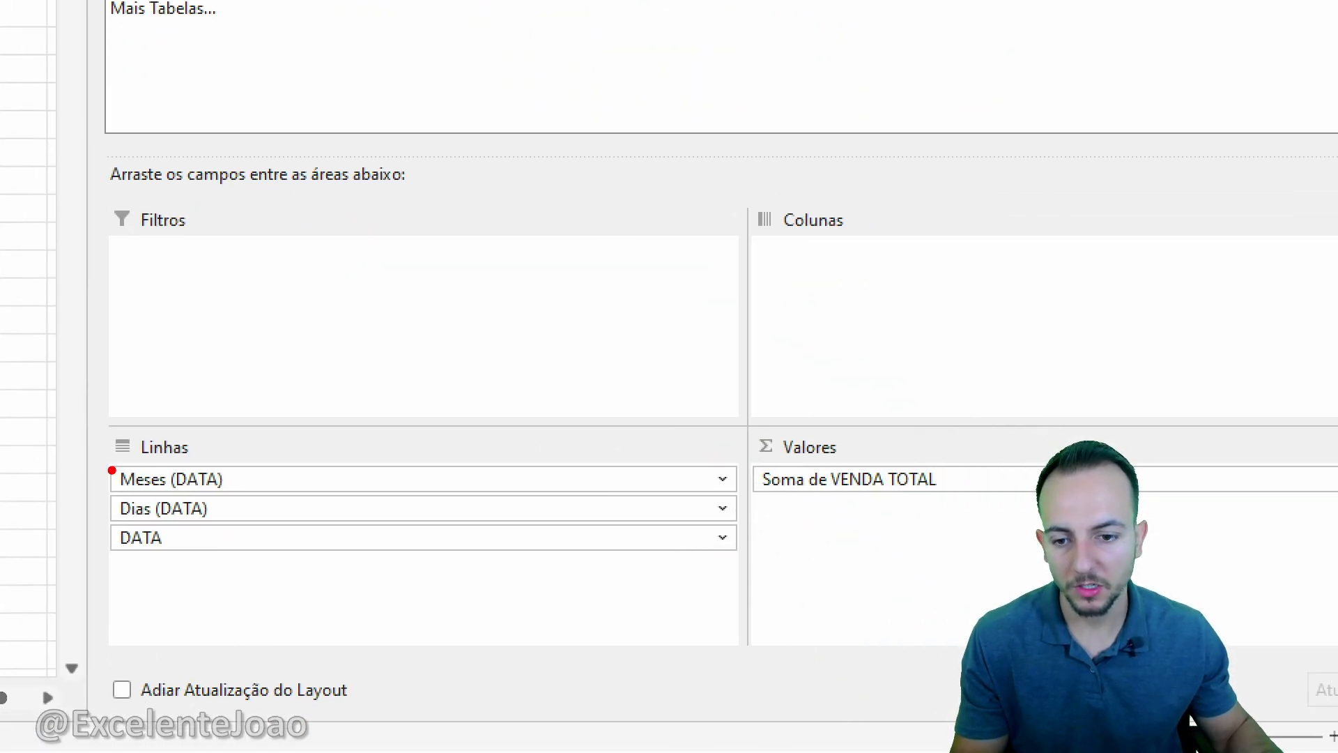
{"action": "left_click_drag", "start_coordinate": [92, 481], "coordinate": [295, 481]}
{"action": "key", "text": "Escape"}
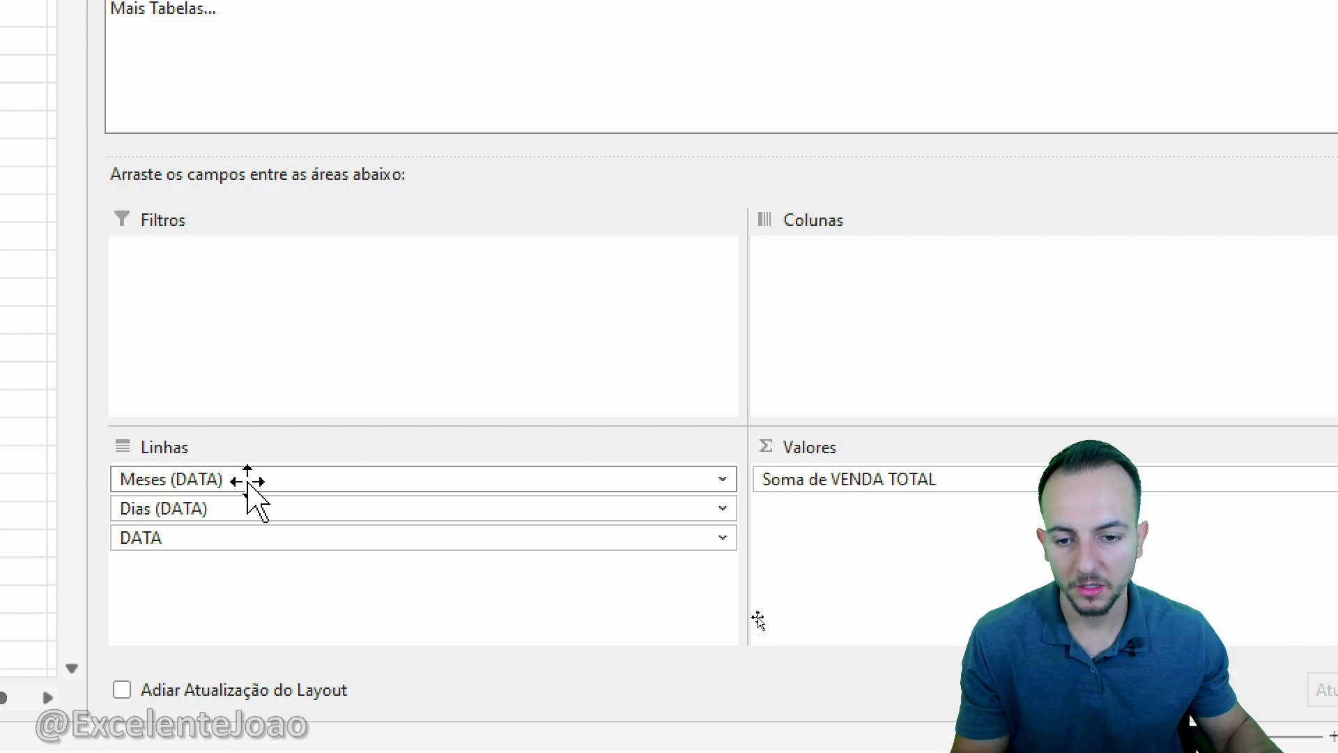
{"action": "left_click", "coordinate": [247, 483]}
{"action": "left_click", "coordinate": [248, 414]}
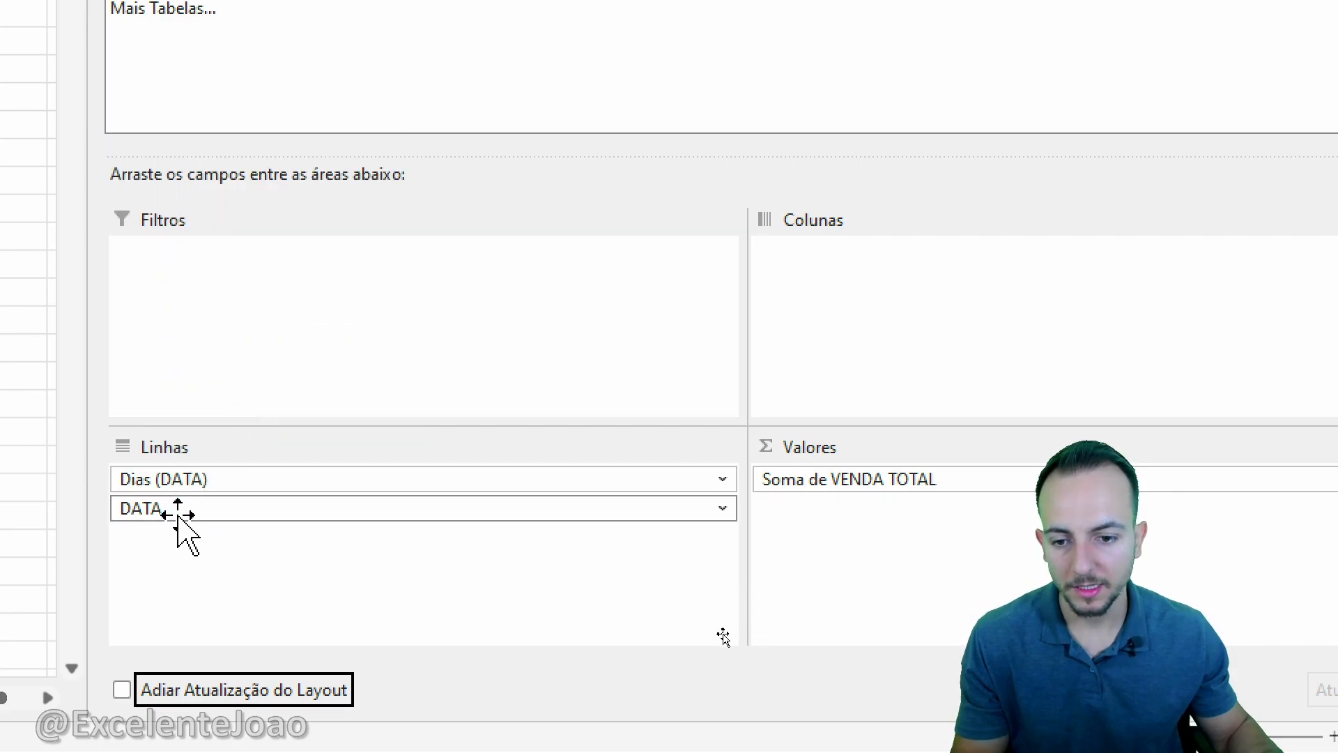
{"action": "left_click", "coordinate": [188, 508]}
{"action": "left_click", "coordinate": [209, 442]}
{"action": "key", "text": "ctrl+2"}
{"action": "mouse_move", "coordinate": [222, 458]}
{"action": "left_mouse_down"}
{"action": "mouse_move", "coordinate": [91, 512]}
{"action": "mouse_move", "coordinate": [221, 463]}
{"action": "left_mouse_up"}
{"action": "key", "text": "Escape"}
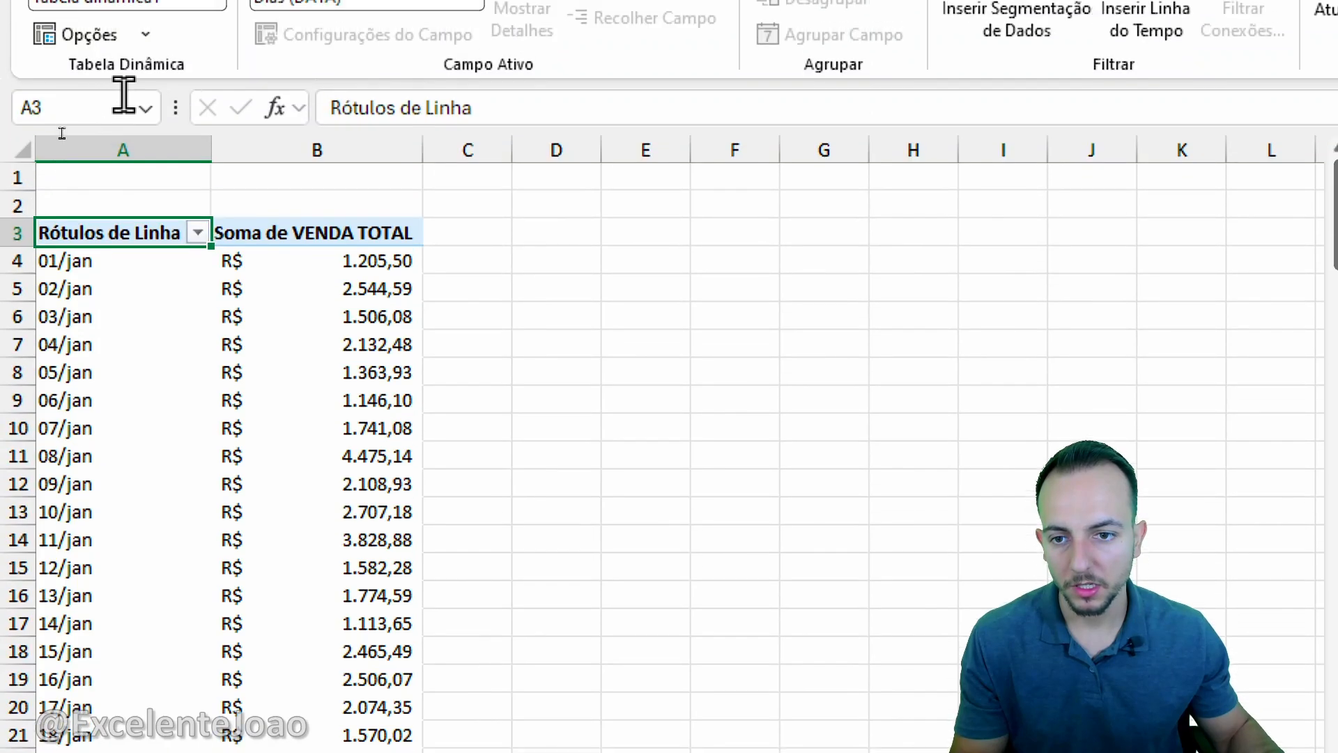
Examine the daily sales totals in the pivot table, starting with 01/jan.
{"action": "key", "text": "ctrl+2"}
{"action": "left_click_drag", "start_coordinate": [75, 237], "coordinate": [105, 239]}
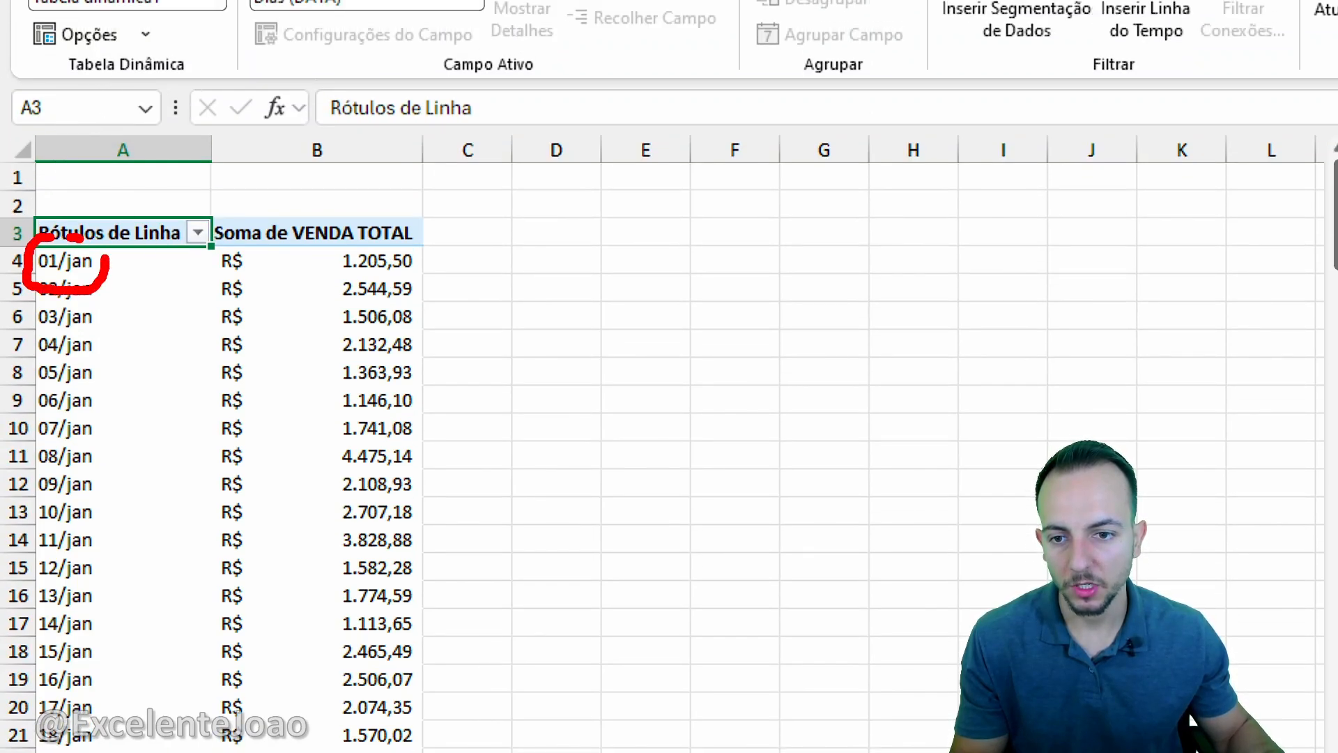
{"action": "left_click_drag", "start_coordinate": [463, 230], "coordinate": [439, 221]}
{"action": "key", "text": "Escape"}
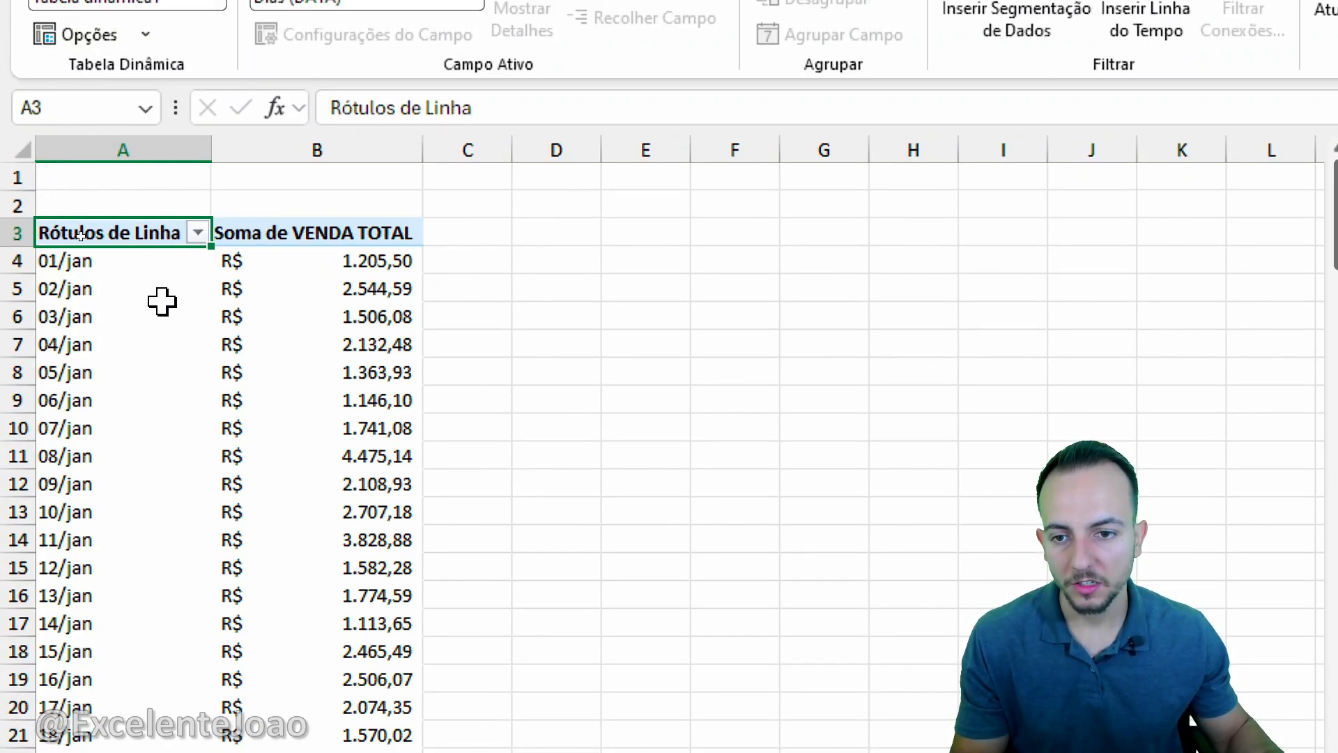
{"action": "key", "text": "ctrl+2"}
{"action": "mouse_move", "coordinate": [20, 242]}
{"action": "left_mouse_down"}
{"action": "mouse_move", "coordinate": [104, 282]}
{"action": "mouse_move", "coordinate": [464, 285]}
{"action": "mouse_move", "coordinate": [582, 367]}
{"action": "left_mouse_up"}
{"action": "key", "text": "Escape"}
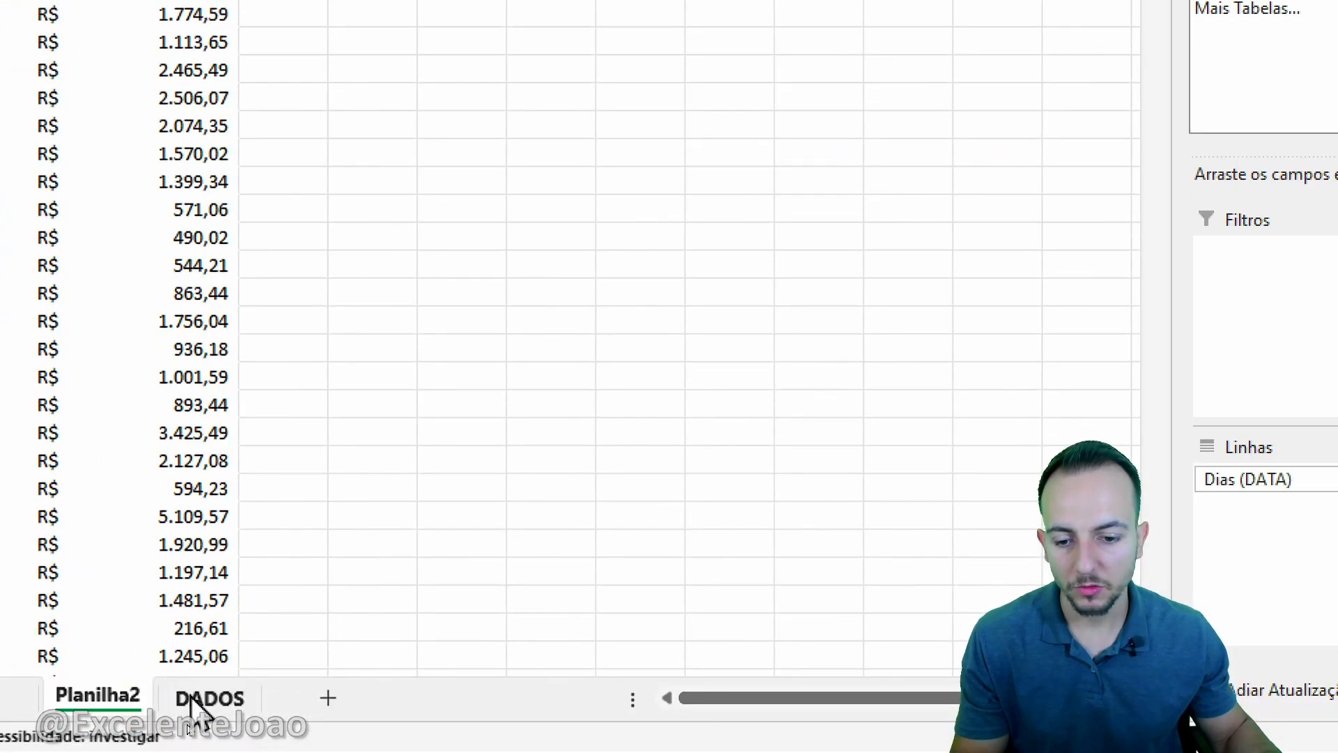
Open the DADOS sheet and examine the DATA and VENDA TOTAL columns that feed the pivot table.
{"action": "left_click", "coordinate": [198, 726]}
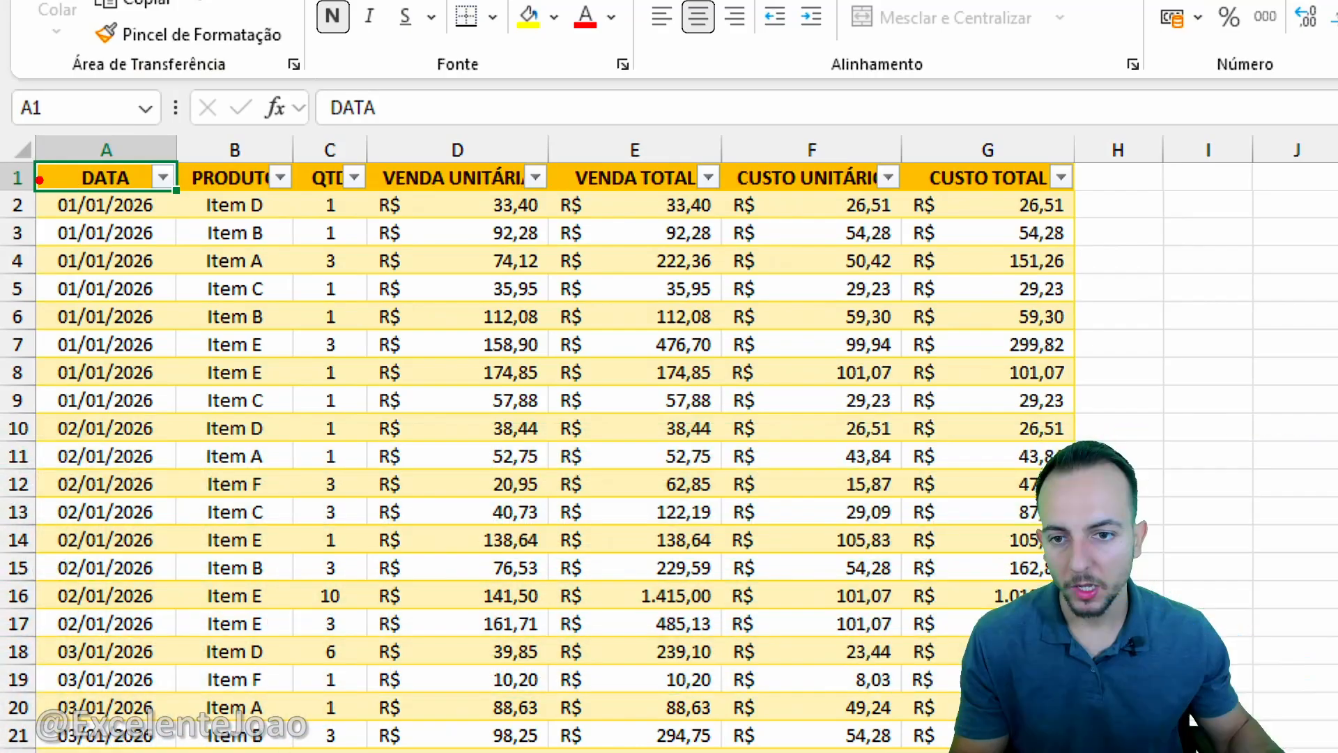
{"action": "mouse_move", "coordinate": [40, 180]}
{"action": "left_mouse_down"}
{"action": "mouse_move", "coordinate": [171, 395]}
{"action": "mouse_move", "coordinate": [170, 420]}
{"action": "left_mouse_up"}
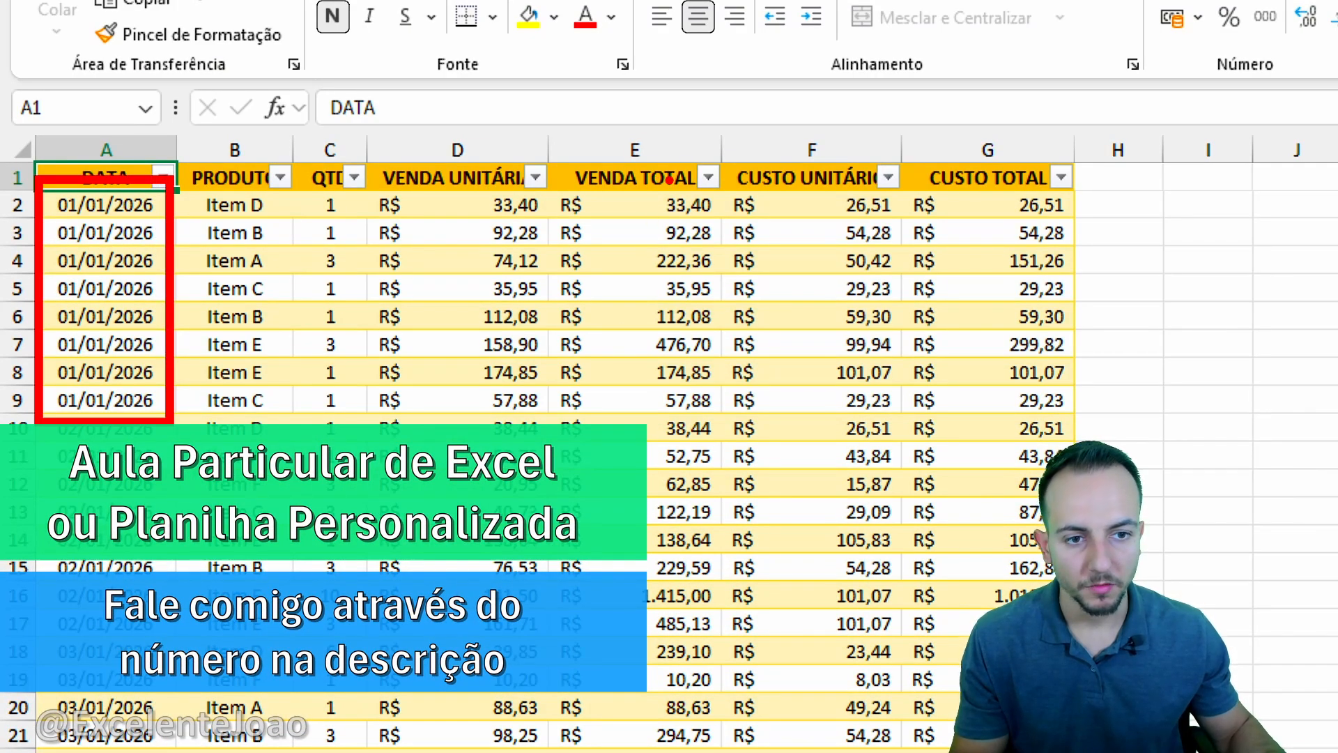
{"action": "mouse_move", "coordinate": [640, 180]}
{"action": "left_mouse_down"}
{"action": "mouse_move", "coordinate": [721, 257]}
{"action": "mouse_move", "coordinate": [722, 422]}
{"action": "left_mouse_up"}
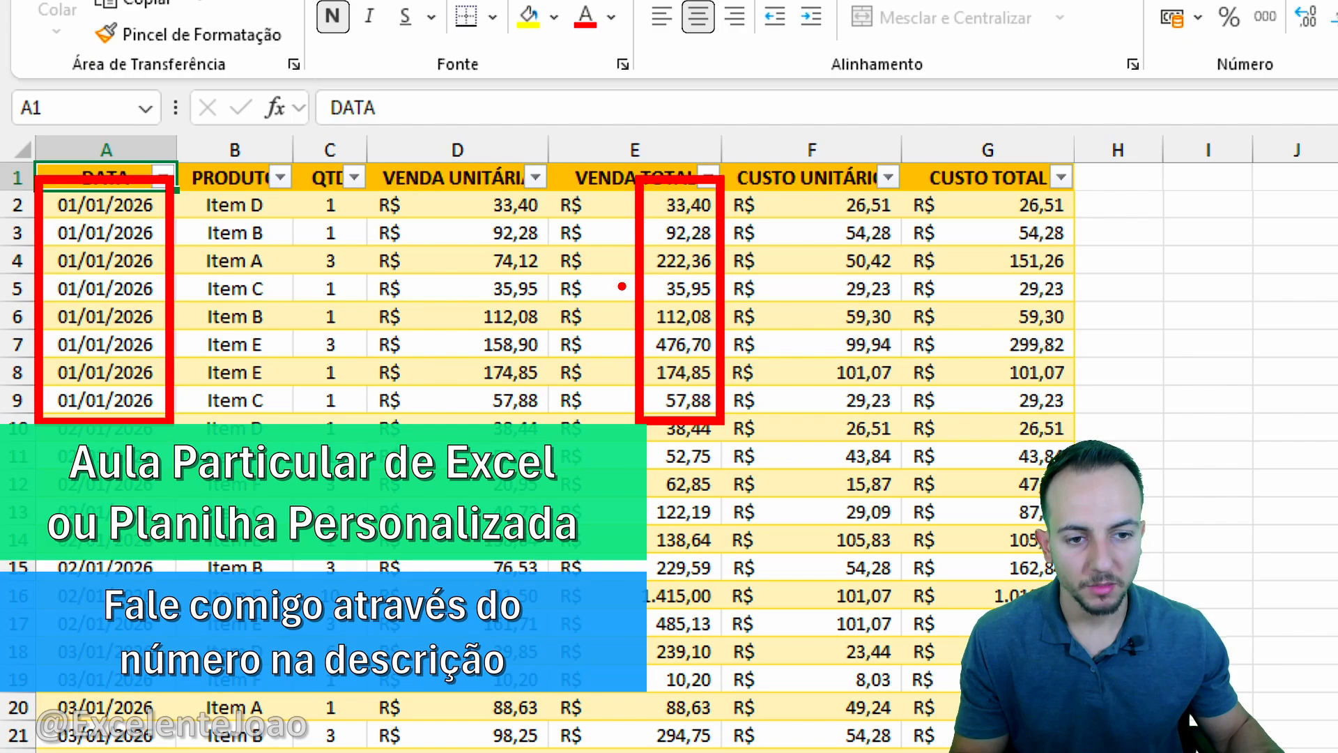
{"action": "left_click_drag", "start_coordinate": [622, 286], "coordinate": [484, 360]}
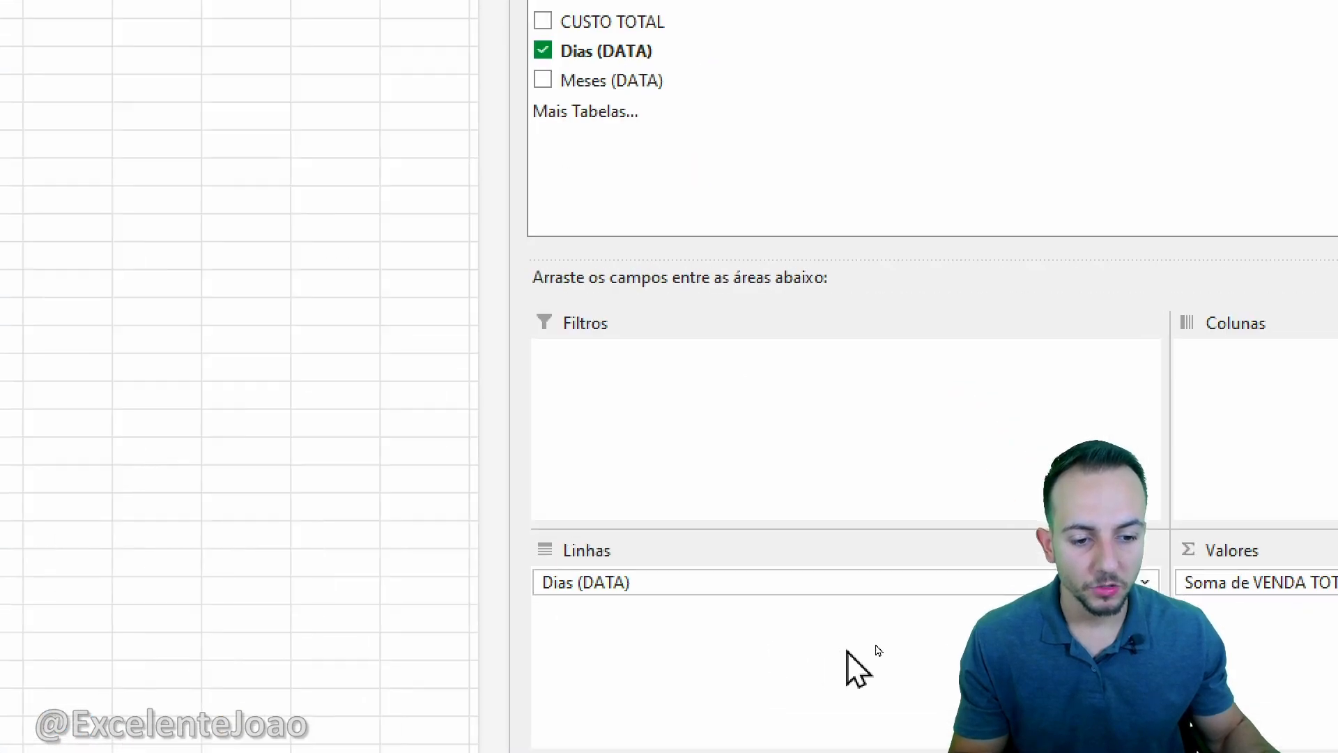
Remove Dias (DATA) from the pivot table's rows and place it back there from the field list.
{"action": "left_click", "coordinate": [688, 582]}
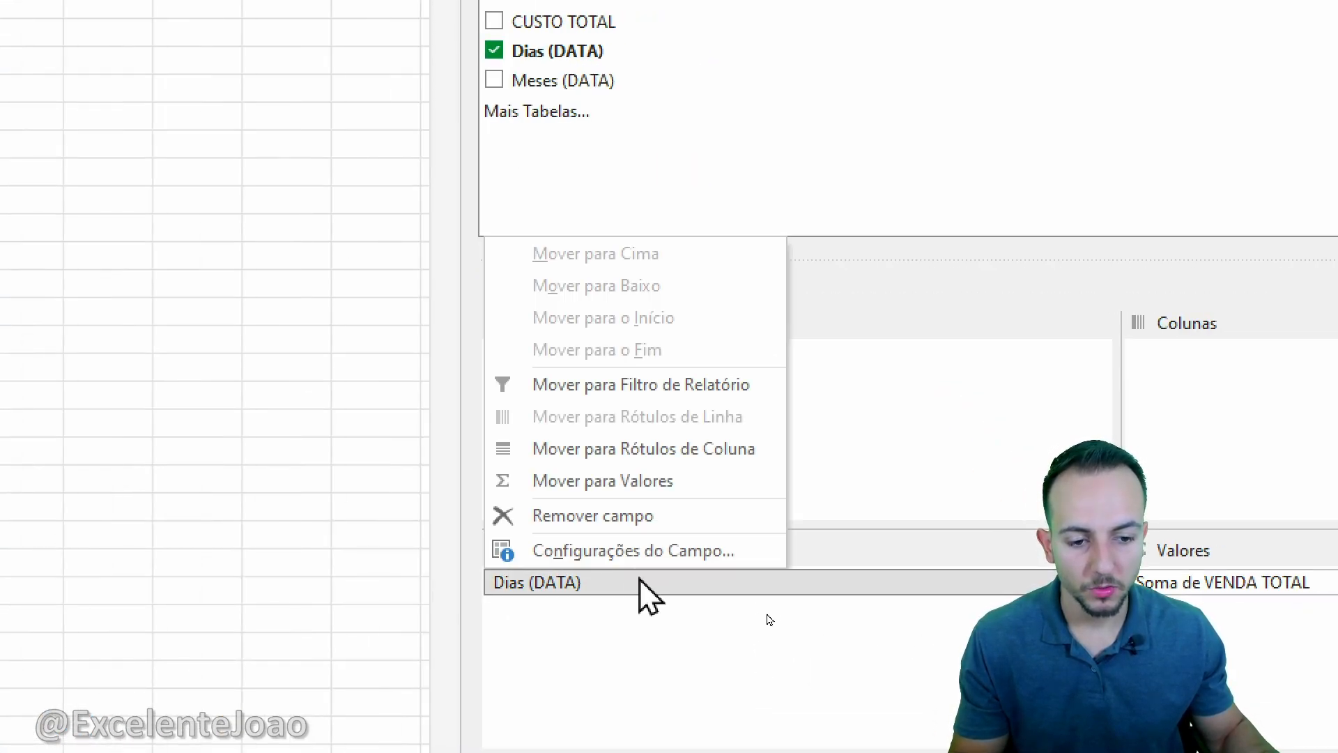
{"action": "left_click", "coordinate": [678, 528]}
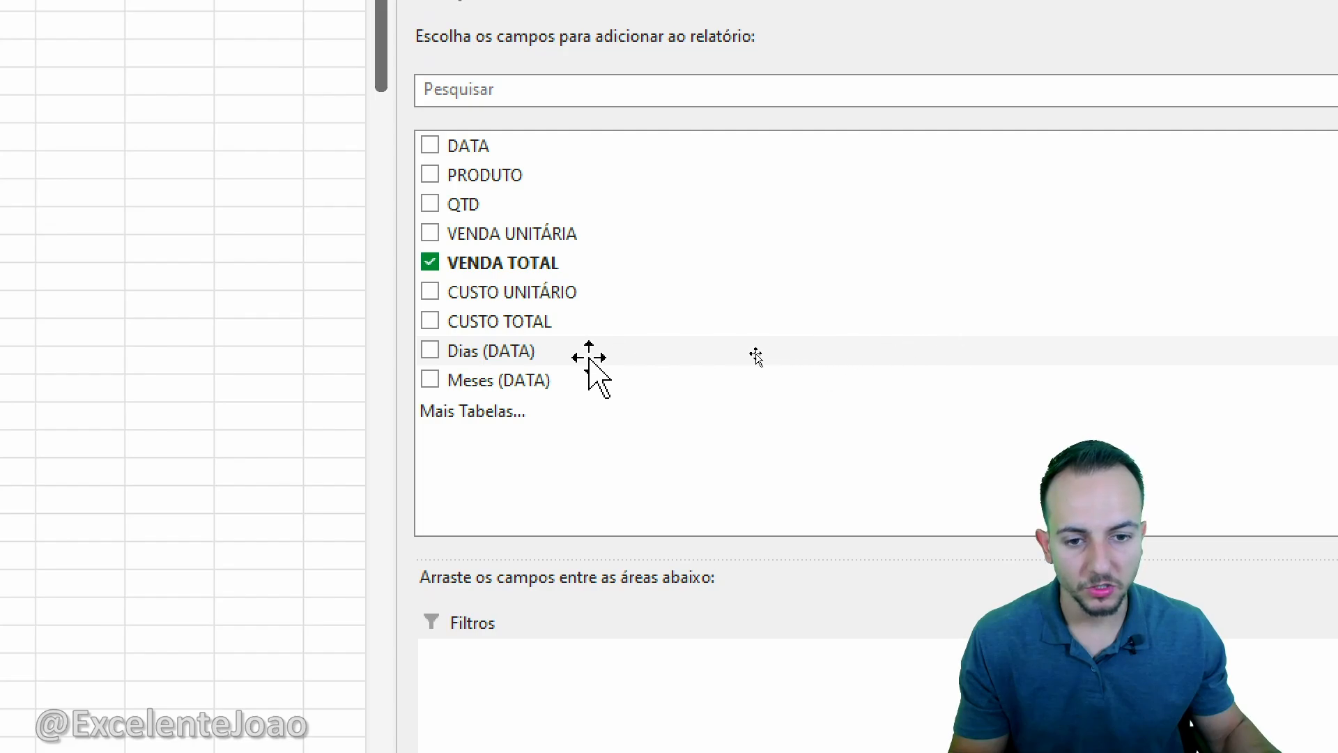
{"action": "left_click_drag", "start_coordinate": [462, 355], "coordinate": [631, 659]}
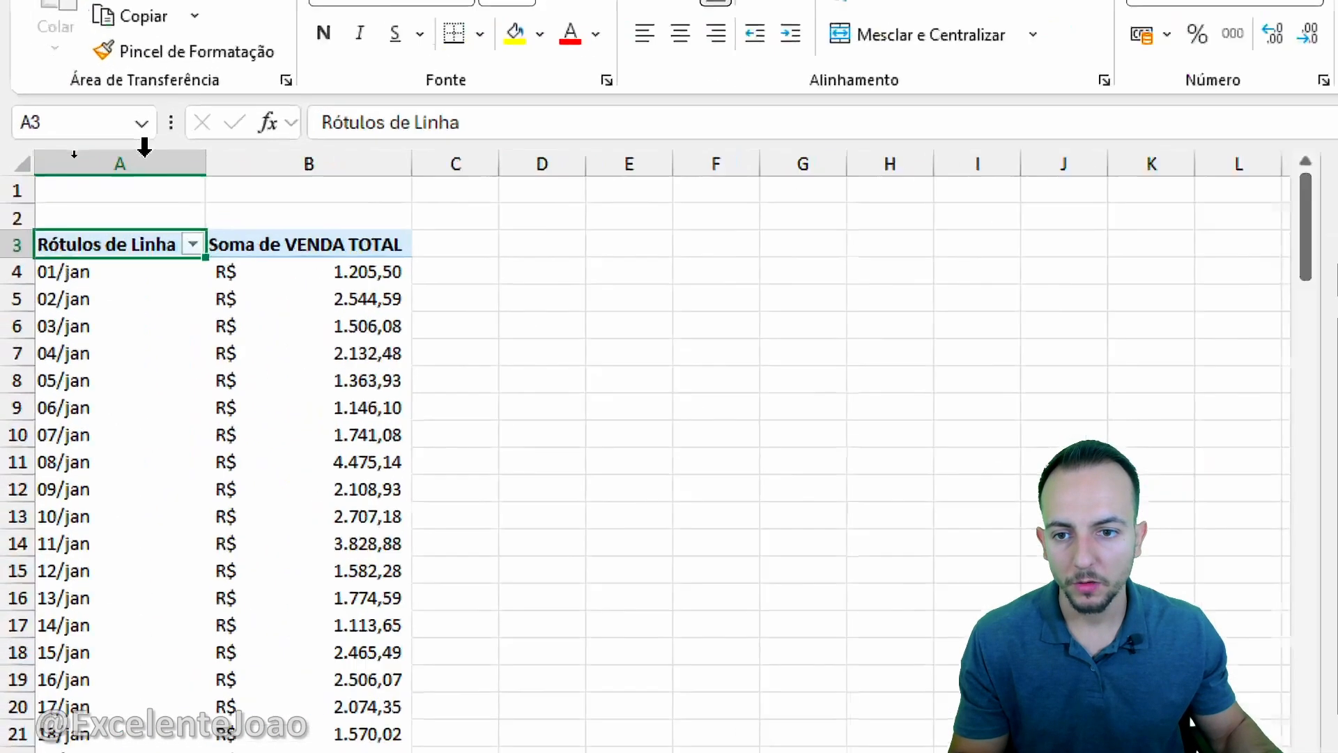
Copy the daily pivot table in columns A:B and paste it starting at column D.
{"action": "left_click_drag", "start_coordinate": [128, 152], "coordinate": [317, 161]}
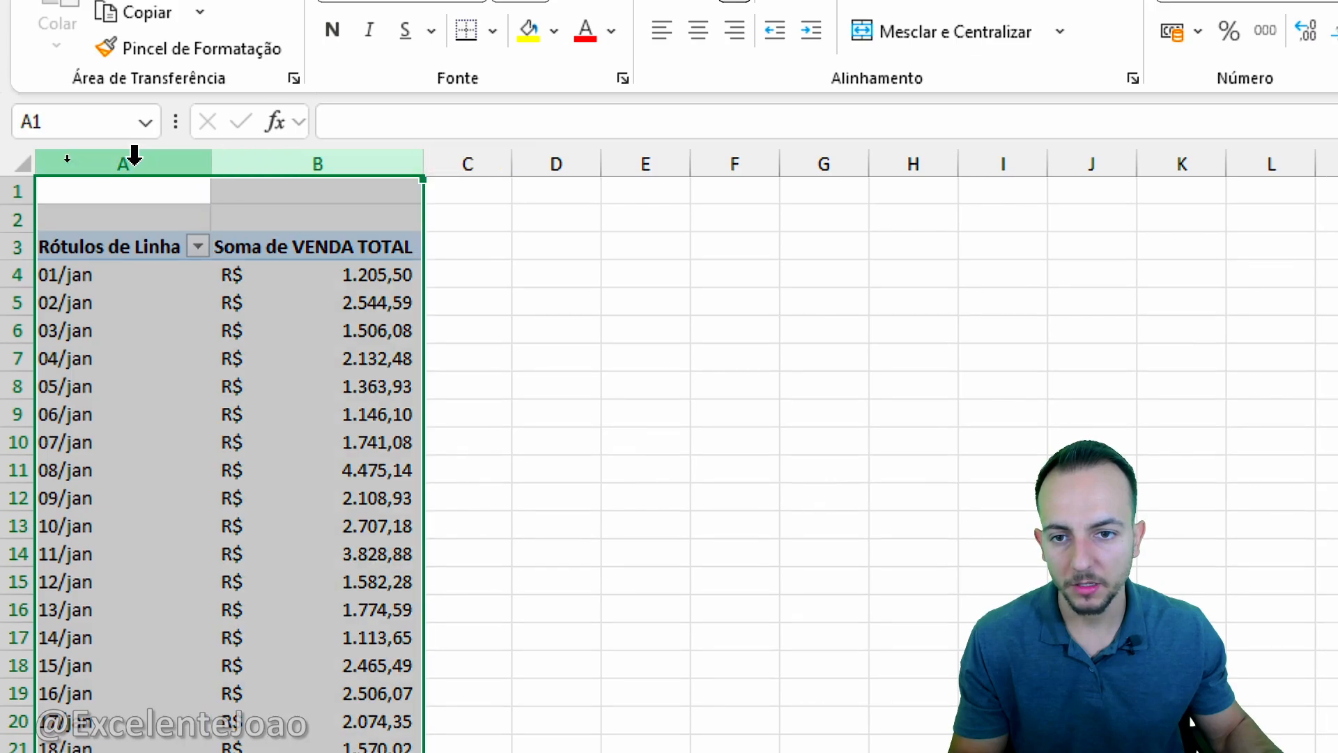
{"action": "key", "text": "Escape"}
{"action": "left_click_drag", "start_coordinate": [133, 154], "coordinate": [317, 166]}
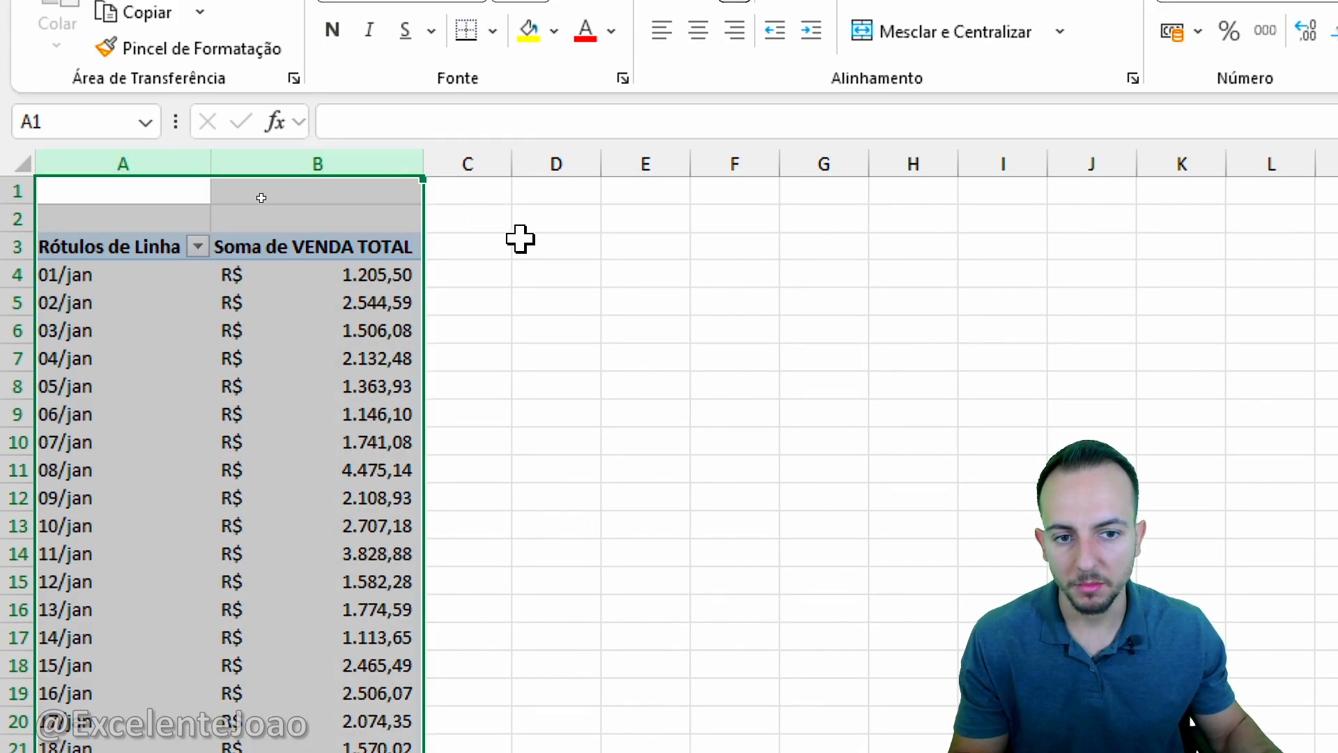
{"action": "key", "text": "ctrl+2"}
{"action": "type", "text": "tCTRL C"}
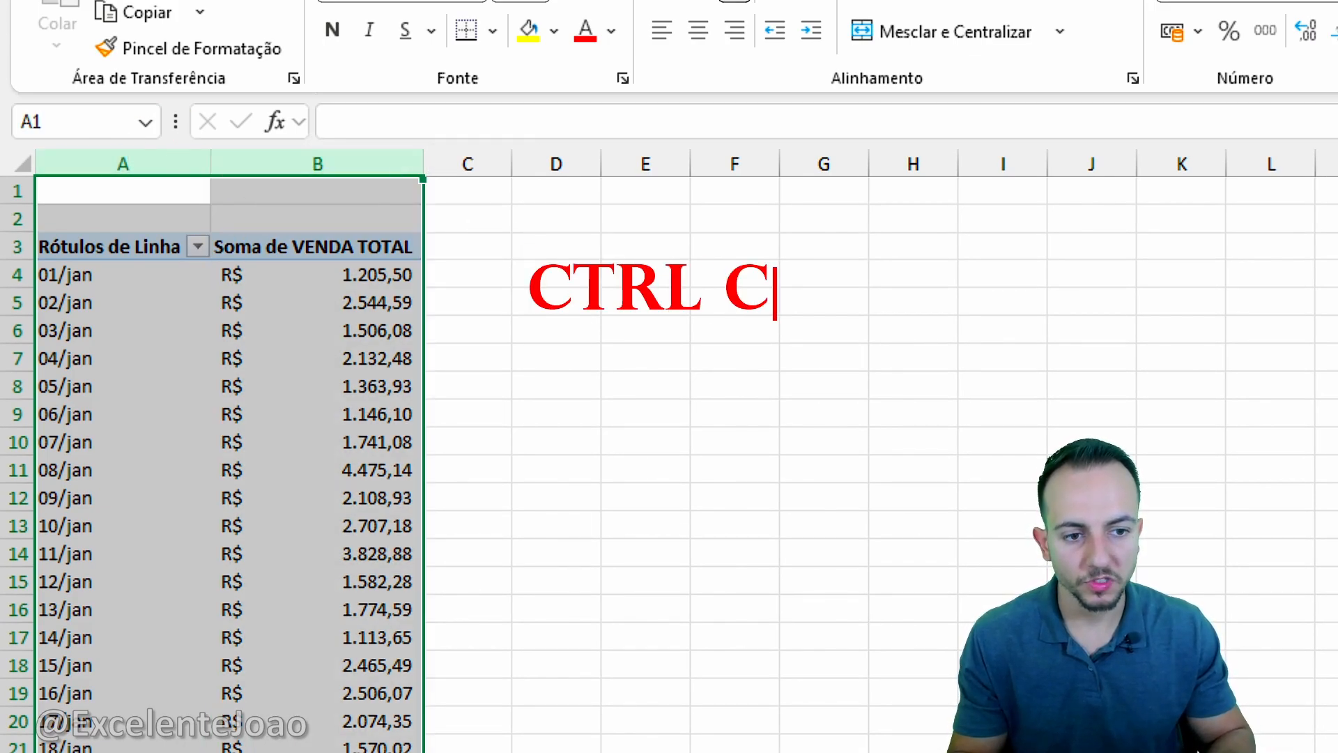
{"action": "key", "text": "Return"}
{"action": "type", "text": "CTRL V"}
{"action": "key", "text": "Escape"}
{"action": "key", "text": "Escape"}
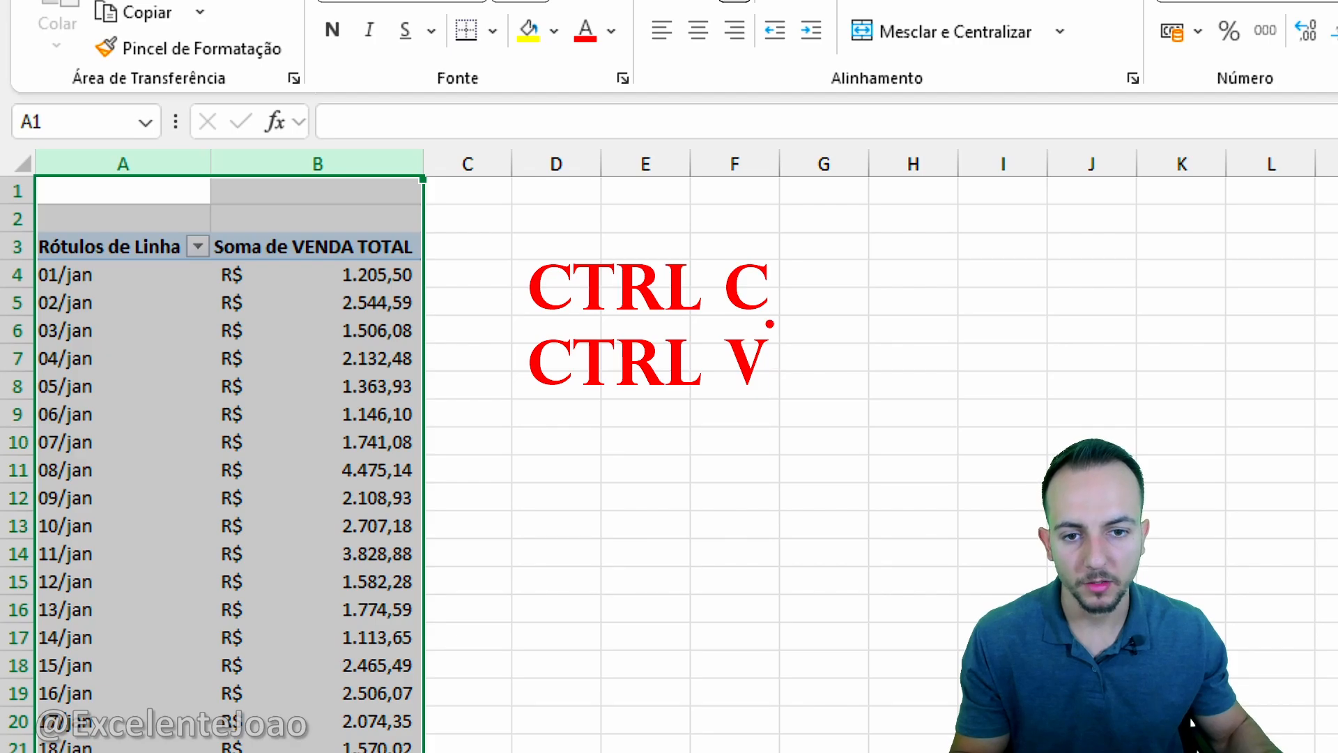
{"action": "key", "text": "ctrl+c"}
{"action": "left_click", "coordinate": [580, 159]}
{"action": "key", "text": "ctrl+v"}
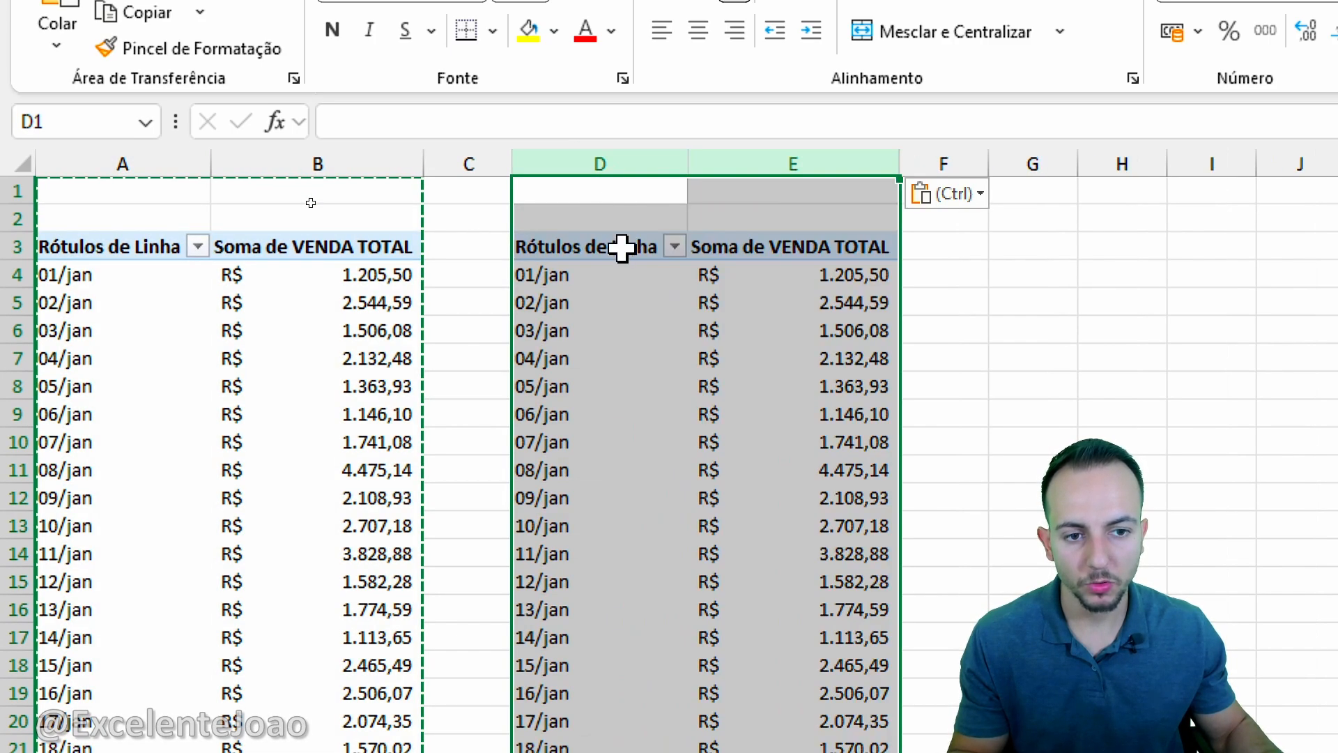
Replace Dias (DATA) with Meses (DATA) in the rows of the copied pivot table at column D.
{"action": "left_click", "coordinate": [618, 249]}
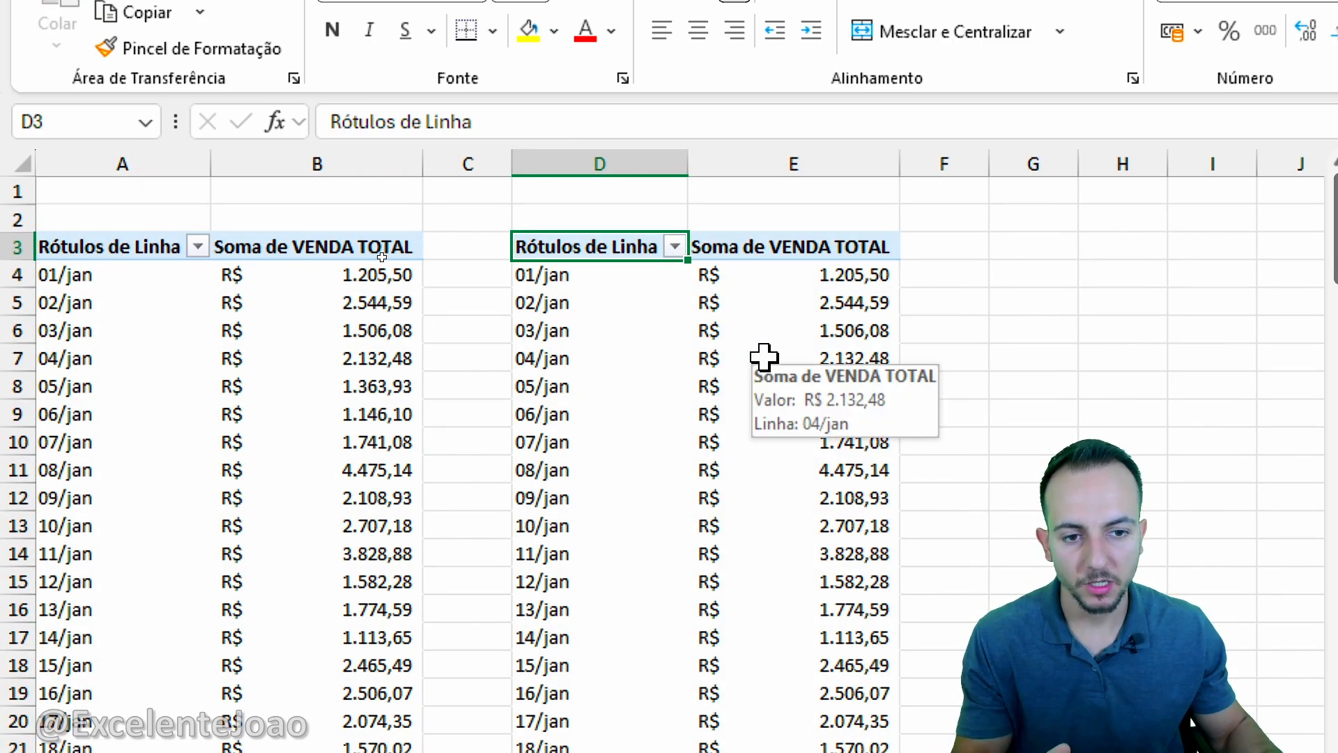
{"action": "left_click", "coordinate": [600, 322]}
{"action": "key", "text": "ctrl+2"}
{"action": "mouse_move", "coordinate": [627, 296]}
{"action": "left_mouse_down"}
{"action": "mouse_move", "coordinate": [483, 313]}
{"action": "mouse_move", "coordinate": [598, 284]}
{"action": "left_mouse_up"}
{"action": "key", "text": "Escape"}
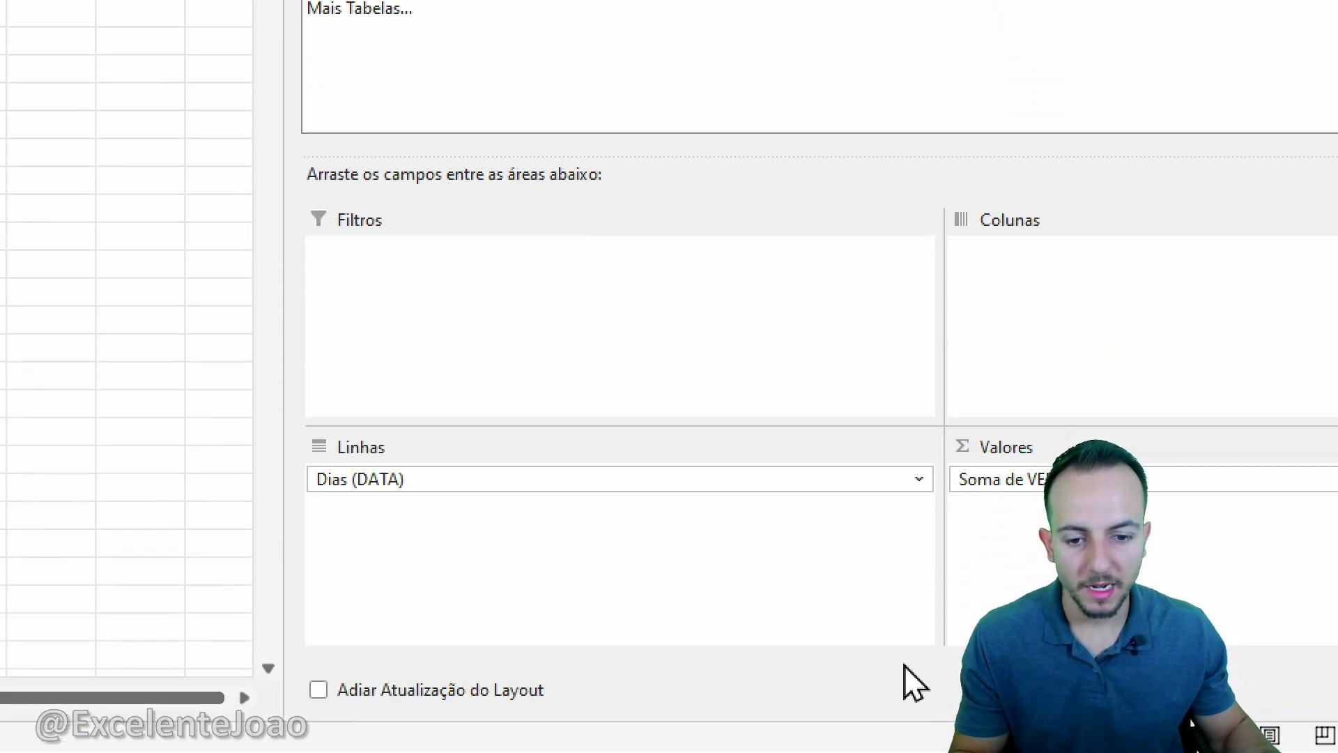
{"action": "left_click", "coordinate": [429, 480]}
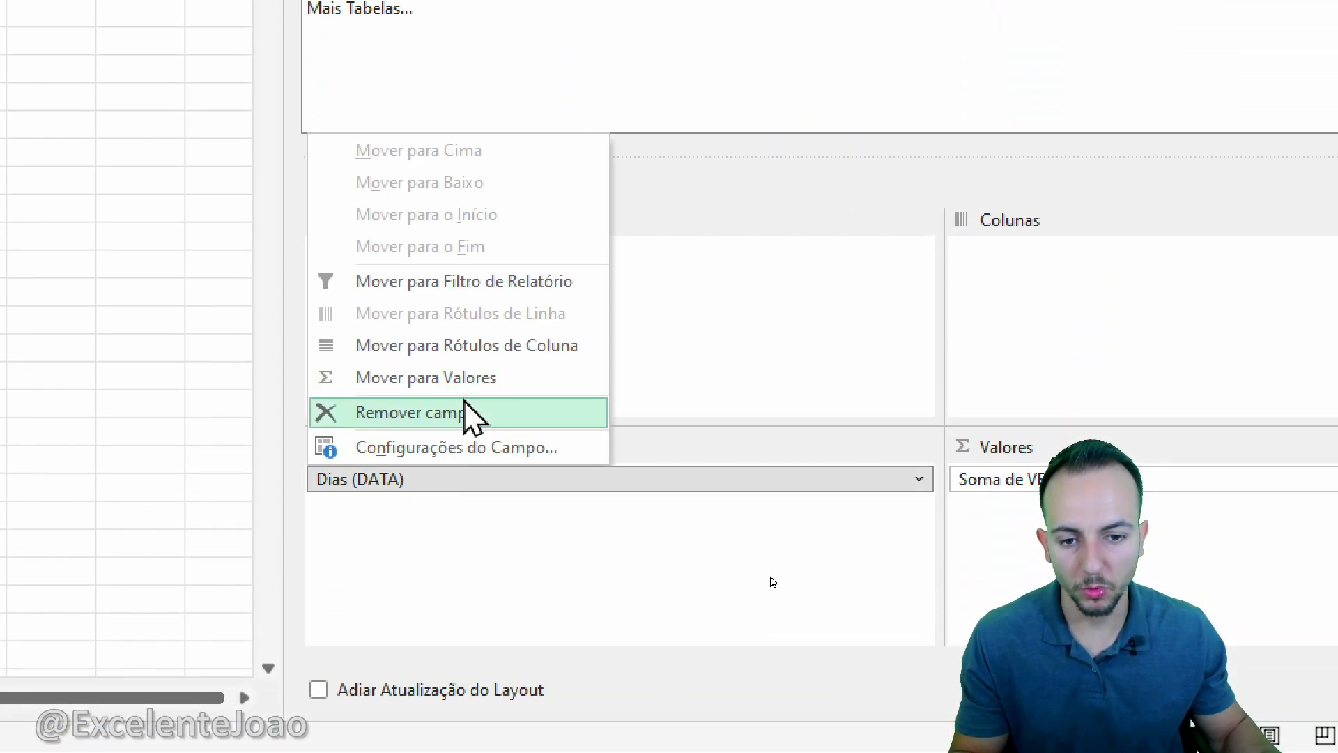
{"action": "left_click", "coordinate": [477, 413]}
{"action": "left_click_drag", "start_coordinate": [418, 249], "coordinate": [418, 669]}
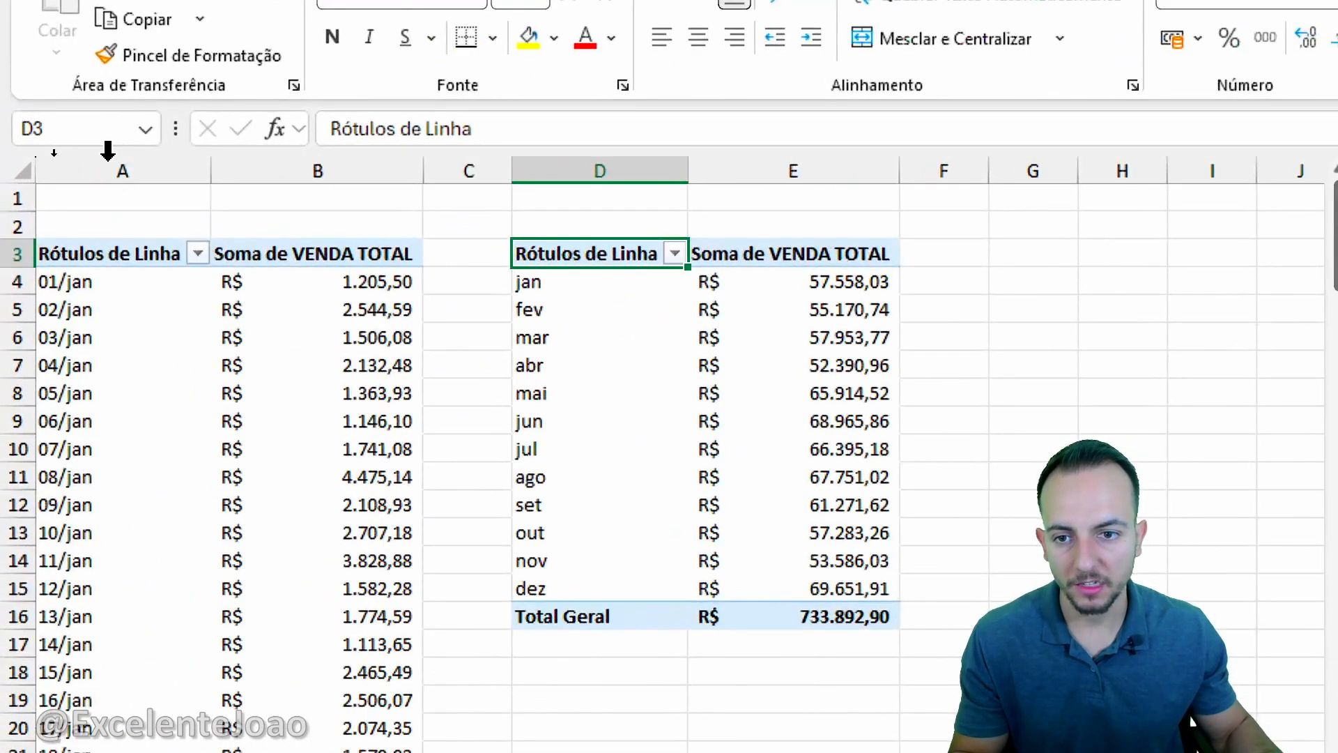
Compare the daily pivot table in columns A:B with the monthly one in columns D:E.
{"action": "left_click_drag", "start_coordinate": [112, 170], "coordinate": [263, 166]}
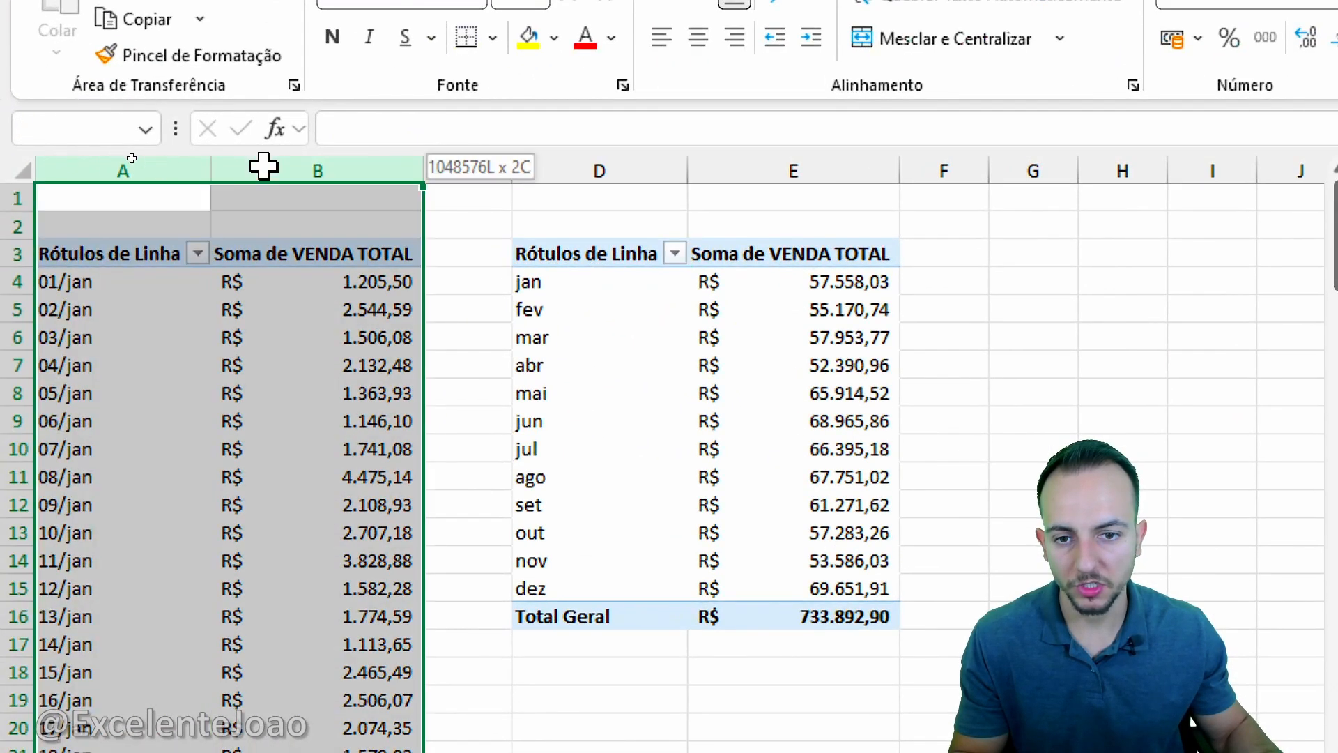
{"action": "left_click_drag", "start_coordinate": [638, 170], "coordinate": [758, 175]}
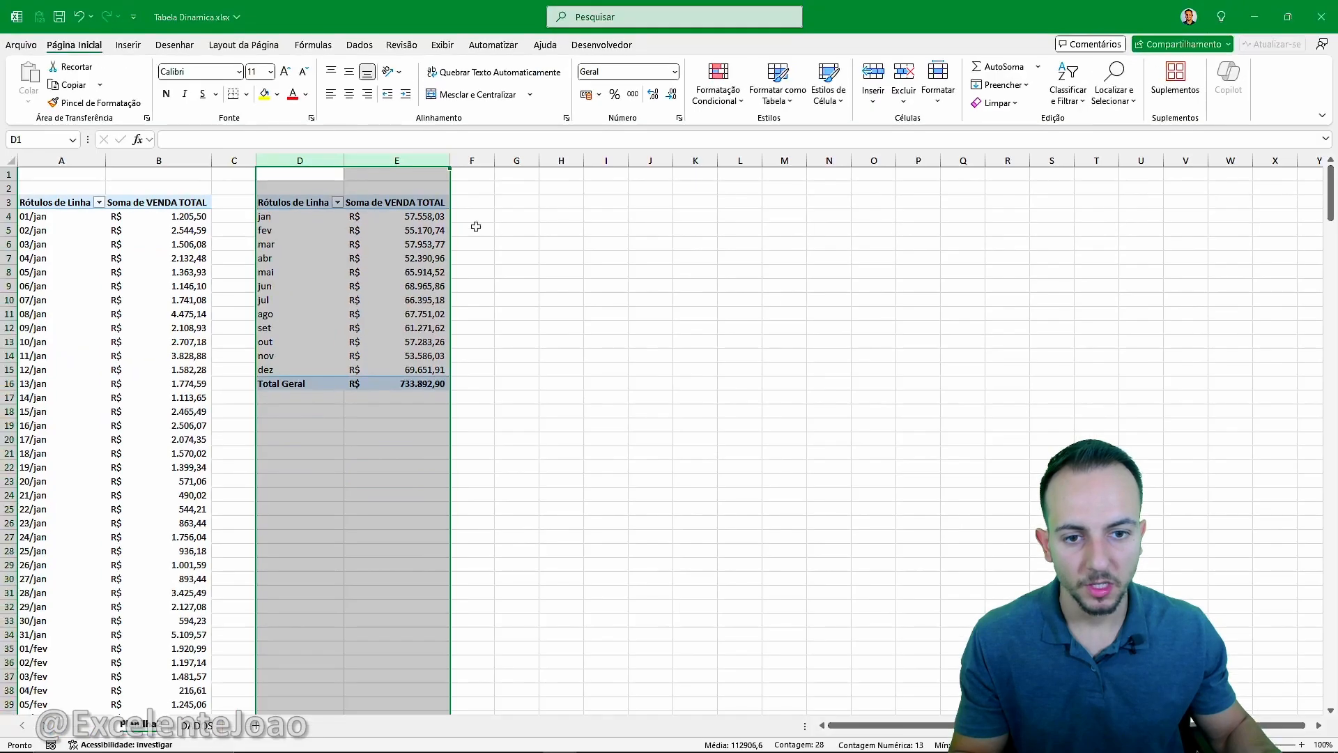
{"action": "left_click", "coordinate": [423, 247]}
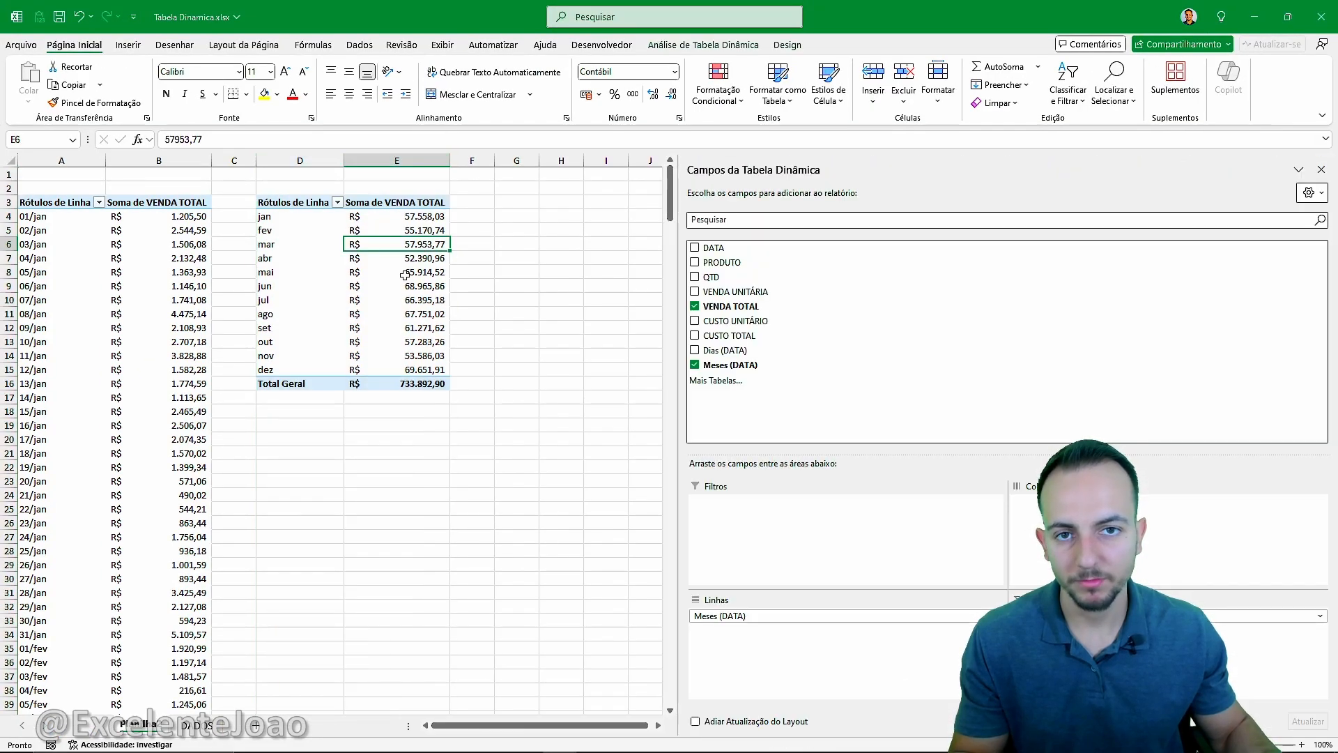
Enter the date 01/01/2027 in the first empty DATA cell, A2695, below the last row of the DADOS table.
{"action": "left_click", "coordinate": [209, 726]}
{"action": "scroll", "coordinate": [267, 427], "scroll_direction": "down", "scroll_amount": 16}
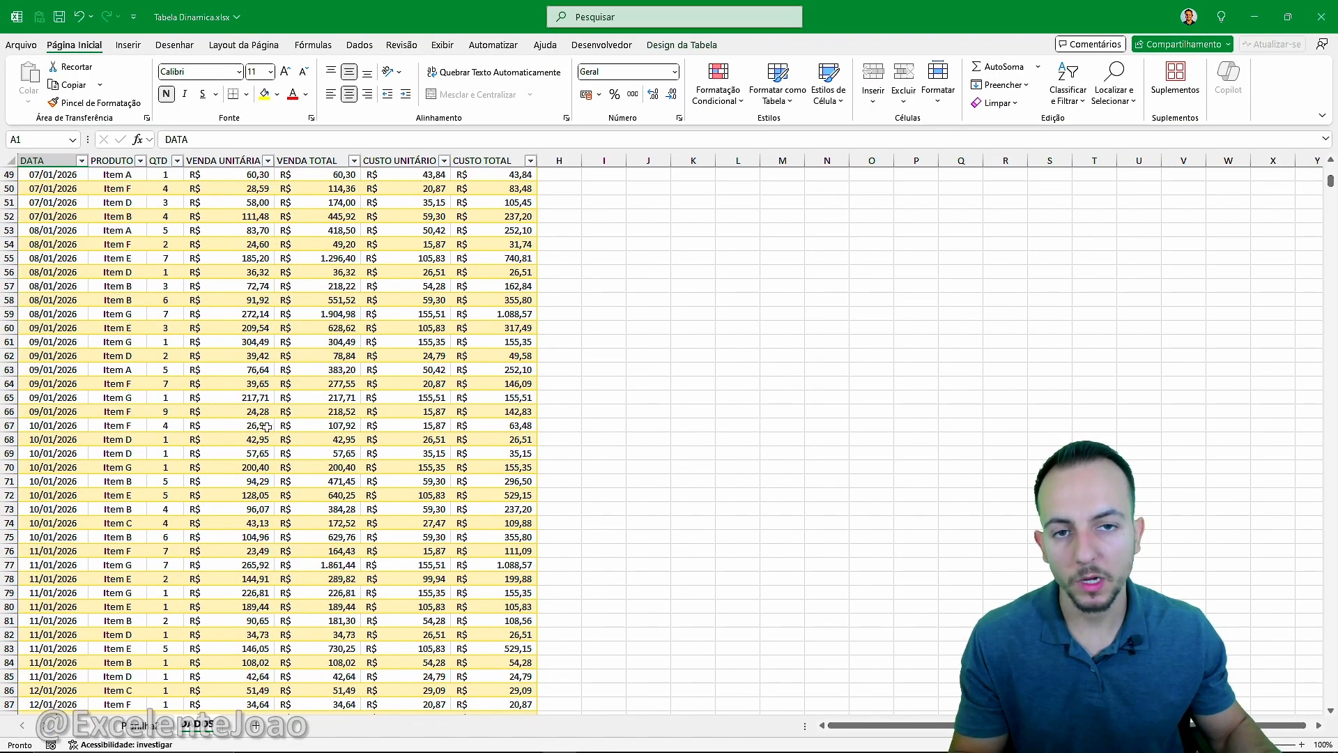
{"action": "scroll", "coordinate": [272, 405], "scroll_direction": "up", "scroll_amount": 15}
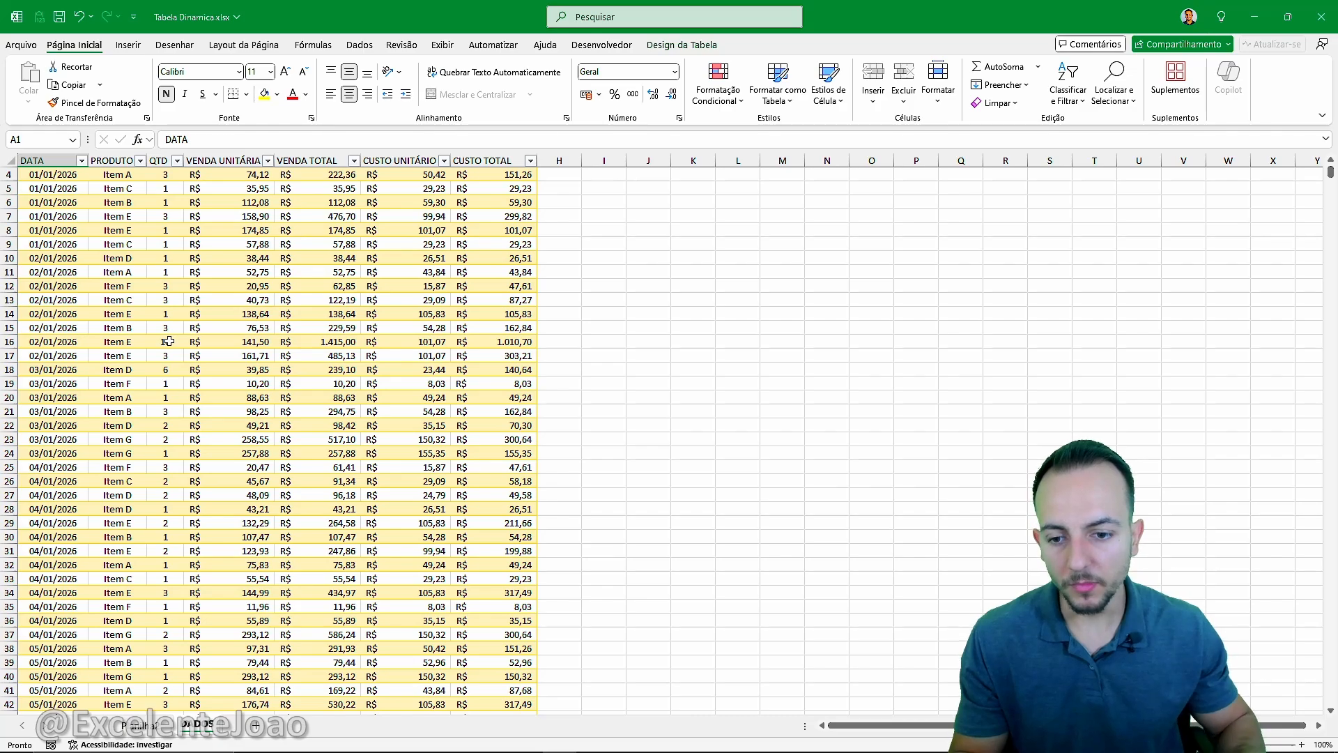
{"action": "key", "text": "ctrl+Down"}
{"action": "scroll", "coordinate": [155, 344], "scroll_direction": "down", "scroll_amount": 10}
{"action": "left_click", "coordinate": [40, 304]}
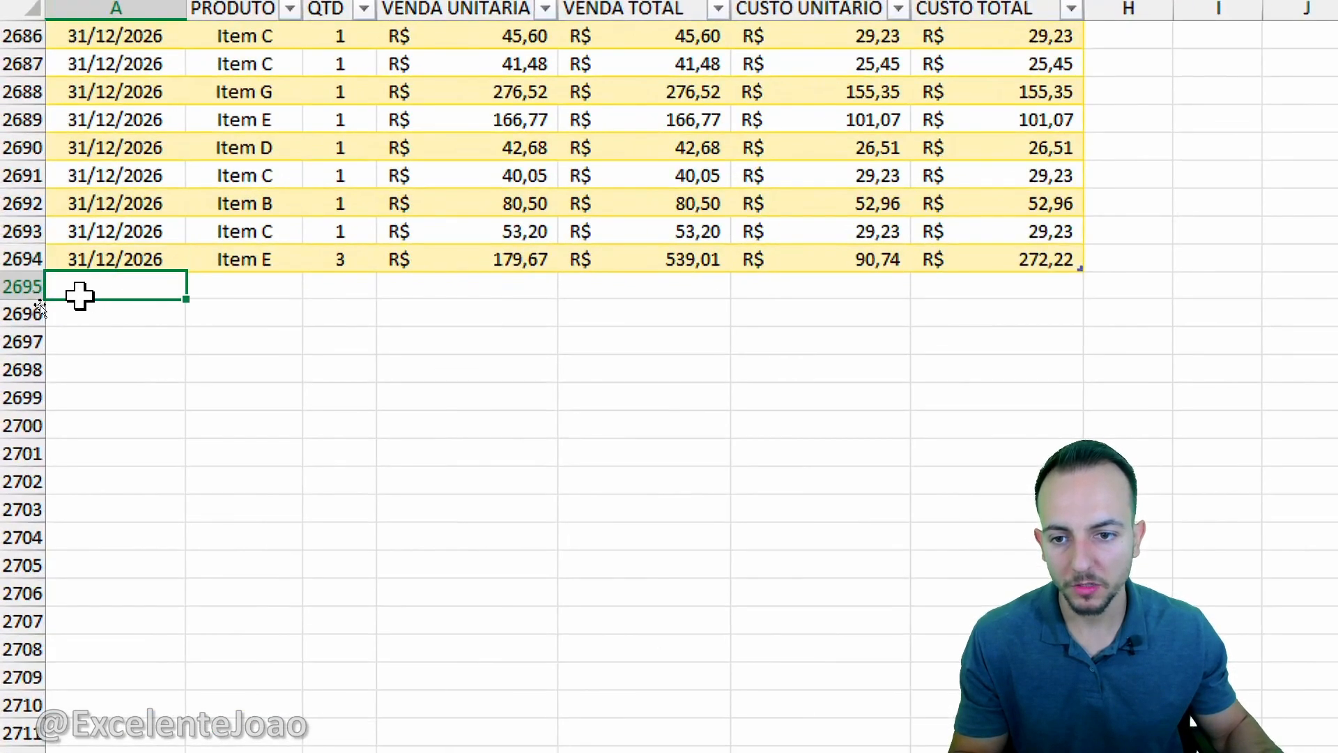
{"action": "type", "text": "01/01"}
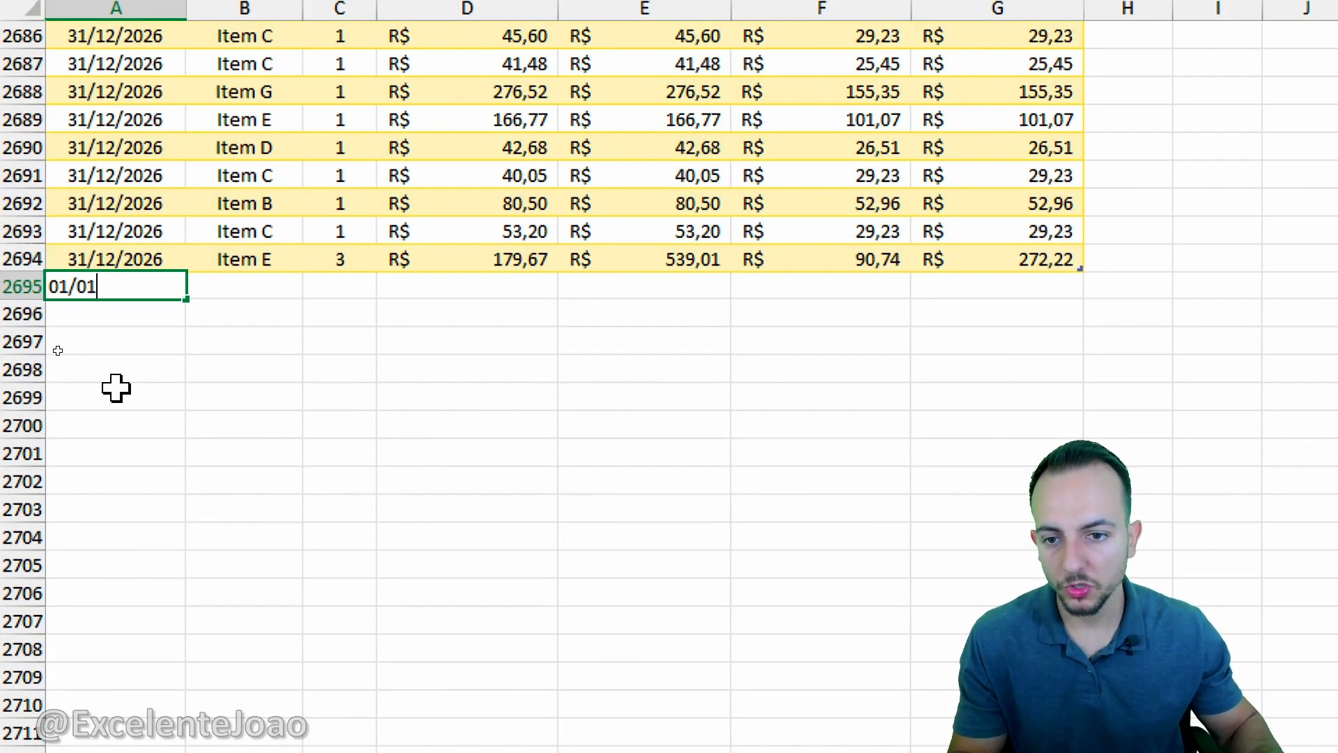
{"action": "type", "text": "/2027"}
{"action": "key", "text": "Return"}
Fill the date 01/01/2027 down the DATA column through cell A2699.
{"action": "key", "text": "shift+Down"}
{"action": "key", "text": "shift+Down"}
{"action": "key", "text": "shift+Down"}
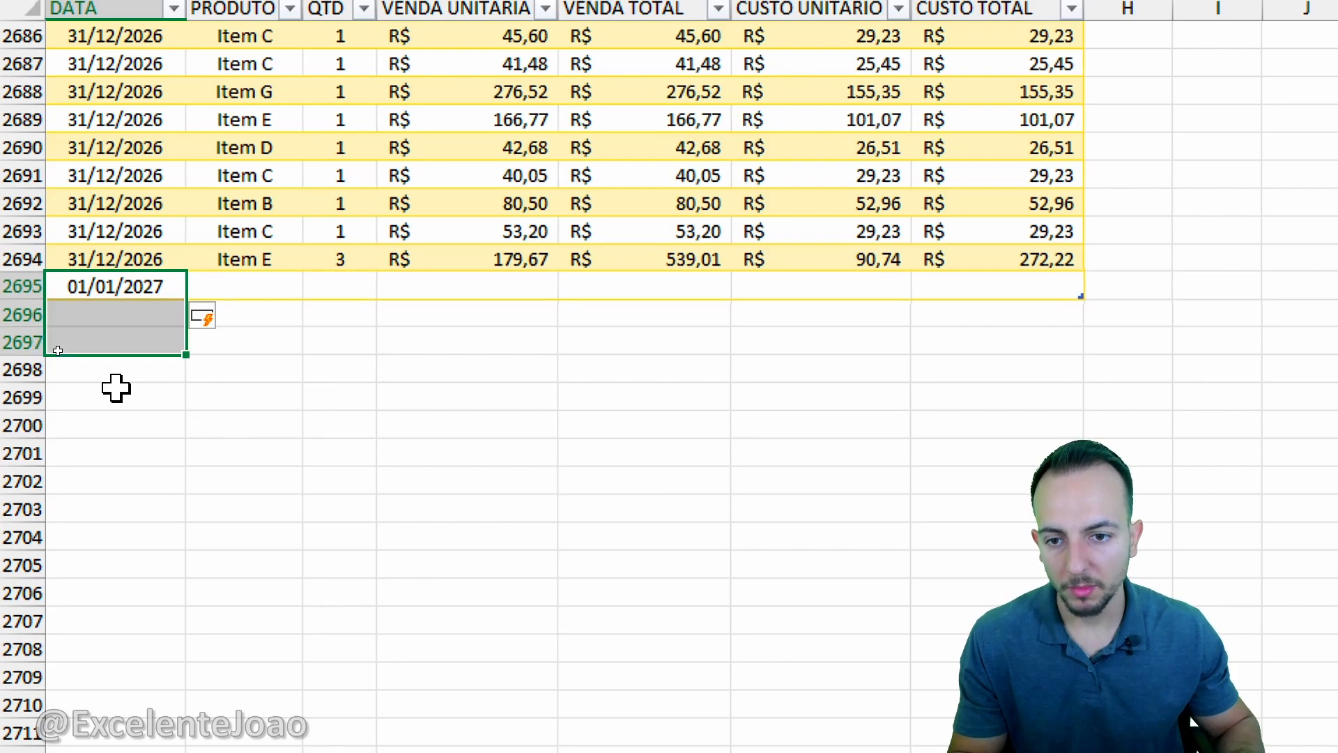
{"action": "key", "text": "ctrl+d"}
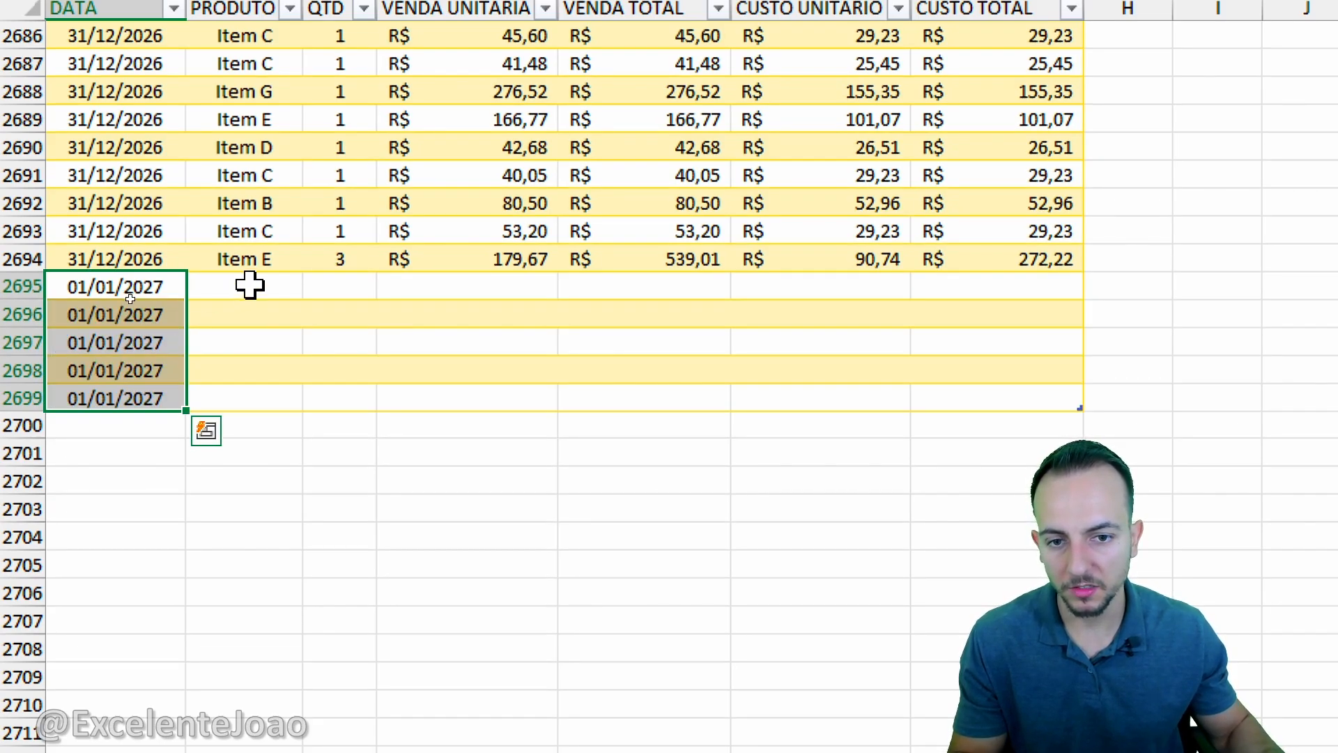
Enter 999 as the VENDA TOTAL of the first 01/01/2027 row, in cell E2695.
{"action": "left_click_drag", "start_coordinate": [487, 284], "coordinate": [488, 370]}
{"action": "left_click_drag", "start_coordinate": [715, 286], "coordinate": [656, 421]}
{"action": "key", "text": "Up"}
{"action": "key", "text": "Down"}
{"action": "type", "text": "999"}
{"action": "key", "text": "Return"}
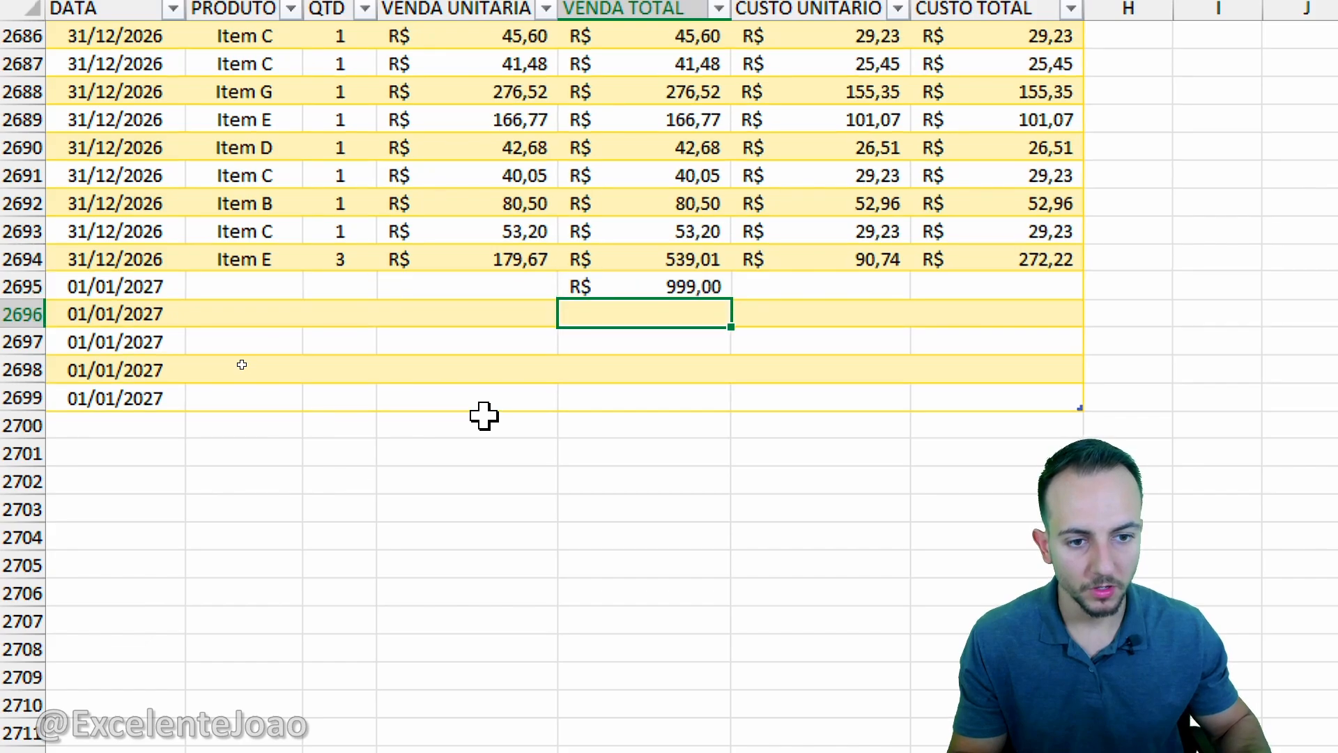
Copy the VENDA TOTAL of 999 from E2695 into the other 01/01/2027 rows, through E2699.
{"action": "key", "text": "Up"}
{"action": "key", "text": "ctrl+c"}
{"action": "key", "text": "shift+Down"}
{"action": "key", "text": "shift+Down"}
{"action": "key", "text": "shift+Down"}
{"action": "key", "text": "shift+Down"}
{"action": "key", "text": "ctrl+v"}
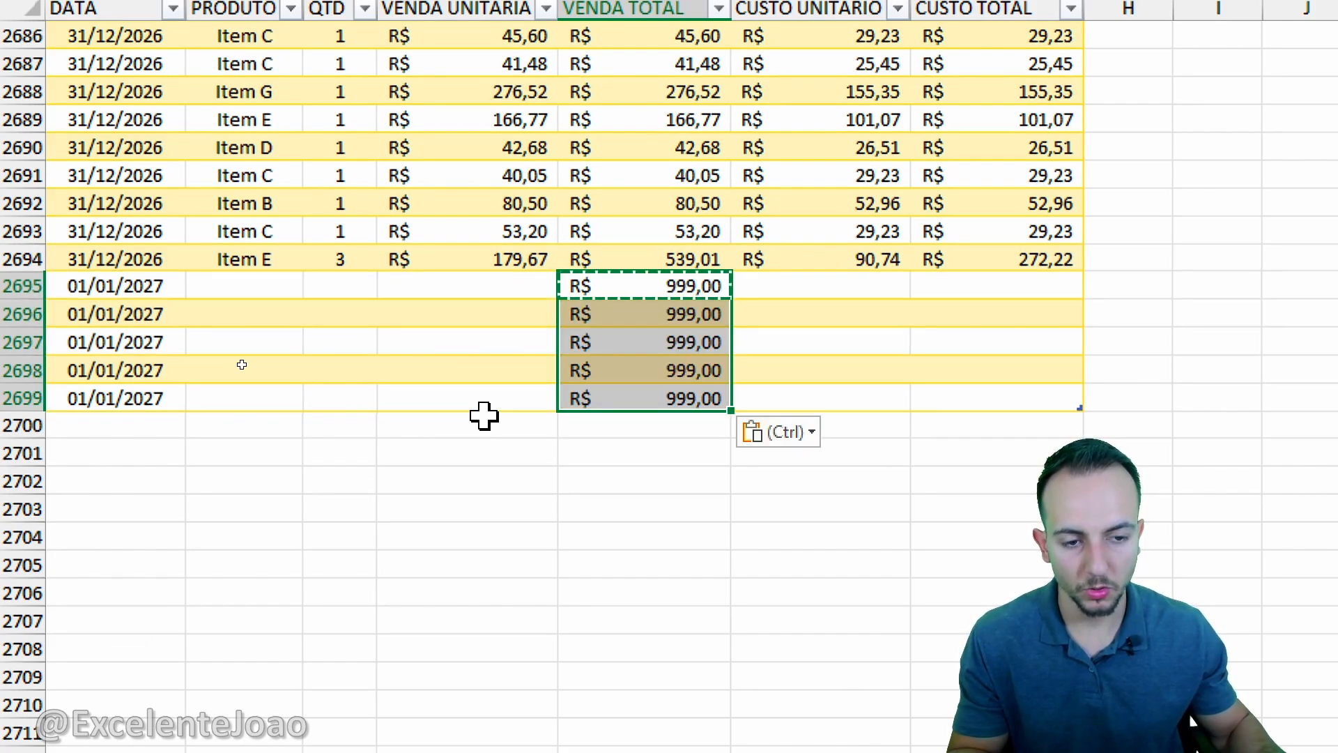
Compare the new 01/01/2027 rows in DADOS with the monthly pivot table in columns D:E of the pivot sheet.
{"action": "left_click", "coordinate": [384, 597]}
{"action": "left_click_drag", "start_coordinate": [693, 278], "coordinate": [673, 397]}
{"action": "left_click", "coordinate": [488, 366]}
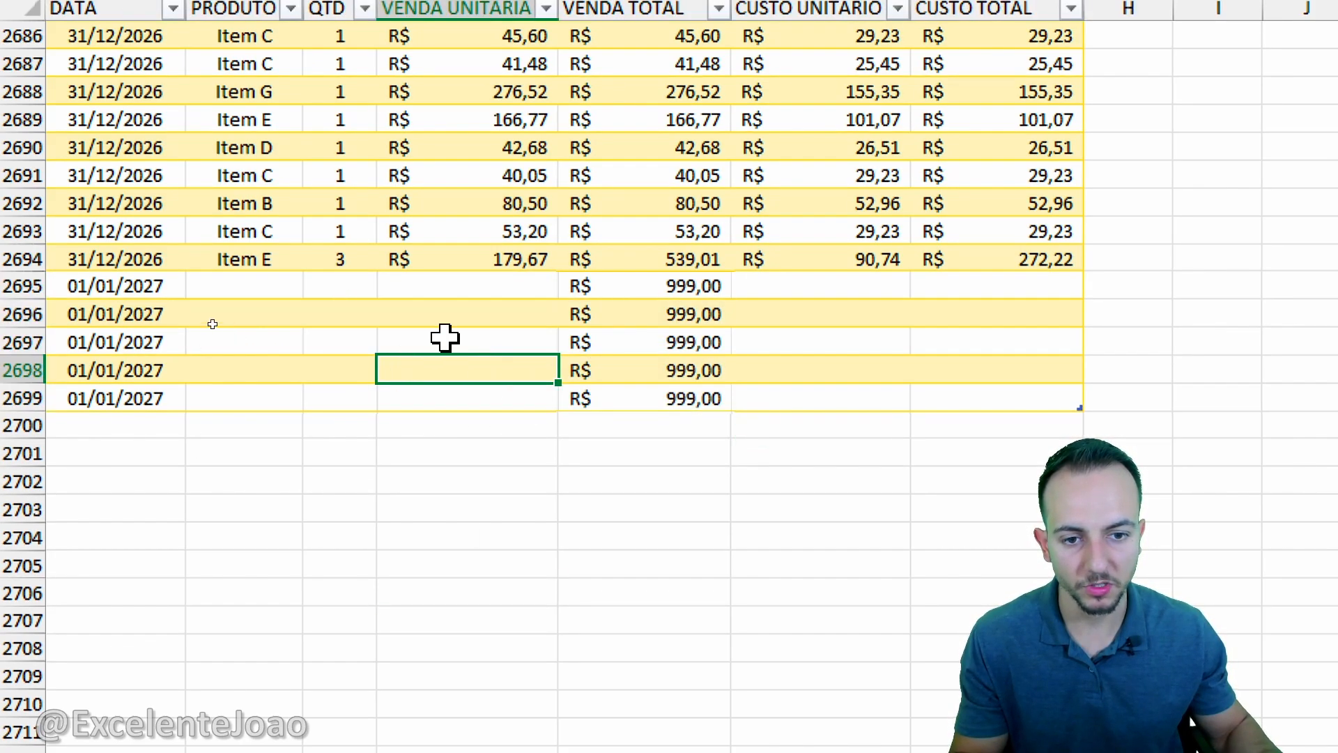
{"action": "left_click_drag", "start_coordinate": [164, 286], "coordinate": [174, 398]}
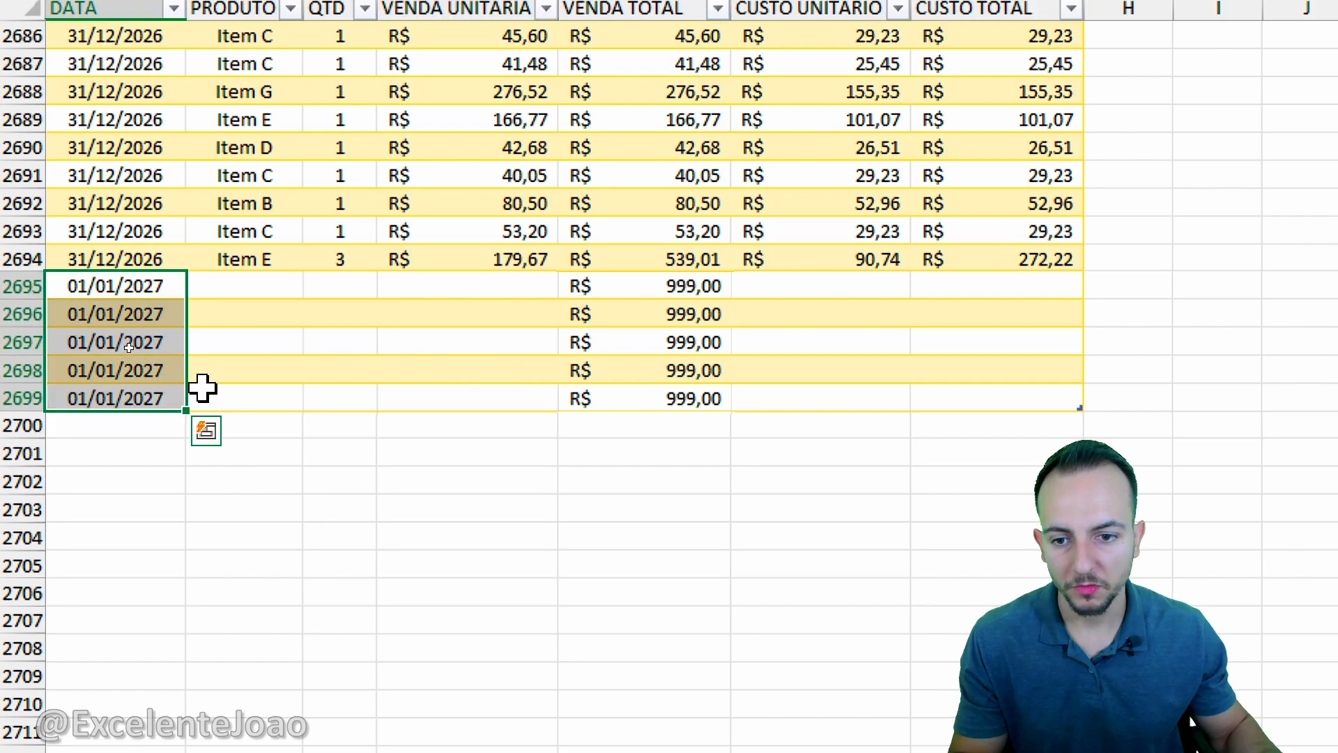
{"action": "left_click_drag", "start_coordinate": [693, 287], "coordinate": [676, 370]}
{"action": "left_click", "coordinate": [237, 537]}
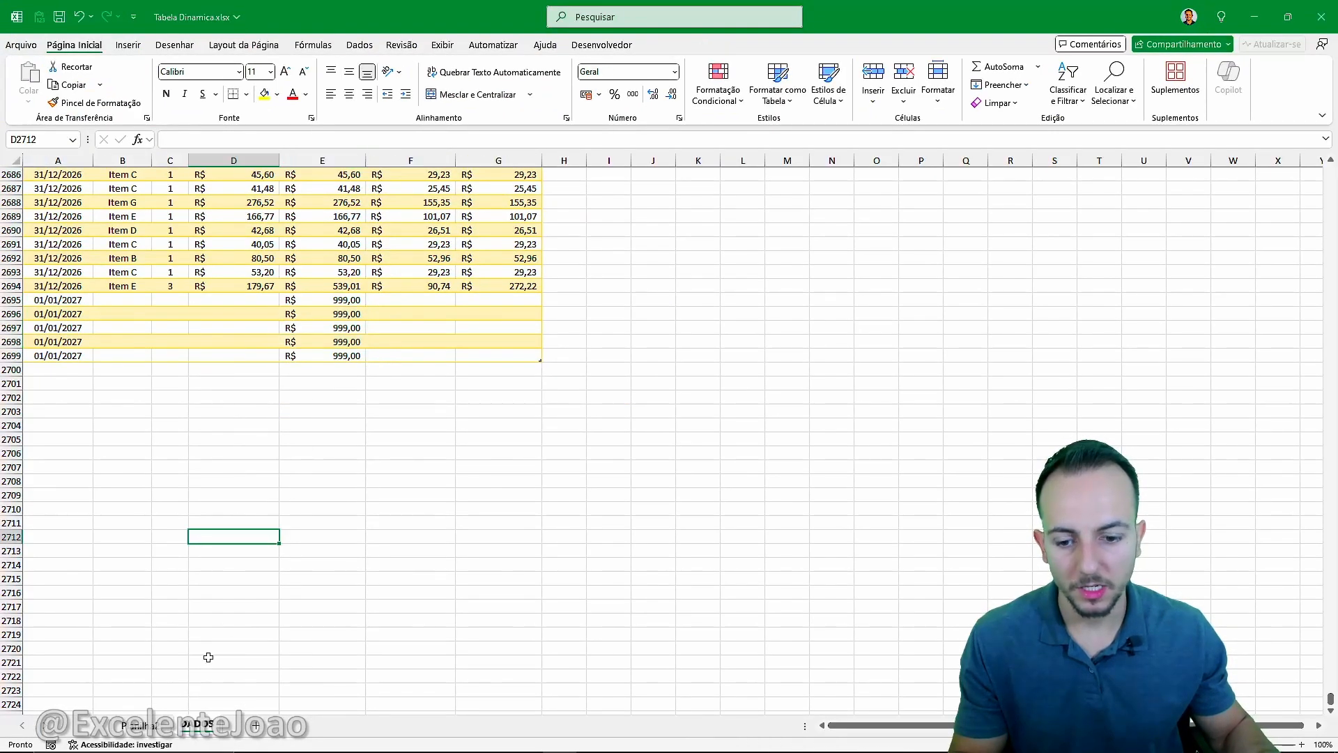
{"action": "key", "text": "ctrl+Page_Up"}
{"action": "left_click_drag", "start_coordinate": [322, 161], "coordinate": [397, 162]}
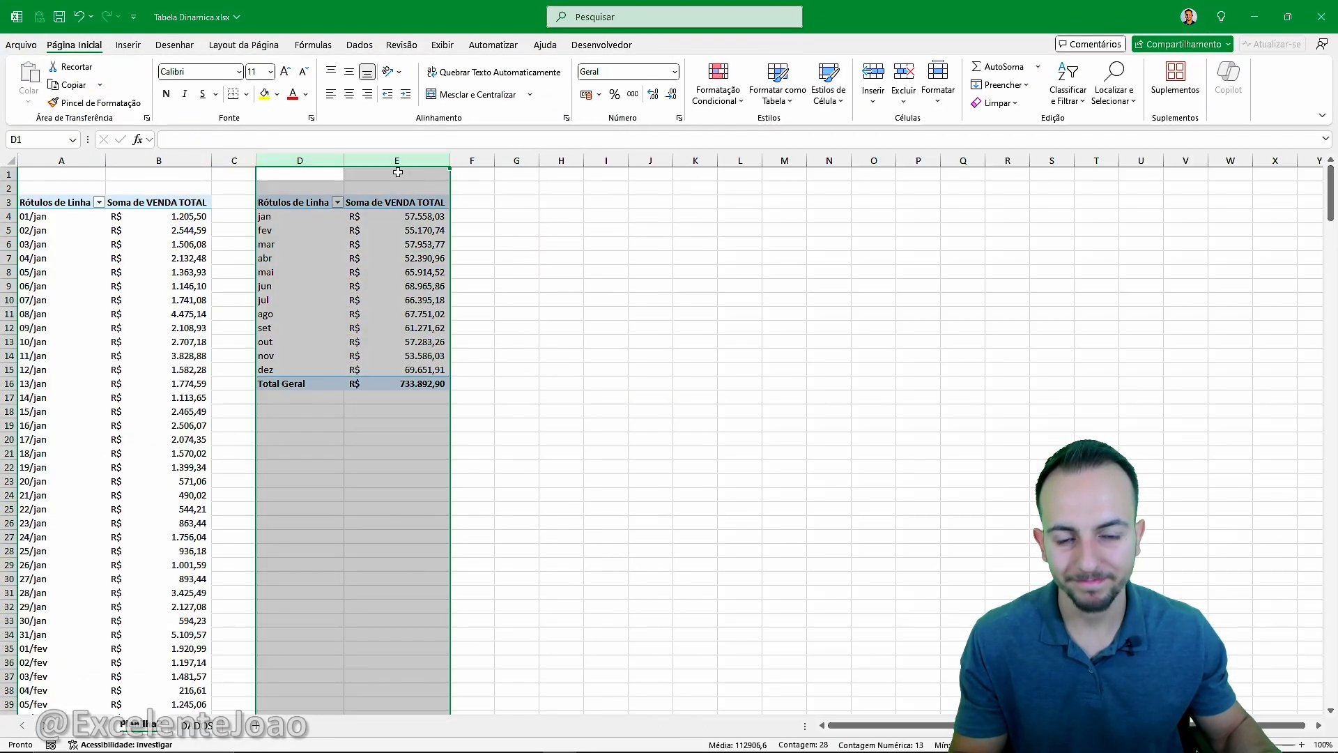
{"action": "left_click", "coordinate": [382, 217]}
{"action": "left_click", "coordinate": [389, 264]}
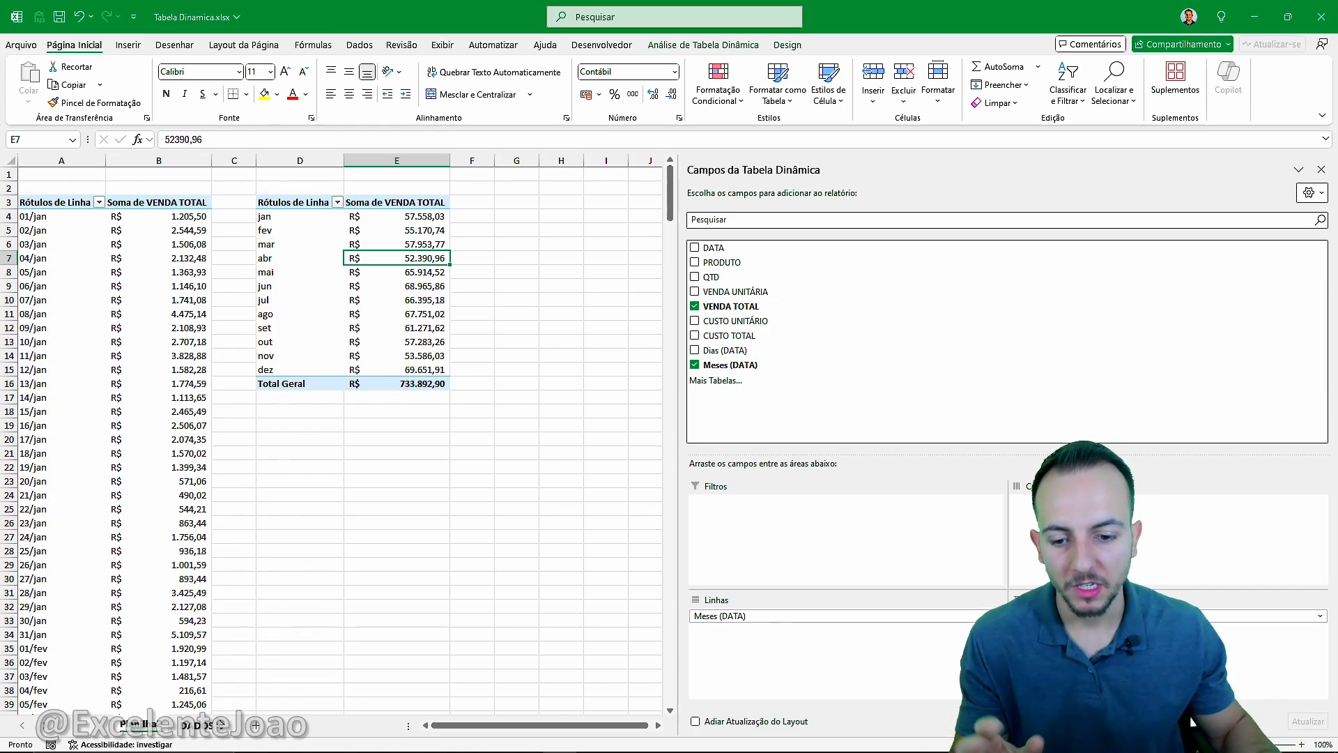
Return to the new rows of the DADOS table and refresh all the workbook's data with Atualizar Tudo.
{"action": "key", "text": "ctrl+Page_Down"}
{"action": "scroll", "coordinate": [284, 572], "scroll_direction": "up", "scroll_amount": 3}
{"action": "scroll", "coordinate": [332, 383], "scroll_direction": "down", "scroll_amount": 3}
{"action": "left_click", "coordinate": [329, 397]}
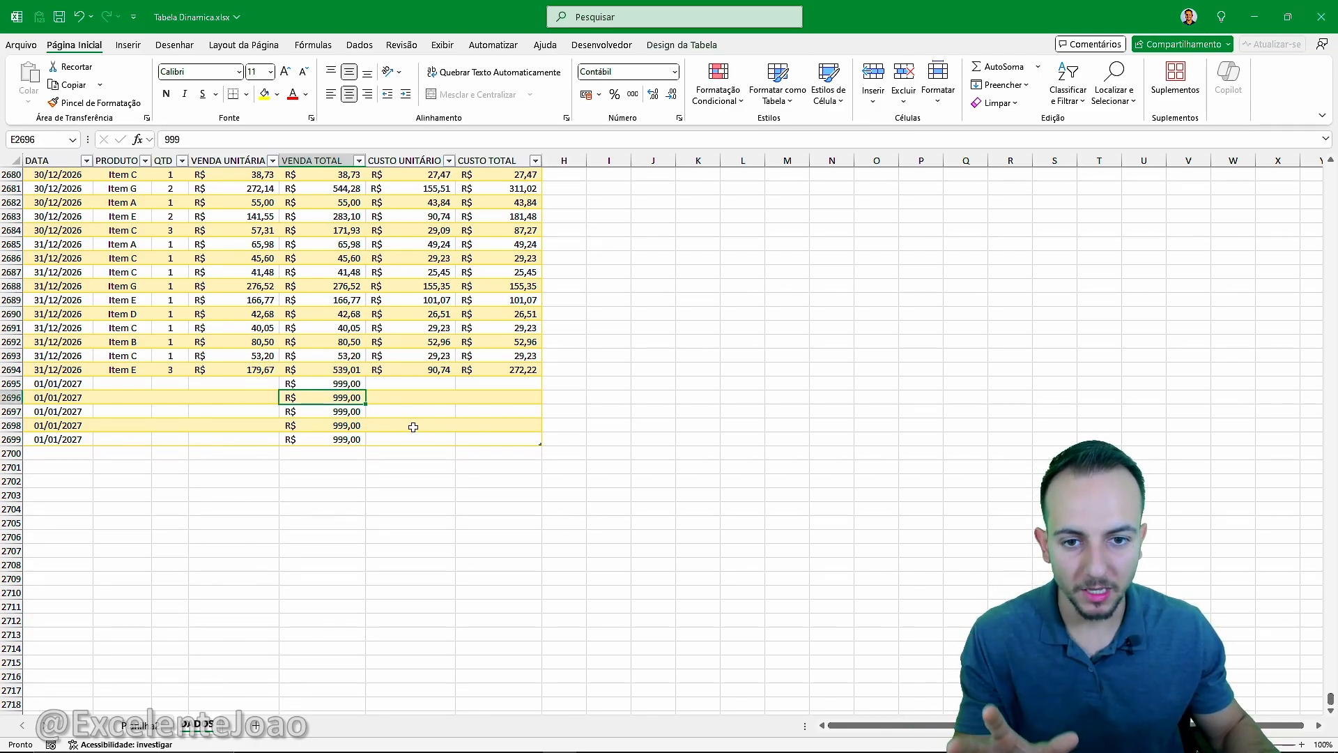
{"action": "left_click", "coordinate": [334, 315]}
{"action": "mouse_move", "coordinate": [339, 278]}
{"action": "left_mouse_down"}
{"action": "mouse_move", "coordinate": [258, 285]}
{"action": "mouse_move", "coordinate": [239, 310]}
{"action": "left_mouse_up"}
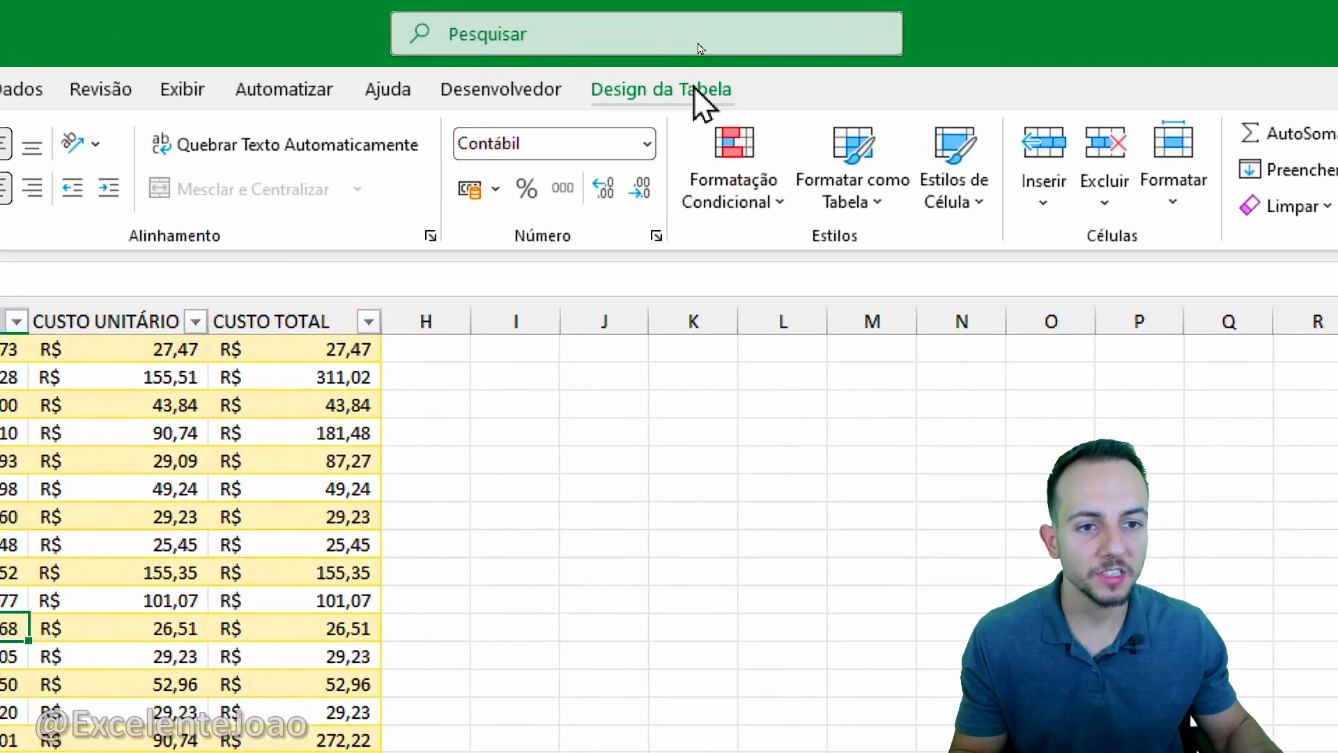
{"action": "left_click", "coordinate": [701, 45]}
{"action": "left_click_drag", "start_coordinate": [671, 49], "coordinate": [698, 53]}
{"action": "mouse_move", "coordinate": [694, 108]}
{"action": "left_mouse_down"}
{"action": "mouse_move", "coordinate": [562, 129]}
{"action": "mouse_move", "coordinate": [697, 115]}
{"action": "left_mouse_up"}
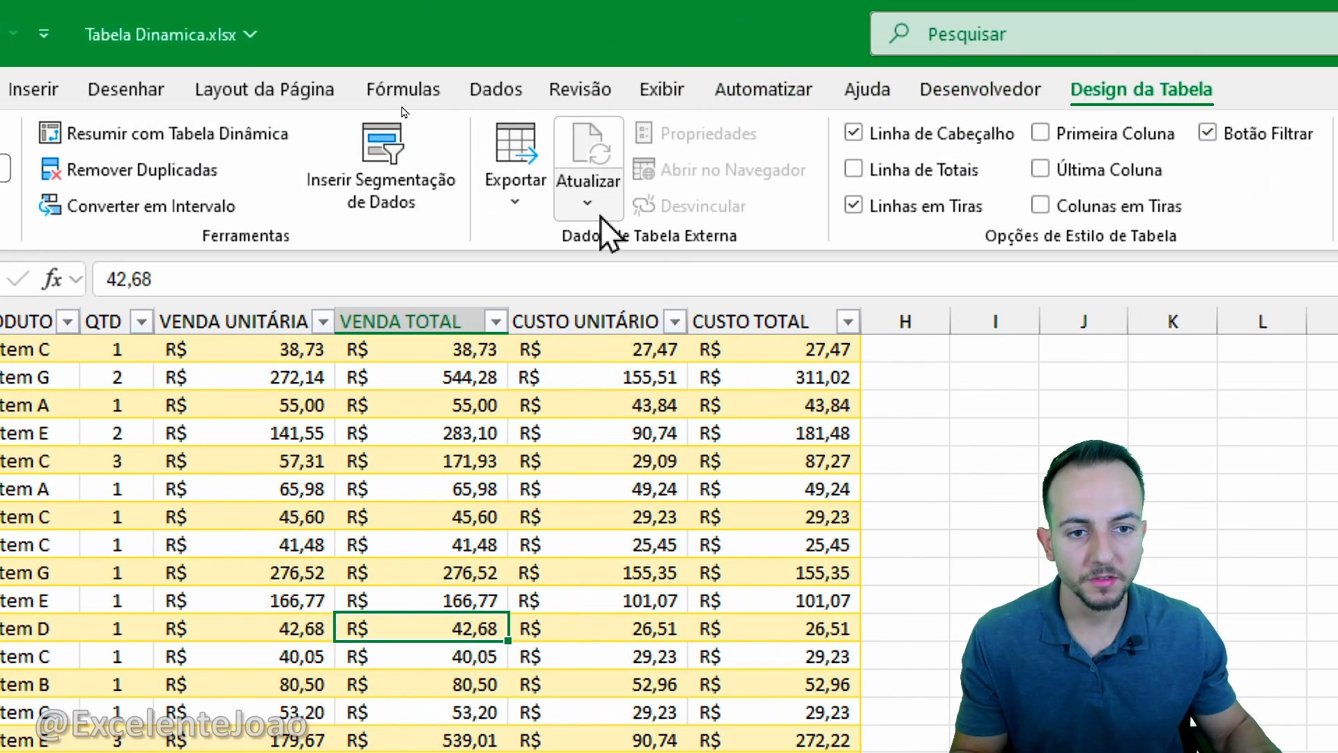
{"action": "mouse_move", "coordinate": [420, 1]}
{"action": "left_mouse_down"}
{"action": "mouse_move", "coordinate": [401, 75]}
{"action": "mouse_move", "coordinate": [466, 143]}
{"action": "left_mouse_up"}
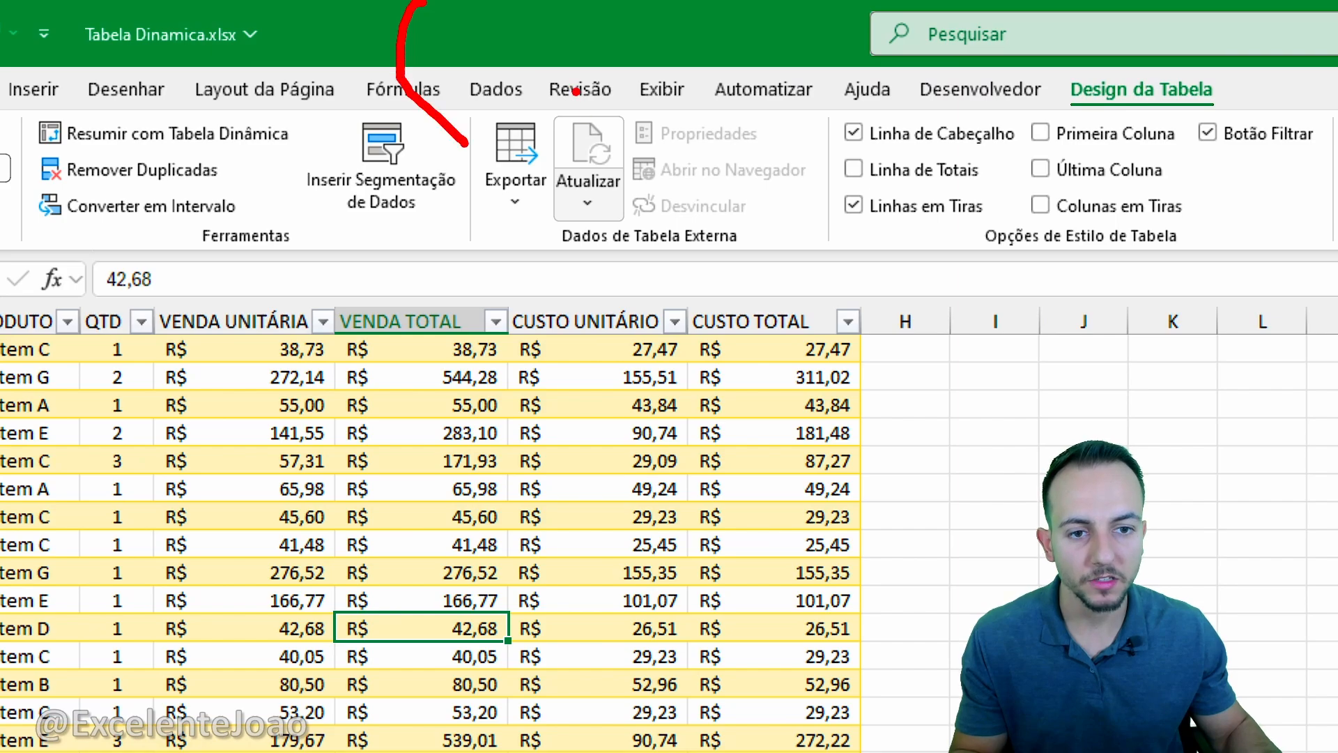
{"action": "mouse_move", "coordinate": [576, 92]}
{"action": "left_mouse_down"}
{"action": "mouse_move", "coordinate": [599, 126]}
{"action": "mouse_move", "coordinate": [585, 209]}
{"action": "left_mouse_up"}
{"action": "left_click", "coordinate": [603, 195]}
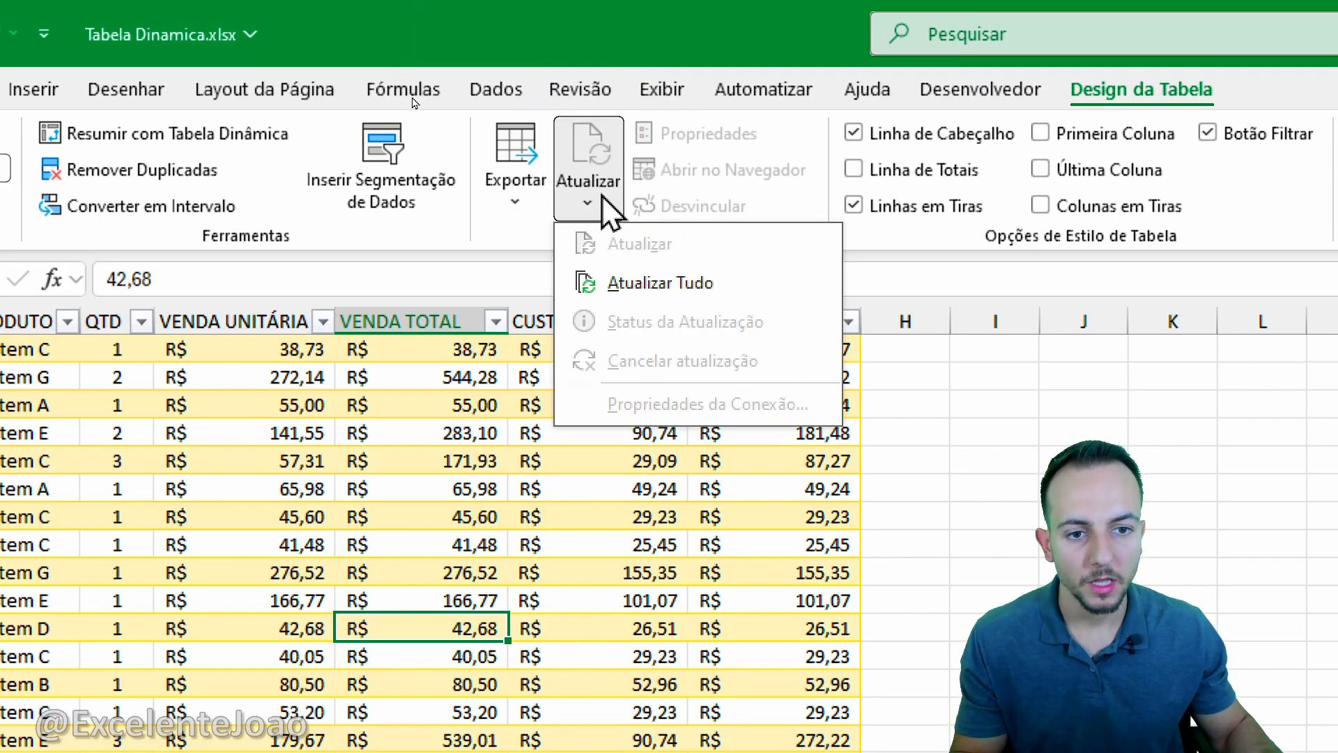
{"action": "left_click", "coordinate": [697, 283]}
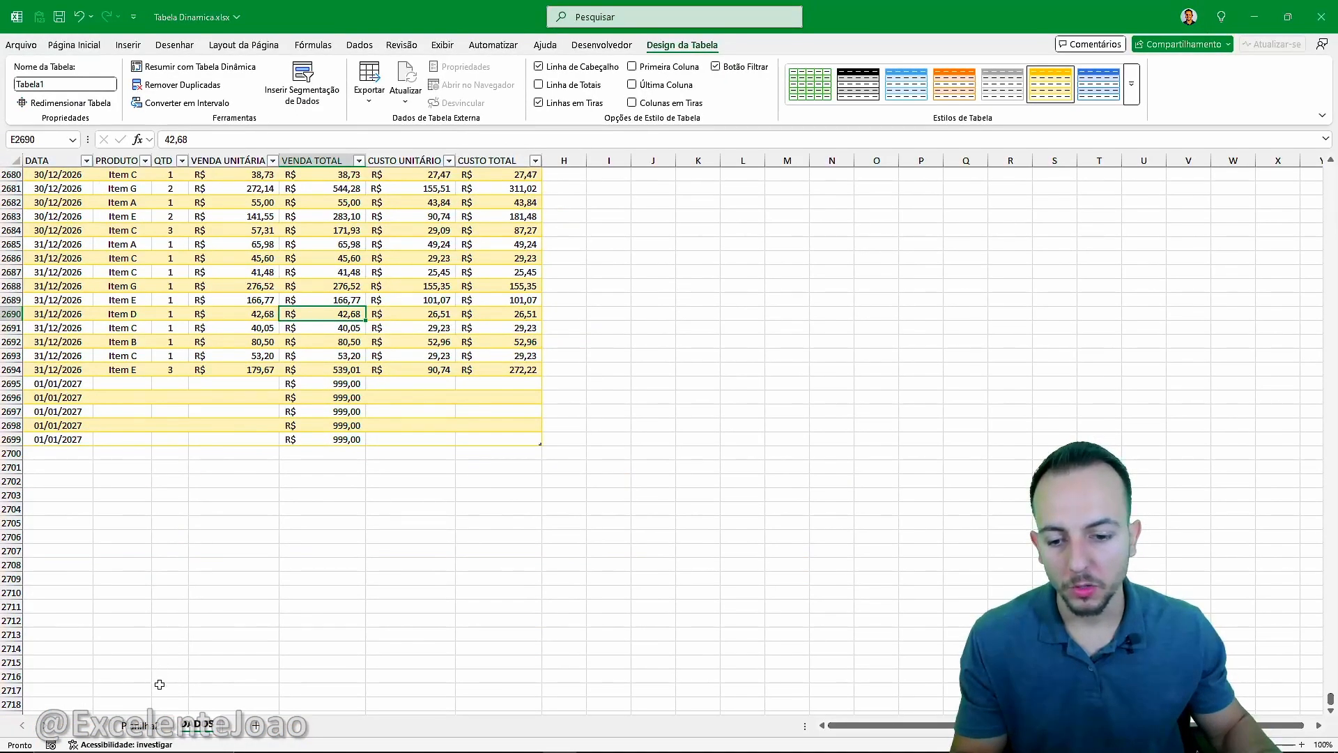
Copy the monthly pivot table in columns D:E of the pivot sheet and paste it starting at column G.
{"action": "left_click", "coordinate": [155, 728]}
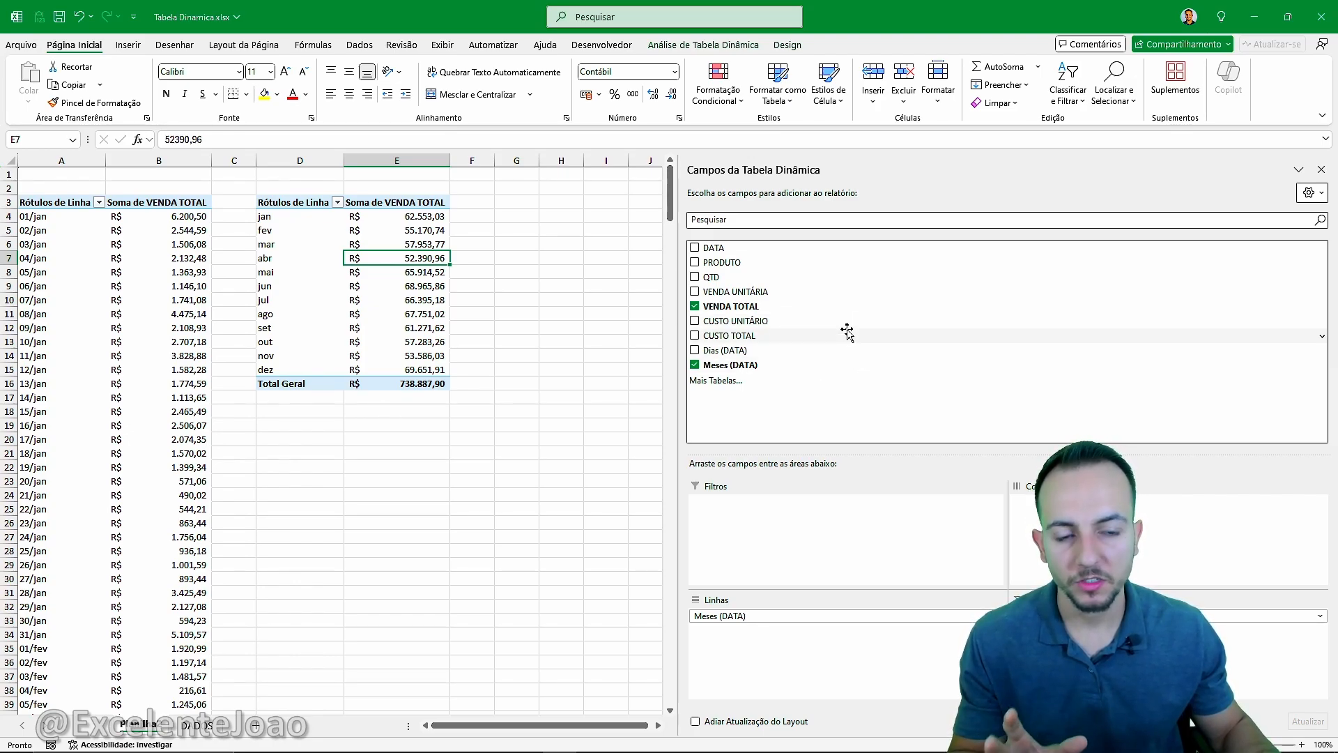
{"action": "left_click_drag", "start_coordinate": [300, 160], "coordinate": [396, 160]}
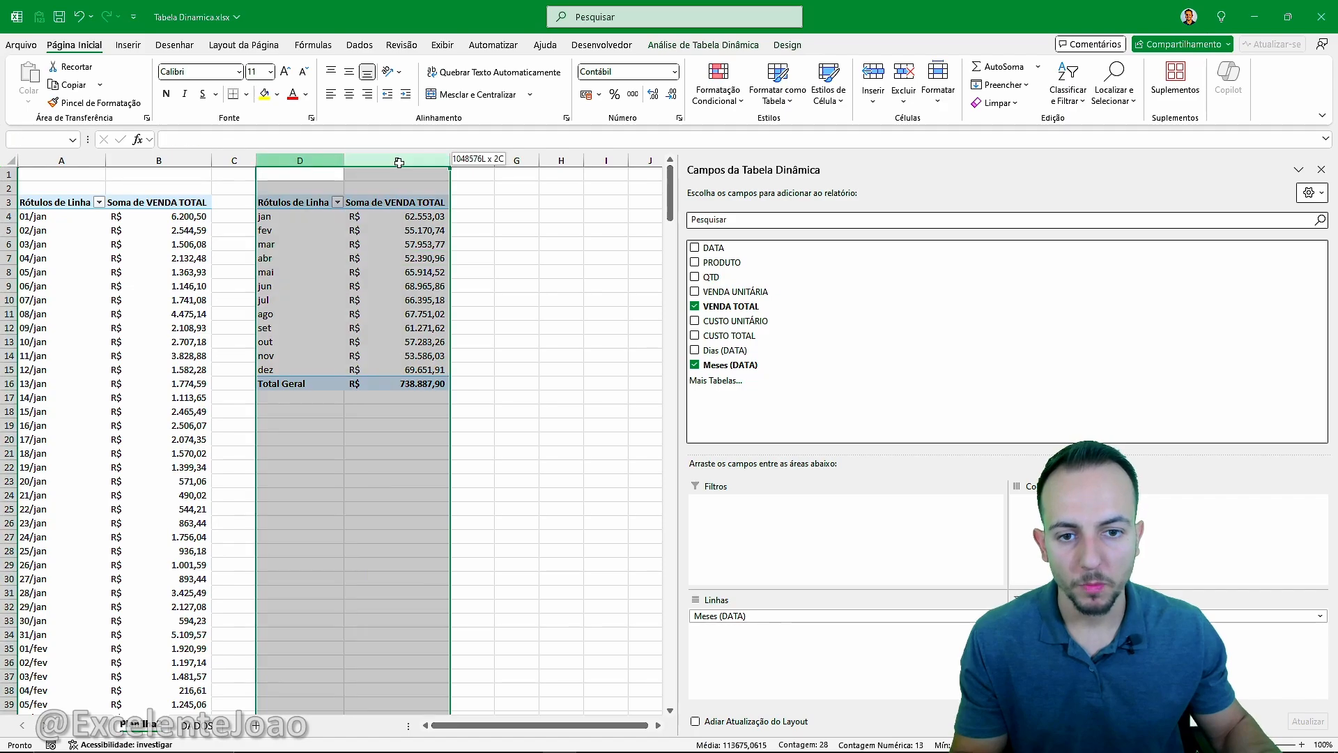
{"action": "key", "text": "ctrl+c"}
{"action": "left_click", "coordinate": [516, 160]}
{"action": "key", "text": "ctrl+v"}
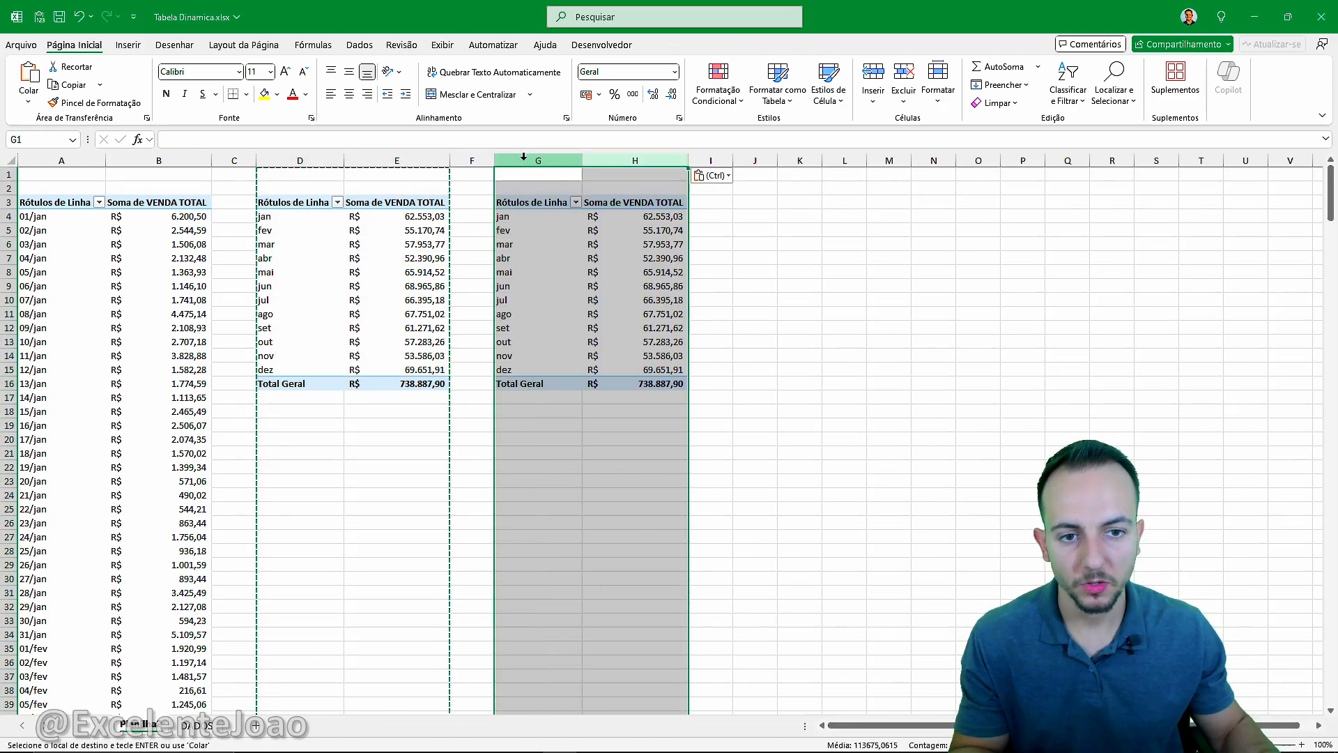
Replace Meses (DATA) with the DATA field in the rows of the copied pivot table at column G.
{"action": "left_click", "coordinate": [541, 219]}
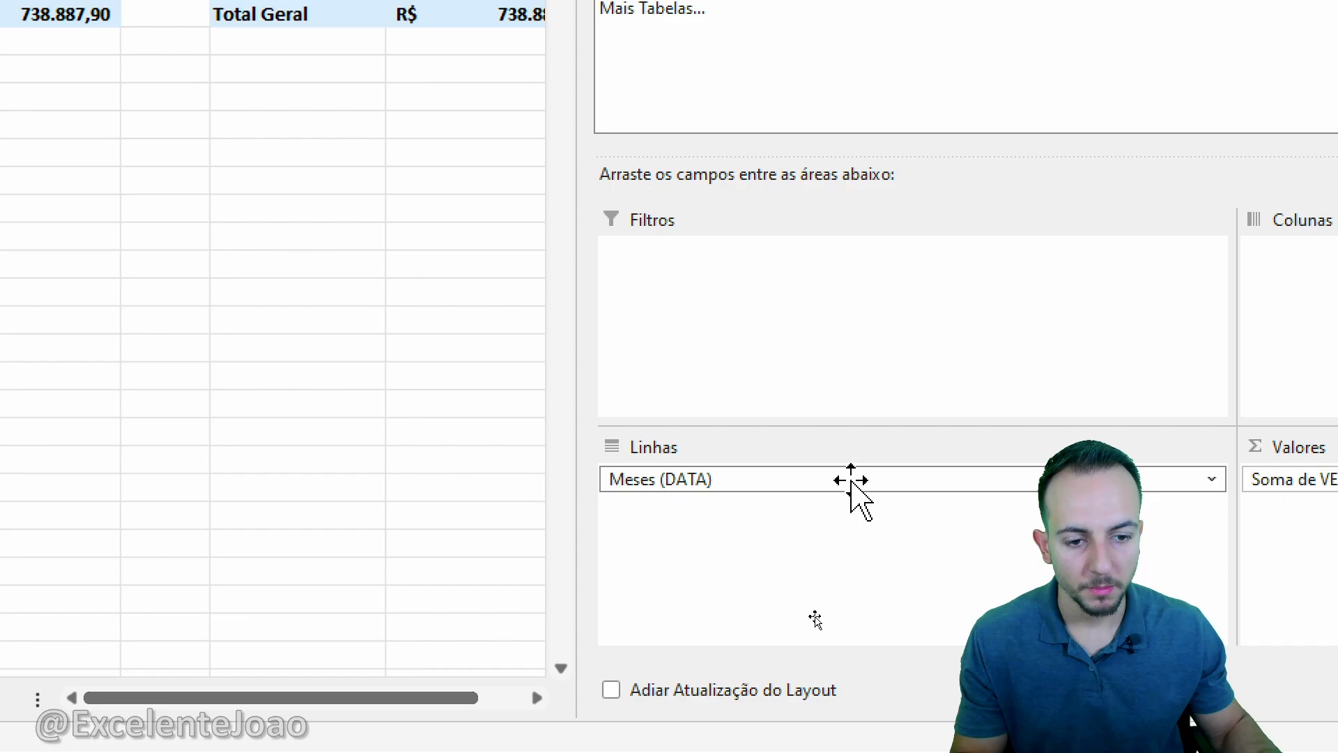
{"action": "left_click", "coordinate": [852, 481]}
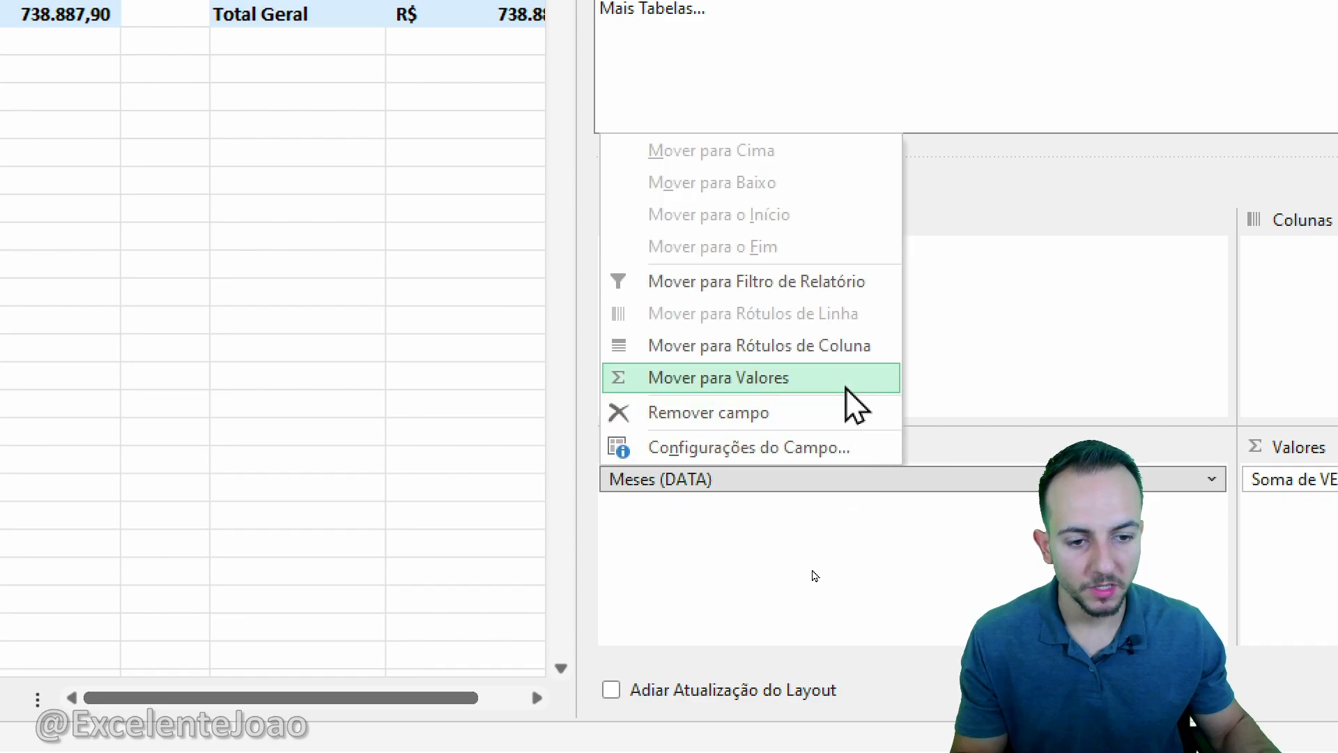
{"action": "left_click", "coordinate": [841, 389]}
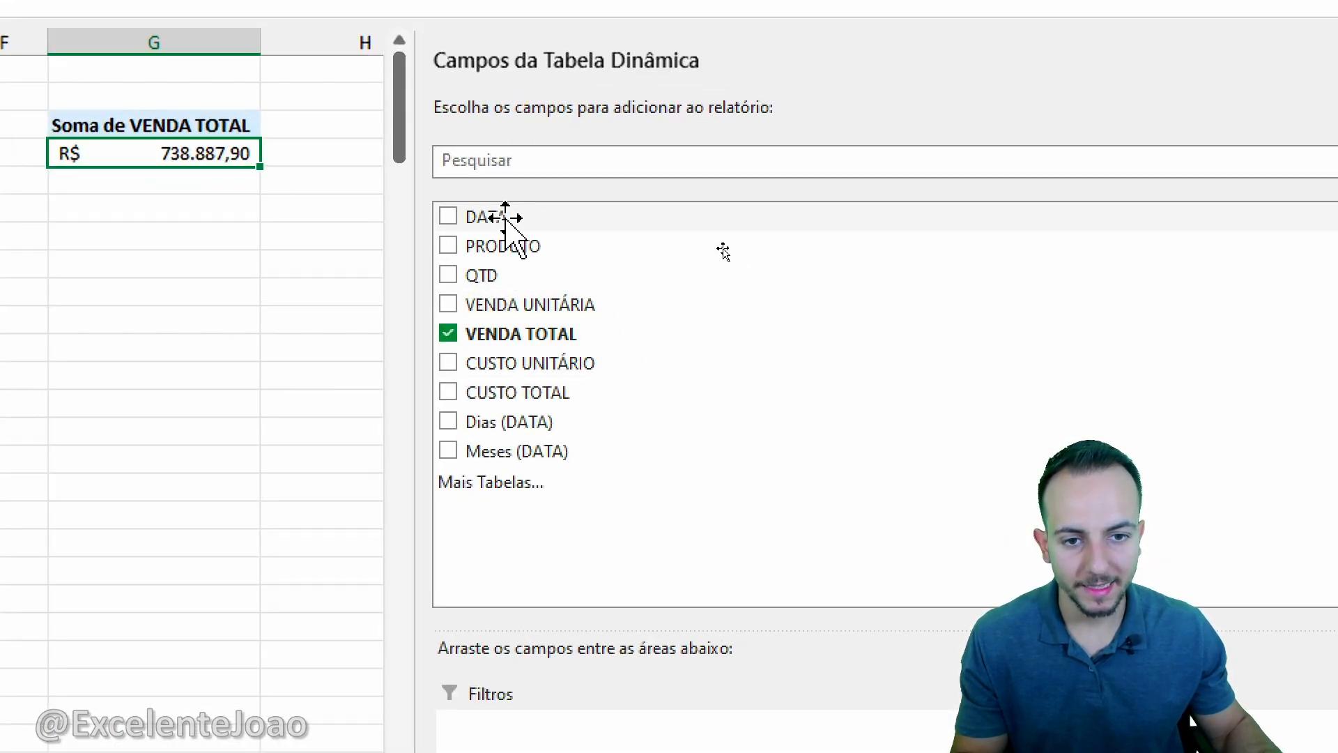
{"action": "left_click_drag", "start_coordinate": [506, 219], "coordinate": [639, 752]}
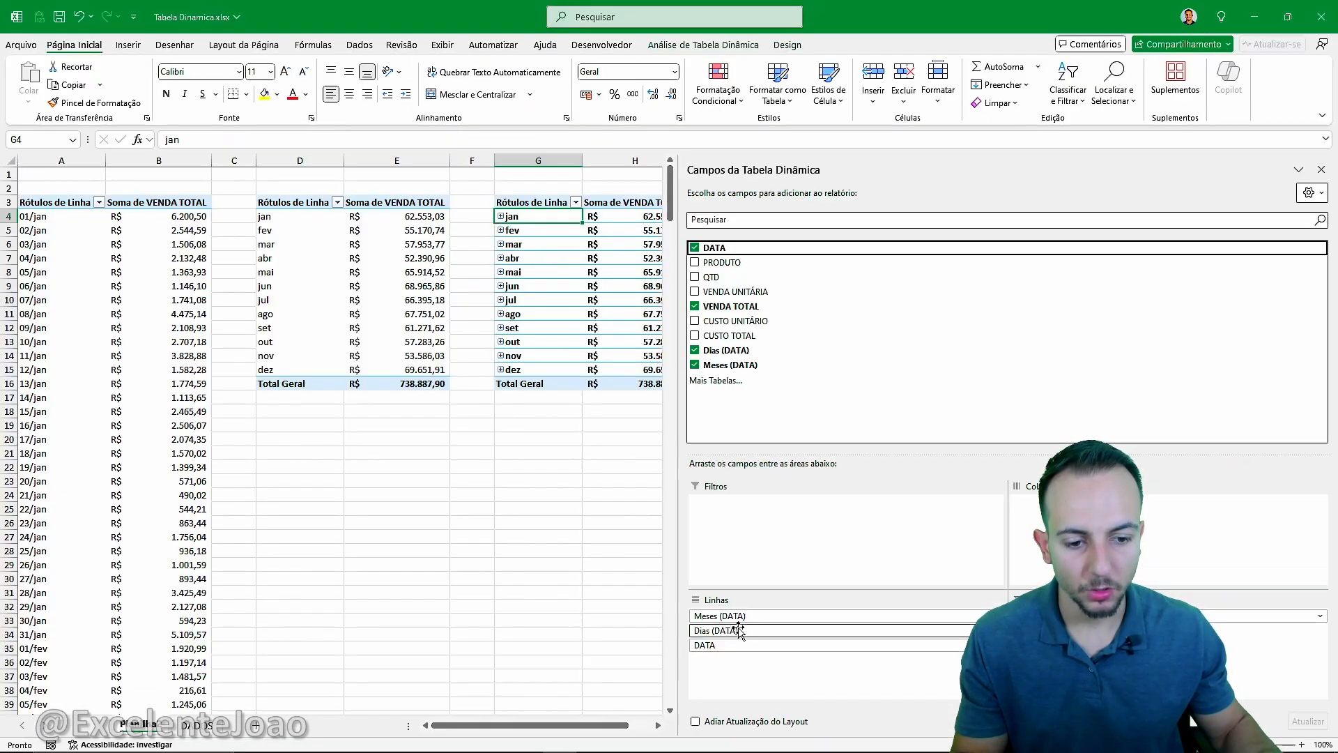
Expand jan and 01/jan in the pivot table at column G and examine the individual dates grouped under that day.
{"action": "left_click_drag", "start_coordinate": [604, 725], "coordinate": [642, 725]}
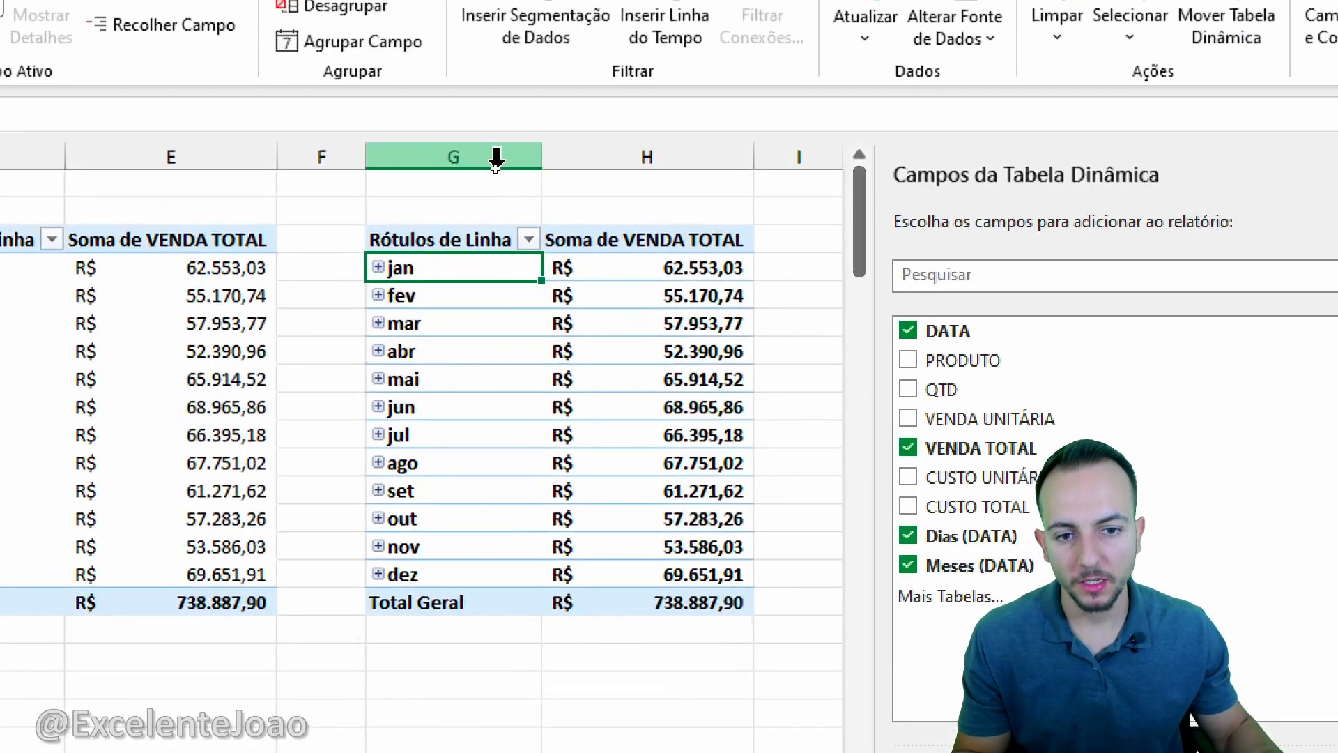
{"action": "left_click", "coordinate": [378, 267]}
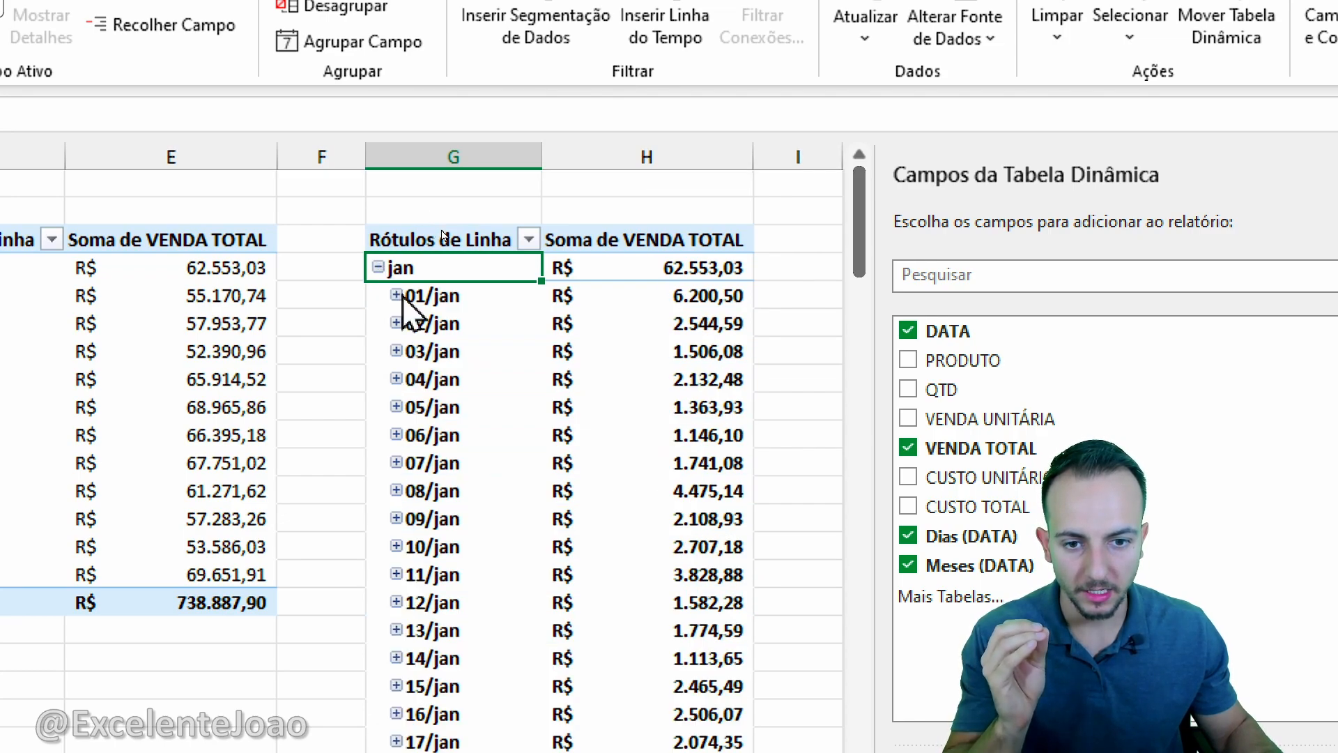
{"action": "left_click", "coordinate": [401, 295]}
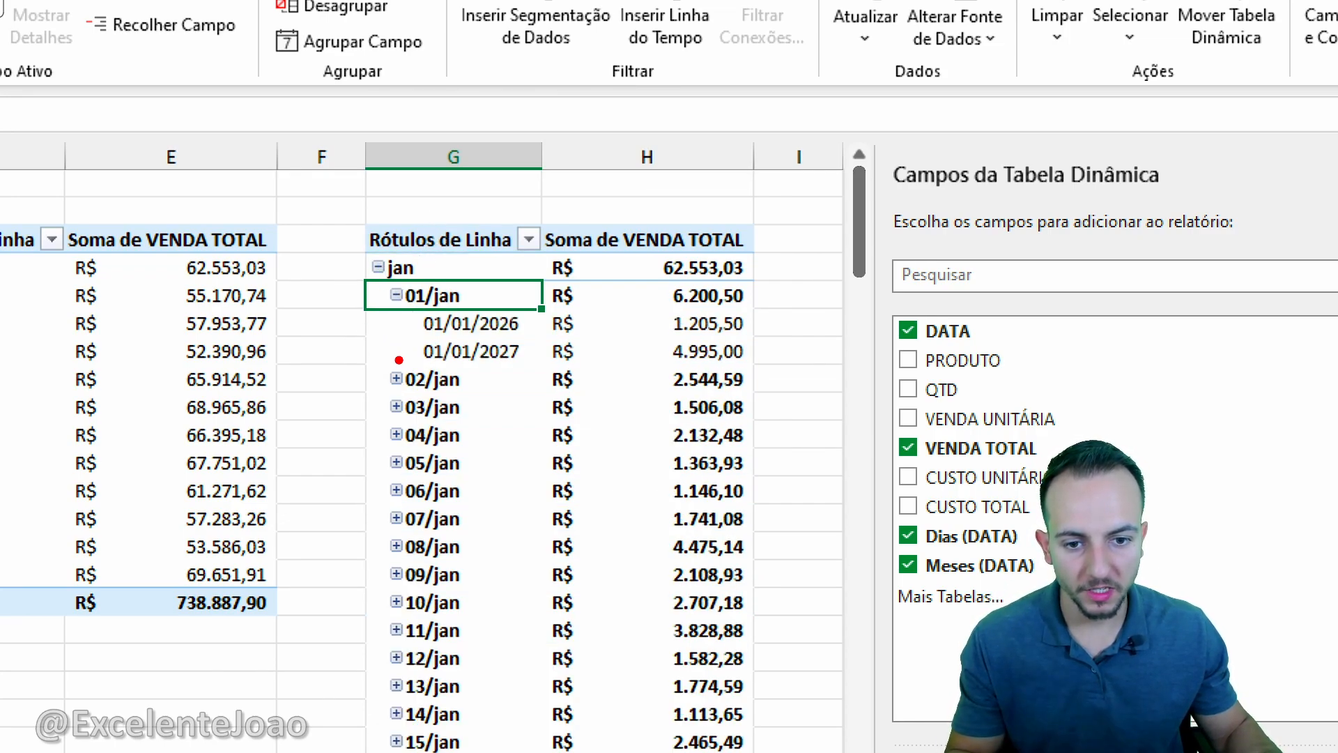
{"action": "mouse_move", "coordinate": [425, 371]}
{"action": "left_mouse_down"}
{"action": "mouse_move", "coordinate": [481, 380]}
{"action": "mouse_move", "coordinate": [527, 338]}
{"action": "mouse_move", "coordinate": [418, 337]}
{"action": "mouse_move", "coordinate": [422, 375]}
{"action": "left_mouse_up"}
{"action": "mouse_move", "coordinate": [516, 296]}
{"action": "left_mouse_down"}
{"action": "mouse_move", "coordinate": [520, 349]}
{"action": "mouse_move", "coordinate": [538, 294]}
{"action": "left_mouse_up"}
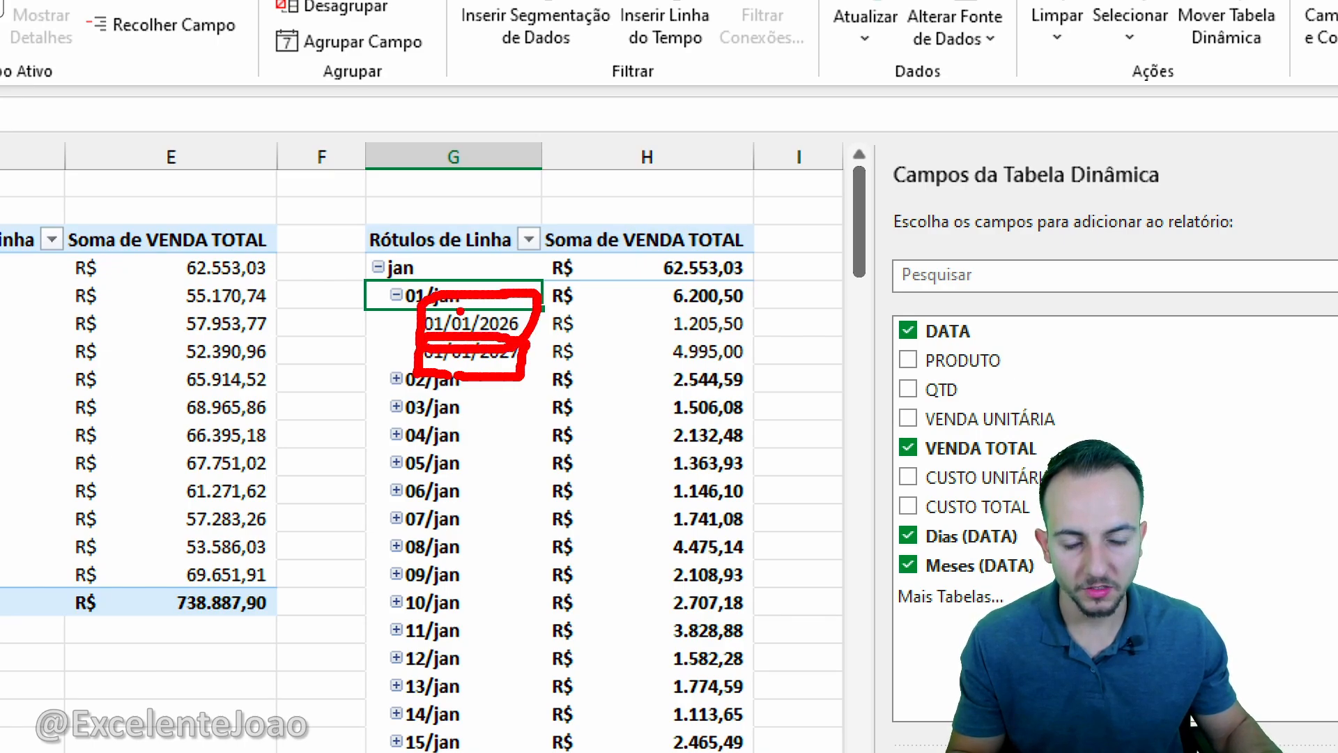
{"action": "key", "text": "Escape"}
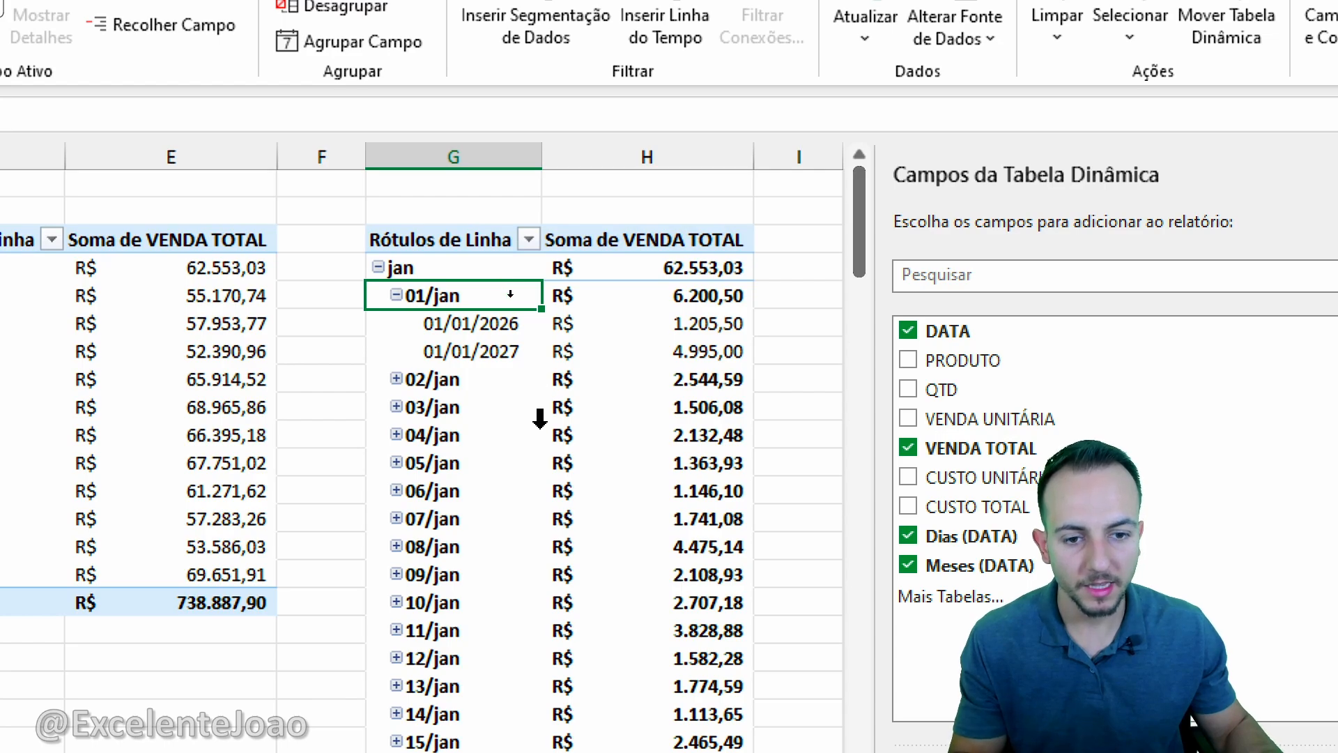
{"action": "left_click_drag", "start_coordinate": [418, 370], "coordinate": [558, 370]}
{"action": "left_click_drag", "start_coordinate": [481, 336], "coordinate": [562, 326]}
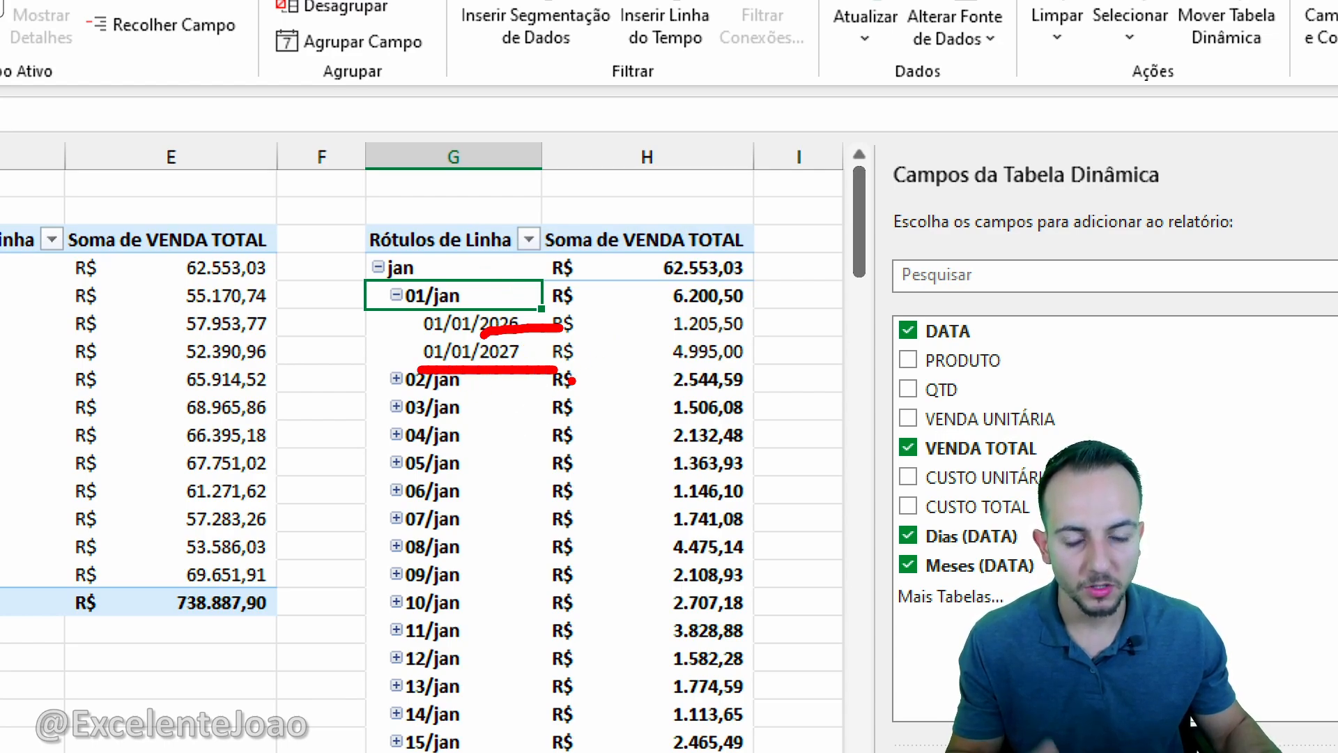
{"action": "mouse_move", "coordinate": [425, 324]}
{"action": "left_mouse_down"}
{"action": "mouse_move", "coordinate": [661, 235]}
{"action": "mouse_move", "coordinate": [614, 239]}
{"action": "left_mouse_up"}
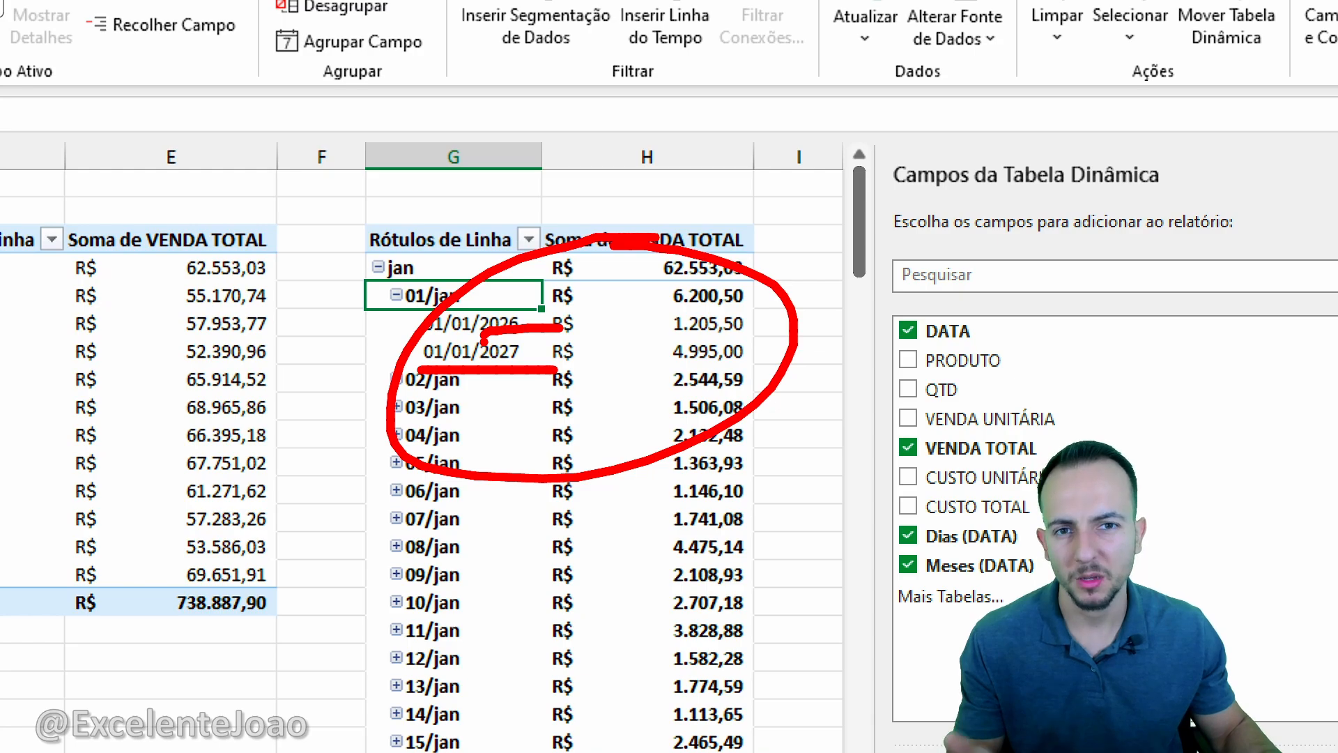
{"action": "key", "text": "Escape"}
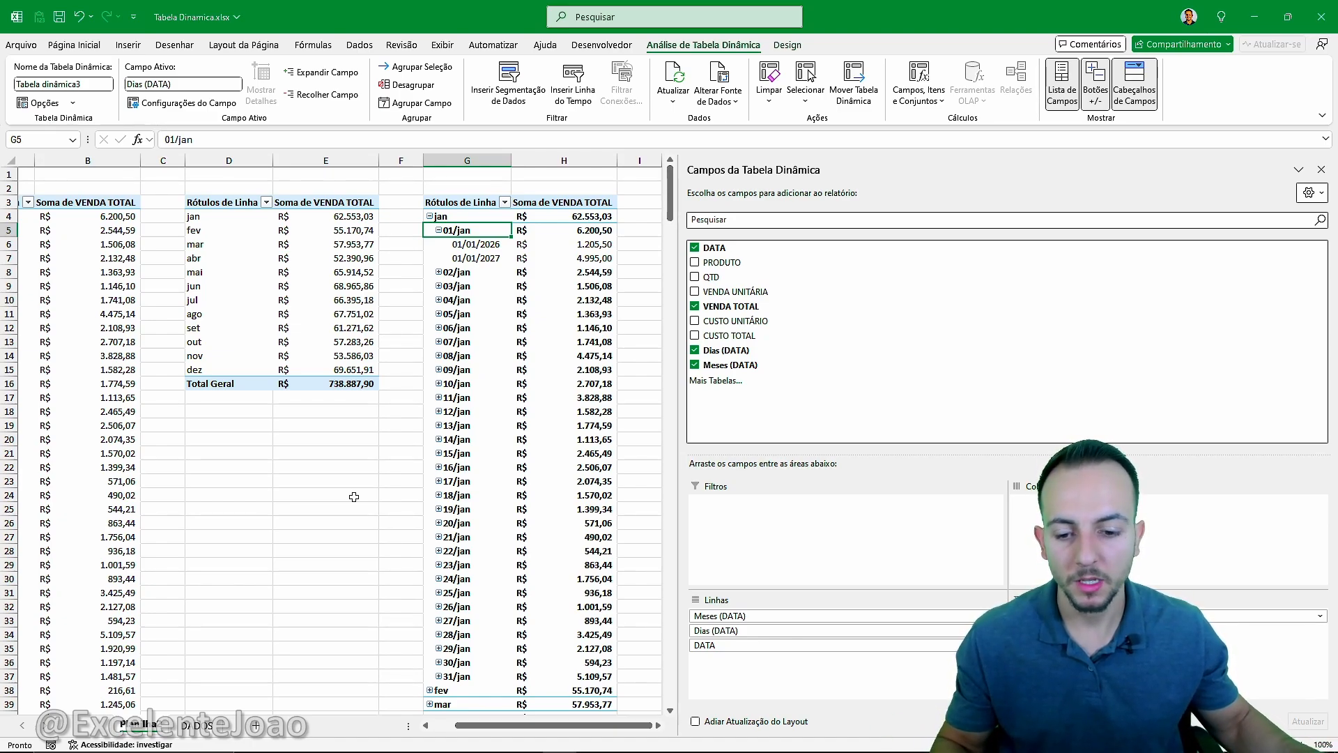
{"action": "left_click", "coordinate": [354, 496]}
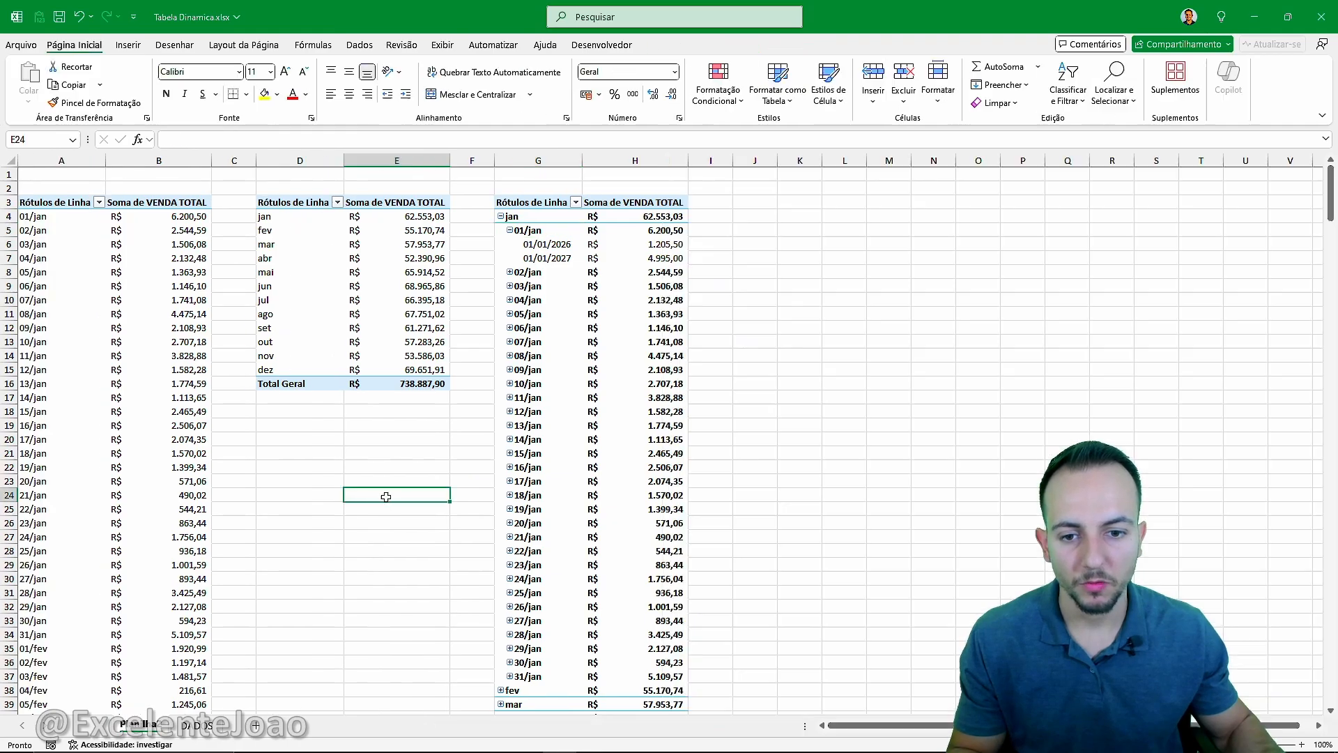
Delete the columns from A through L on the pivot sheet, which hold the three existing pivot tables.
{"action": "left_click_drag", "start_coordinate": [98, 161], "coordinate": [863, 160]}
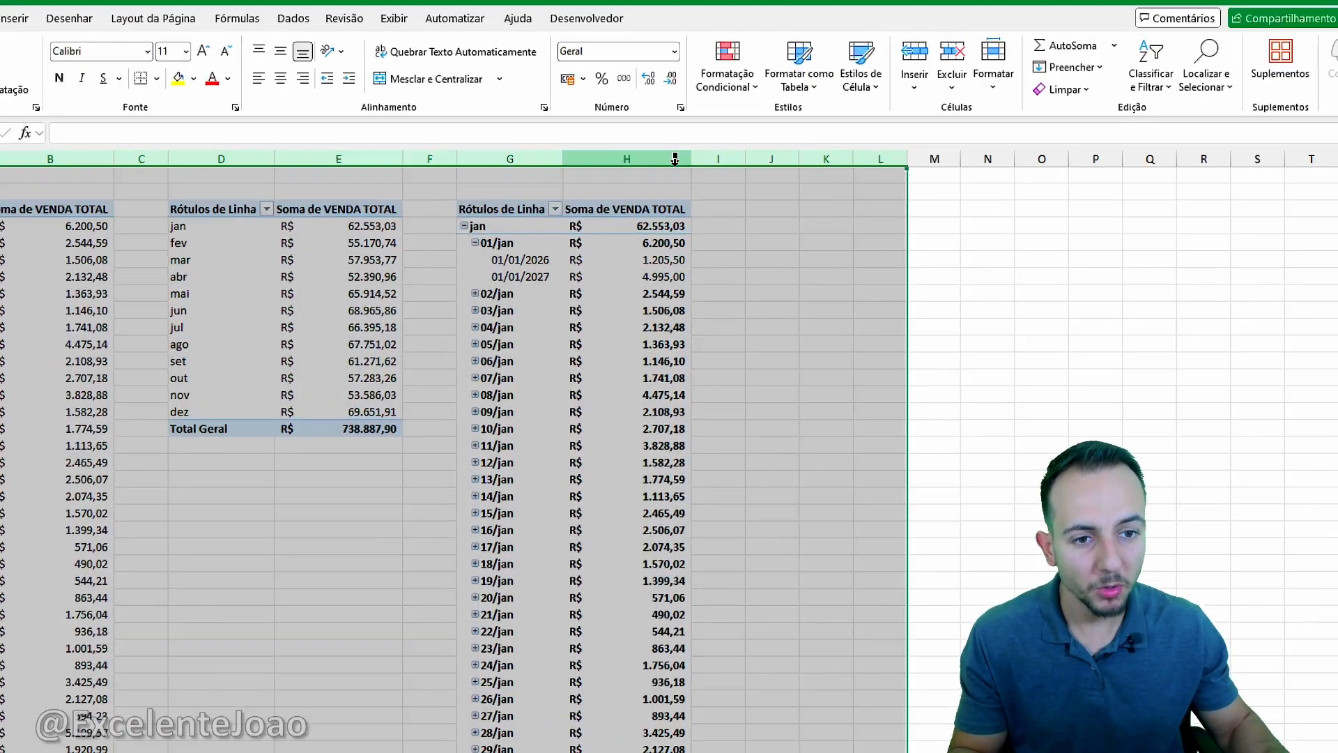
{"action": "right_click", "coordinate": [674, 160]}
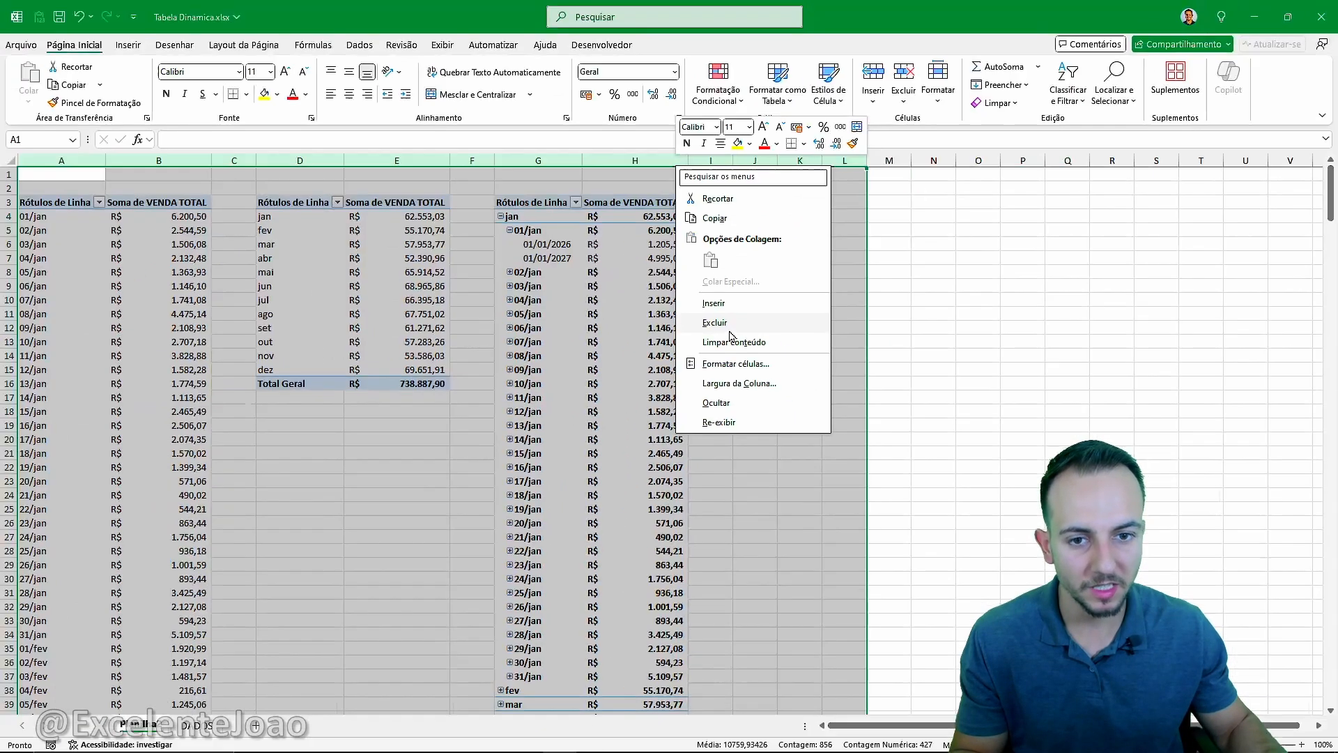
{"action": "left_click", "coordinate": [739, 518]}
{"action": "left_click", "coordinate": [537, 361]}
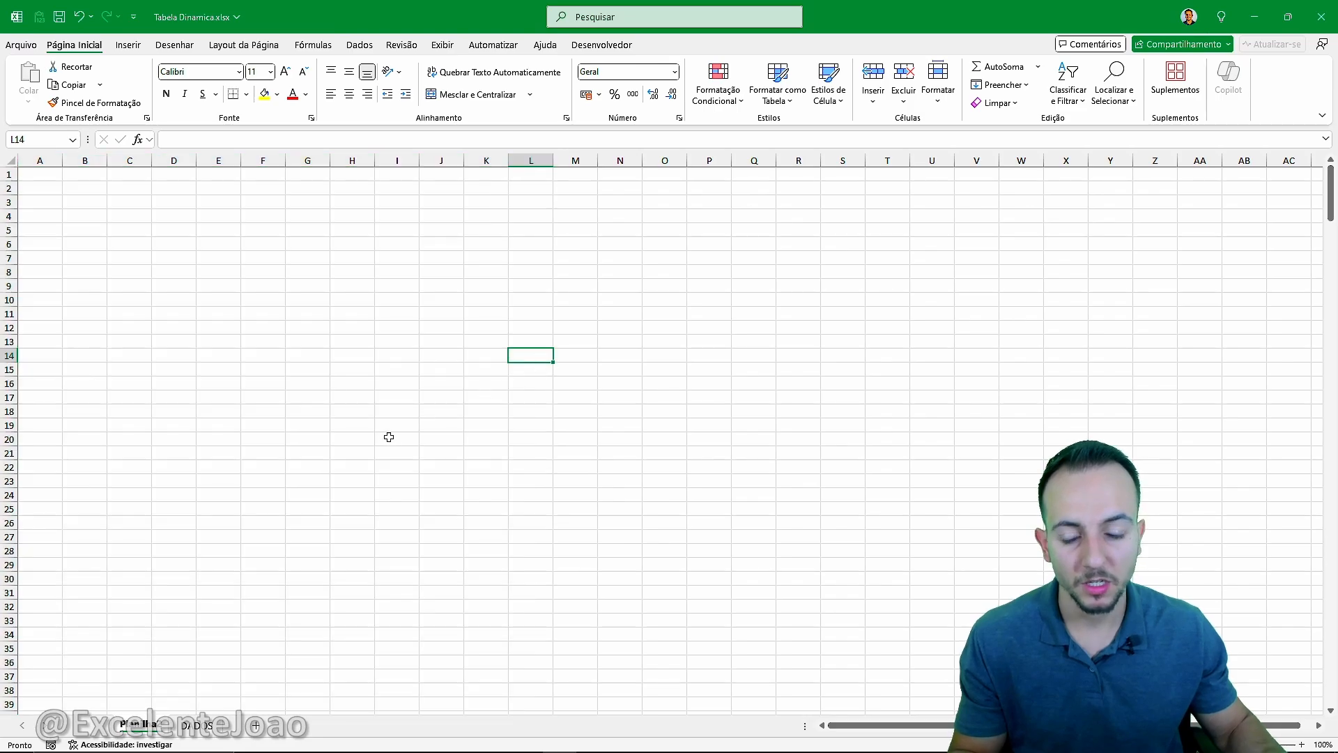
Insert a new pivot table from Tabela1 on the DADOS sheet, placed at cell A3 of the existing sheet Planilha2.
{"action": "left_click", "coordinate": [199, 725]}
{"action": "scroll", "coordinate": [227, 610], "scroll_direction": "up", "scroll_amount": 3}
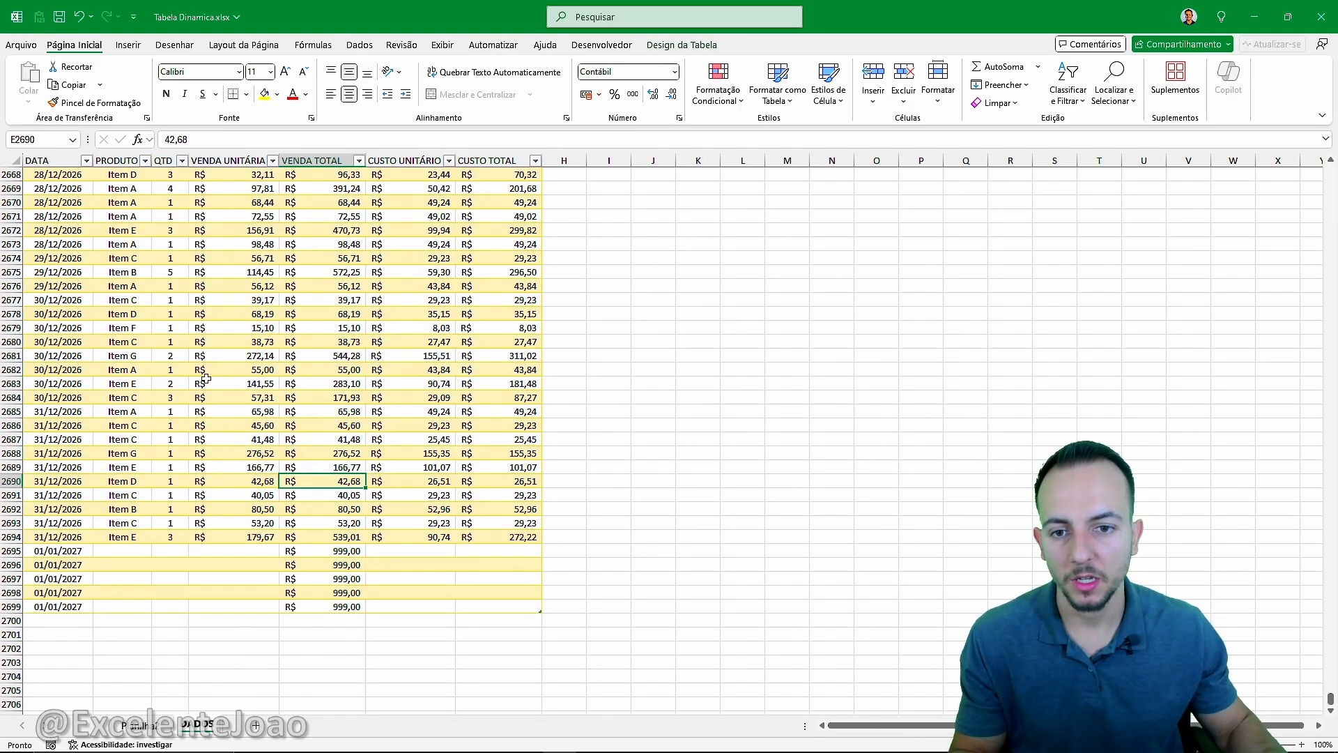
{"action": "left_click", "coordinate": [223, 389]}
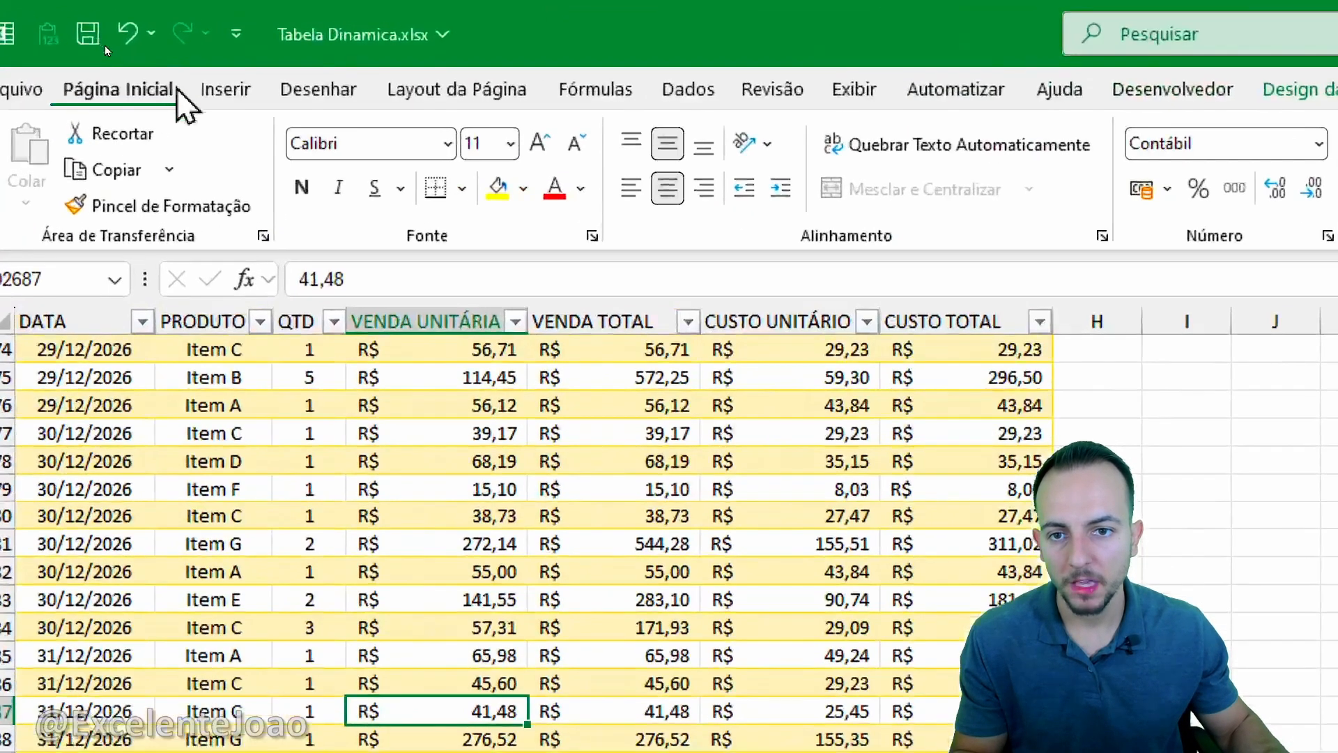
{"action": "left_click", "coordinate": [227, 89]}
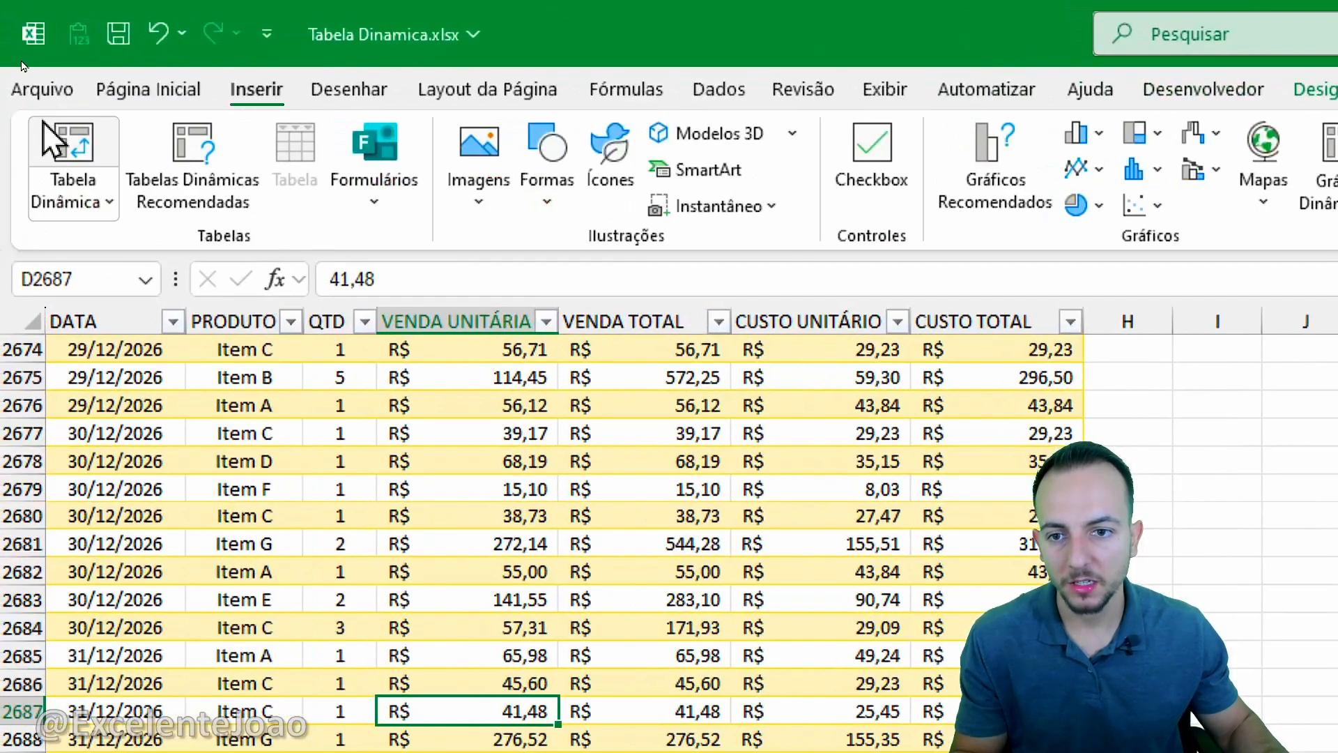
{"action": "left_click", "coordinate": [43, 161]}
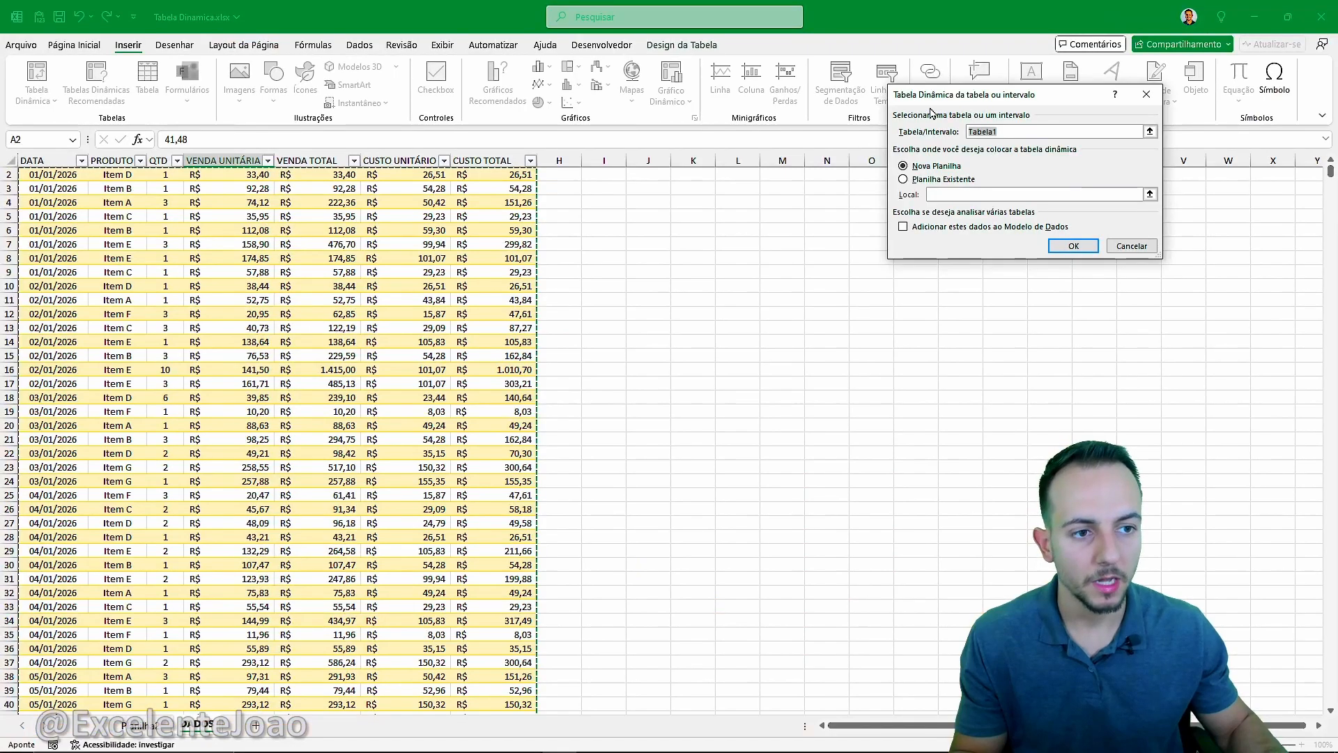
{"action": "left_click_drag", "start_coordinate": [996, 94], "coordinate": [675, 239]}
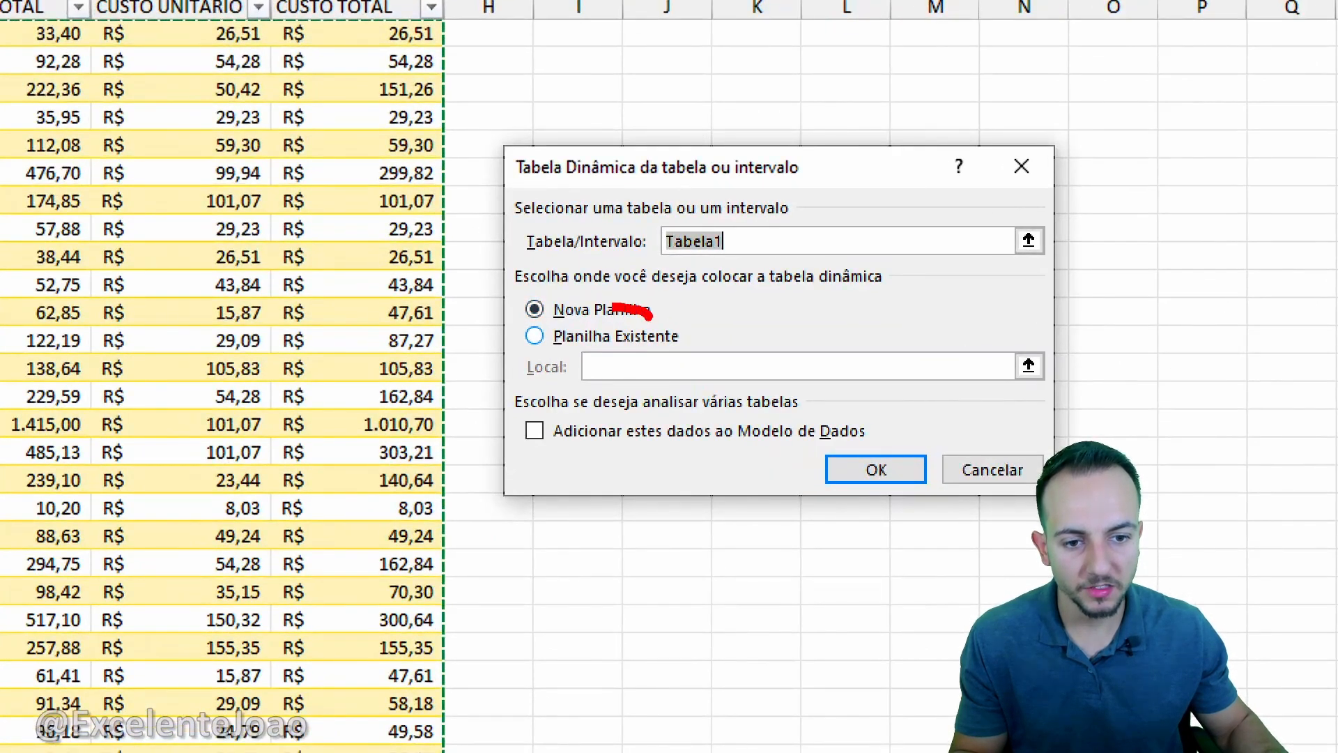
{"action": "left_click", "coordinate": [625, 334]}
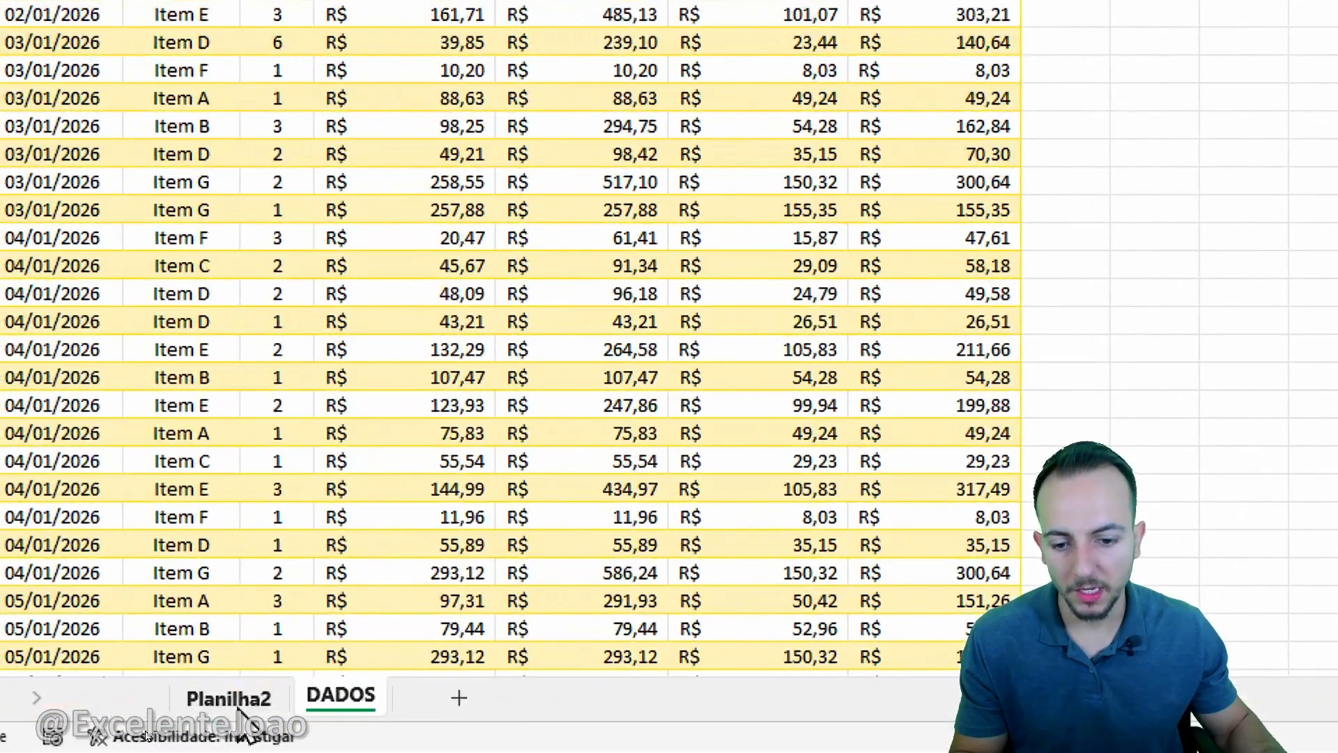
{"action": "left_click", "coordinate": [142, 725]}
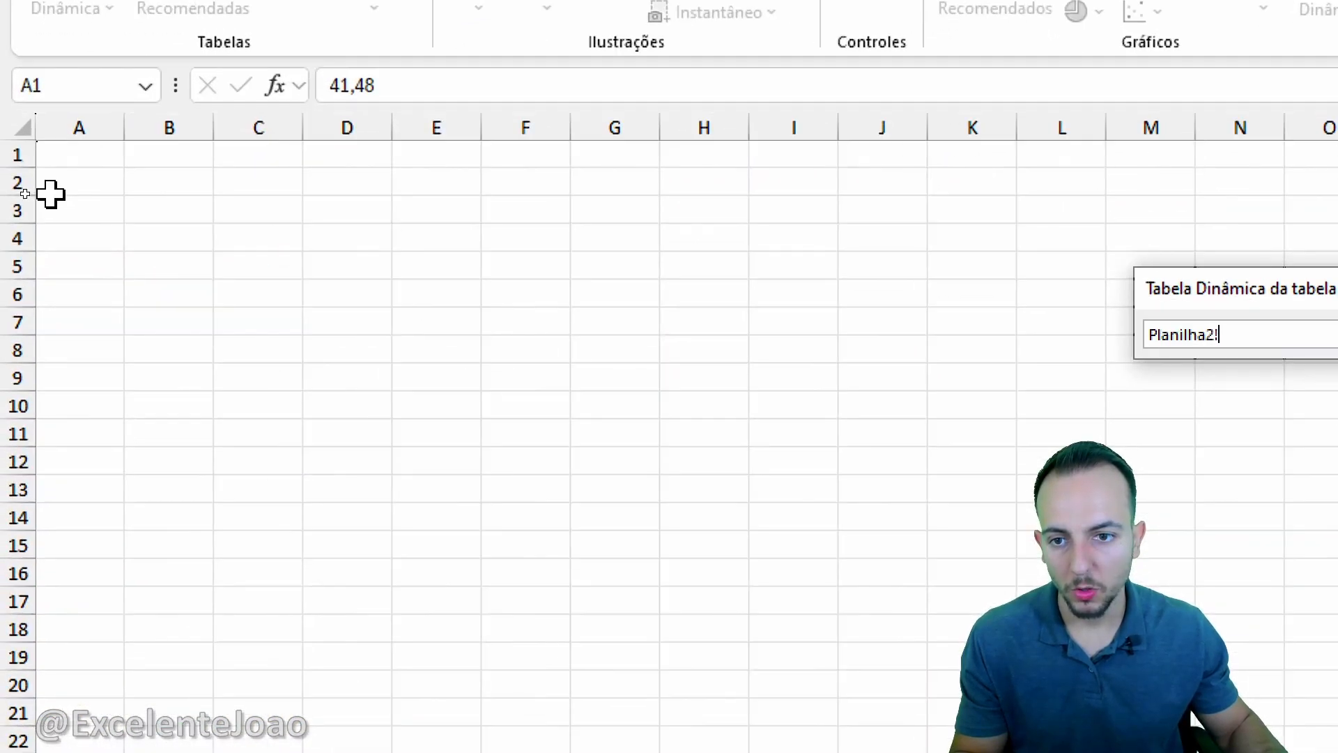
{"action": "left_click", "coordinate": [83, 208]}
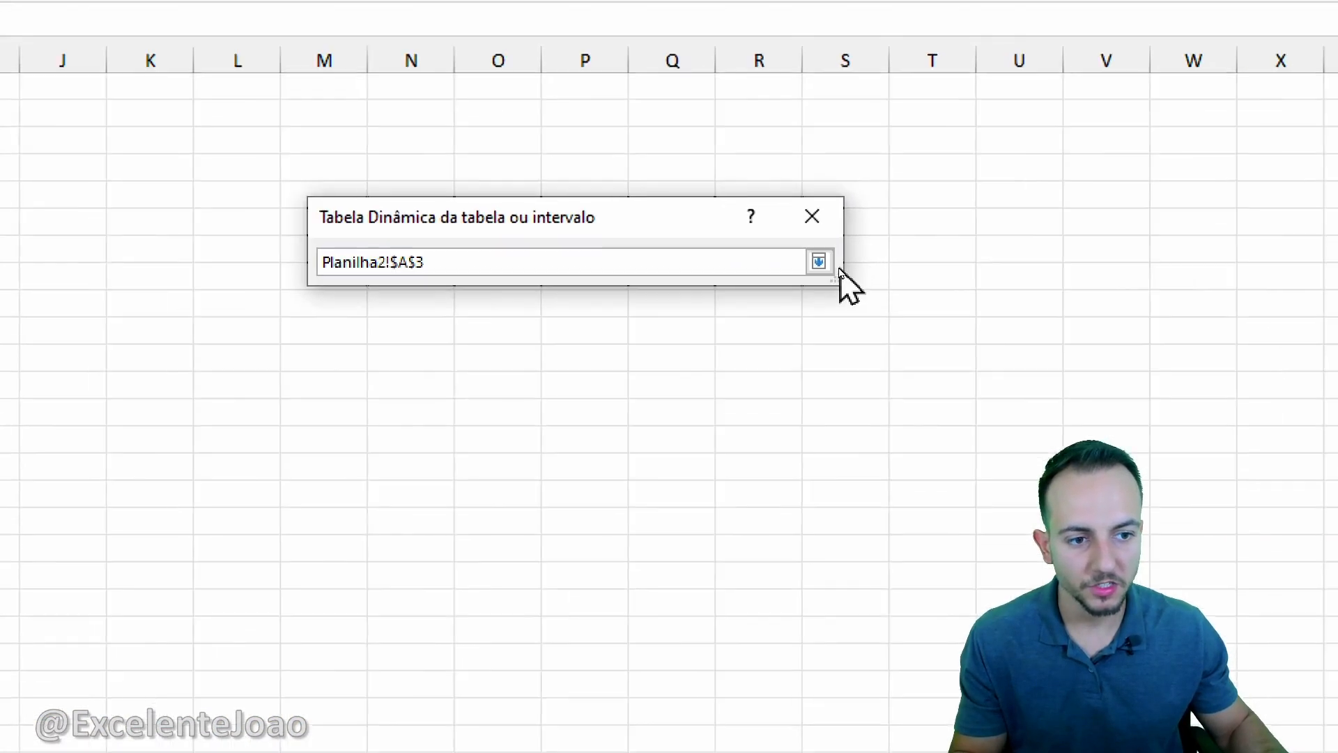
{"action": "left_click", "coordinate": [828, 264]}
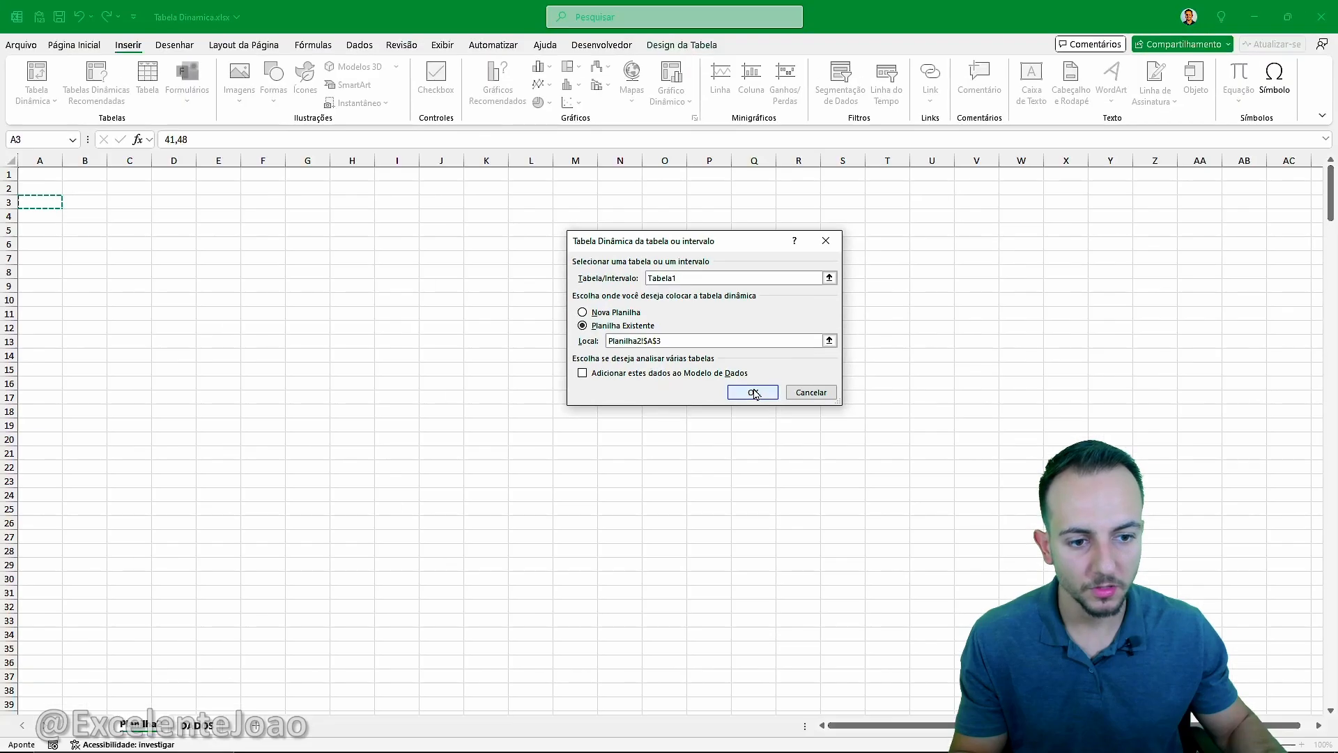
{"action": "left_click", "coordinate": [666, 518]}
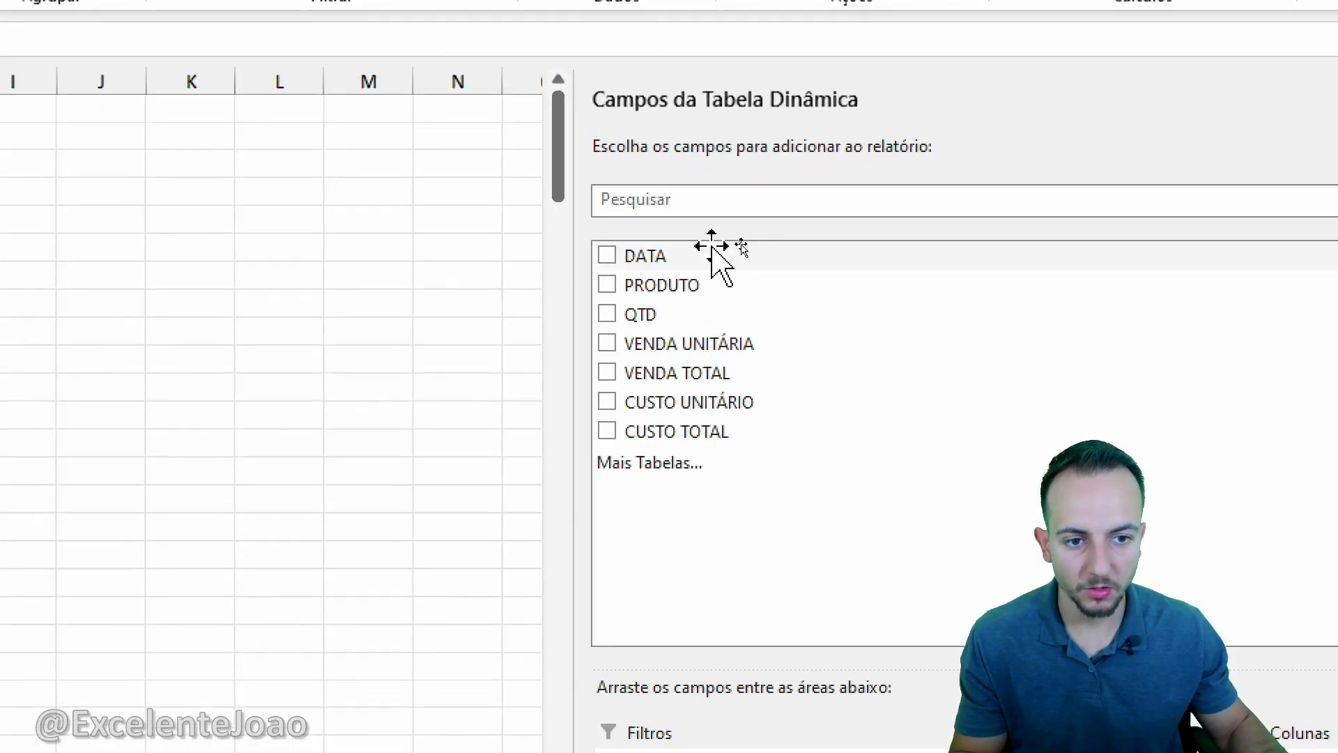
Add the DATA field to the pivot table's rows and VENDA TOTAL to its values.
{"action": "left_click_drag", "start_coordinate": [709, 251], "coordinate": [785, 372]}
{"action": "left_click_drag", "start_coordinate": [809, 653], "coordinate": [729, 675]}
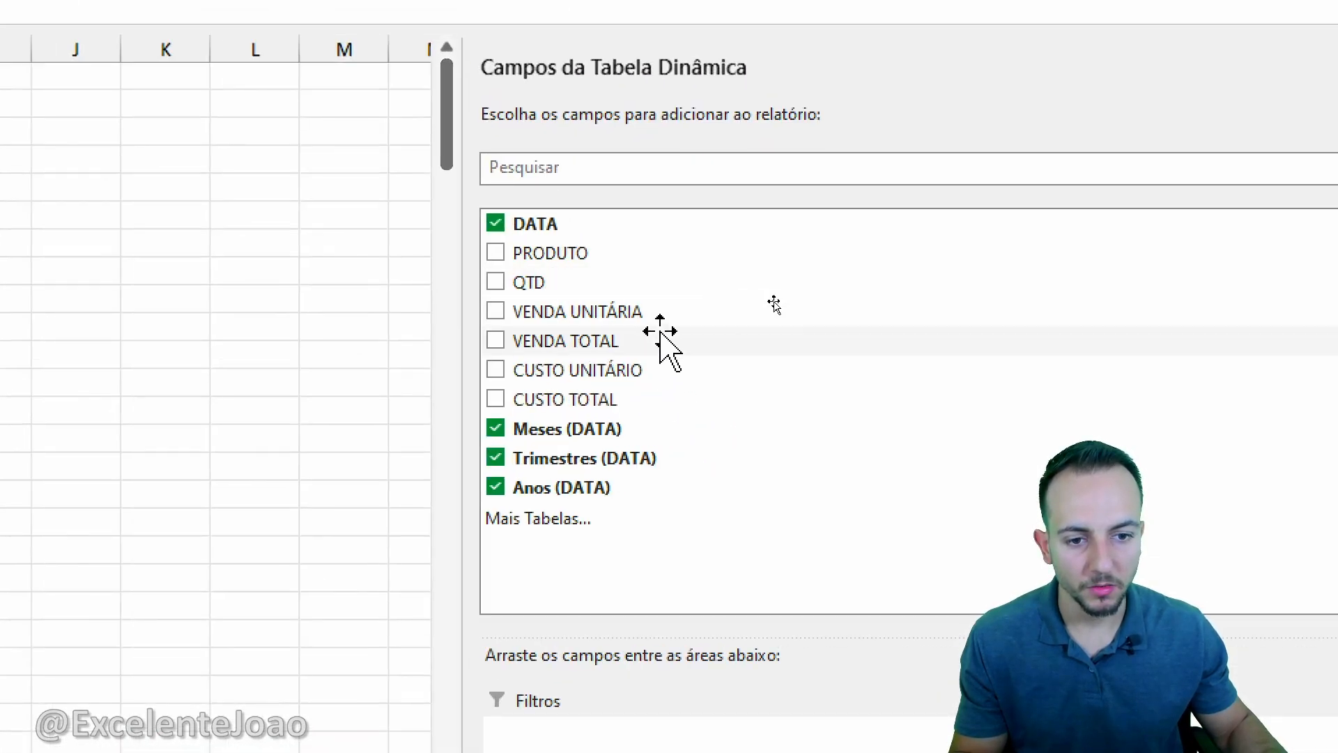
{"action": "left_click_drag", "start_coordinate": [550, 339], "coordinate": [884, 563]}
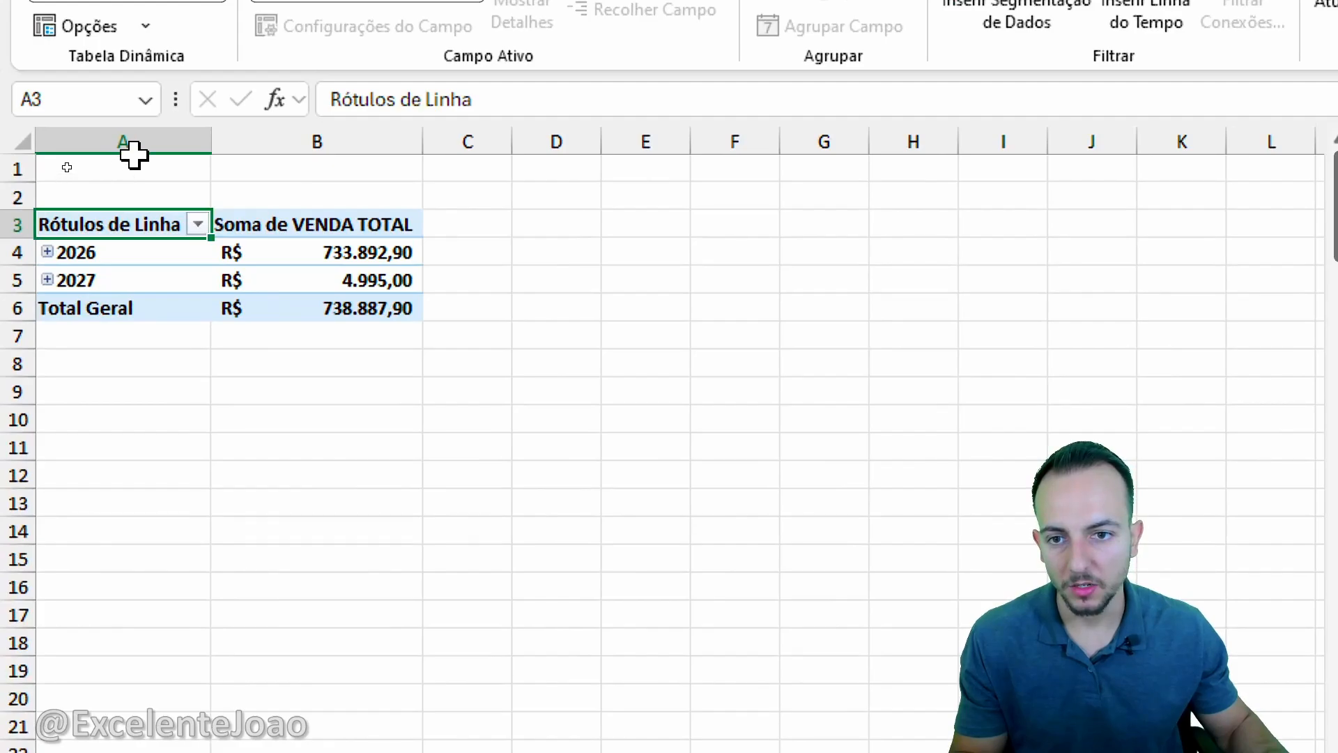
{"action": "left_click_drag", "start_coordinate": [148, 145], "coordinate": [321, 145]}
{"action": "left_click", "coordinate": [332, 394]}
{"action": "key", "text": "ctrl+2"}
{"action": "mouse_move", "coordinate": [397, 265]}
{"action": "left_mouse_down"}
{"action": "mouse_move", "coordinate": [359, 298]}
{"action": "mouse_move", "coordinate": [520, 358]}
{"action": "left_mouse_up"}
{"action": "key", "text": "Escape"}
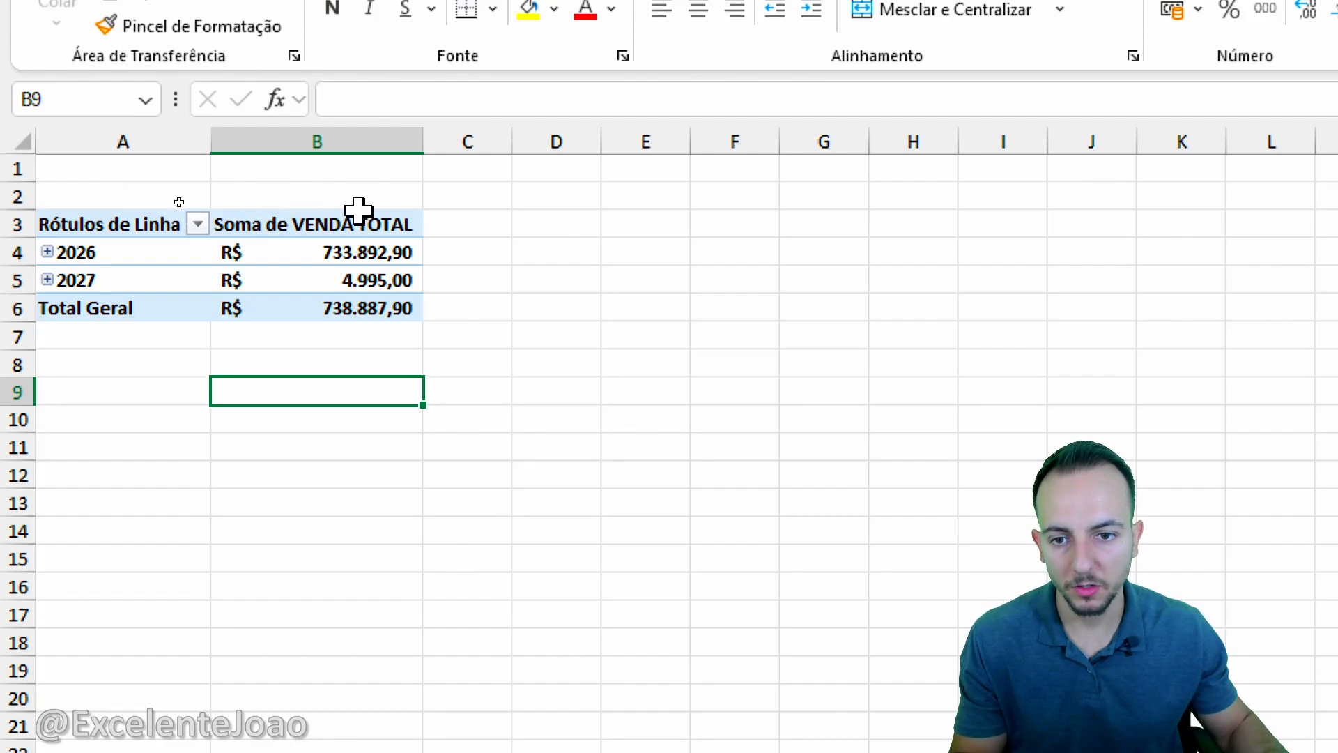
Expand 2026, its Trim1 quarter and that quarter's first month to examine the date levels in the pivot table.
{"action": "left_click", "coordinate": [144, 261]}
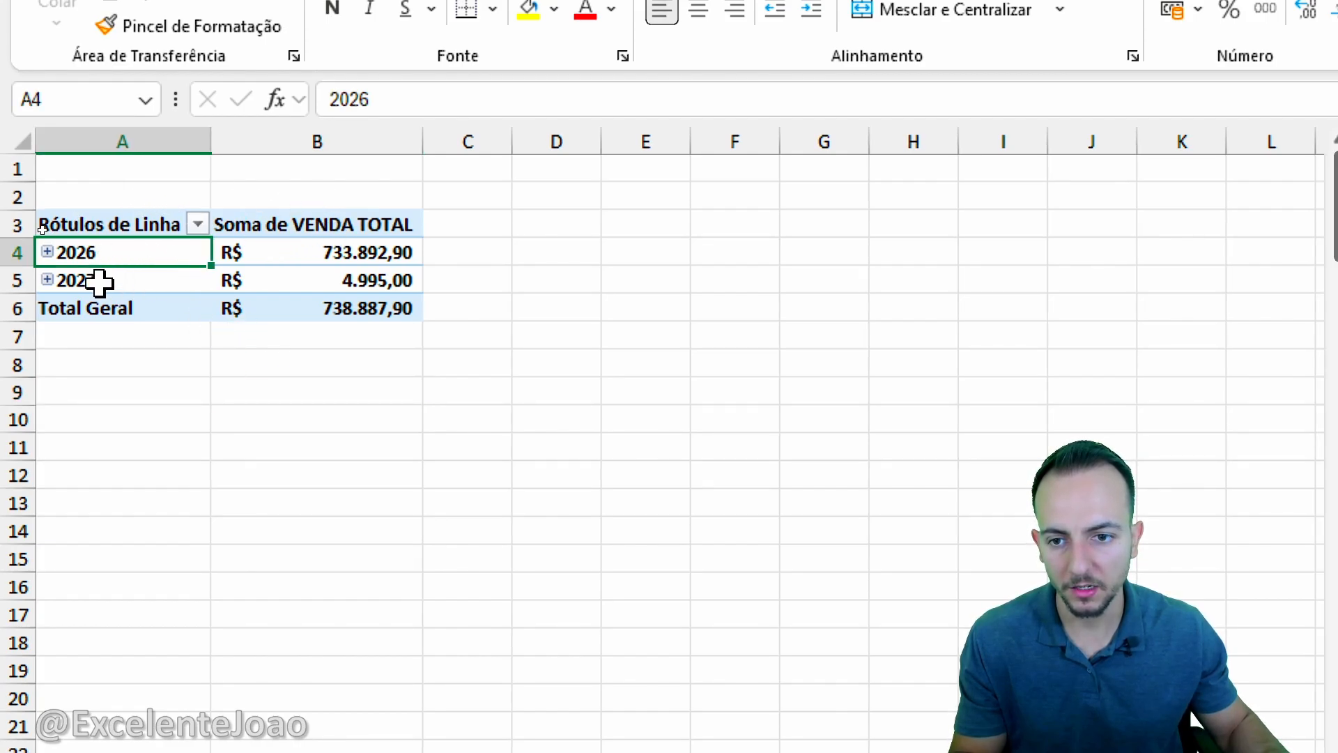
{"action": "left_click", "coordinate": [46, 252]}
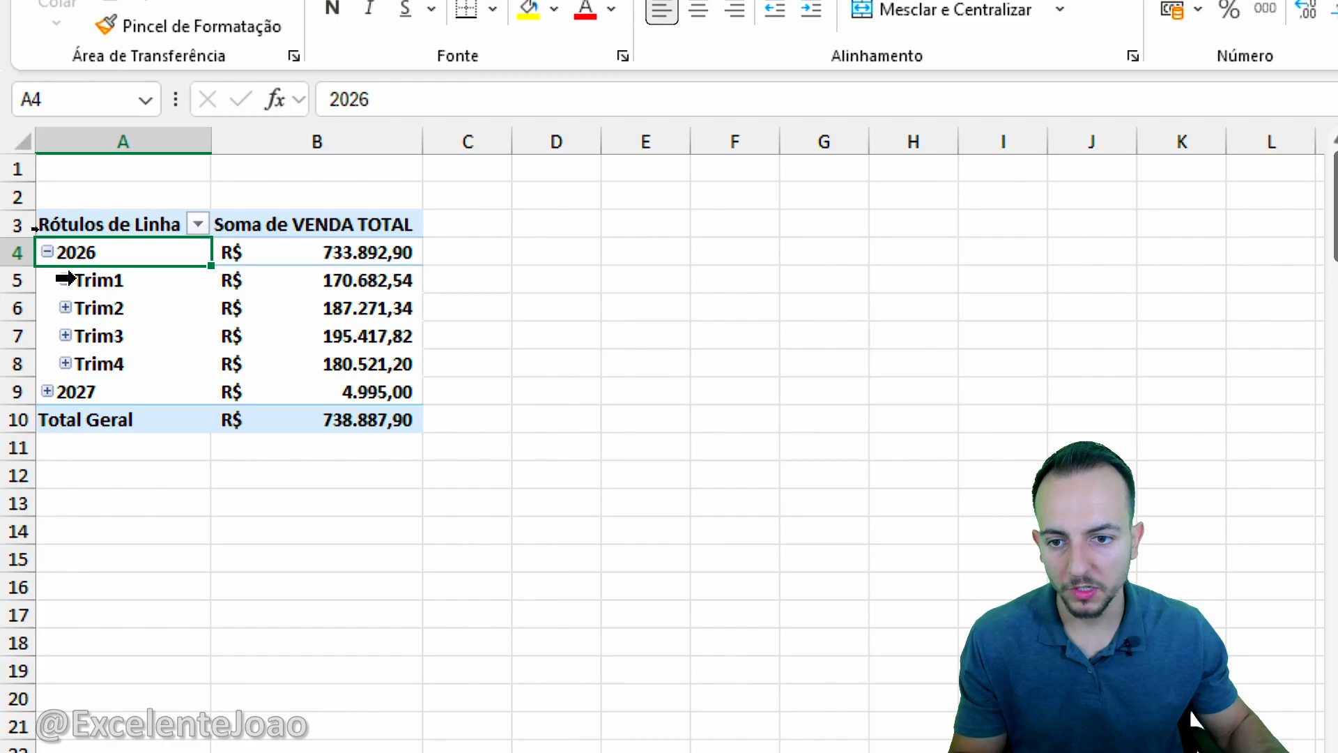
{"action": "left_click", "coordinate": [65, 280]}
{"action": "left_click", "coordinate": [83, 308]}
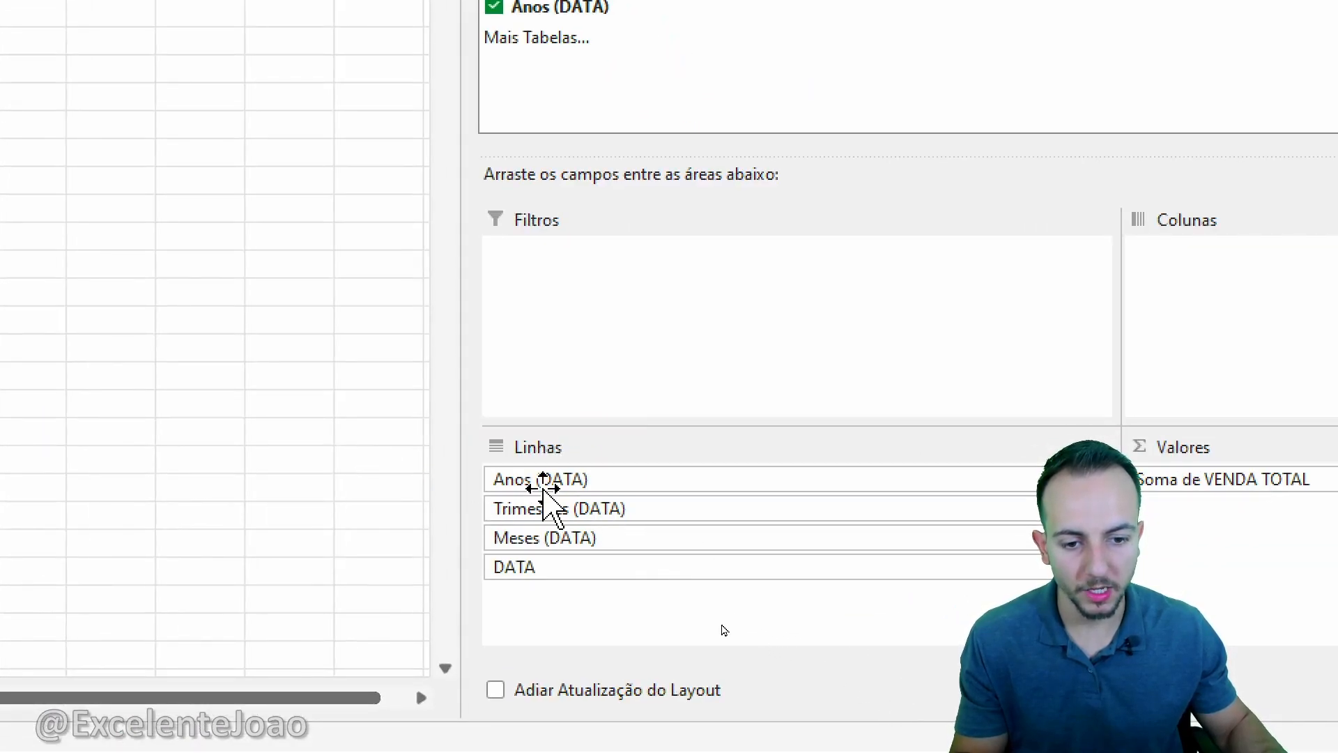
Remove Trimestres (DATA), Meses (DATA) and DATA from the pivot table's rows, keeping only Anos (DATA).
{"action": "left_click", "coordinate": [556, 511]}
{"action": "left_click", "coordinate": [628, 445]}
{"action": "left_click", "coordinate": [535, 509]}
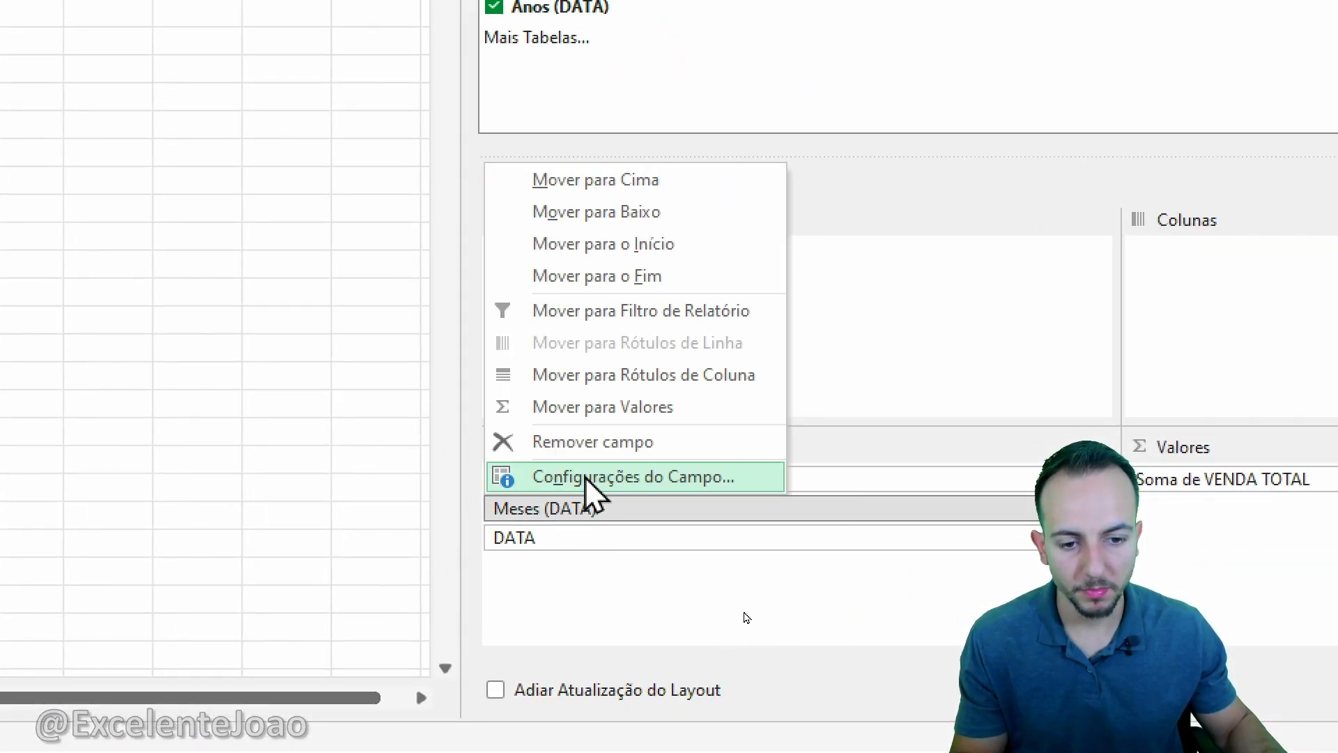
{"action": "left_click", "coordinate": [579, 439]}
{"action": "left_click", "coordinate": [559, 508]}
{"action": "left_click", "coordinate": [579, 439]}
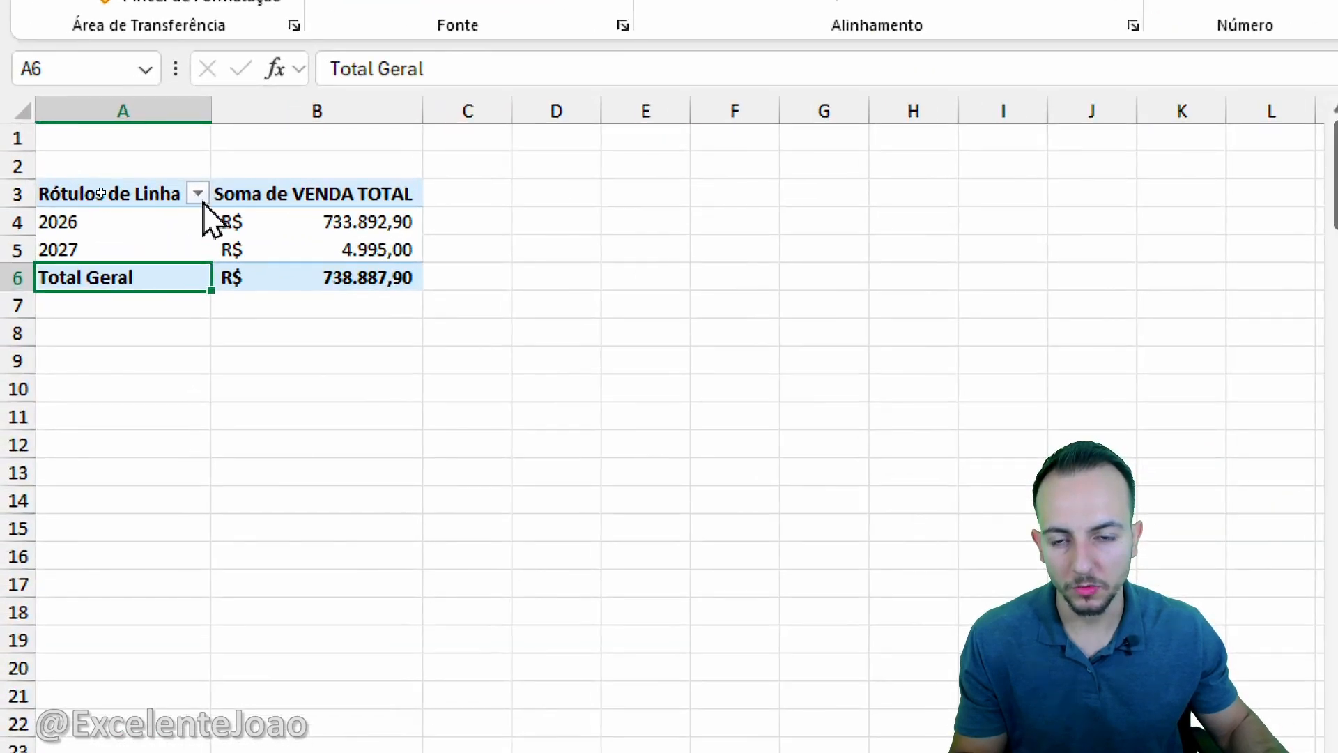
Copy the yearly pivot table in columns A:B and paste it starting at cell D1.
{"action": "left_click_drag", "start_coordinate": [144, 111], "coordinate": [365, 133]}
{"action": "key", "text": "ctrl+c"}
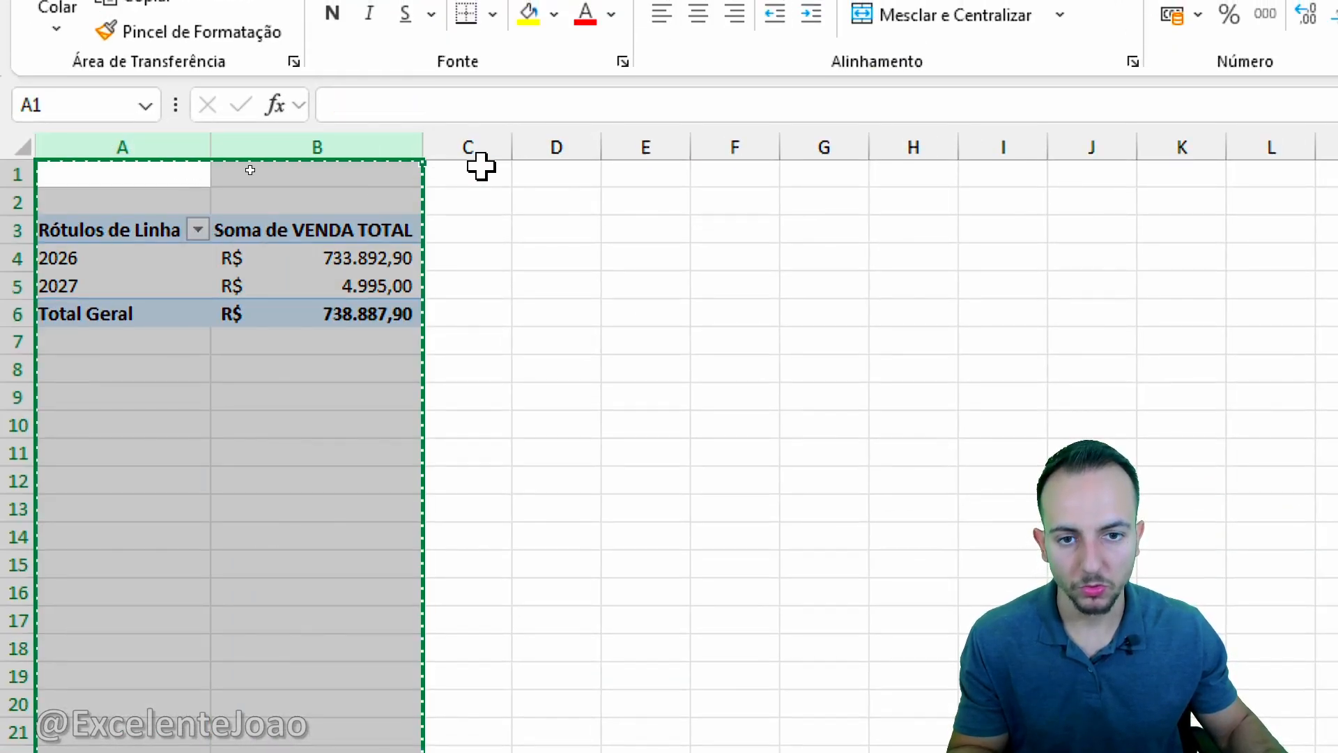
{"action": "left_click", "coordinate": [568, 167]}
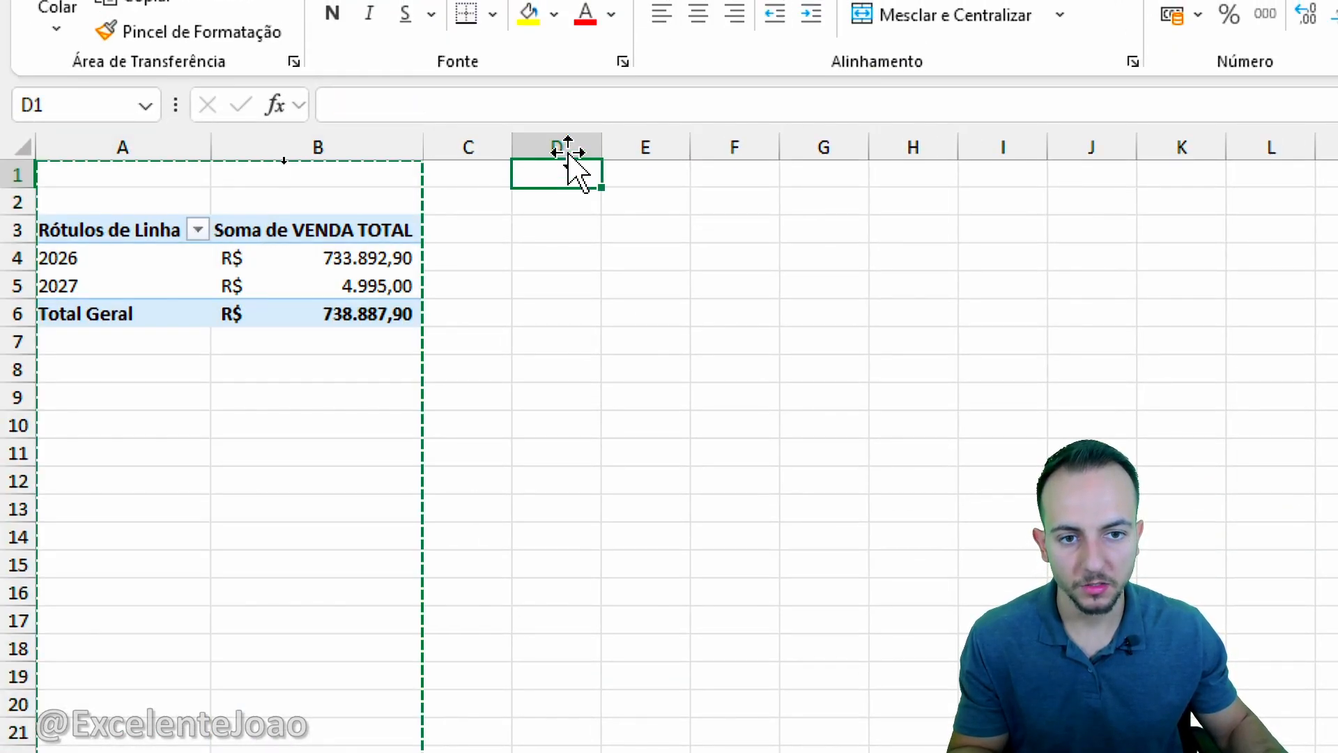
{"action": "key", "text": "ctrl+v"}
Replace Anos (DATA) with Meses (DATA) in the rows of the copied pivot table at column D.
{"action": "left_click", "coordinate": [645, 266]}
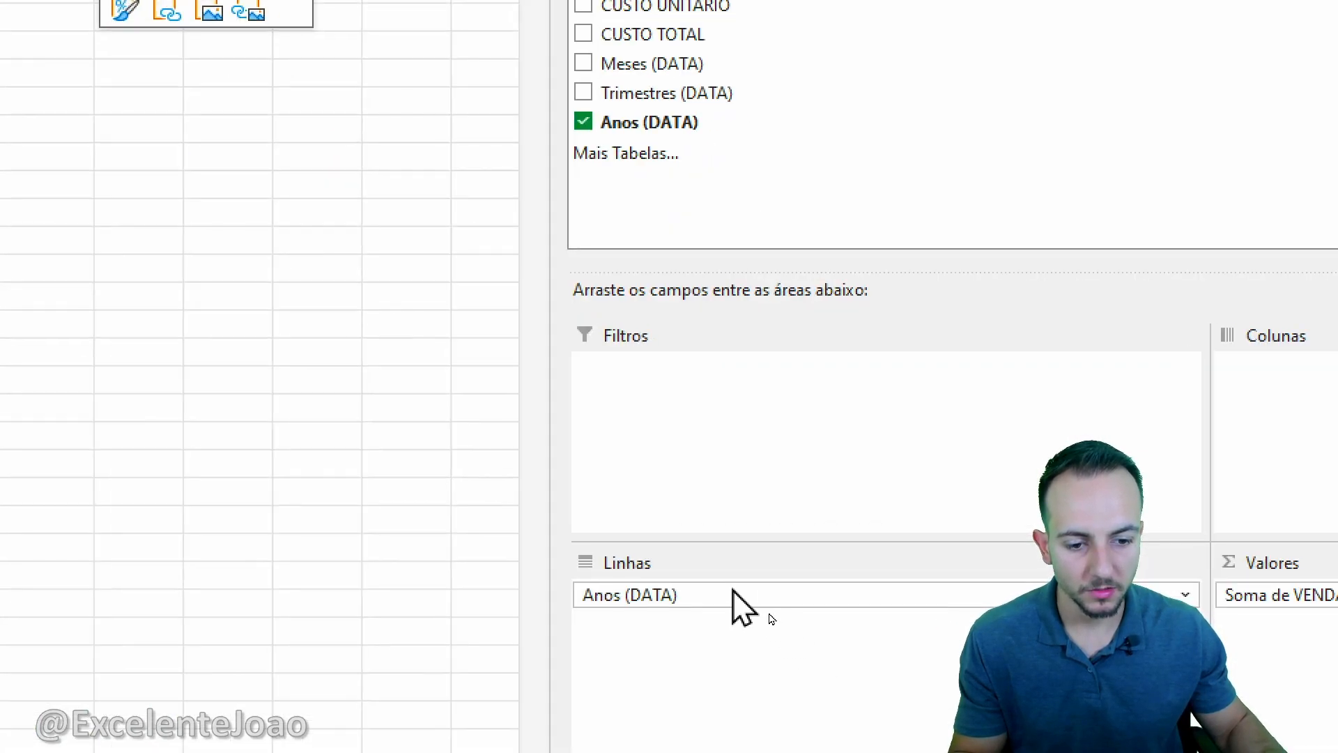
{"action": "left_click", "coordinate": [734, 594]}
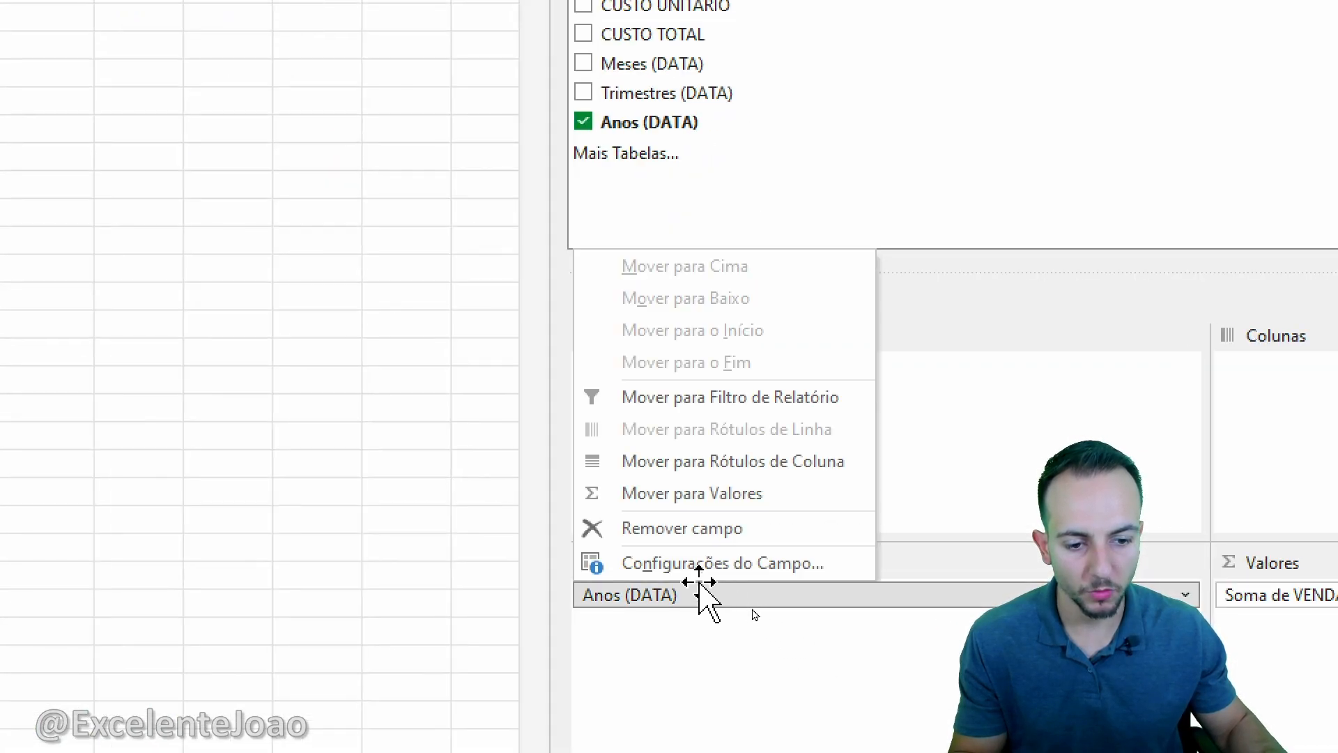
{"action": "left_click", "coordinate": [681, 526]}
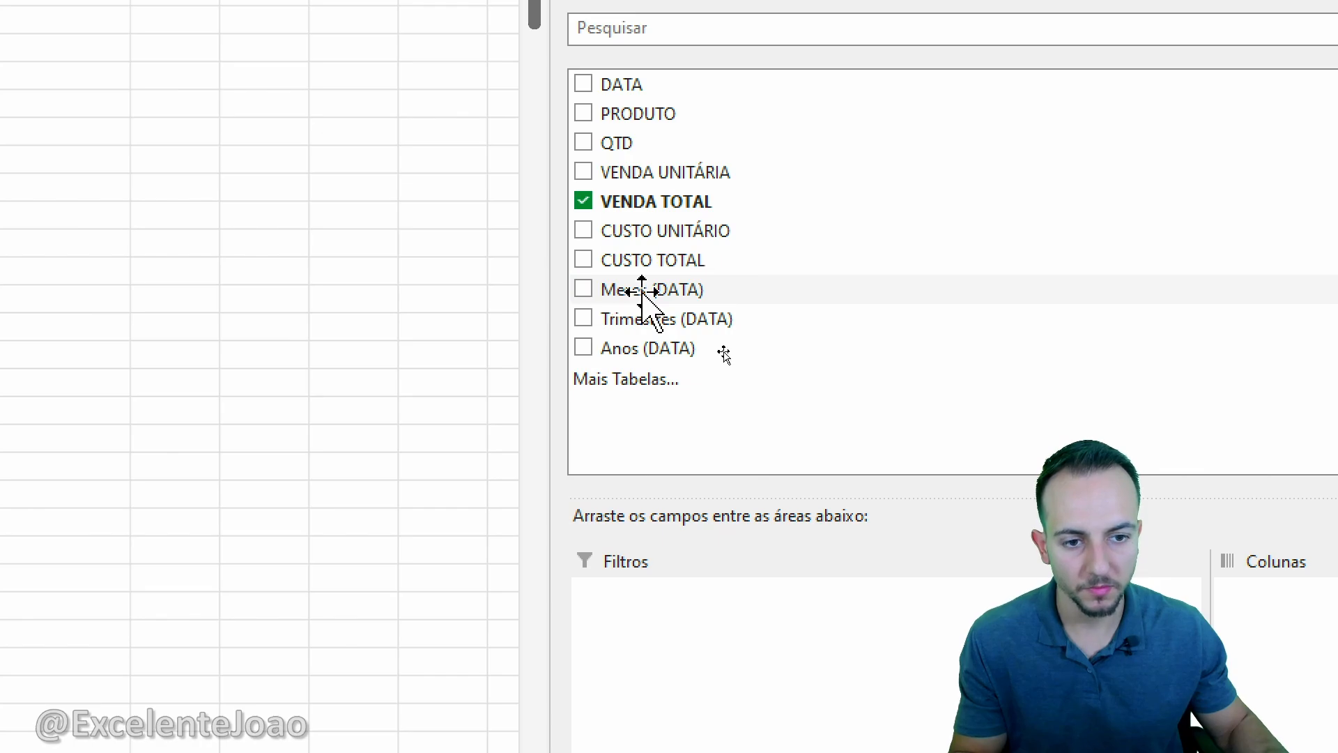
{"action": "left_click_drag", "start_coordinate": [642, 299], "coordinate": [697, 675]}
Copy the monthly pivot table in columns D:E and paste it starting at column G.
{"action": "left_click_drag", "start_coordinate": [300, 160], "coordinate": [397, 161]}
{"action": "key", "text": "ctrl+c"}
{"action": "left_click_drag", "start_coordinate": [516, 160], "coordinate": [561, 160]}
{"action": "key", "text": "ctrl+v"}
Replace Meses (DATA) with the DATA field in the rows of the pivot table at column G.
{"action": "left_click", "coordinate": [560, 230]}
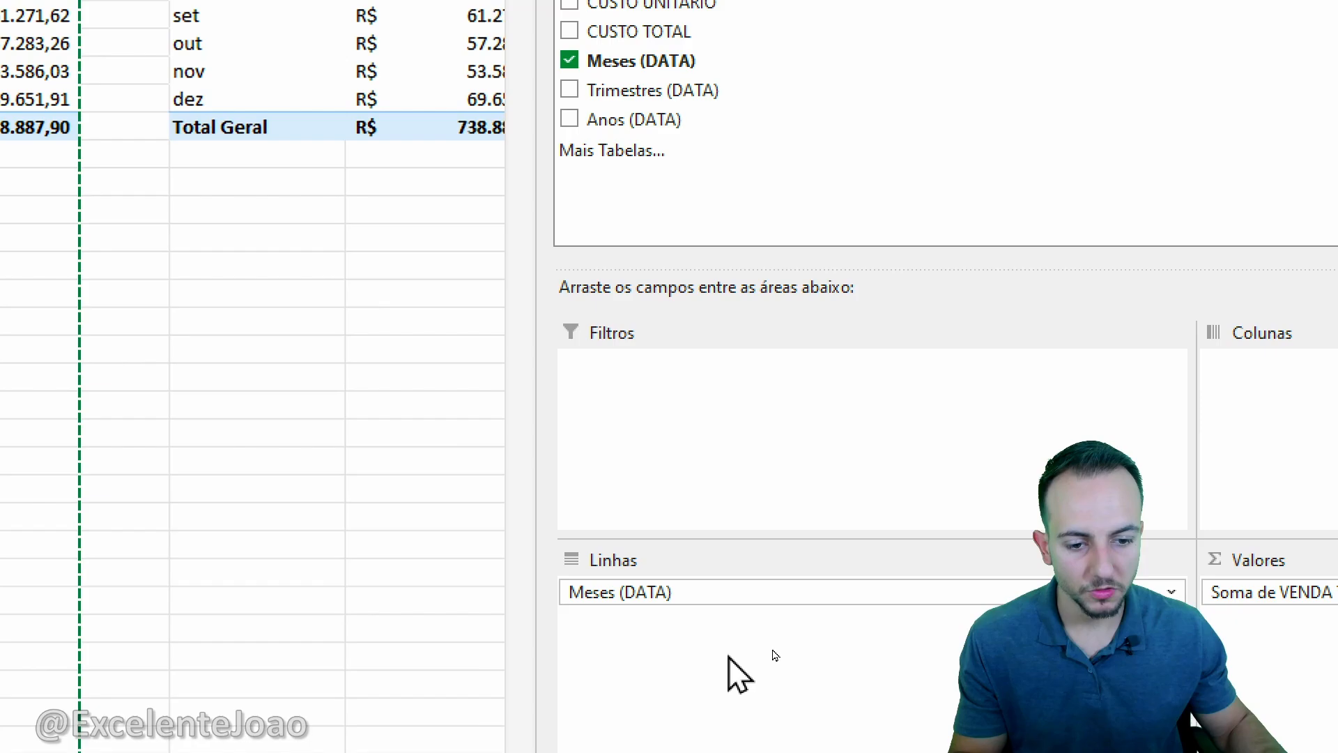
{"action": "left_click", "coordinate": [721, 592]}
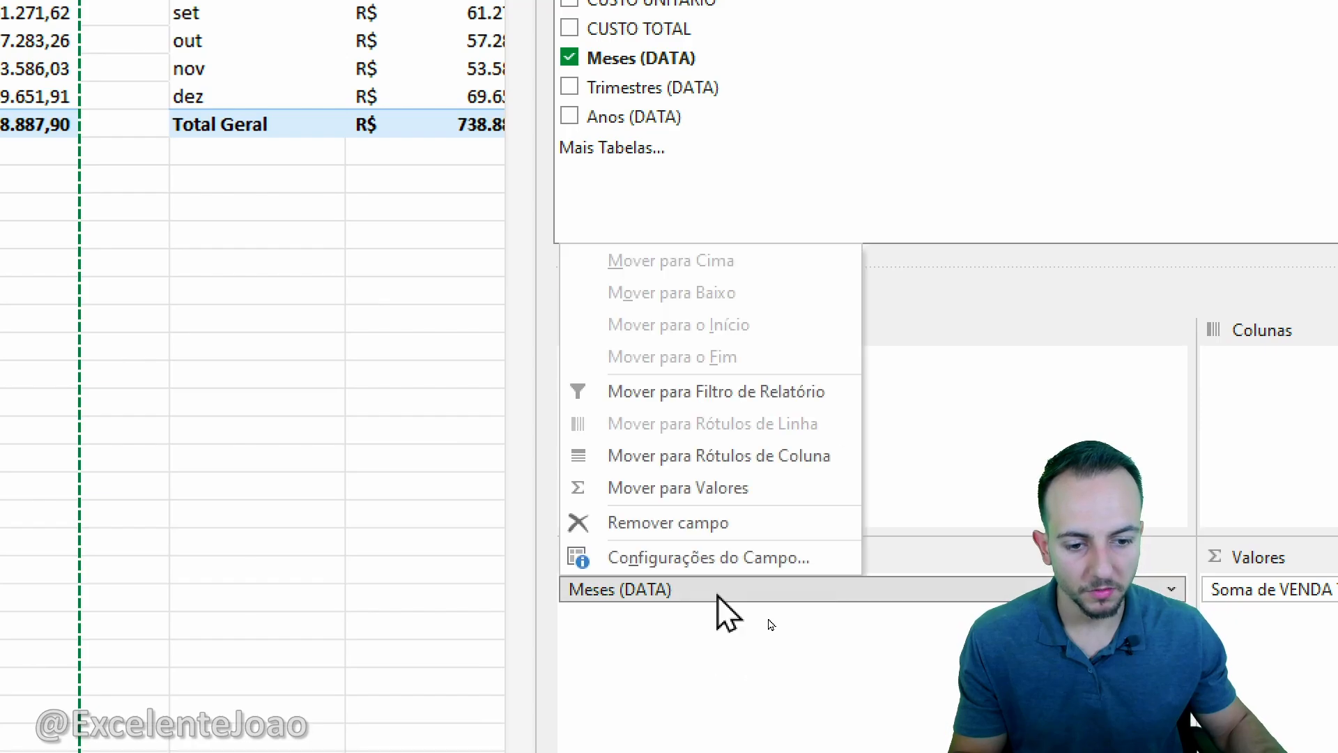
{"action": "left_click", "coordinate": [725, 520]}
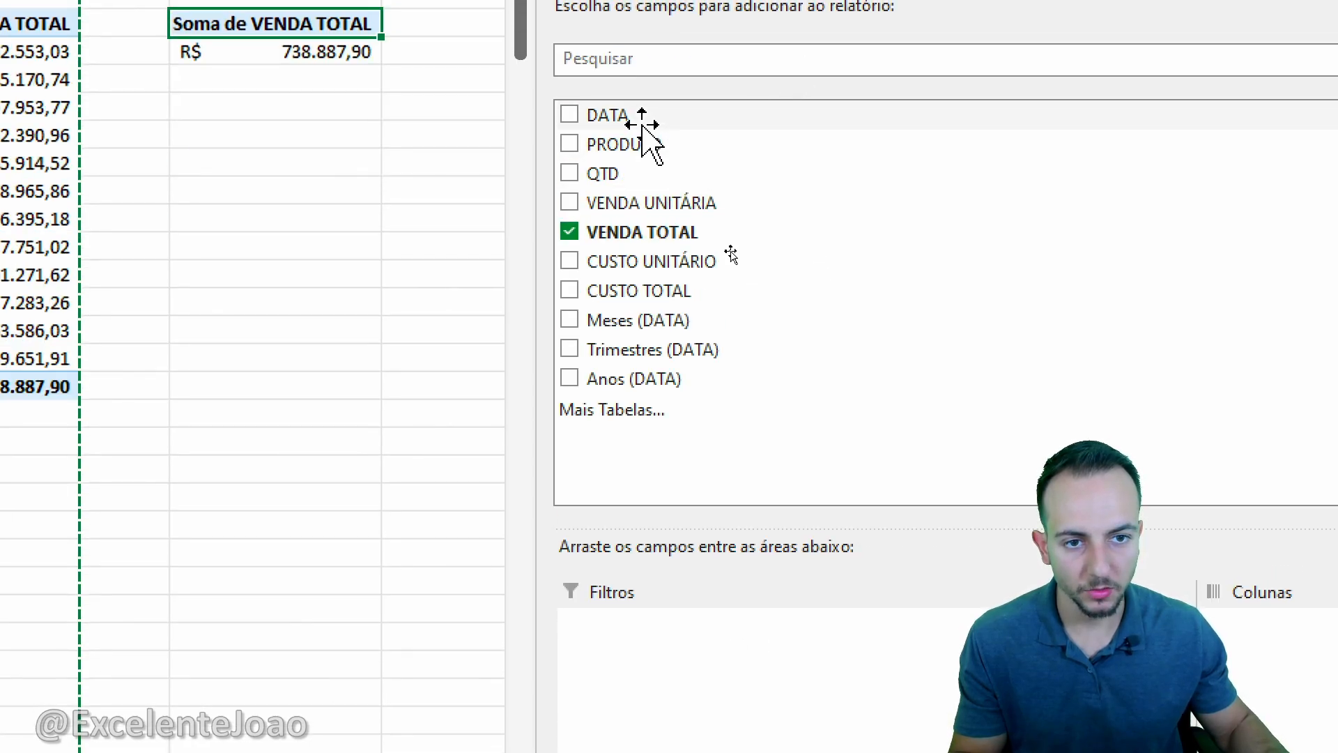
{"action": "left_click_drag", "start_coordinate": [642, 113], "coordinate": [725, 752]}
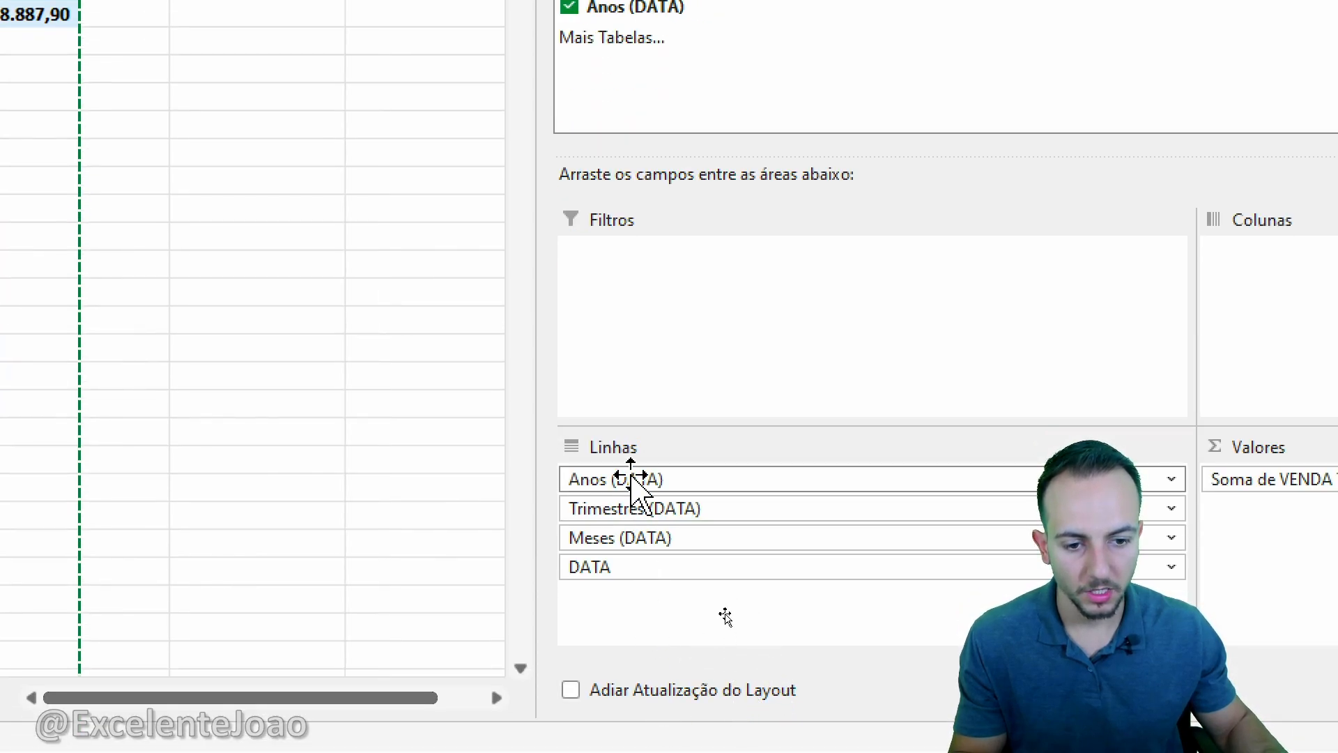
Remove Anos (DATA), Trimestres (DATA) and Meses (DATA) from the rows of the column G pivot table, keeping only DATA, and end the copy selection.
{"action": "left_click", "coordinate": [627, 479]}
{"action": "left_click", "coordinate": [669, 413]}
{"action": "left_click", "coordinate": [635, 479]}
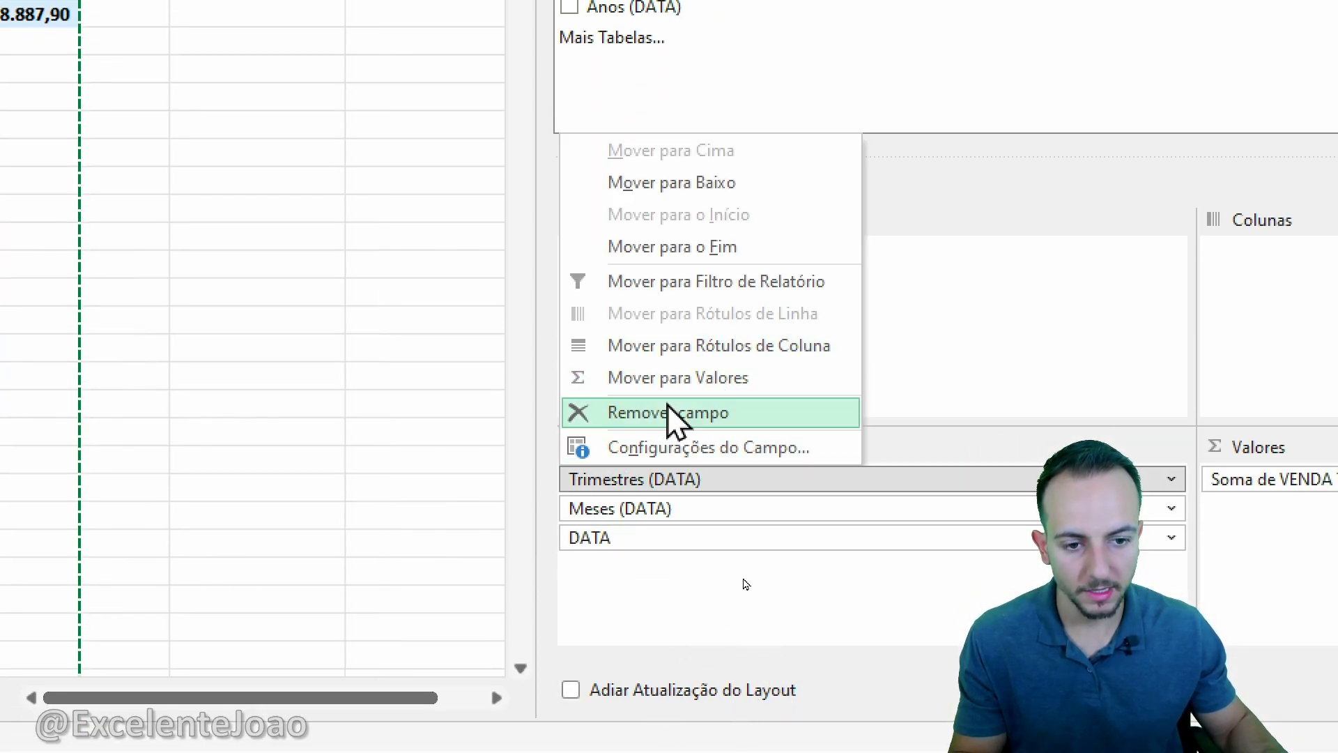
{"action": "left_click", "coordinate": [669, 413]}
{"action": "left_click", "coordinate": [627, 479]}
{"action": "left_click", "coordinate": [669, 412]}
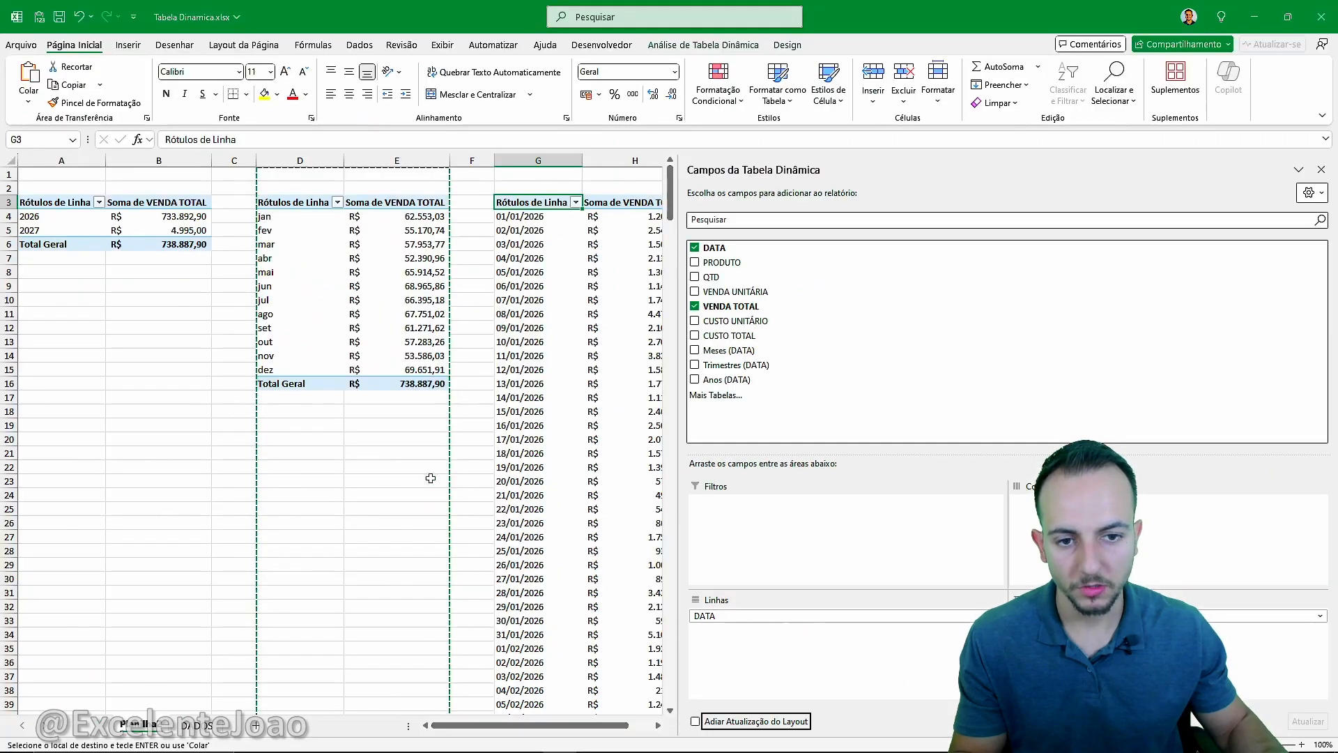
{"action": "left_click", "coordinate": [389, 478]}
{"action": "key", "text": "Escape"}
{"action": "left_click", "coordinate": [283, 427]}
{"action": "left_click", "coordinate": [172, 355]}
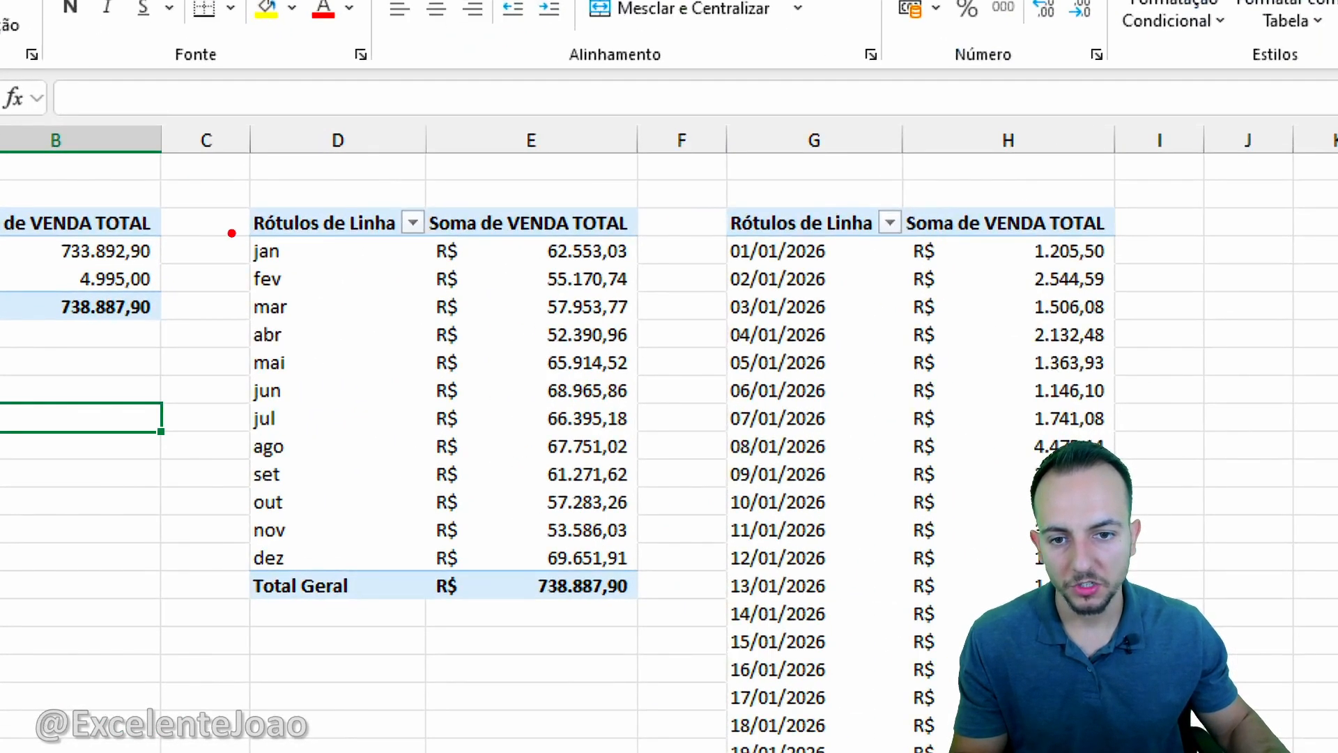
{"action": "mouse_move", "coordinate": [231, 232]}
{"action": "left_mouse_down"}
{"action": "mouse_move", "coordinate": [307, 269]}
{"action": "mouse_move", "coordinate": [460, 250]}
{"action": "left_mouse_up"}
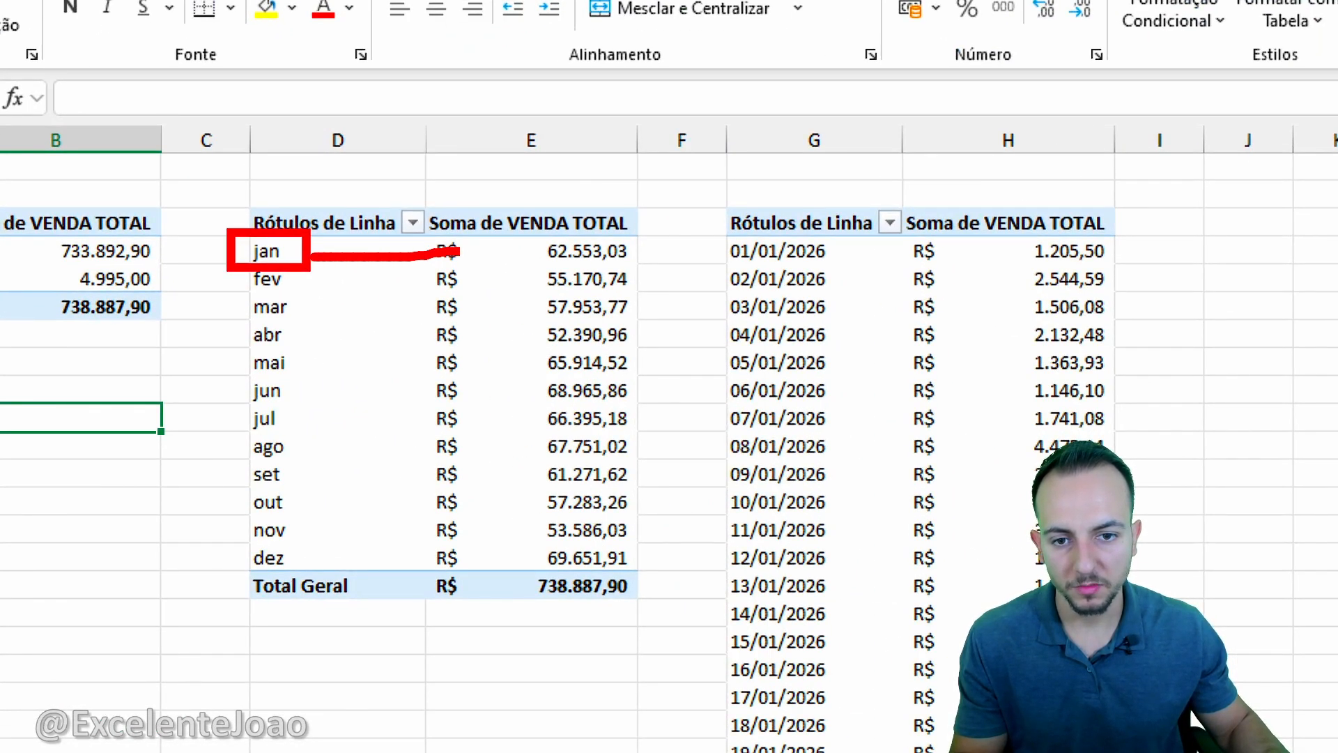
{"action": "left_click_drag", "start_coordinate": [551, 239], "coordinate": [669, 256]}
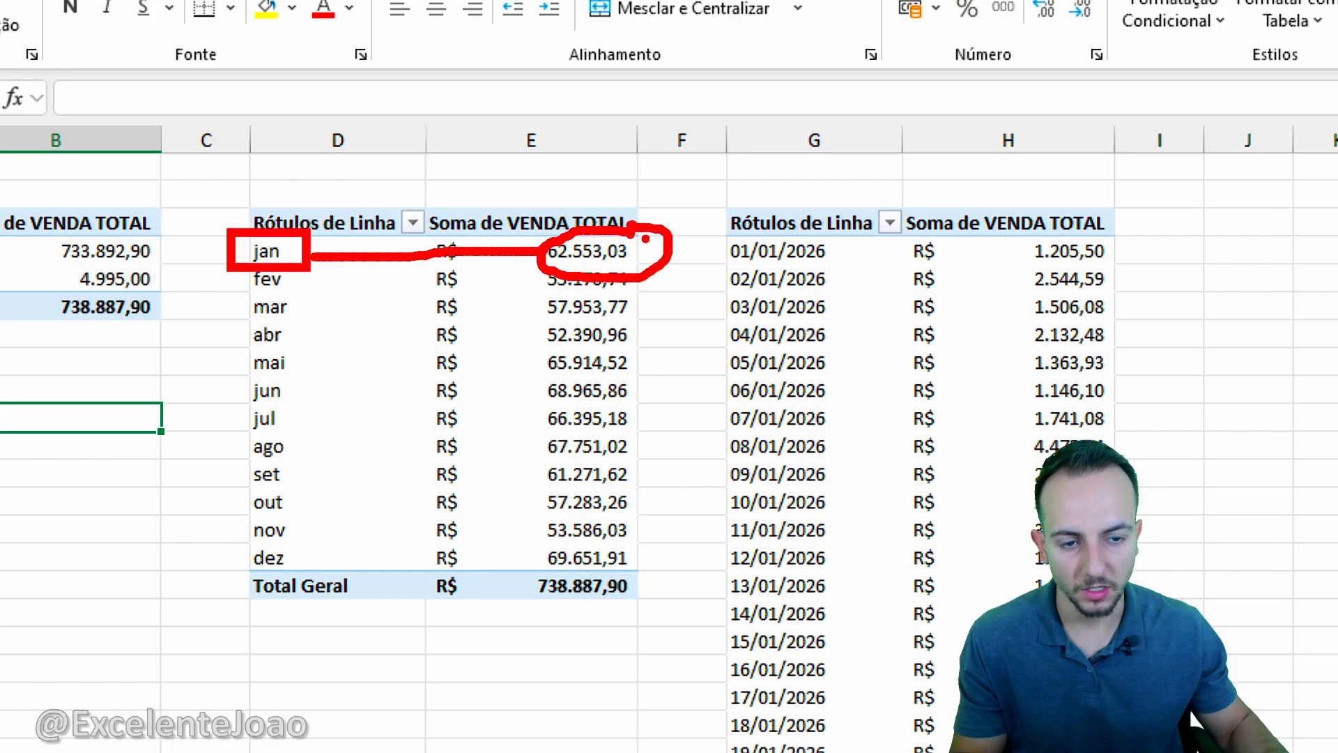
{"action": "left_click_drag", "start_coordinate": [279, 309], "coordinate": [392, 216]}
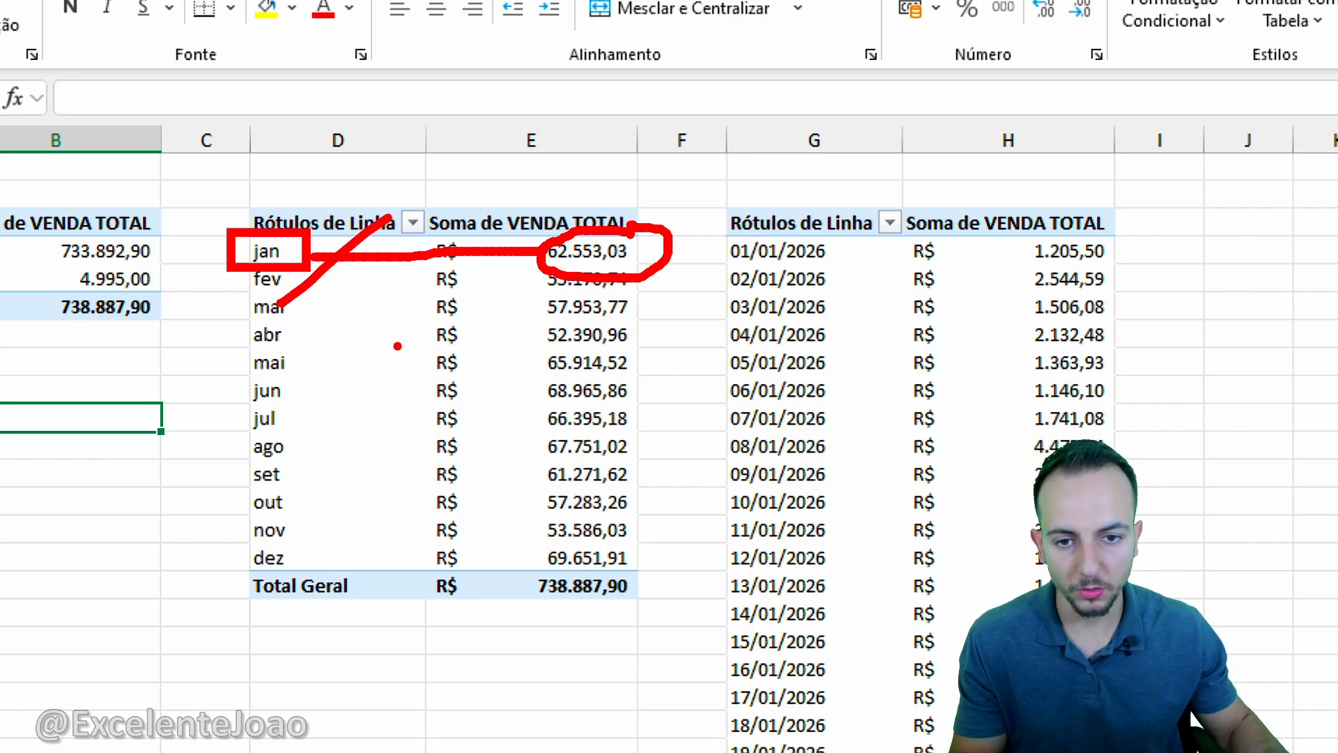
{"action": "left_click_drag", "start_coordinate": [561, 185], "coordinate": [493, 315]}
{"action": "key", "text": "Escape"}
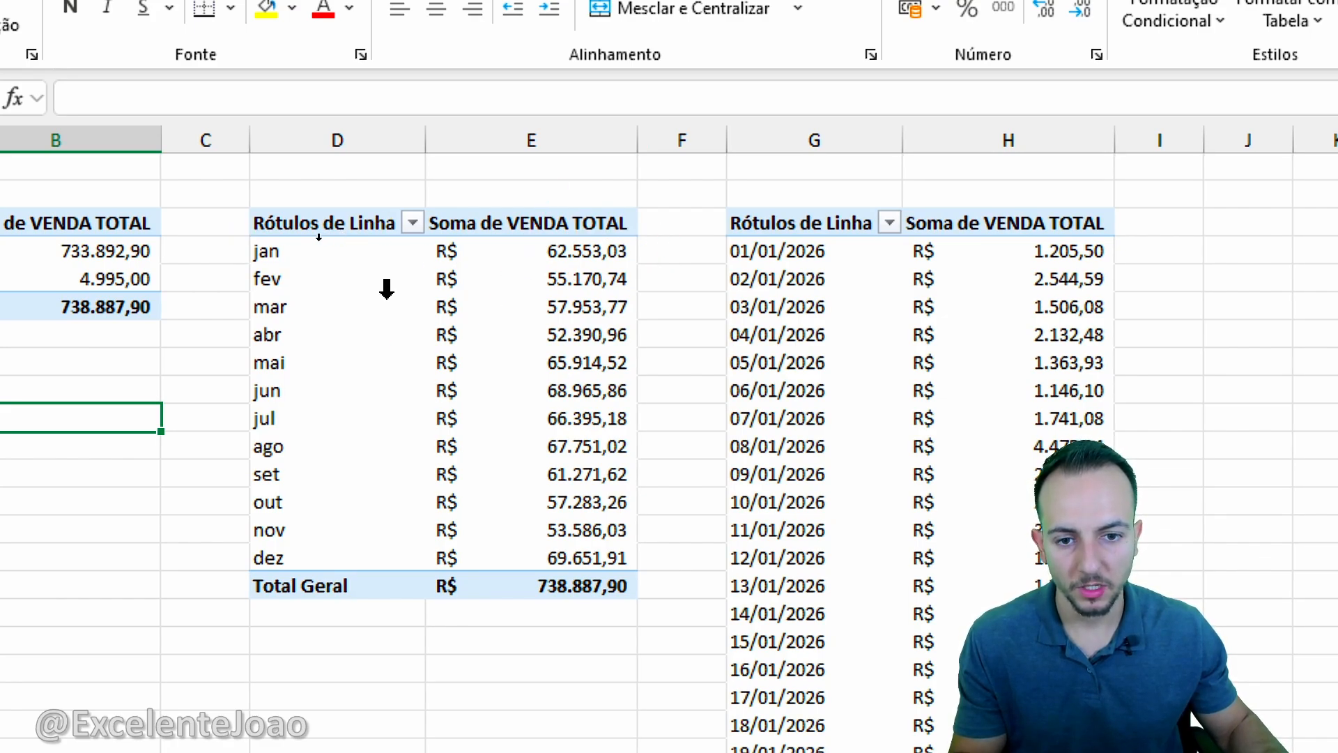
Add Anos (DATA) to the rows of the column D pivot table and place it above Meses (DATA).
{"action": "left_click", "coordinate": [364, 286]}
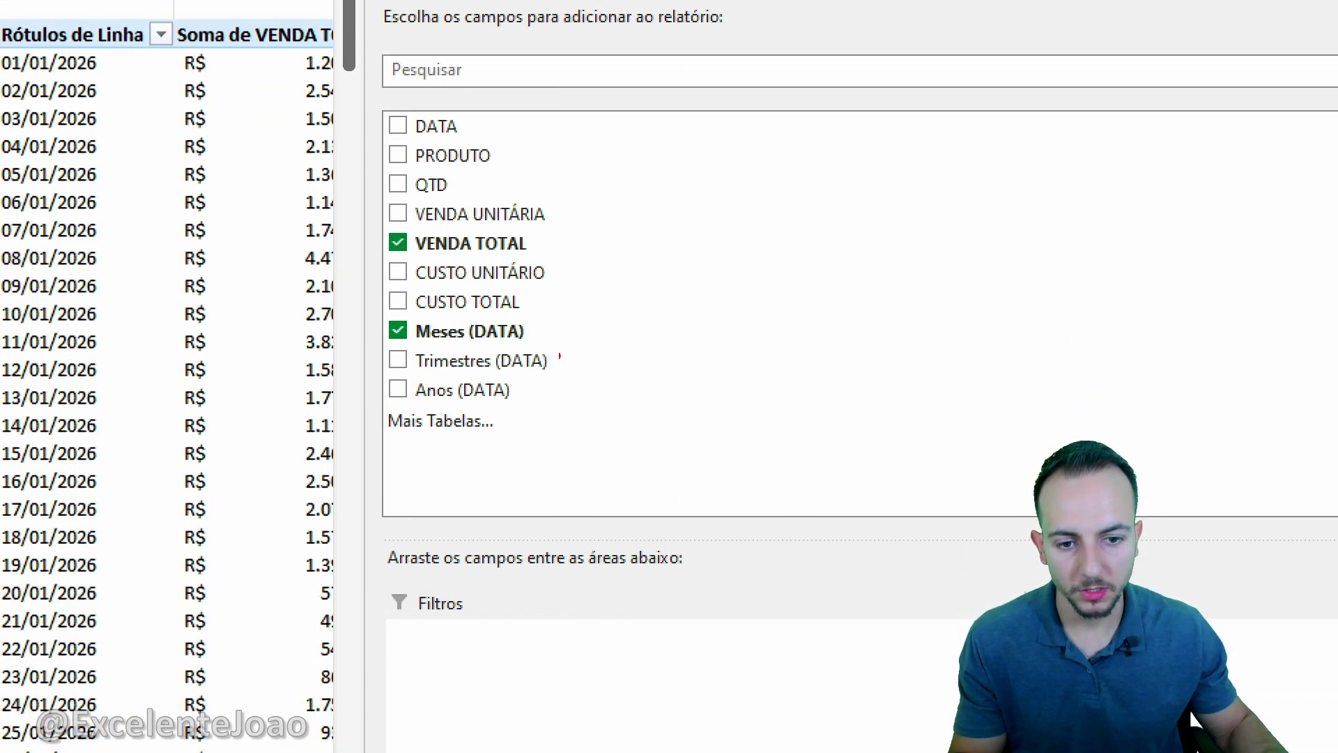
{"action": "left_click_drag", "start_coordinate": [559, 357], "coordinate": [551, 361]}
{"action": "key", "text": "Escape"}
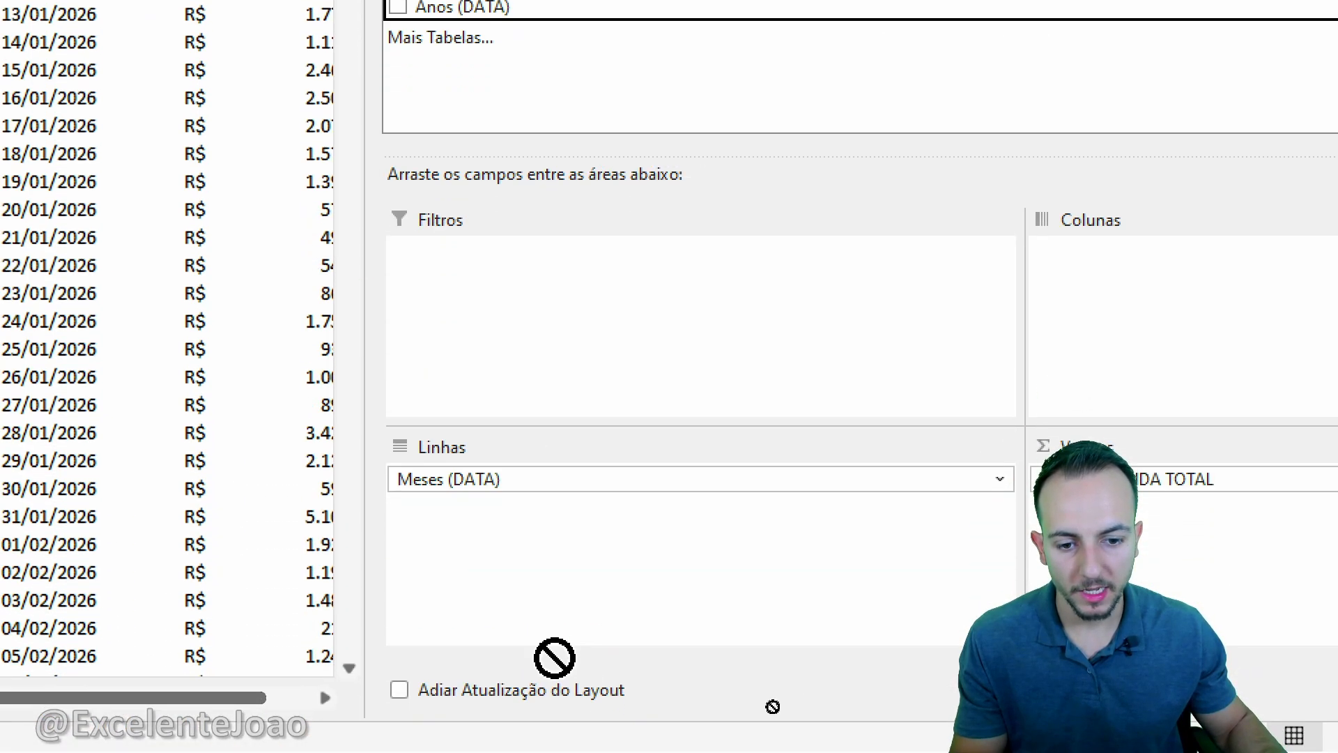
{"action": "left_click_drag", "start_coordinate": [555, 657], "coordinate": [568, 628]}
{"action": "key", "text": "ctrl+2"}
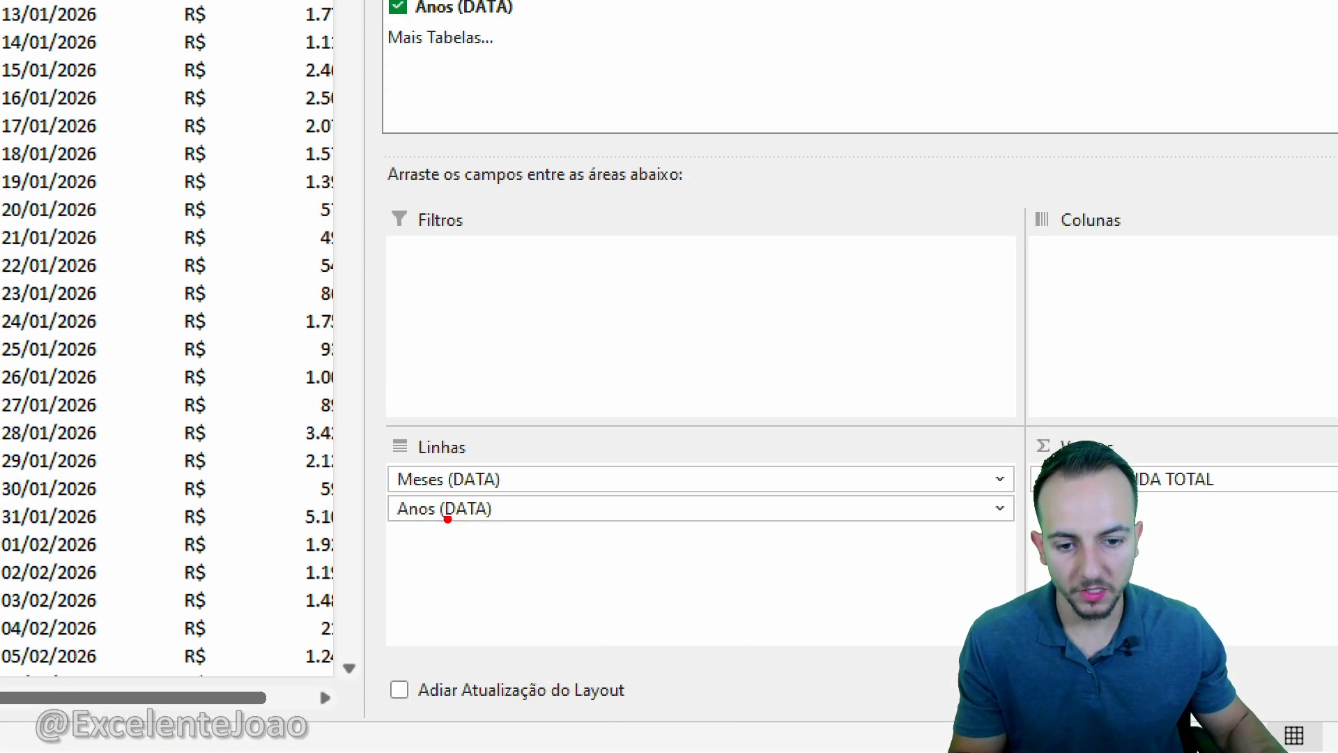
{"action": "mouse_move", "coordinate": [404, 443]}
{"action": "left_mouse_down"}
{"action": "mouse_move", "coordinate": [436, 516]}
{"action": "mouse_move", "coordinate": [484, 472]}
{"action": "left_mouse_up"}
{"action": "key", "text": "Escape"}
{"action": "left_click", "coordinate": [484, 472]}
{"action": "left_click", "coordinate": [447, 556]}
{"action": "key", "text": "ctrl+2"}
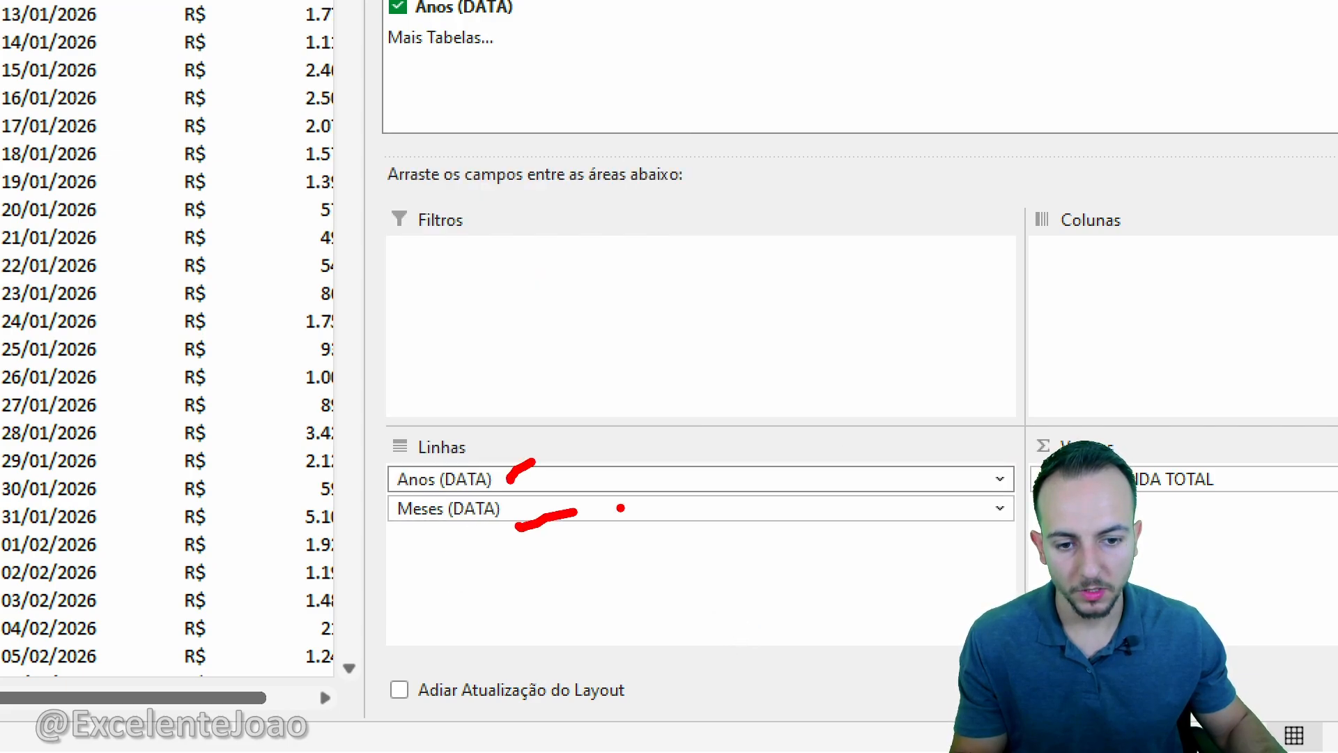
{"action": "key", "text": "Escape"}
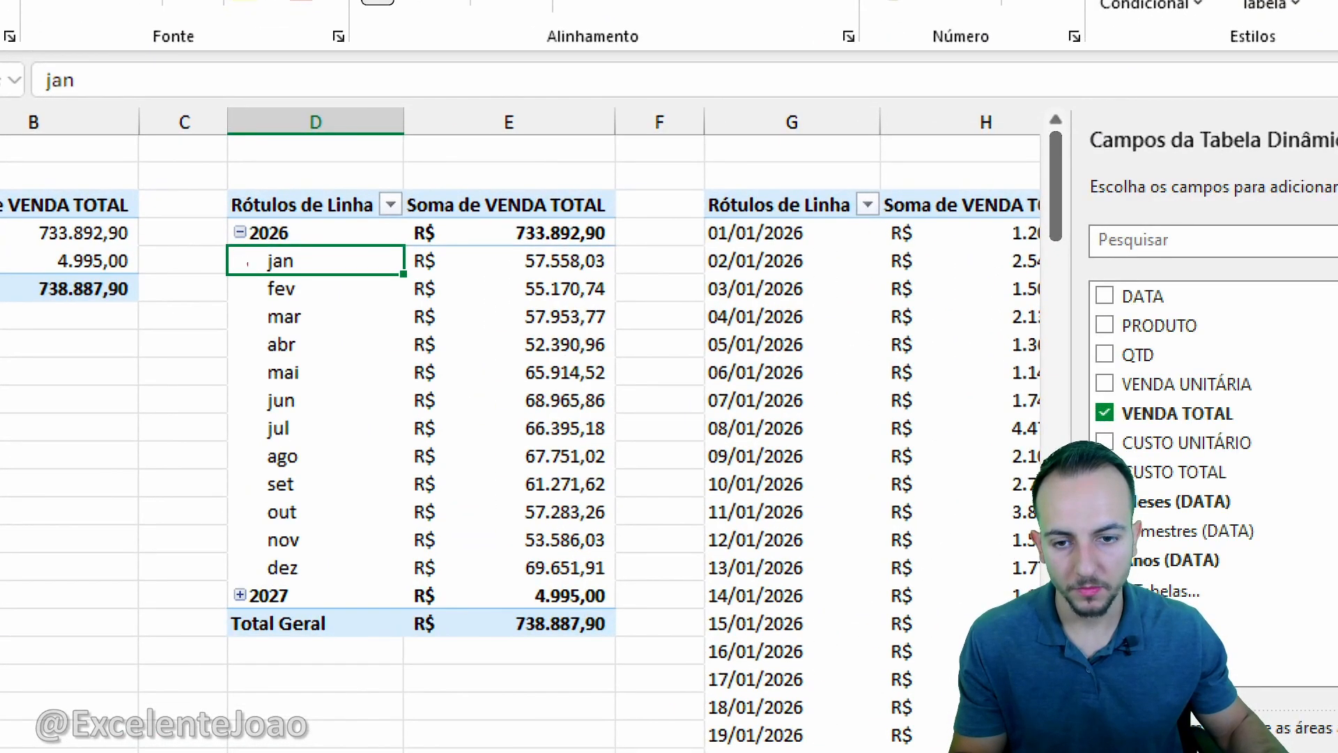
Expand the 2027 group in the column D pivot table to list its months.
{"action": "left_click_drag", "start_coordinate": [311, 281], "coordinate": [334, 558]}
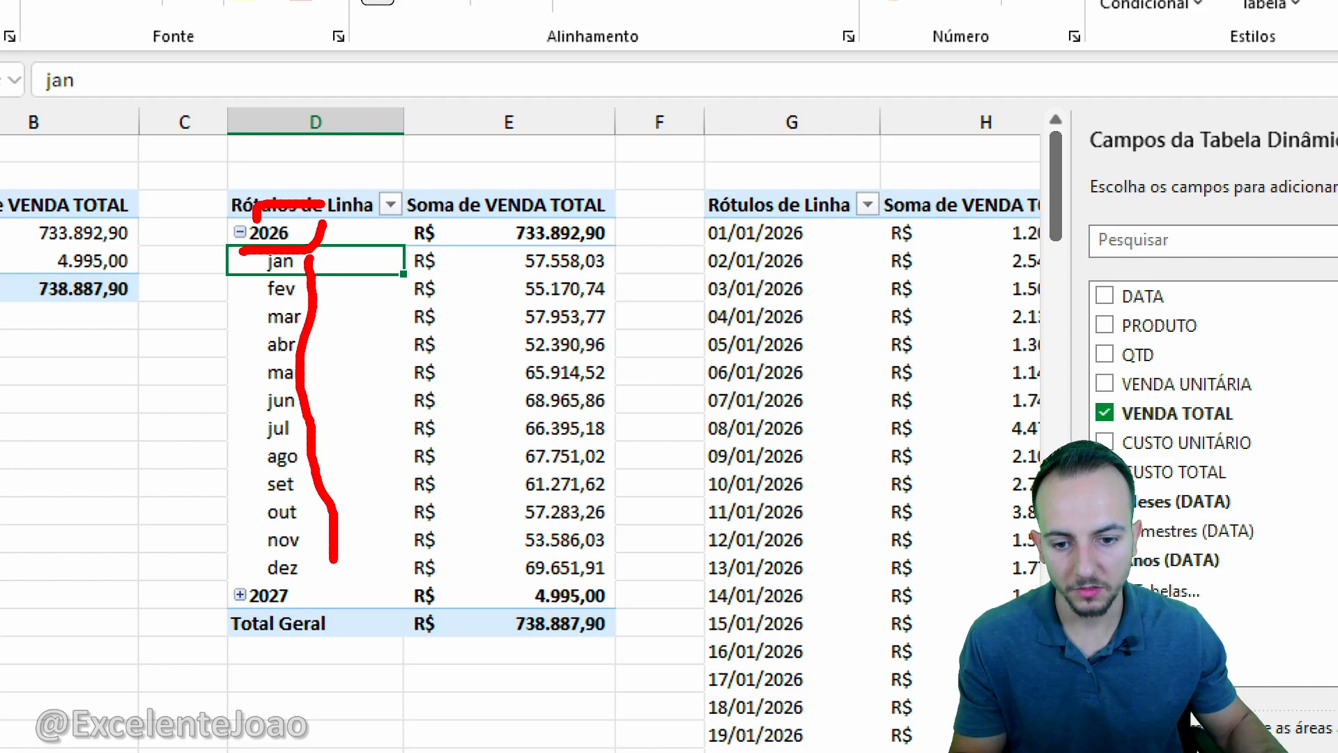
{"action": "key", "text": "Escape"}
{"action": "left_click", "coordinate": [240, 595]}
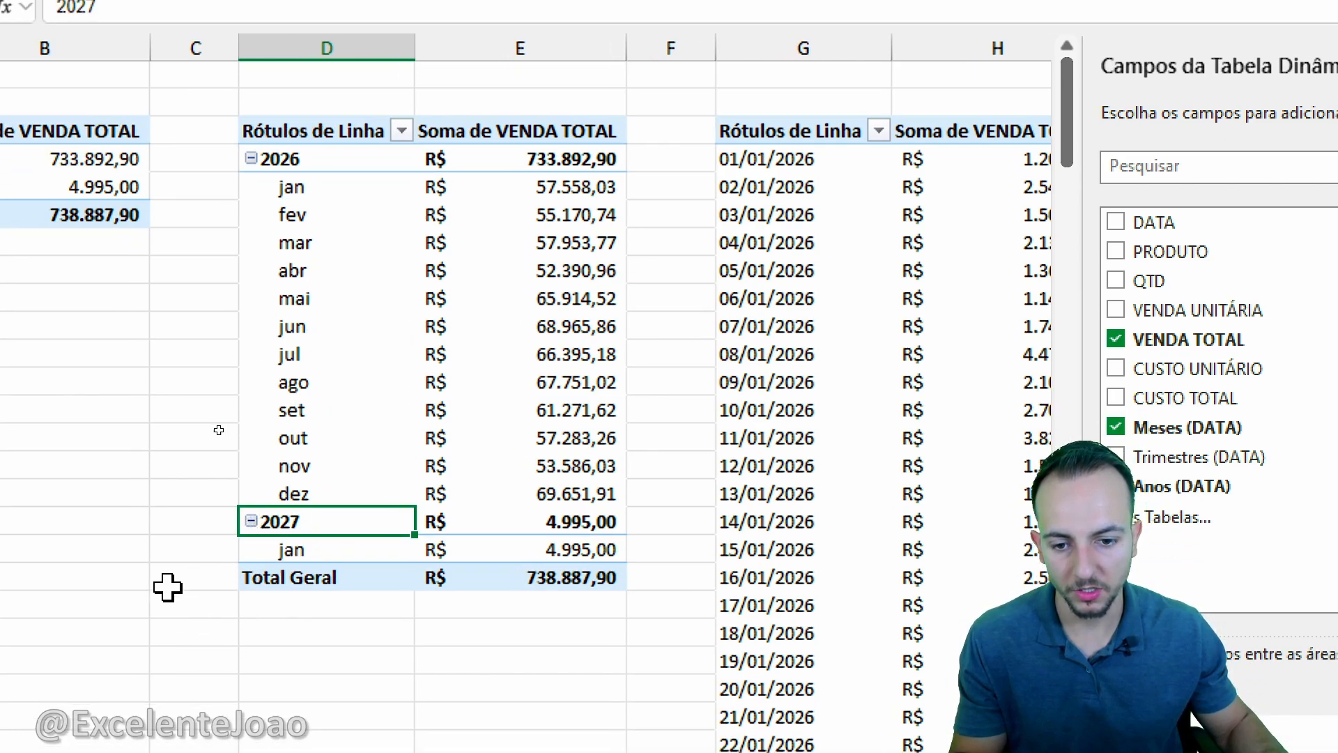
{"action": "left_click", "coordinate": [104, 603]}
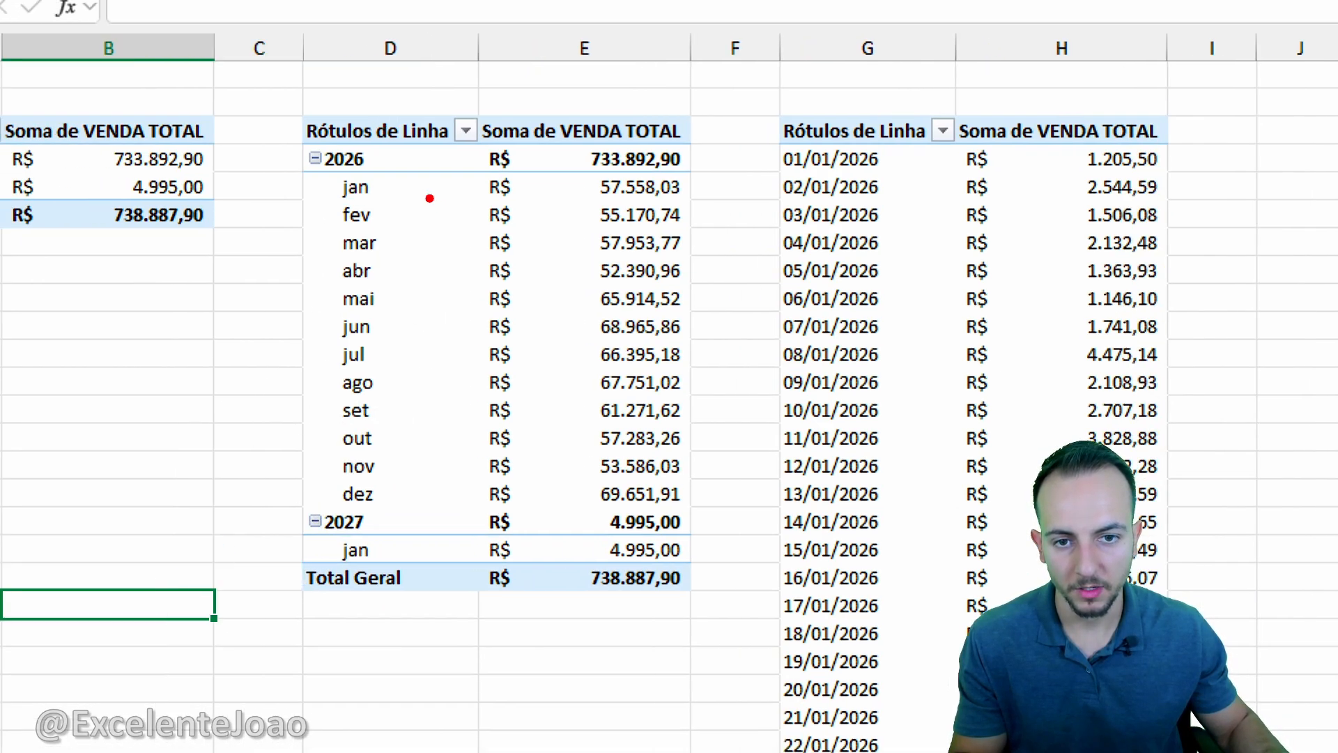
{"action": "left_click_drag", "start_coordinate": [393, 174], "coordinate": [404, 397]}
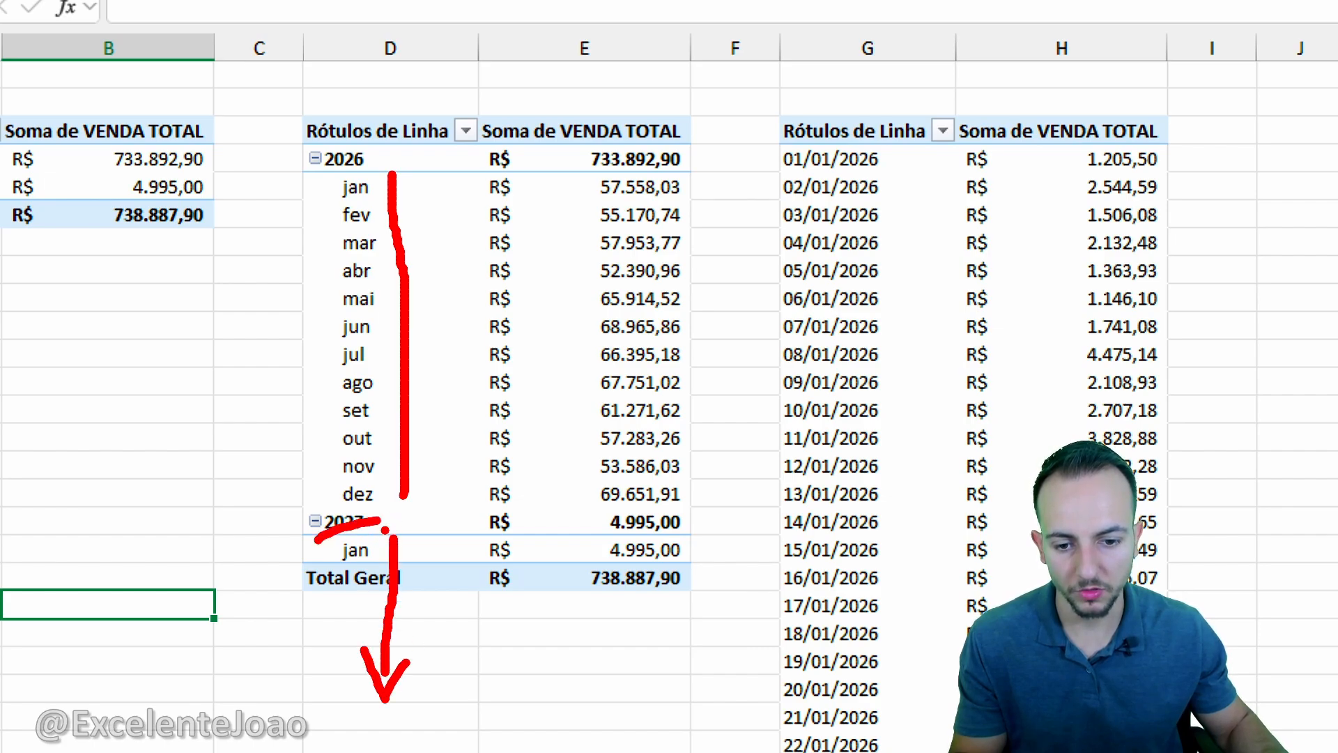
{"action": "key", "text": "Escape"}
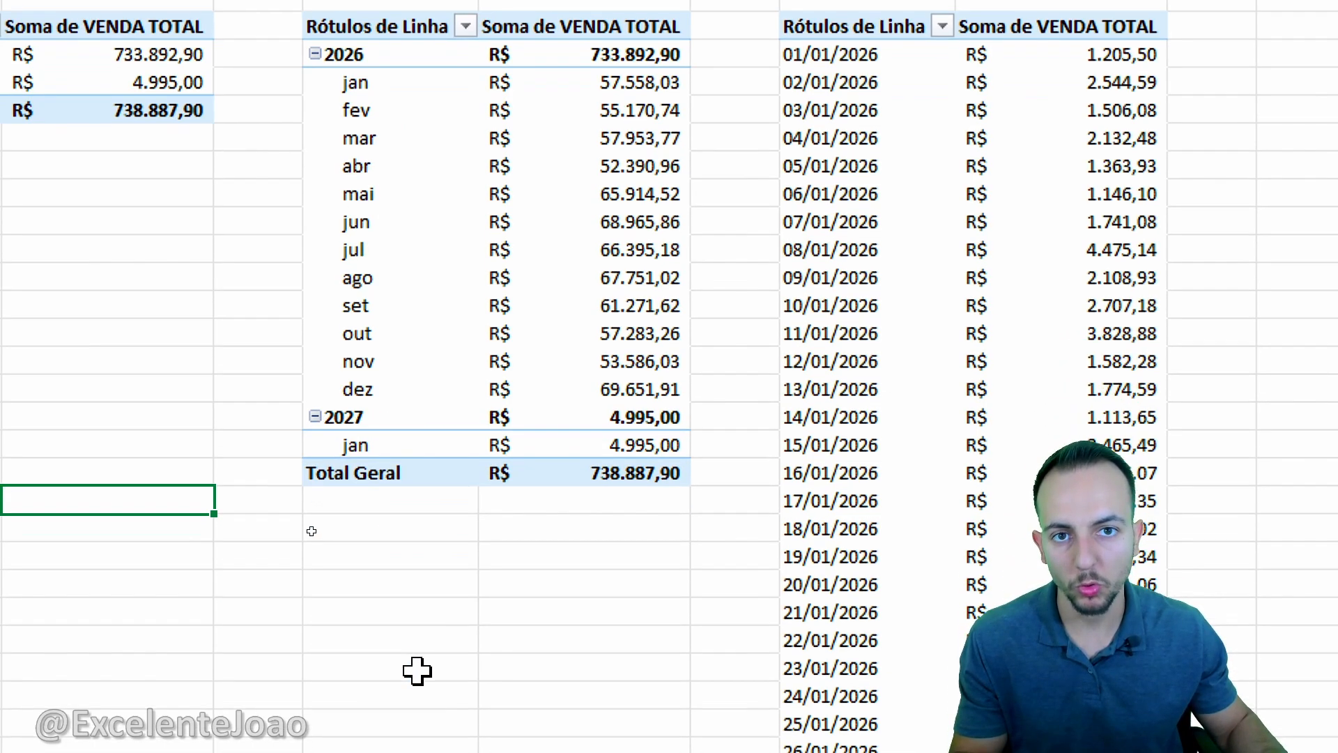
{"action": "left_click_drag", "start_coordinate": [375, 365], "coordinate": [402, 619]}
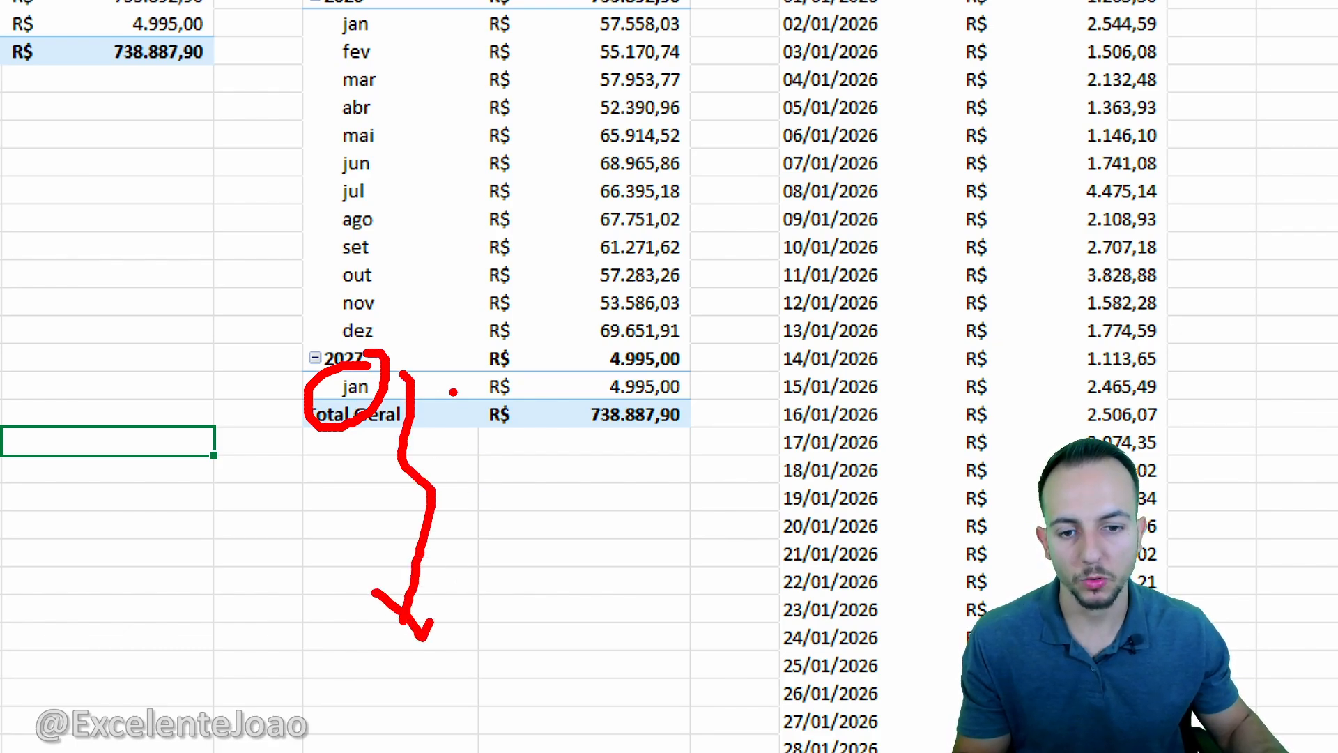
{"action": "key", "text": "Escape"}
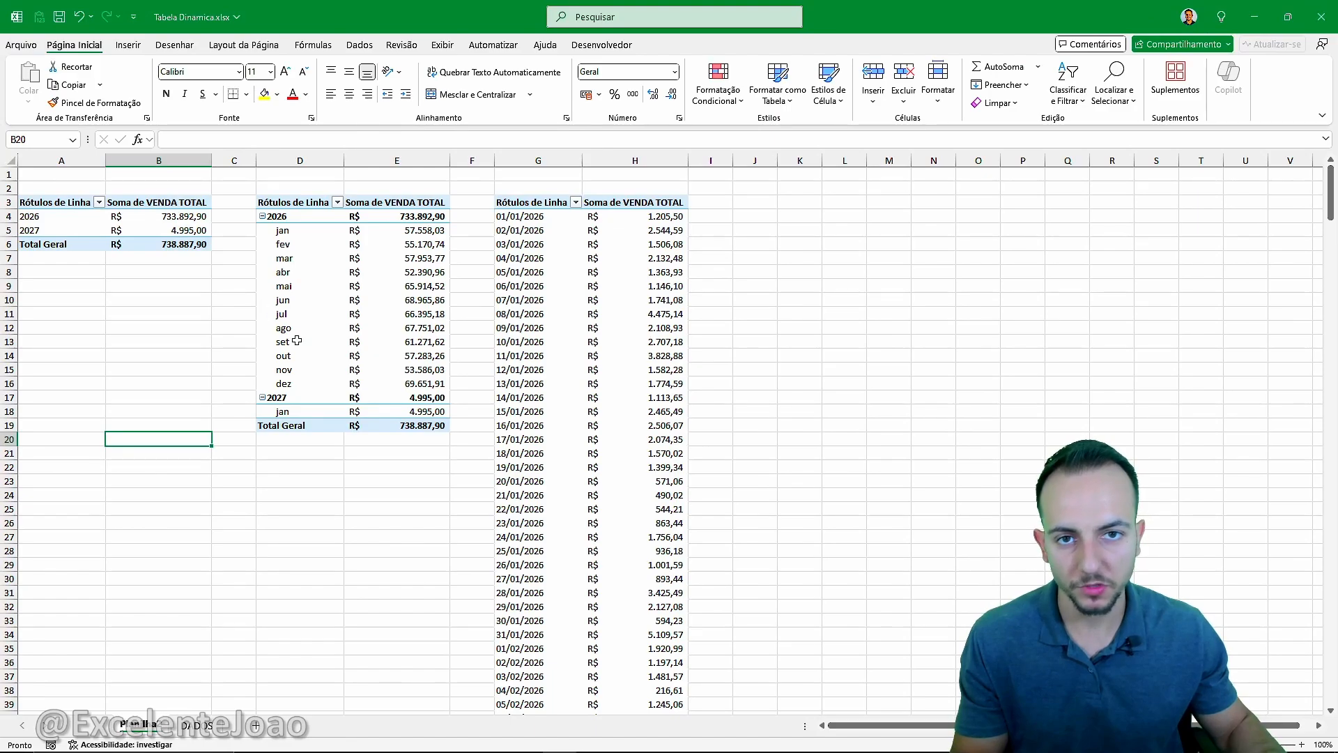
View the refresh options for the table on the DADOS sheet and return to the pivot table sheet.
{"action": "left_click", "coordinate": [197, 726]}
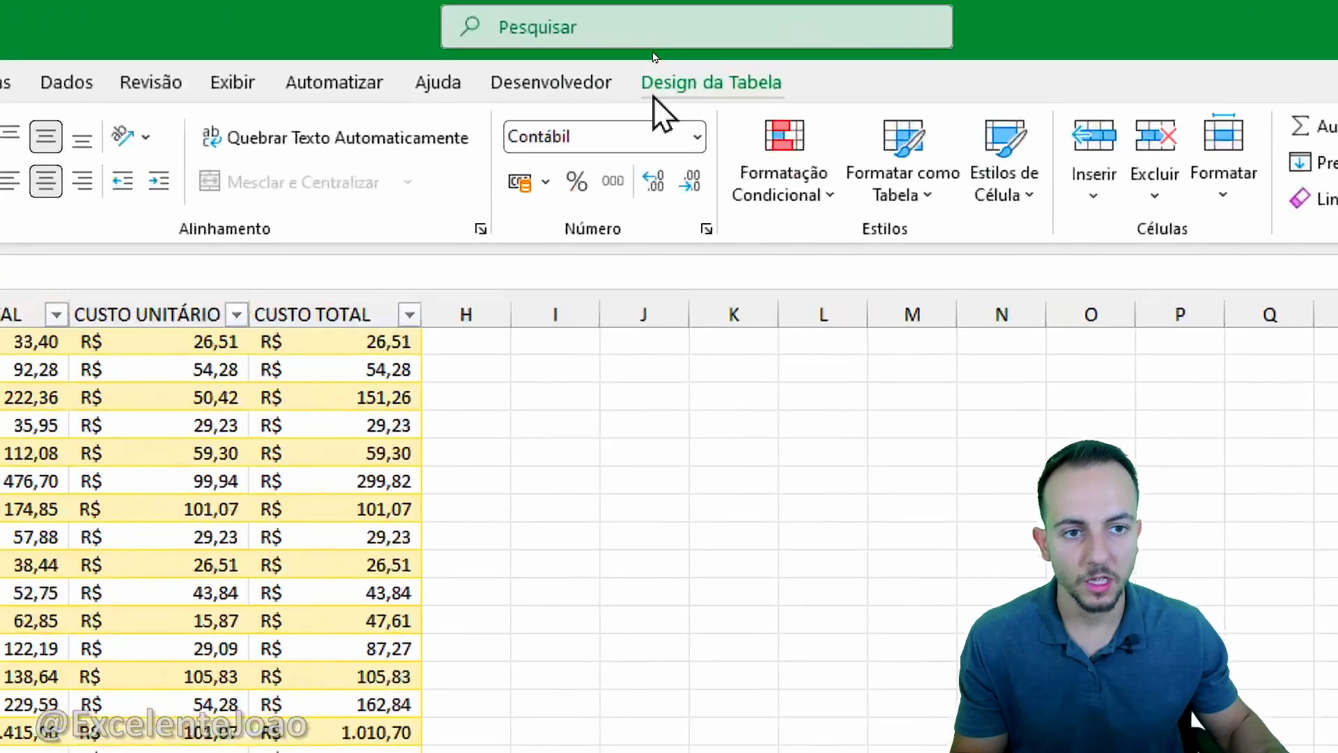
{"action": "left_click", "coordinate": [658, 45]}
{"action": "left_click", "coordinate": [408, 94]}
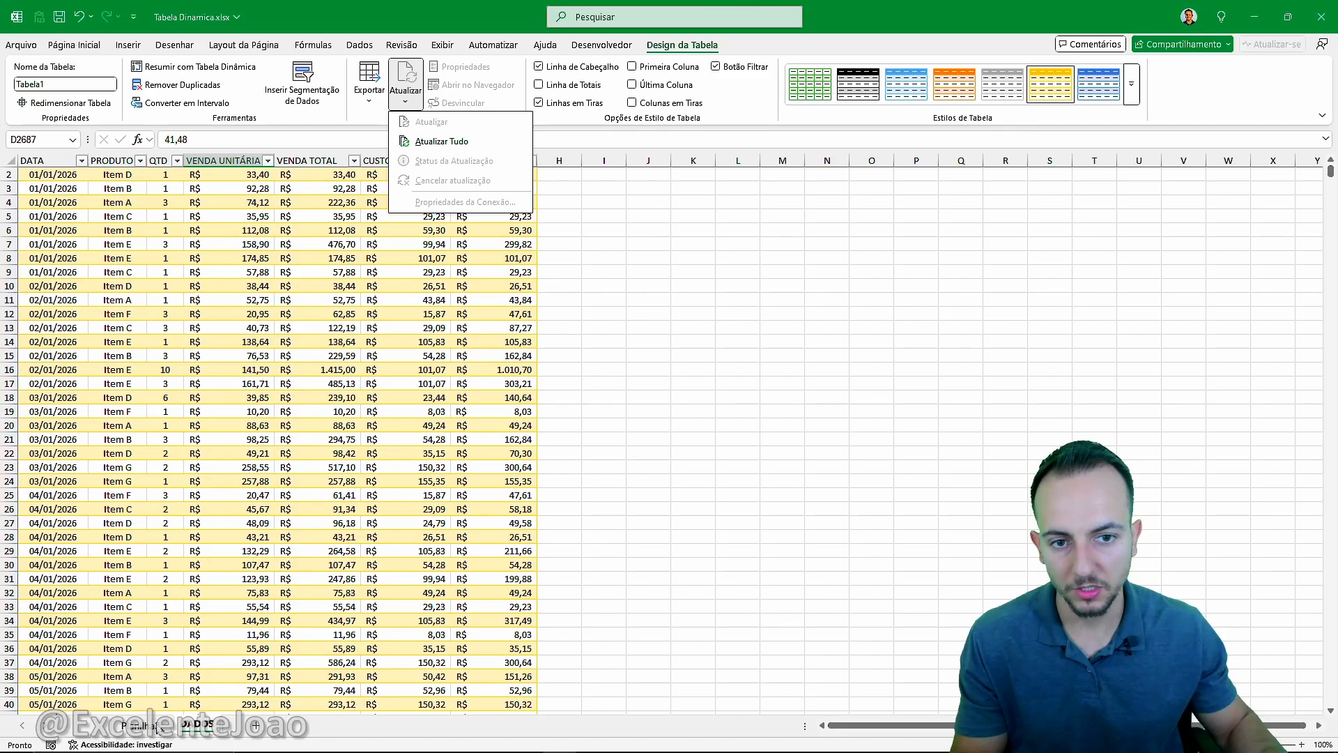
{"action": "left_click", "coordinate": [157, 726]}
{"action": "left_click", "coordinate": [158, 727]}
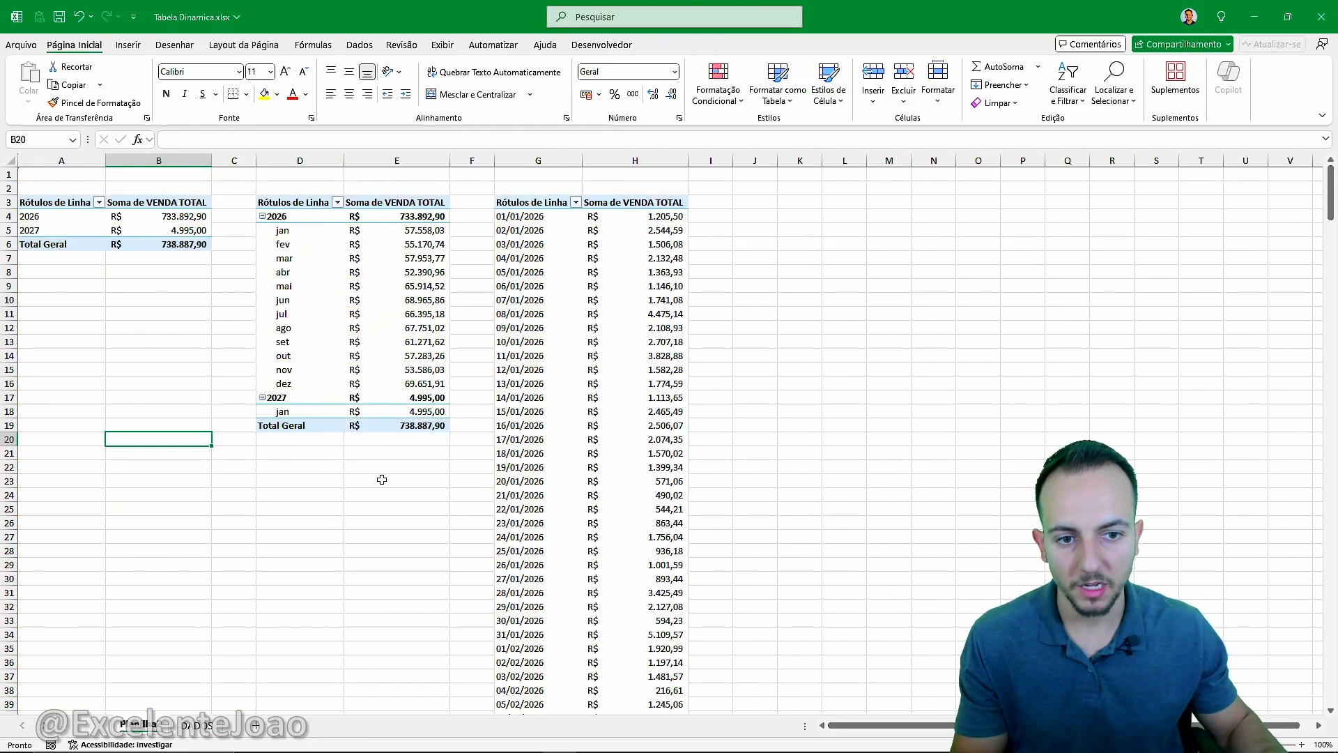
Copy the yearly pivot table in columns A:B and paste it starting at column J.
{"action": "left_click", "coordinate": [409, 367]}
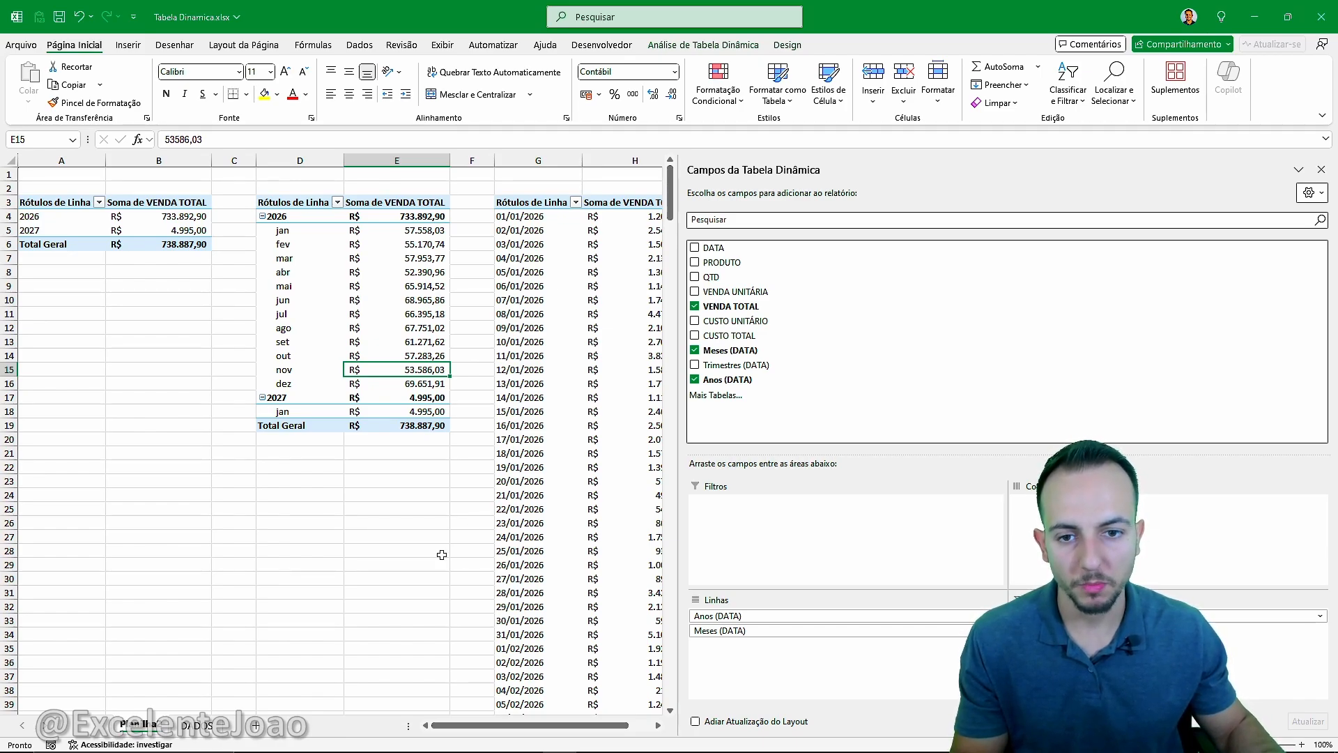
{"action": "left_click_drag", "start_coordinate": [517, 725], "coordinate": [588, 720]}
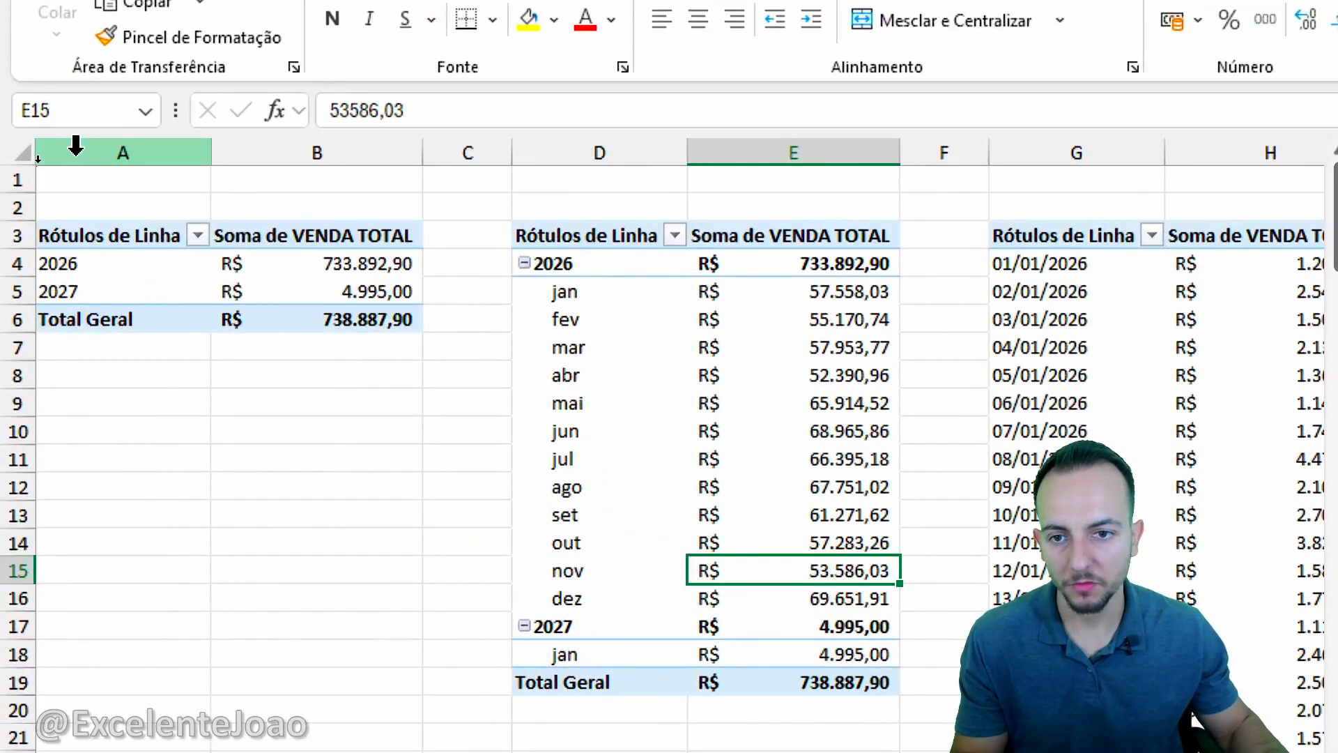
{"action": "left_click_drag", "start_coordinate": [76, 146], "coordinate": [344, 152]}
{"action": "key", "text": "ctrl+c"}
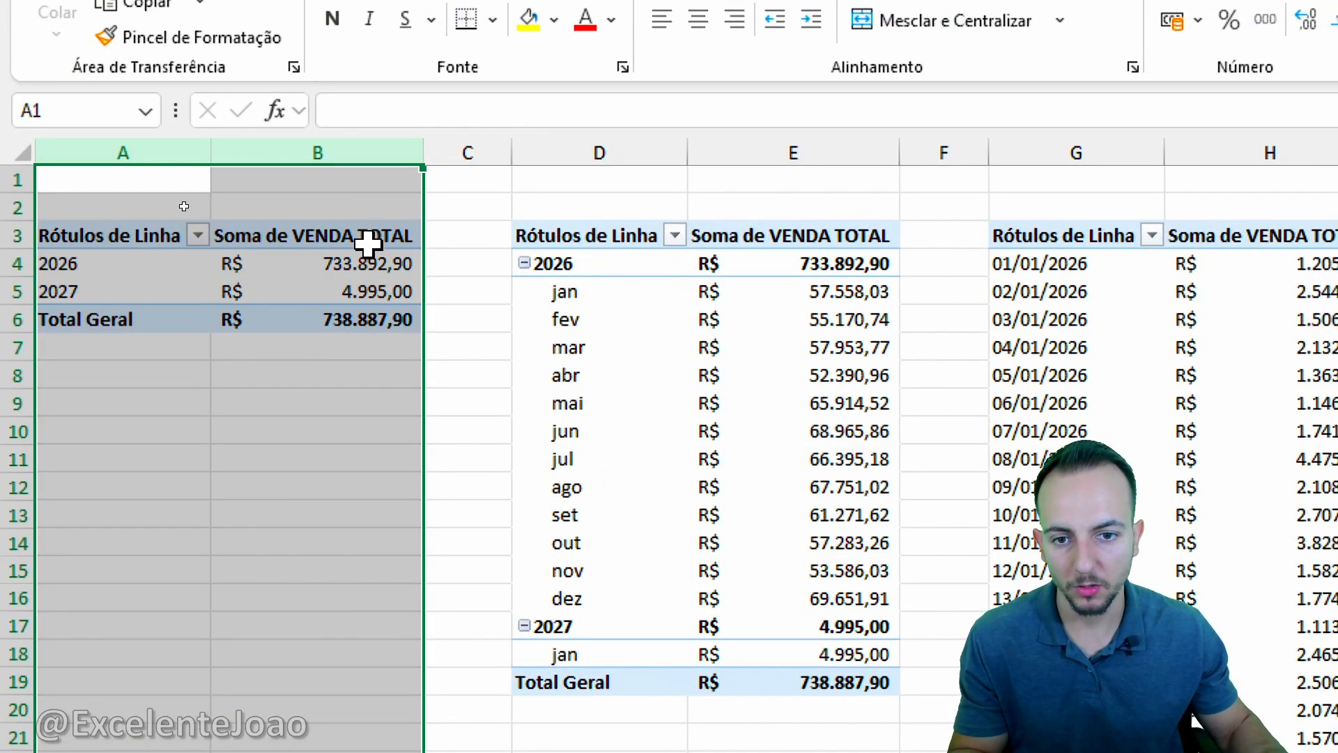
{"action": "scroll", "coordinate": [667, 266], "scroll_direction": "right", "scroll_amount": 3}
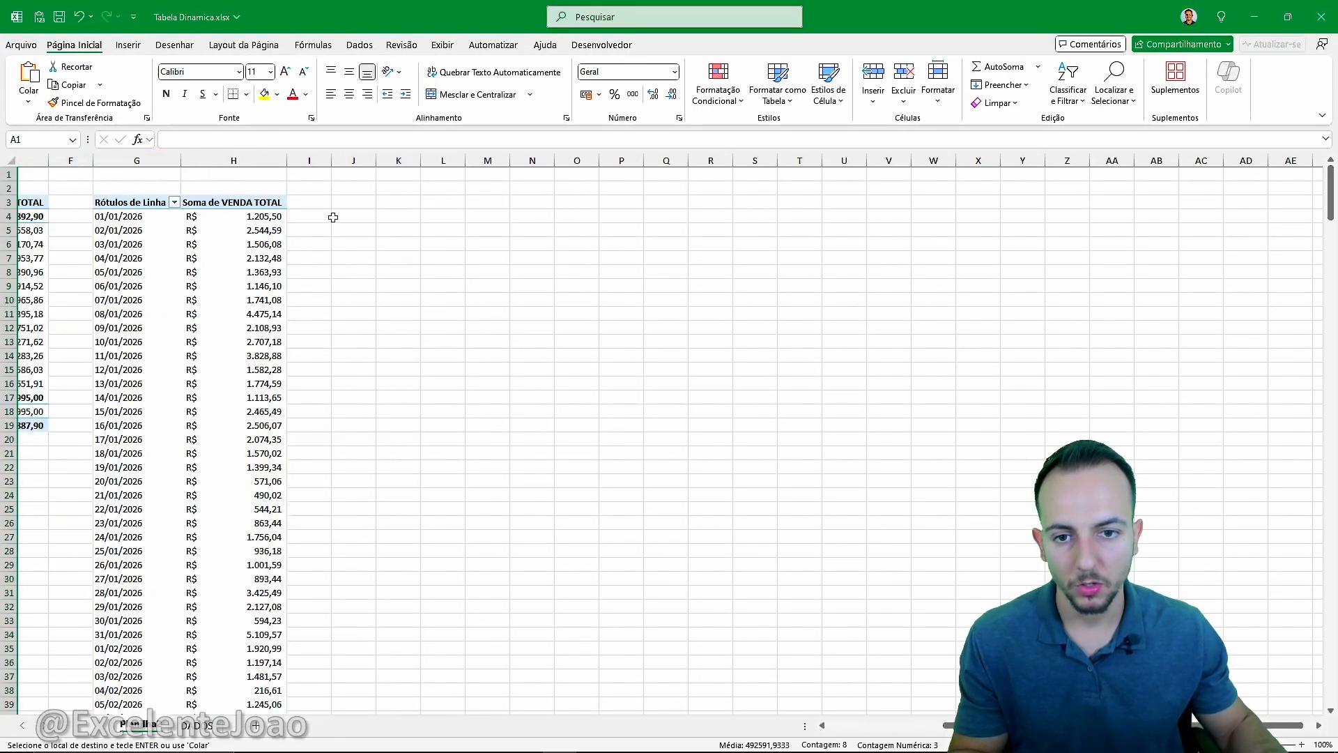
{"action": "left_click", "coordinate": [354, 160]}
{"action": "key", "text": "ctrl+v"}
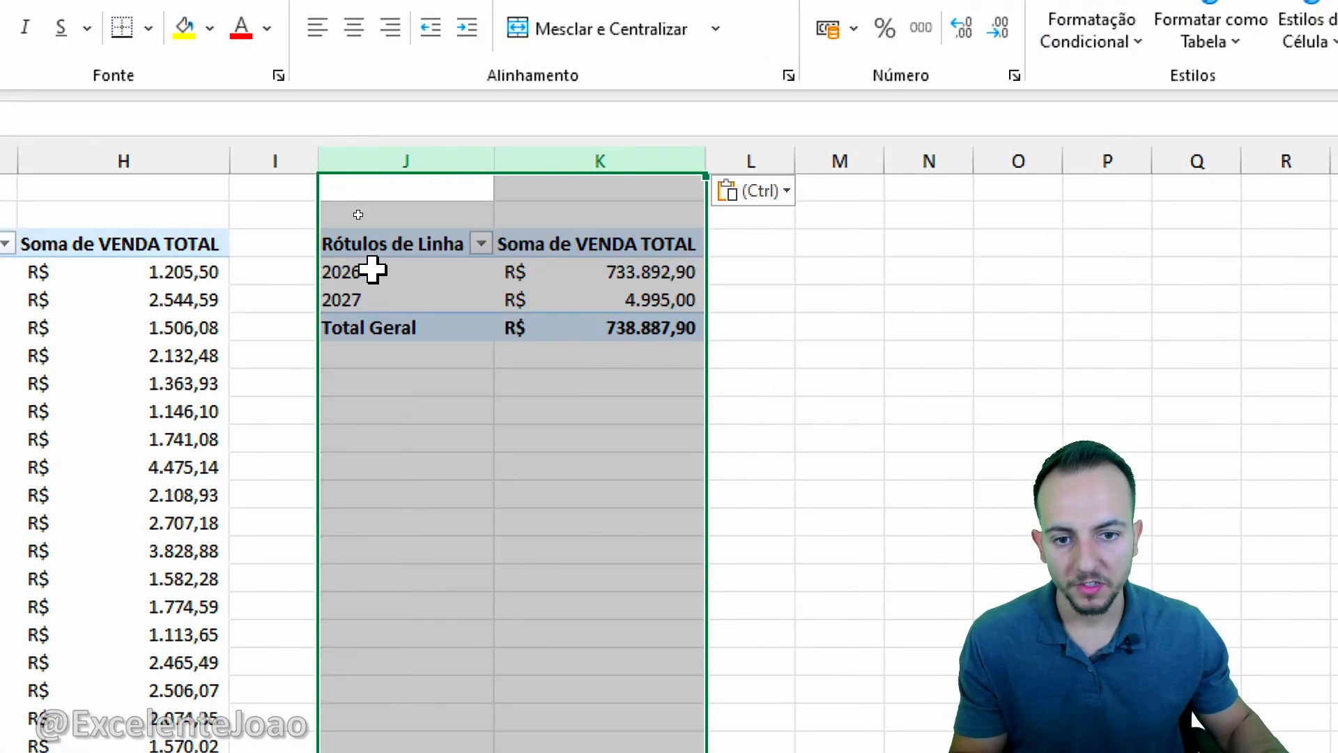
Change the VENDA TOTAL value field of the column J pivot table from Soma to Média.
{"action": "left_click", "coordinate": [373, 269]}
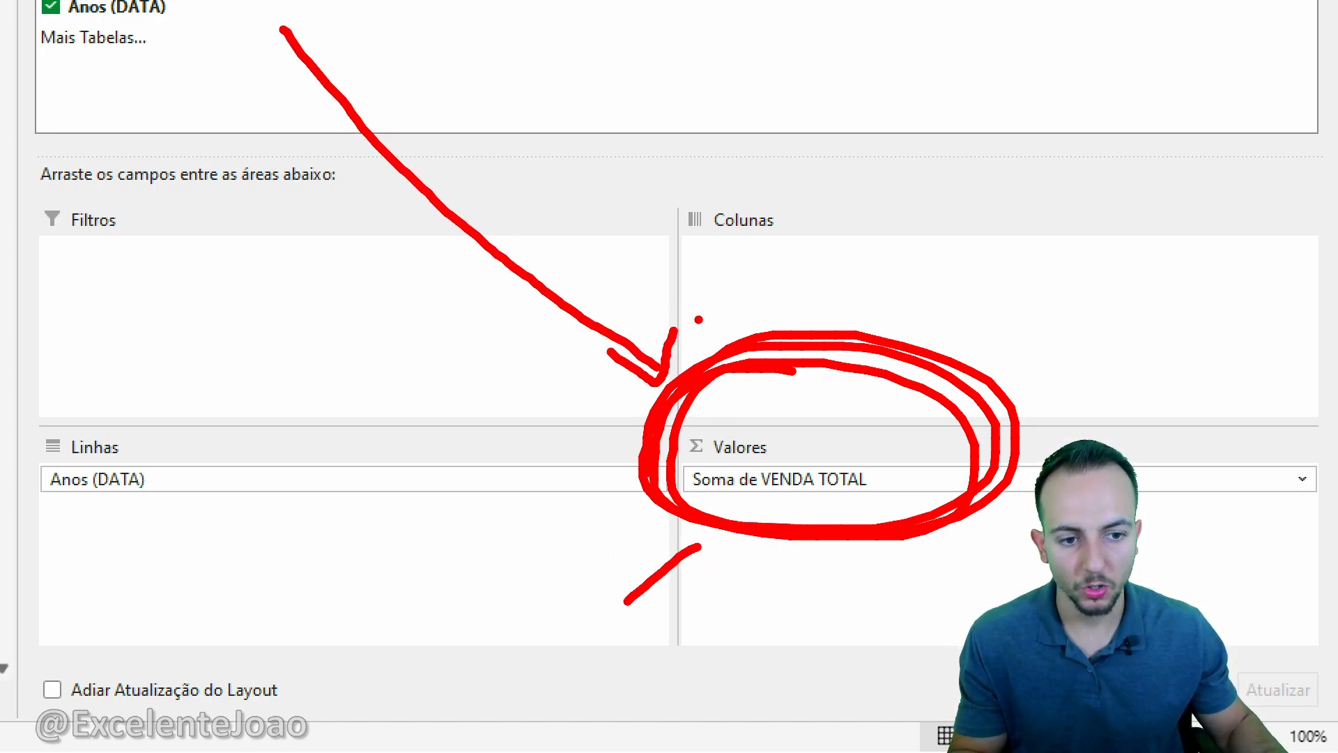
{"action": "left_click", "coordinate": [774, 479]}
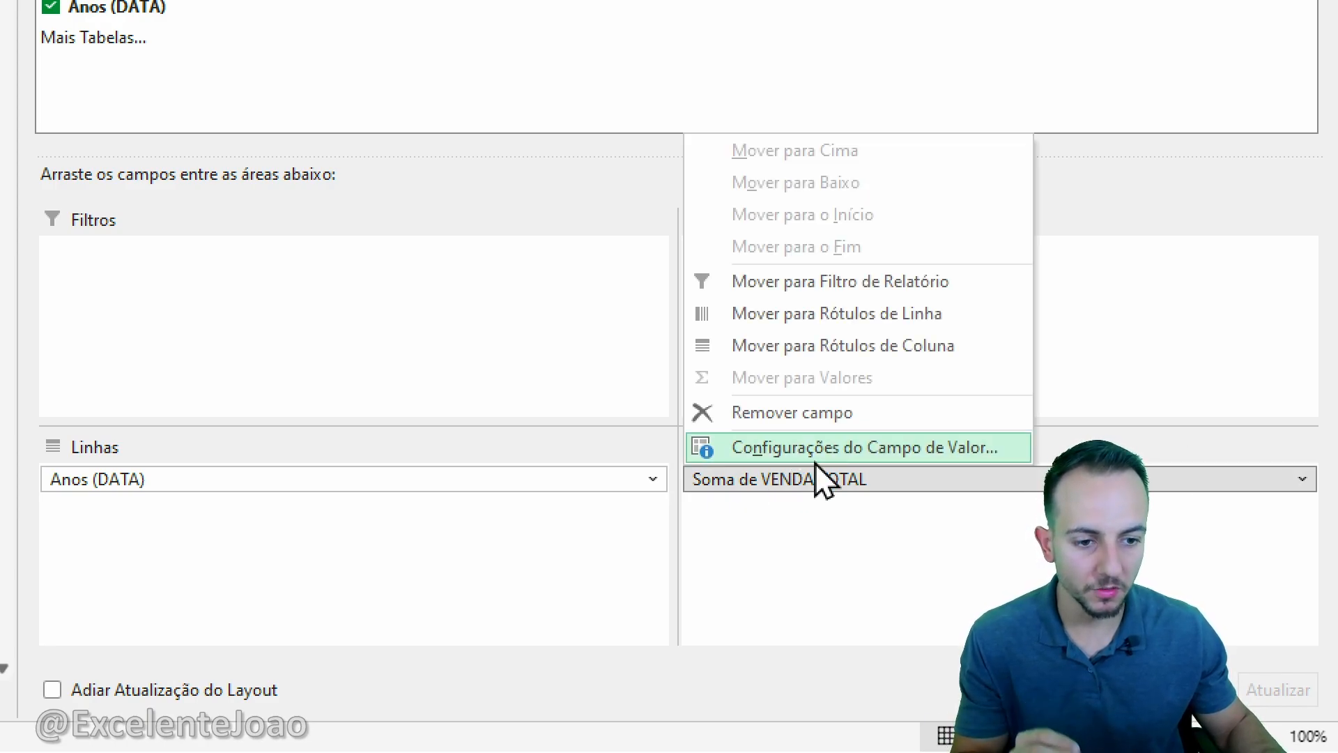
{"action": "left_click", "coordinate": [835, 457]}
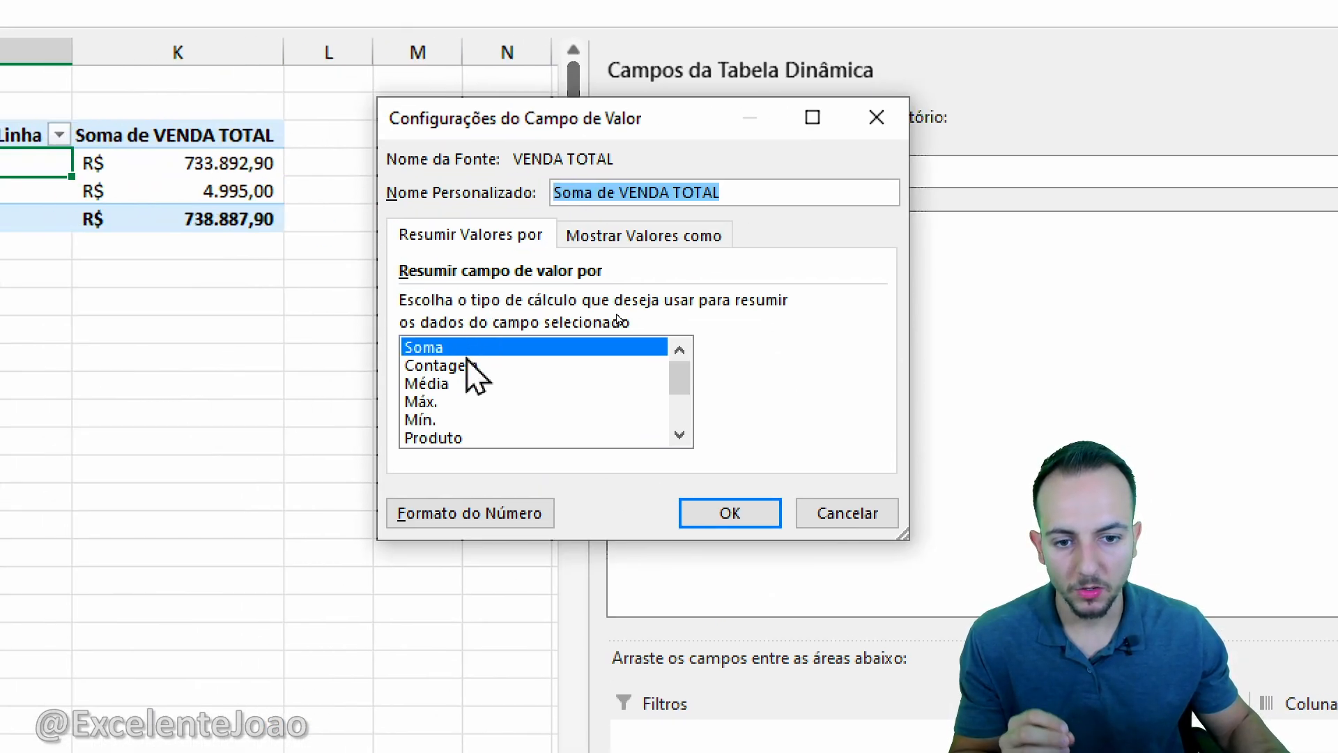
{"action": "left_click", "coordinate": [465, 364]}
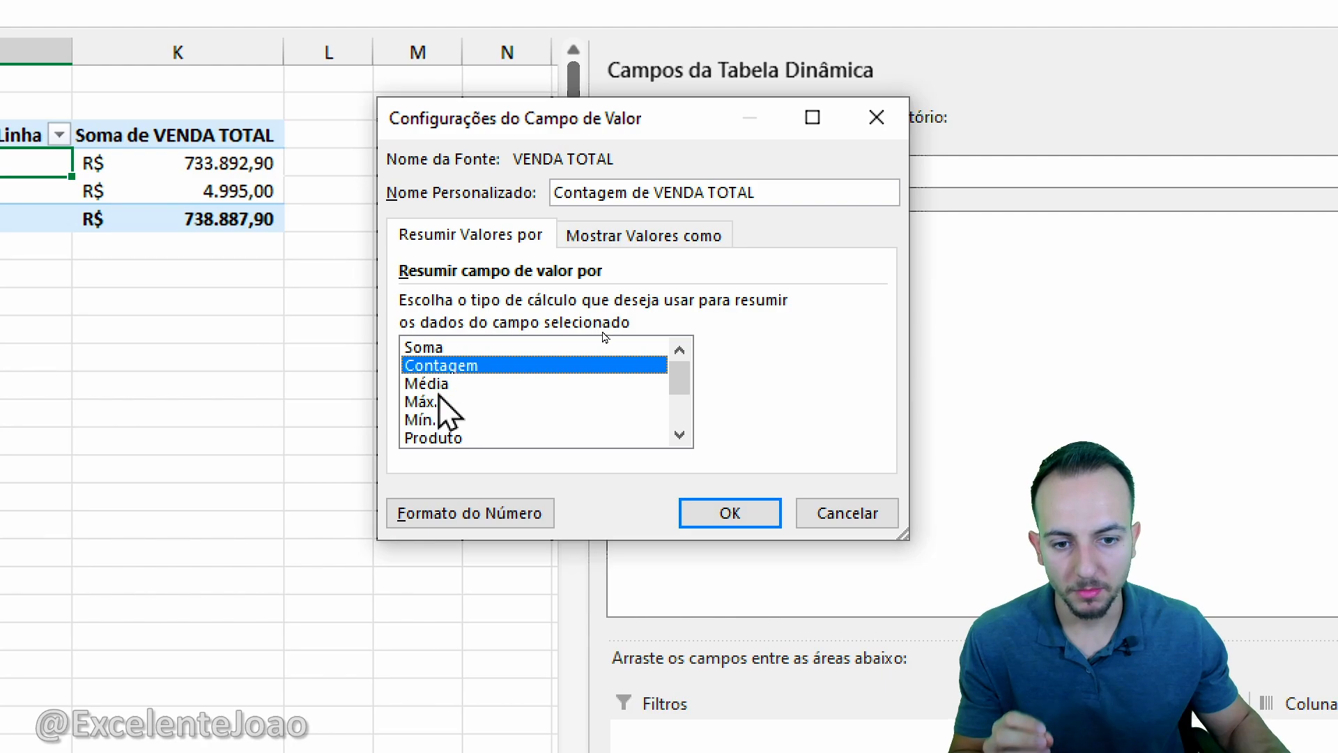
{"action": "left_click", "coordinate": [445, 403]}
{"action": "left_click", "coordinate": [442, 418]}
{"action": "left_click", "coordinate": [446, 403]}
{"action": "left_click", "coordinate": [455, 384]}
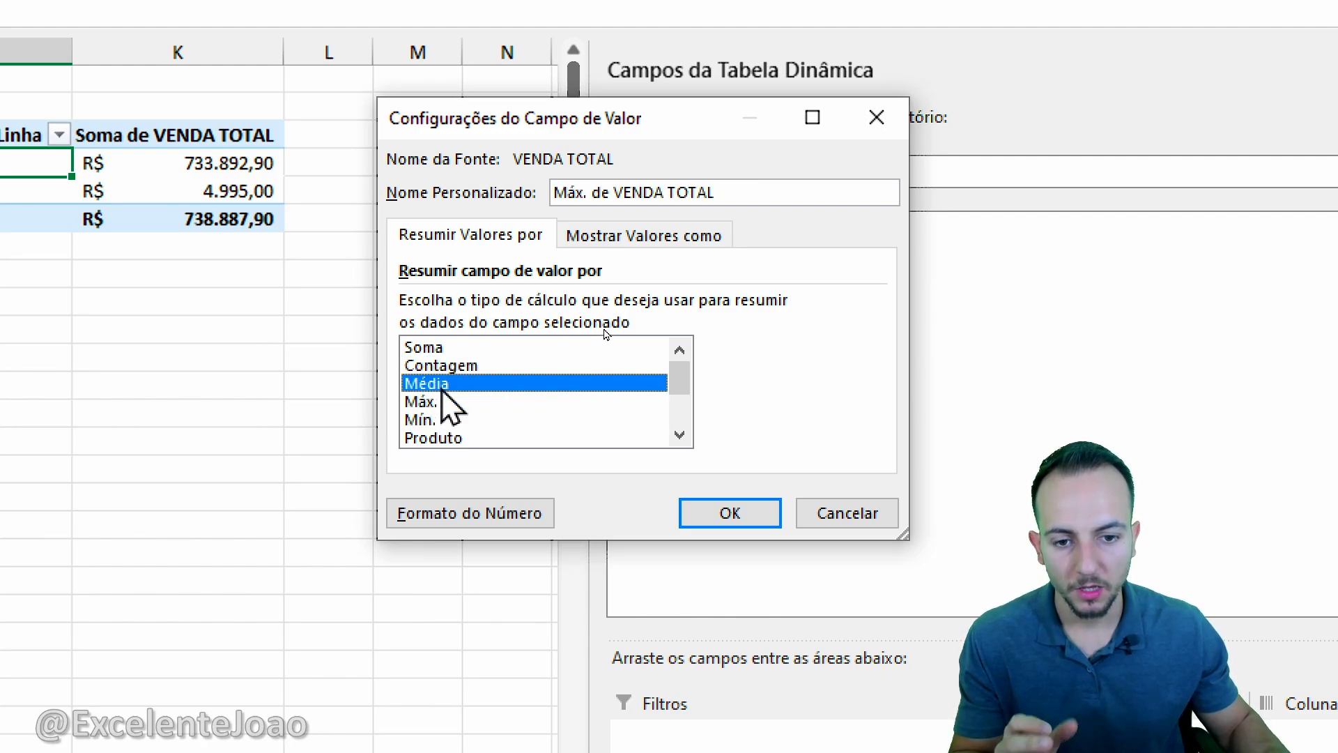
{"action": "left_click", "coordinate": [730, 514]}
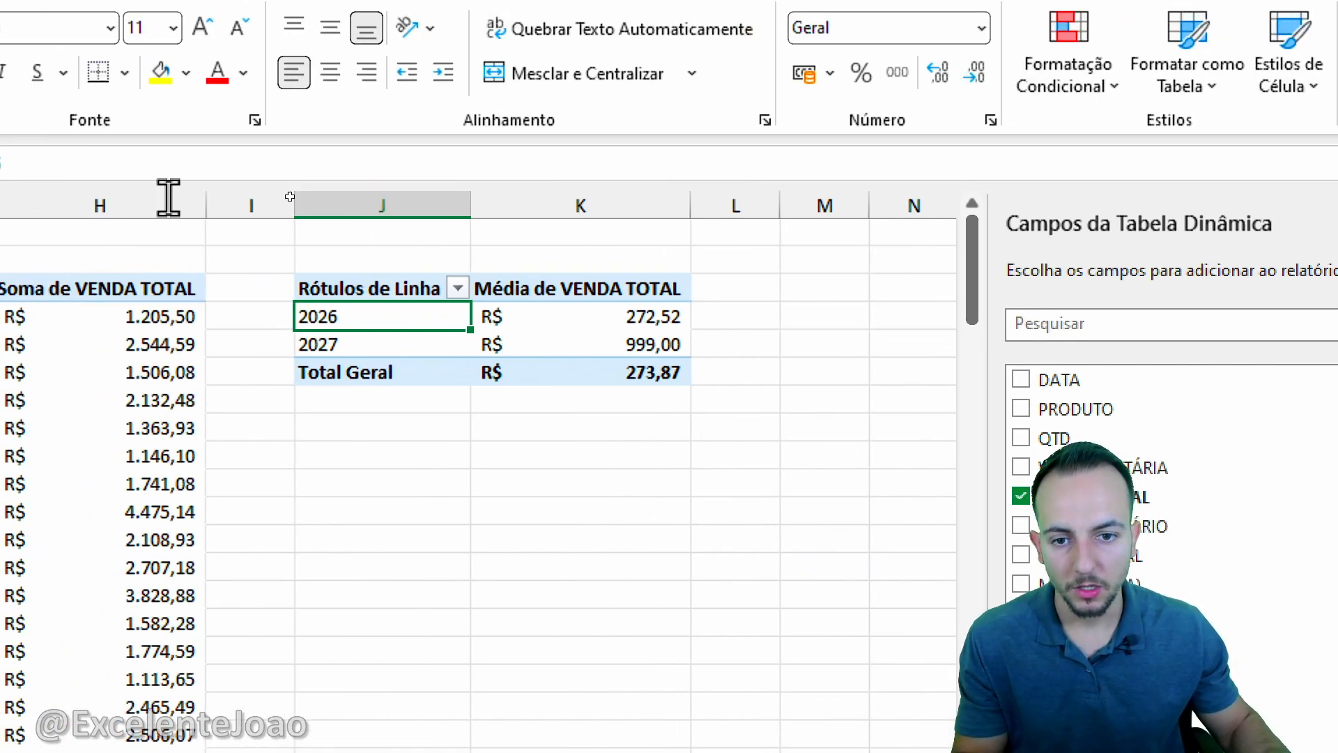
Examine the average sales per year in the column J pivot table, focusing on 2027.
{"action": "key", "text": "ctrl+2"}
{"action": "mouse_move", "coordinate": [651, 258]}
{"action": "left_mouse_down"}
{"action": "mouse_move", "coordinate": [374, 396]}
{"action": "mouse_move", "coordinate": [494, 280]}
{"action": "left_mouse_up"}
{"action": "left_click_drag", "start_coordinate": [444, 471], "coordinate": [787, 316]}
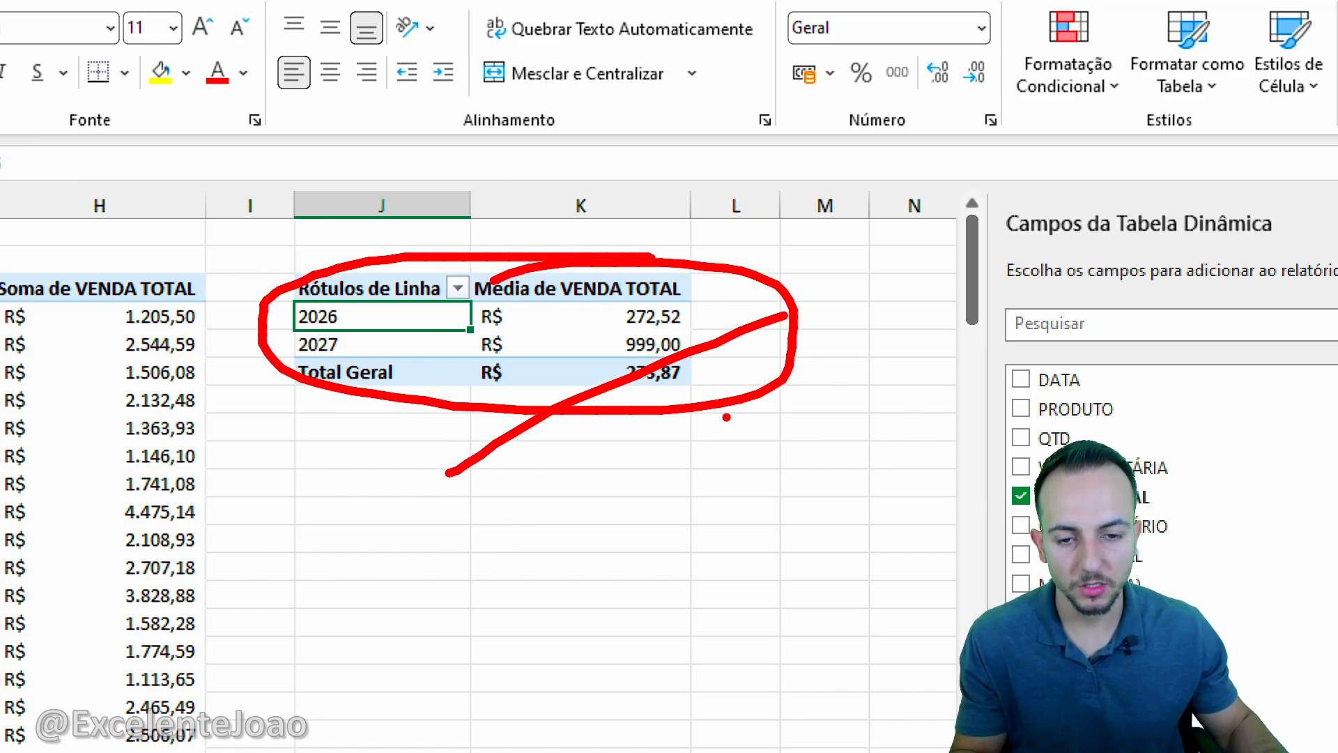
{"action": "key", "text": "Escape"}
{"action": "left_click", "coordinate": [352, 346]}
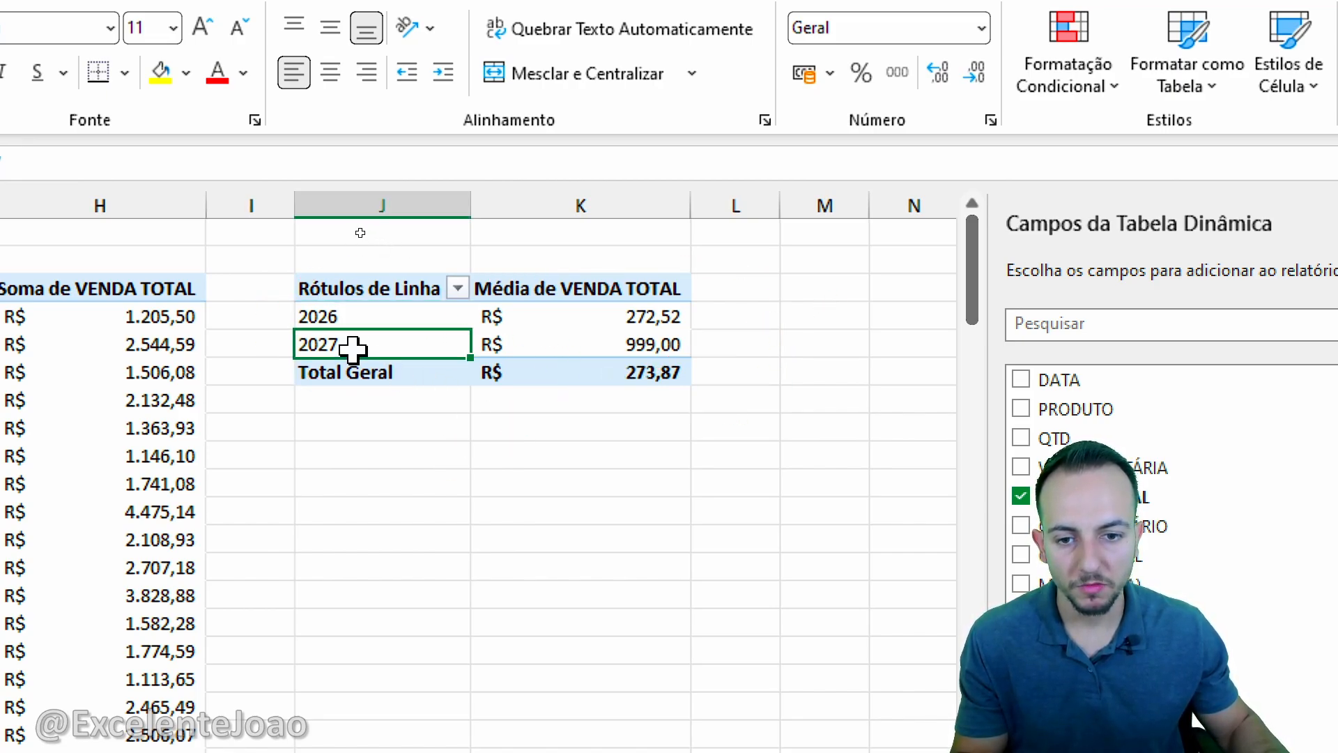
{"action": "key", "text": "ctrl+2"}
{"action": "left_click_drag", "start_coordinate": [622, 386], "coordinate": [723, 357]}
{"action": "key", "text": "Escape"}
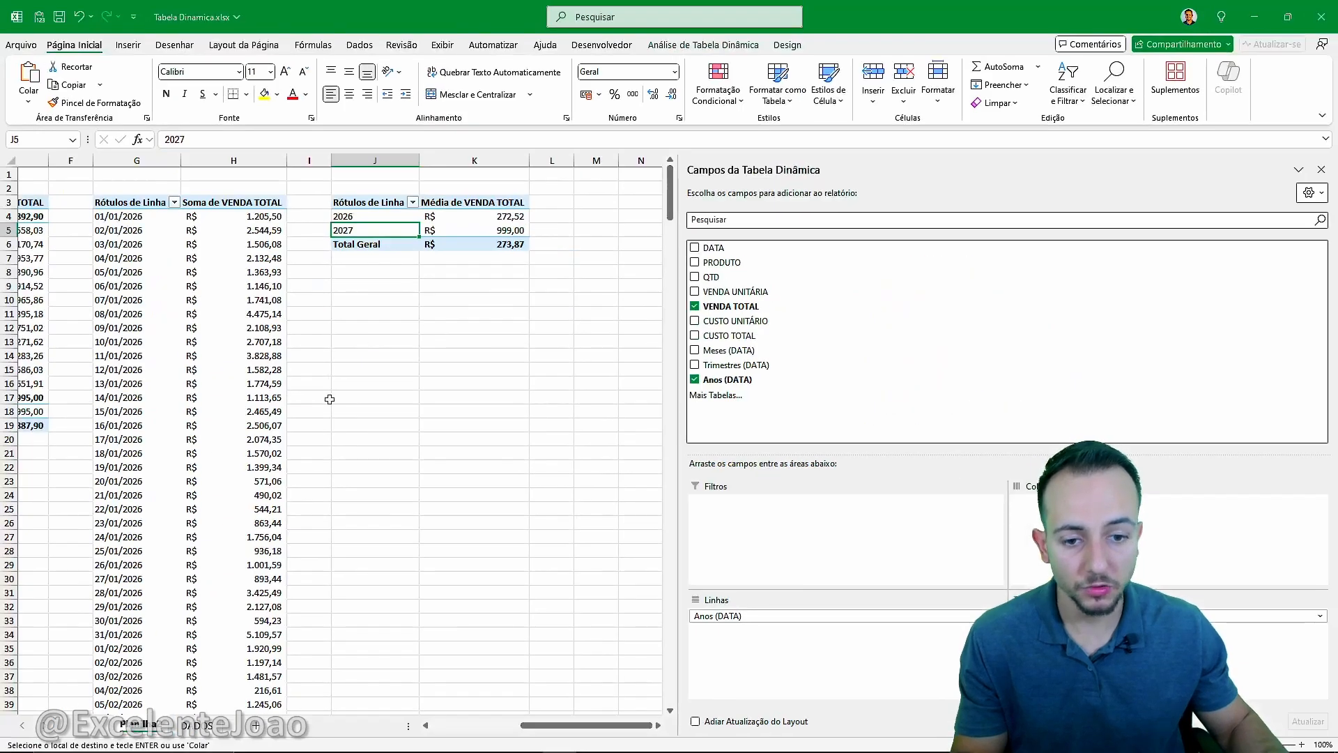
Check the VENDA TOTAL values of the 2027 rows at the end of the DADOS table.
{"action": "left_click", "coordinate": [199, 726]}
{"action": "scroll", "coordinate": [179, 572], "scroll_direction": "down", "scroll_amount": 6}
{"action": "left_click", "coordinate": [144, 495]}
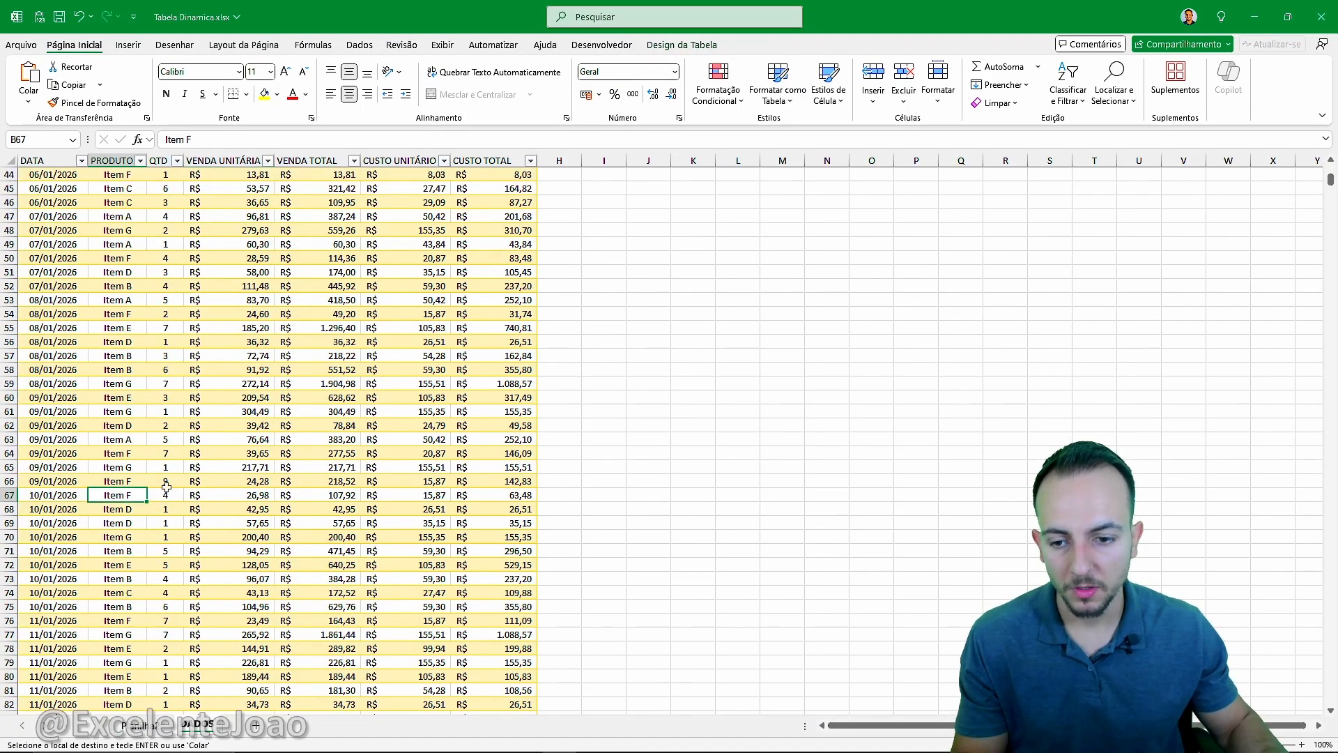
{"action": "key", "text": "ctrl+Down"}
{"action": "scroll", "coordinate": [209, 481], "scroll_direction": "down", "scroll_amount": 8}
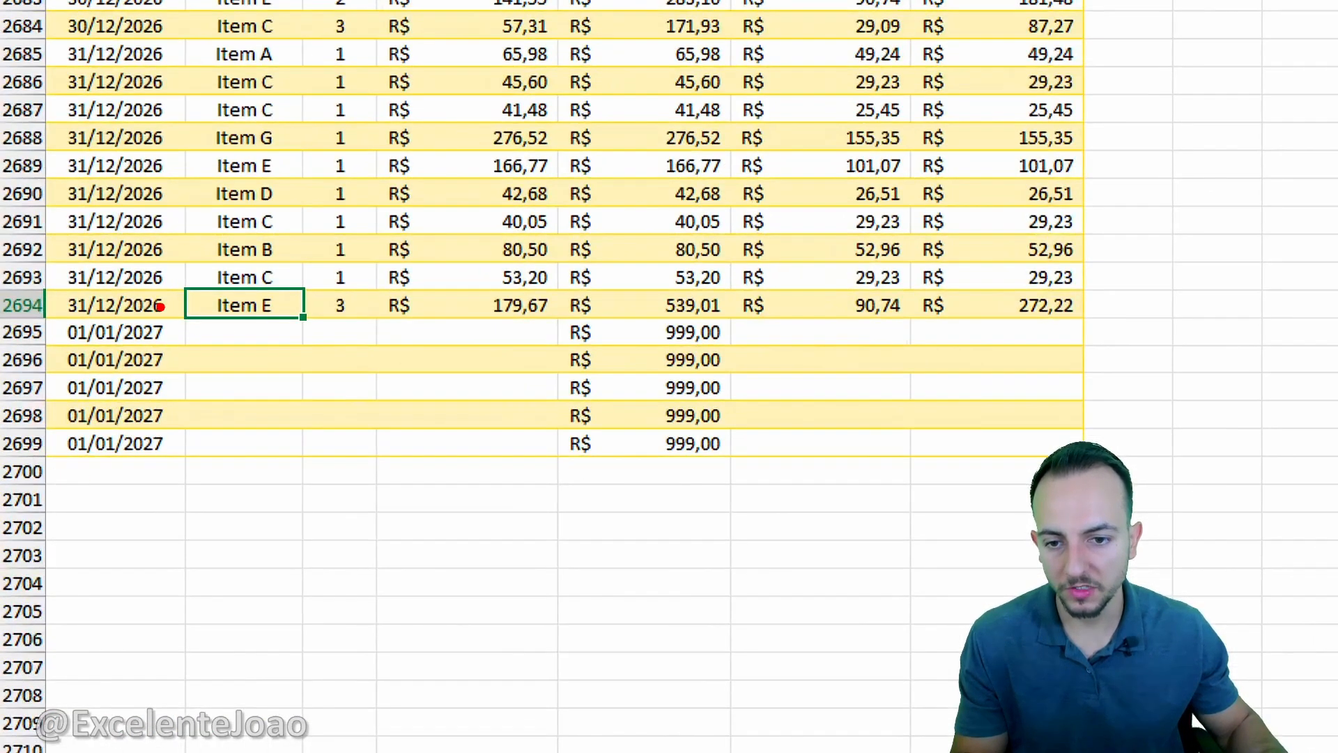
{"action": "mouse_move", "coordinate": [161, 307]}
{"action": "left_mouse_down"}
{"action": "mouse_move", "coordinate": [110, 462]}
{"action": "mouse_move", "coordinate": [134, 298]}
{"action": "left_mouse_up"}
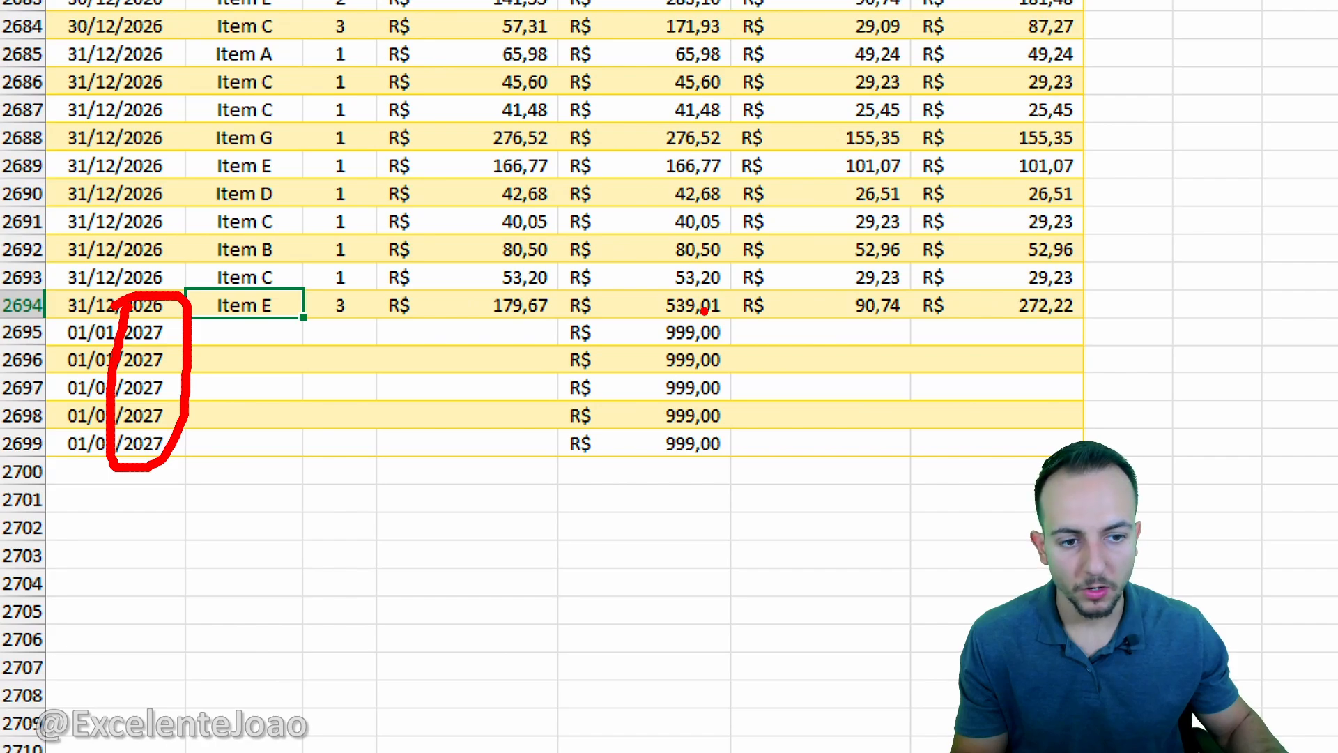
{"action": "mouse_move", "coordinate": [704, 311]}
{"action": "left_mouse_down"}
{"action": "mouse_move", "coordinate": [652, 478]}
{"action": "mouse_move", "coordinate": [728, 307]}
{"action": "left_mouse_up"}
{"action": "left_click_drag", "start_coordinate": [680, 542], "coordinate": [812, 399]}
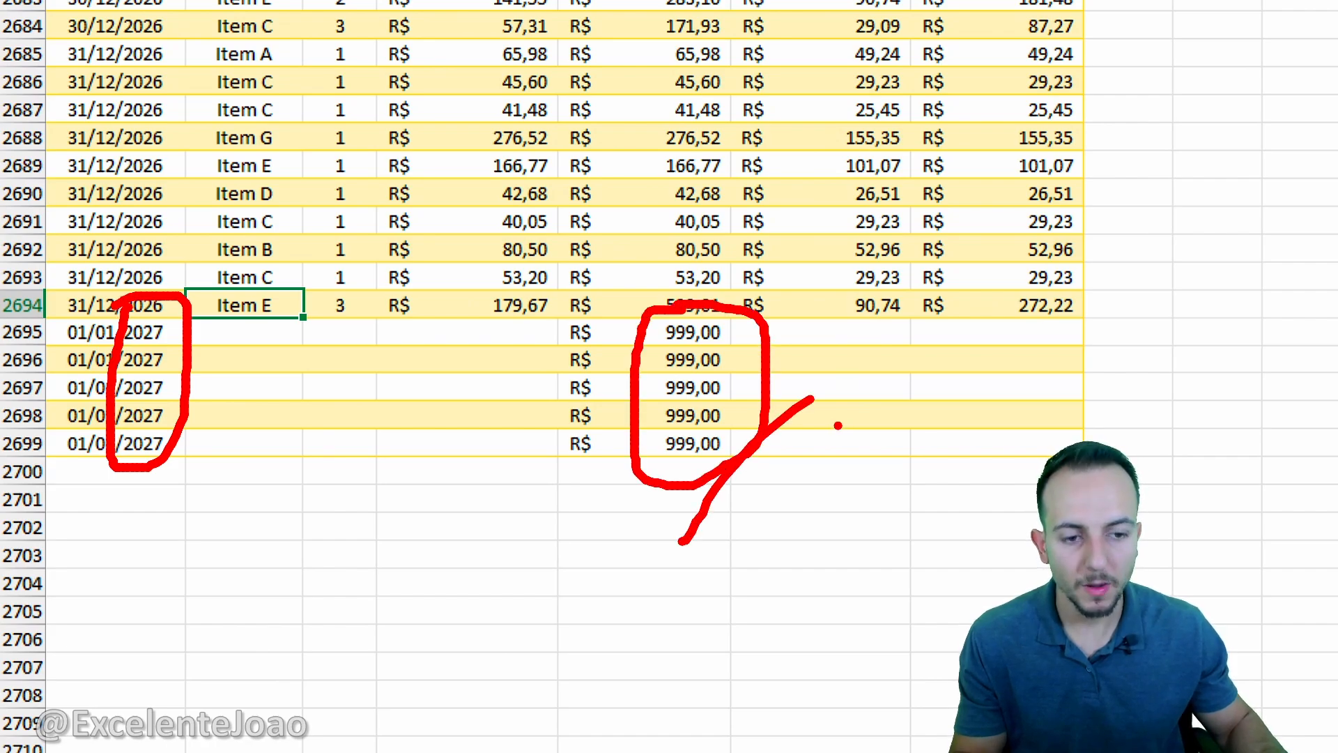
{"action": "key", "text": "Escape"}
{"action": "type", "text": "1"}
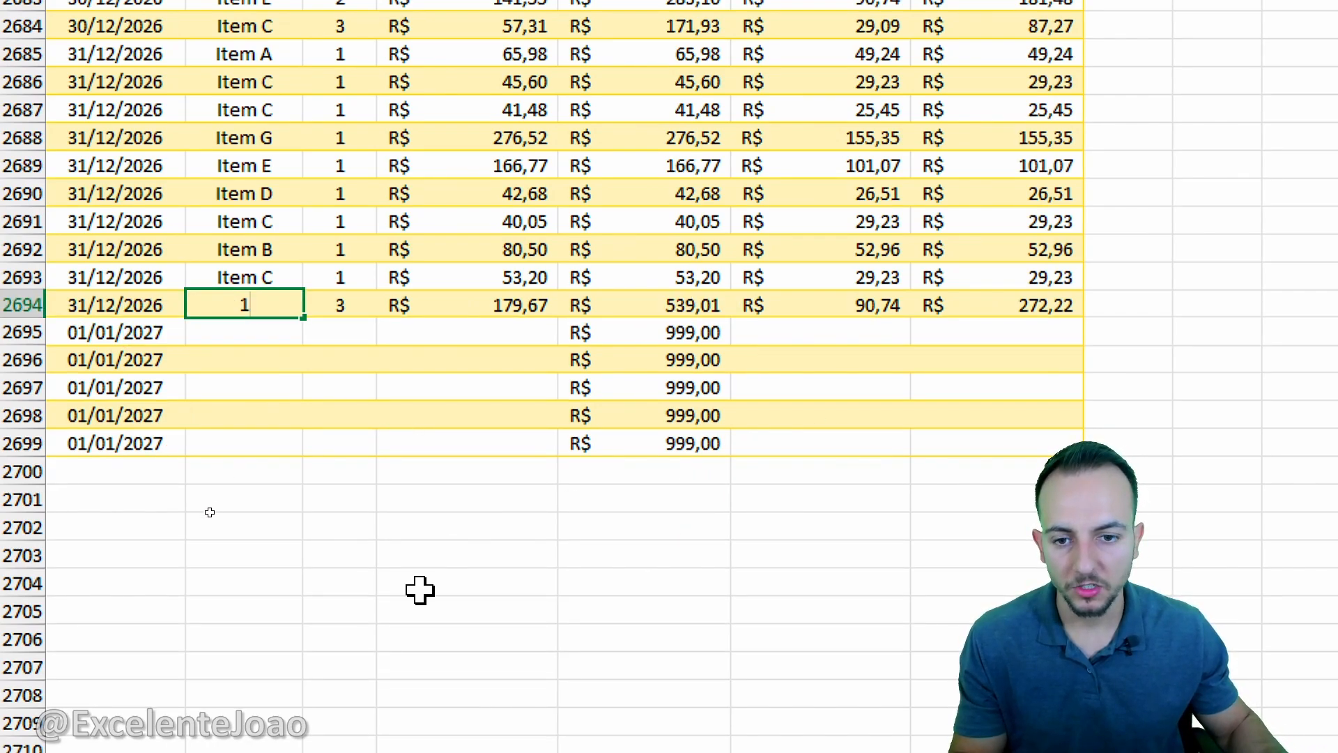
{"action": "key", "text": "Escape"}
Copy the average sales pivot table in columns J:K and paste it starting at column M.
{"action": "left_click", "coordinate": [148, 725]}
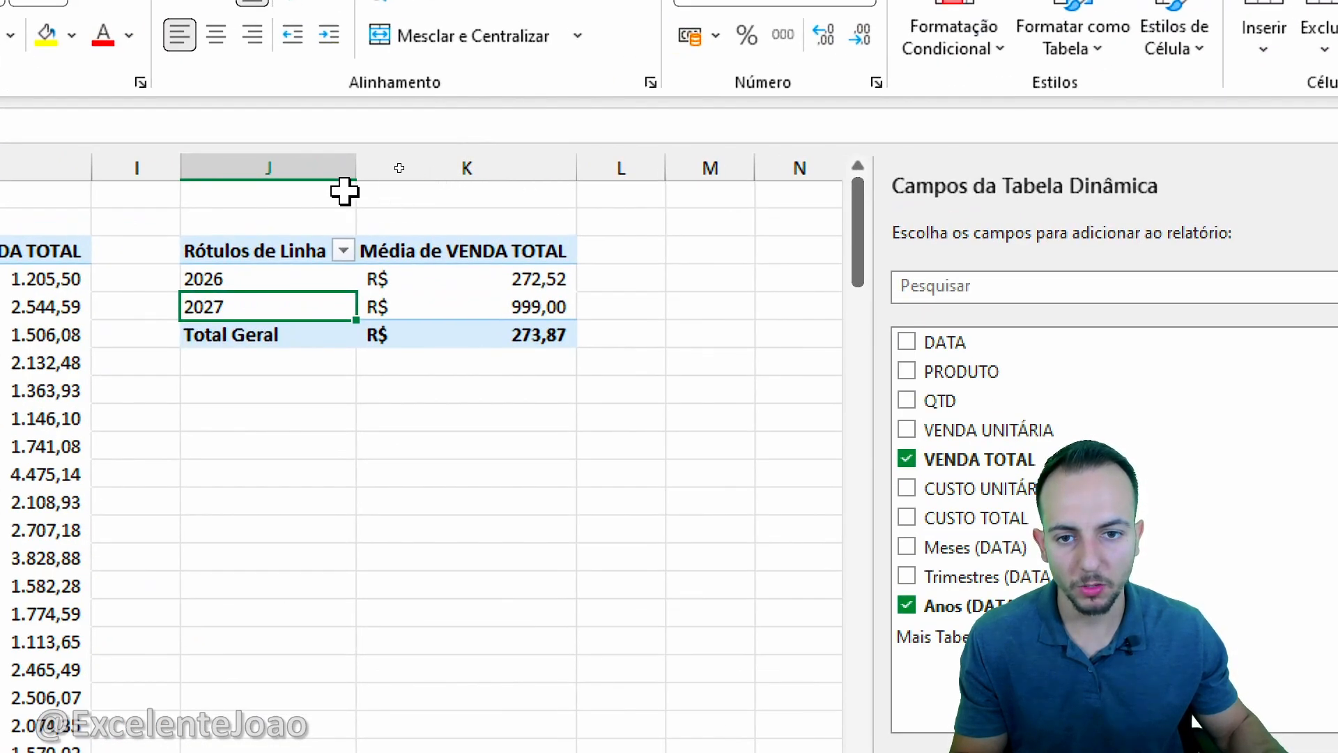
{"action": "left_click", "coordinate": [387, 162]}
{"action": "left_click_drag", "start_coordinate": [292, 170], "coordinate": [457, 165]}
{"action": "key", "text": "ctrl+c"}
{"action": "left_click", "coordinate": [714, 167]}
{"action": "key", "text": "ctrl+v"}
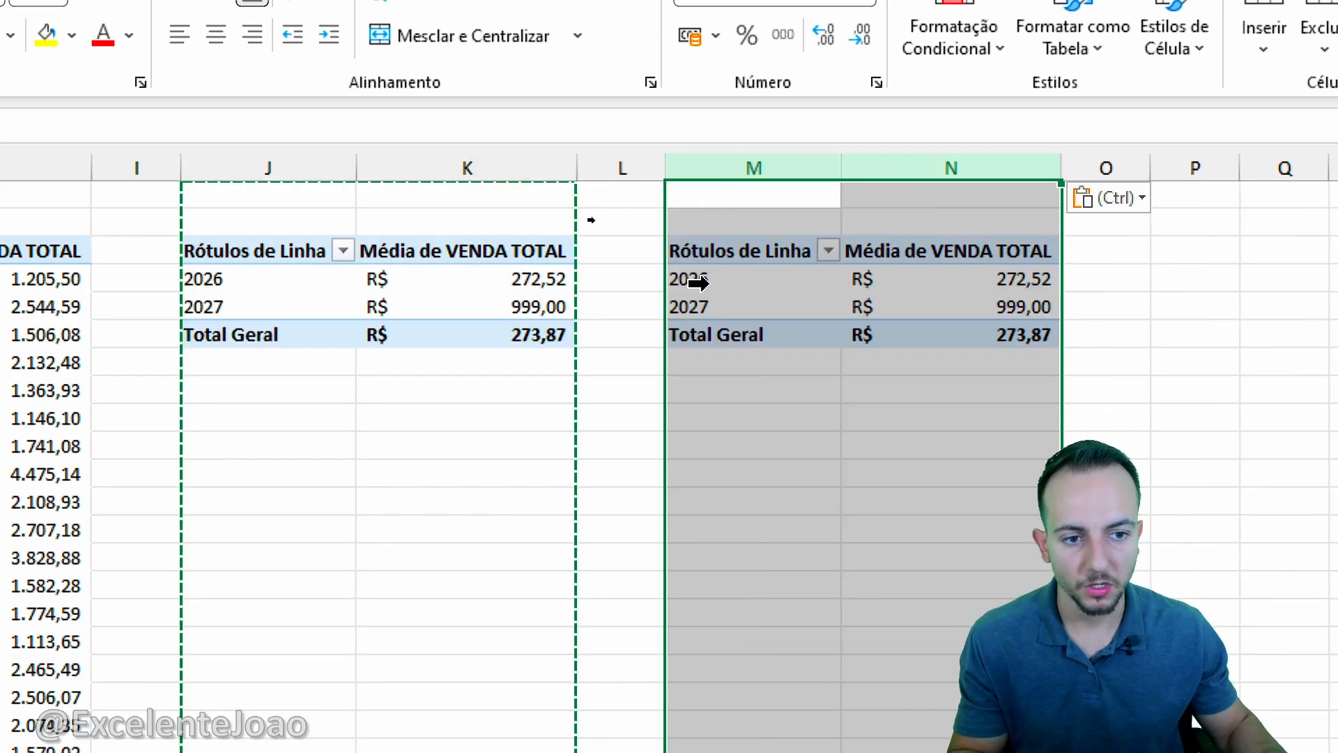
Set the VENDA TOTAL value field of the column M pivot table to be summarized by Contagem.
{"action": "left_click", "coordinate": [738, 285]}
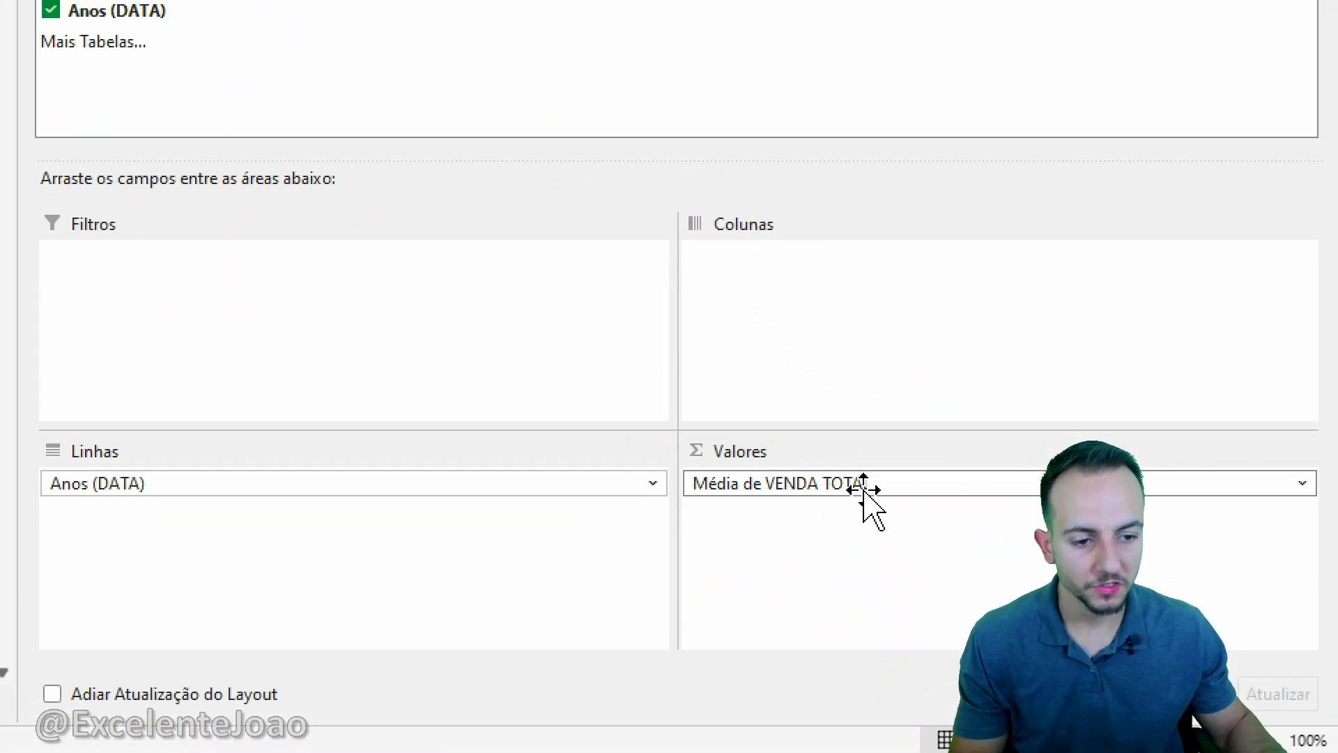
{"action": "left_click", "coordinate": [862, 496]}
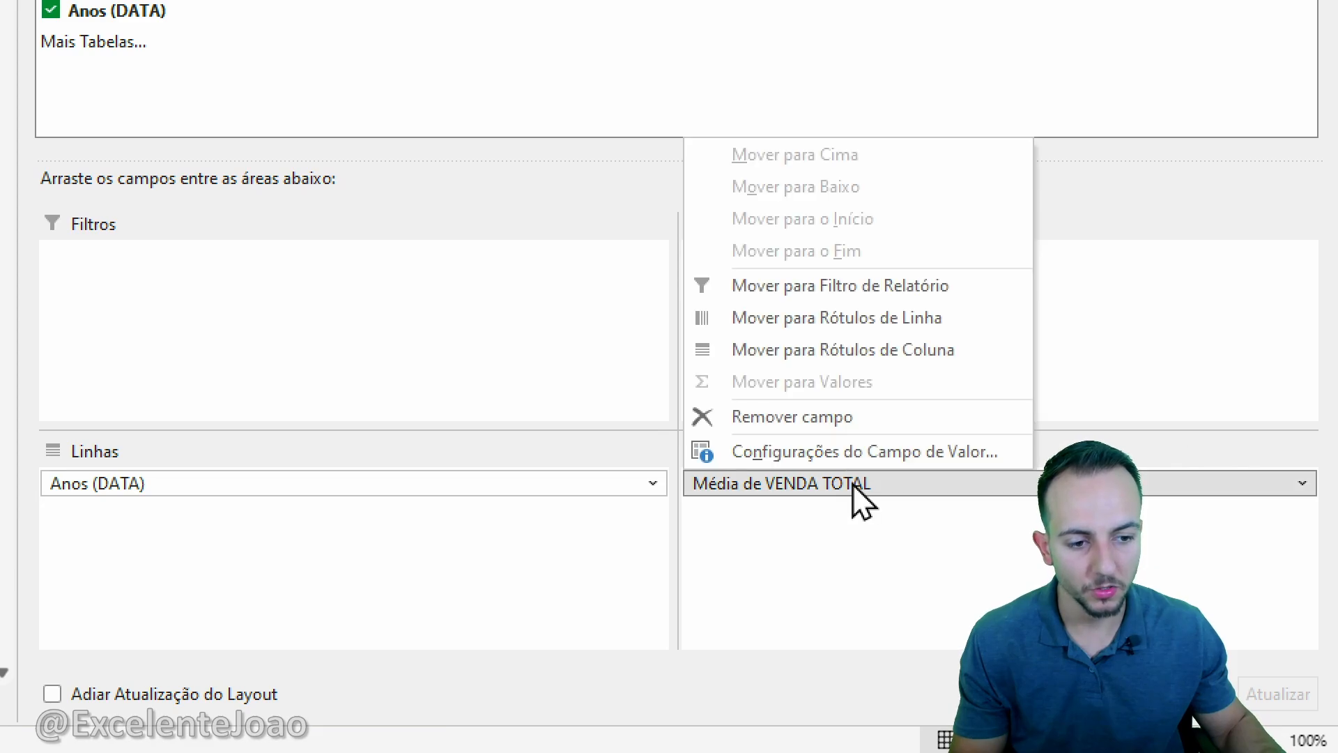
{"action": "left_click", "coordinate": [899, 453]}
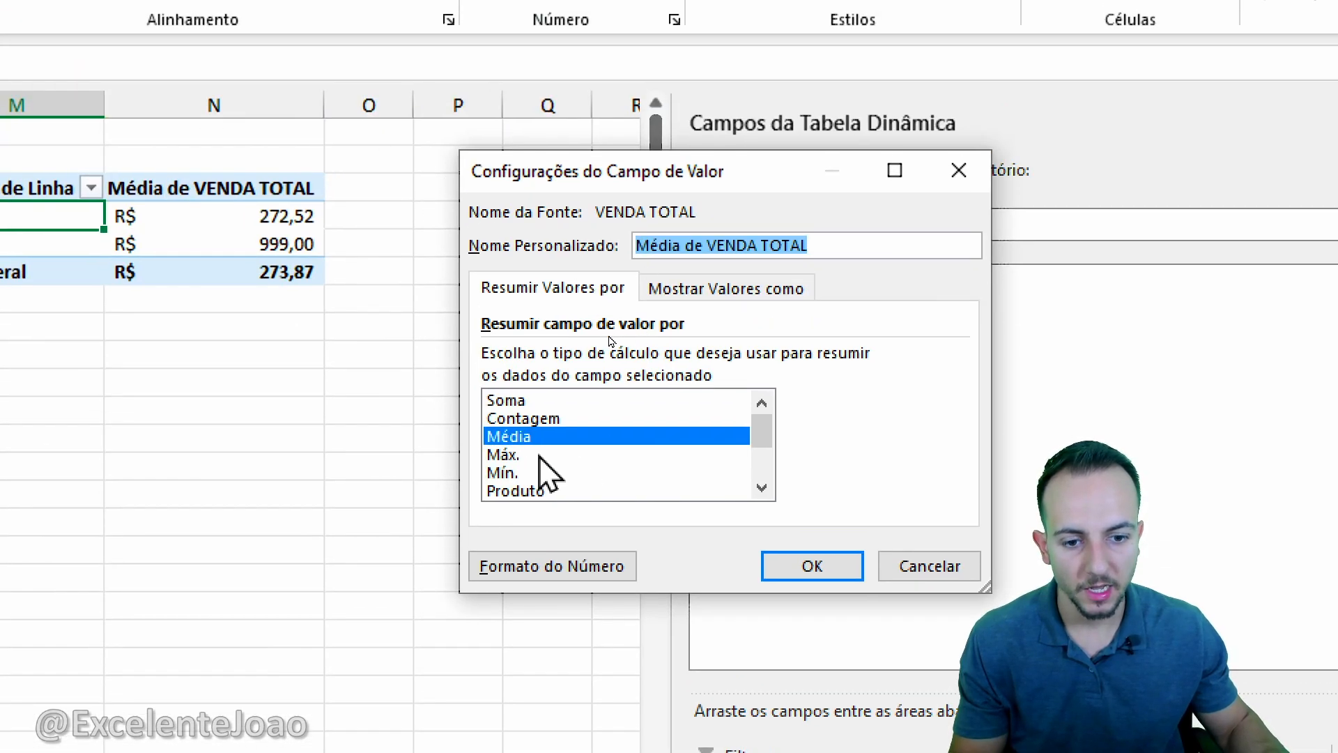
{"action": "left_click", "coordinate": [537, 421]}
{"action": "left_click", "coordinate": [811, 566]}
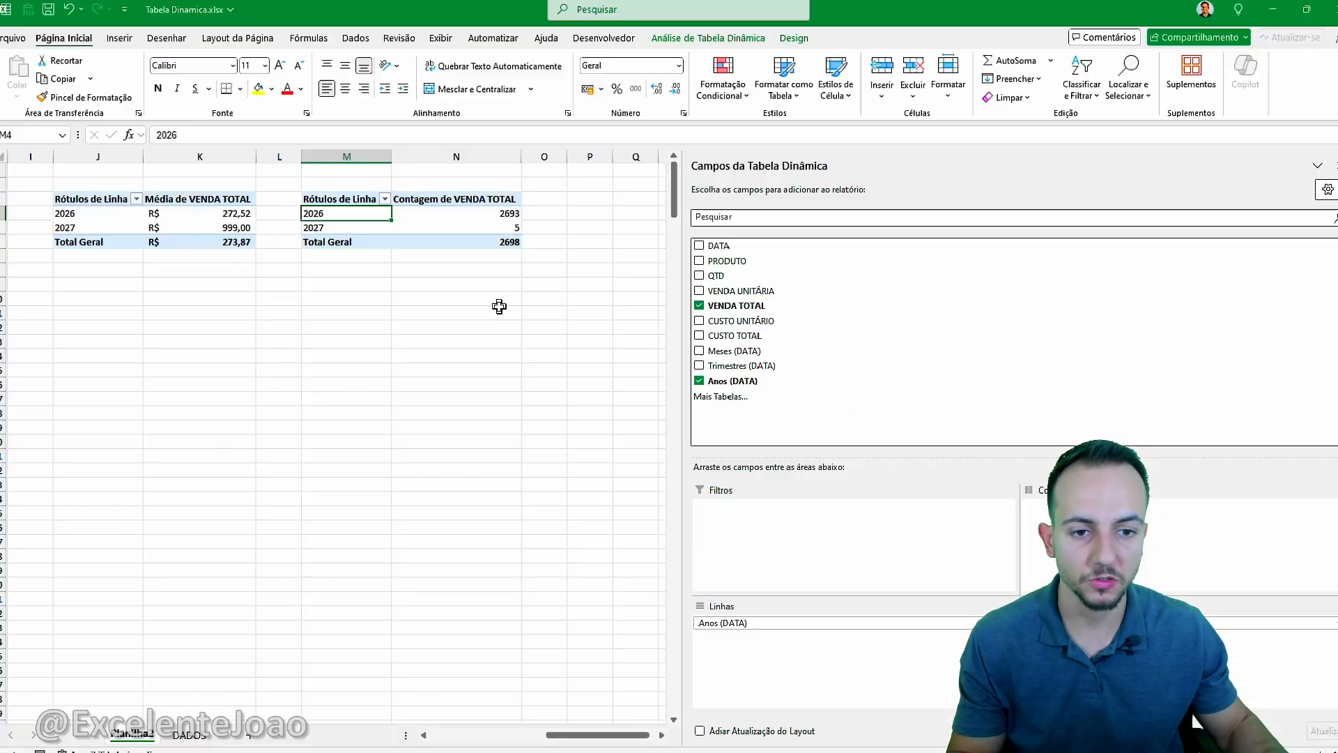
Compare the yearly sum, average and count of VENDA TOTAL across the pivot tables in columns A:B, J:K and M:N.
{"action": "left_click", "coordinate": [589, 509]}
{"action": "scroll", "coordinate": [589, 516], "scroll_direction": "left", "scroll_amount": 5}
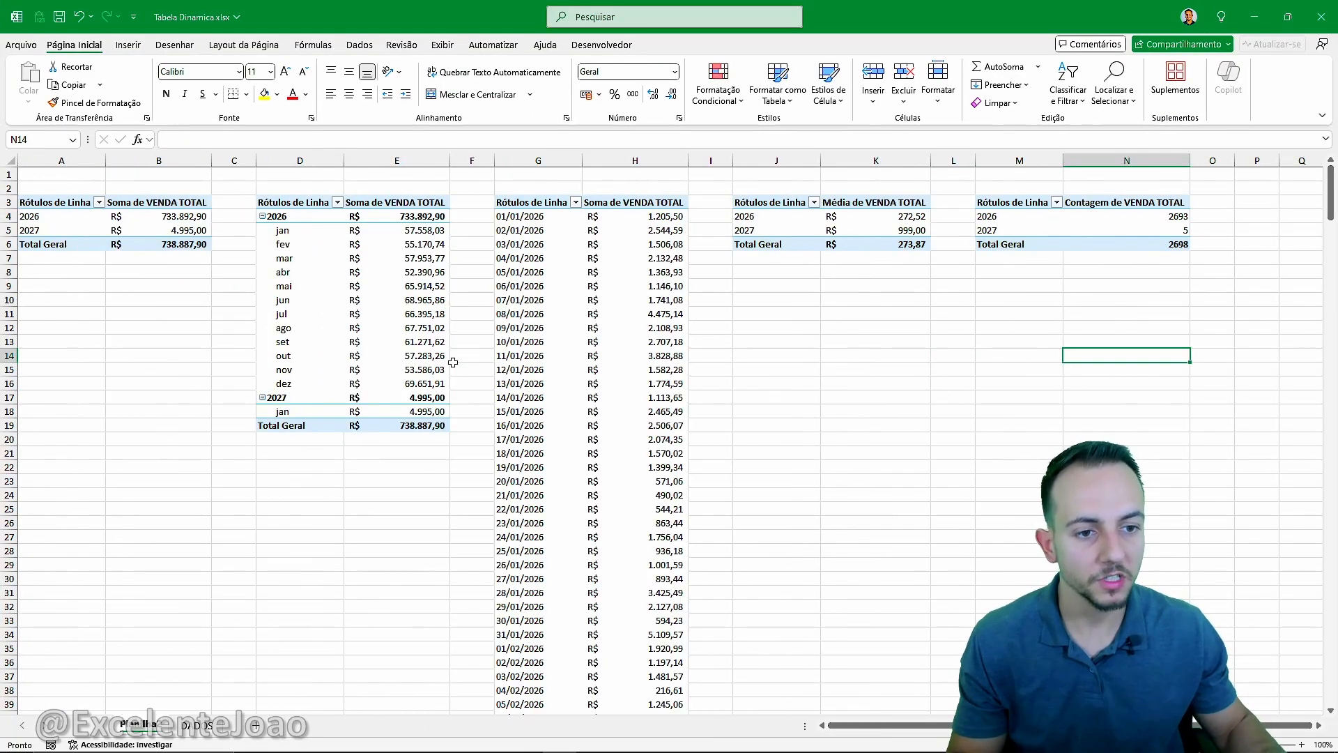
{"action": "left_click", "coordinate": [214, 318]}
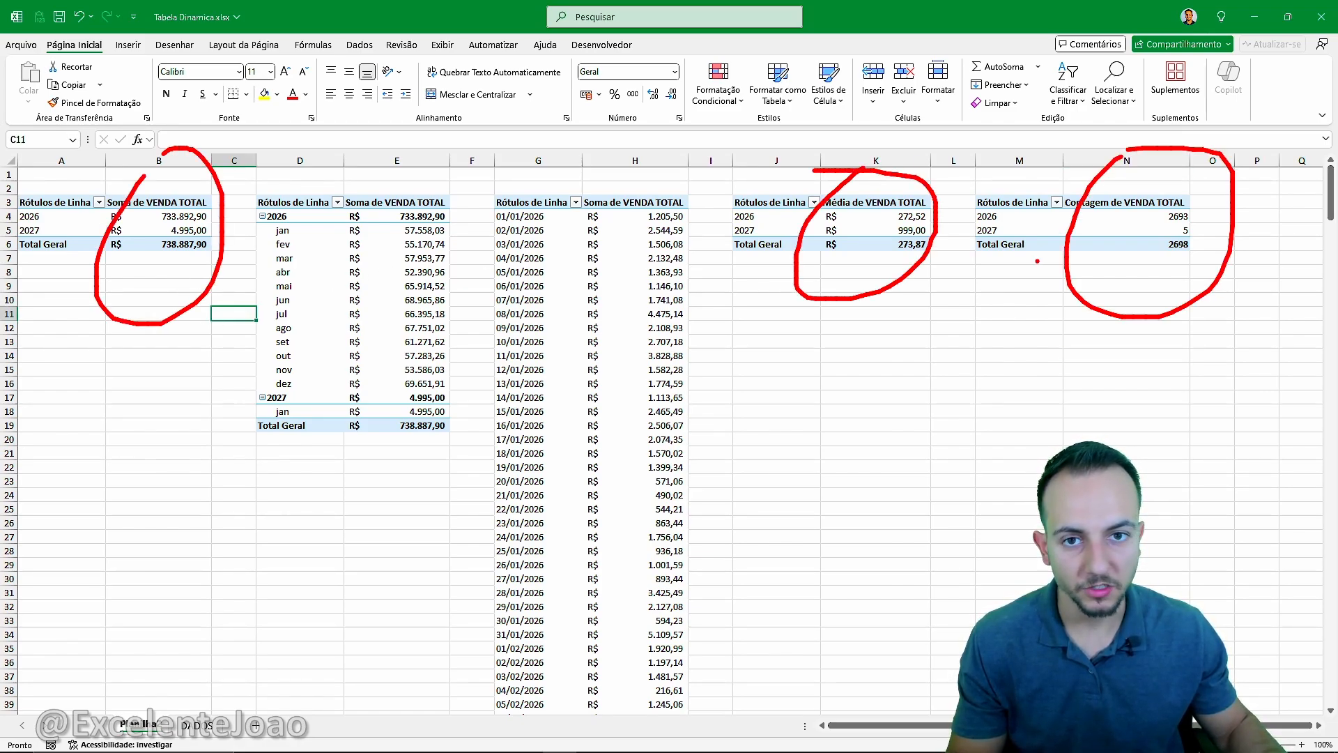
Refresh all pivot tables with Atualizar Tudo, starting from a cell of the monthly pivot table in columns D:E.
{"action": "left_click", "coordinate": [418, 286]}
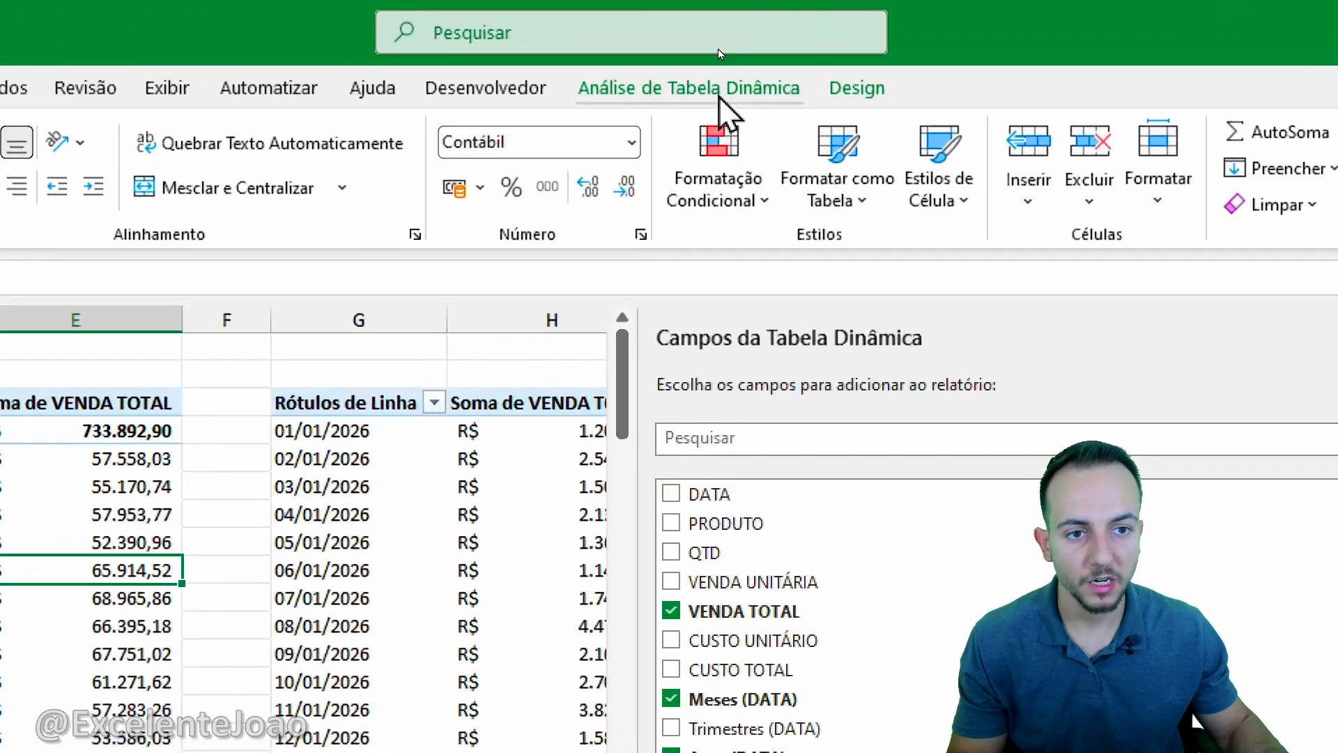
{"action": "left_click", "coordinate": [720, 96]}
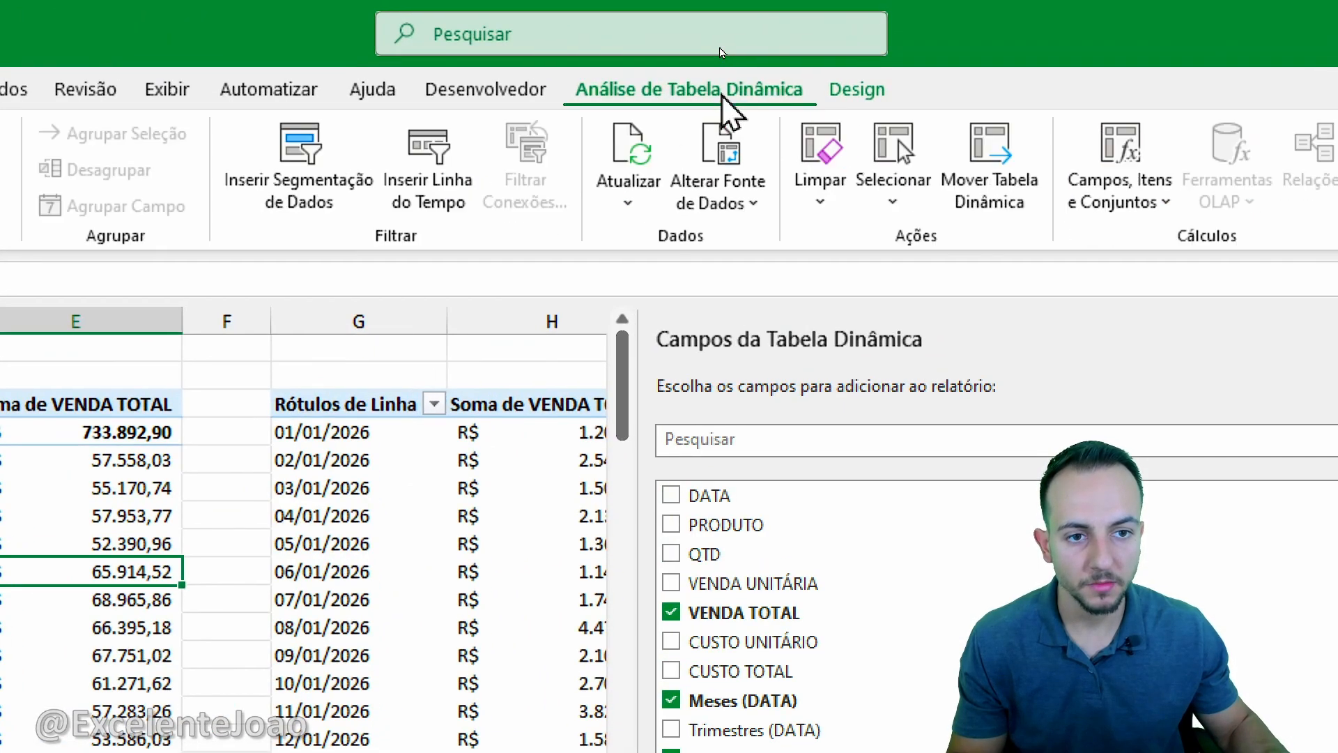
{"action": "left_click", "coordinate": [628, 188]}
{"action": "left_click", "coordinate": [692, 280]}
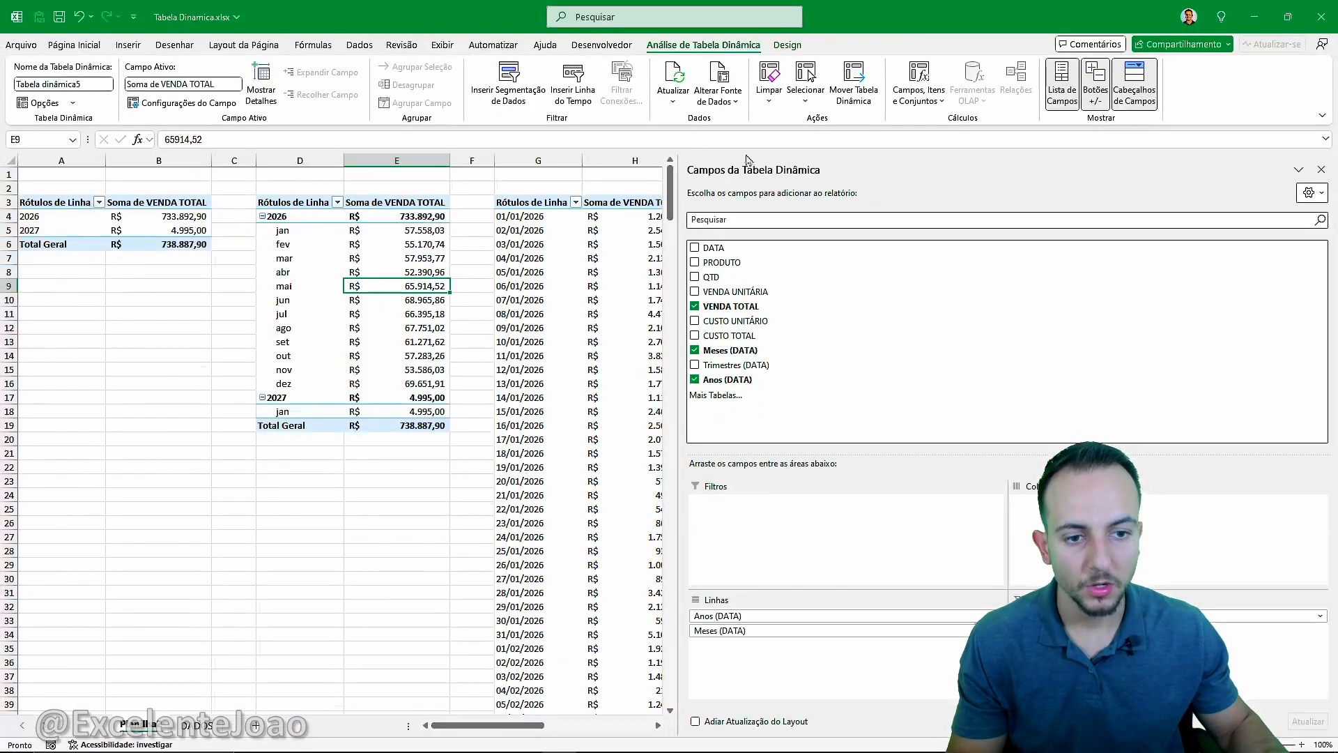
Run Atualizar Tudo from the source table on the DADOS sheet.
{"action": "left_click", "coordinate": [202, 726]}
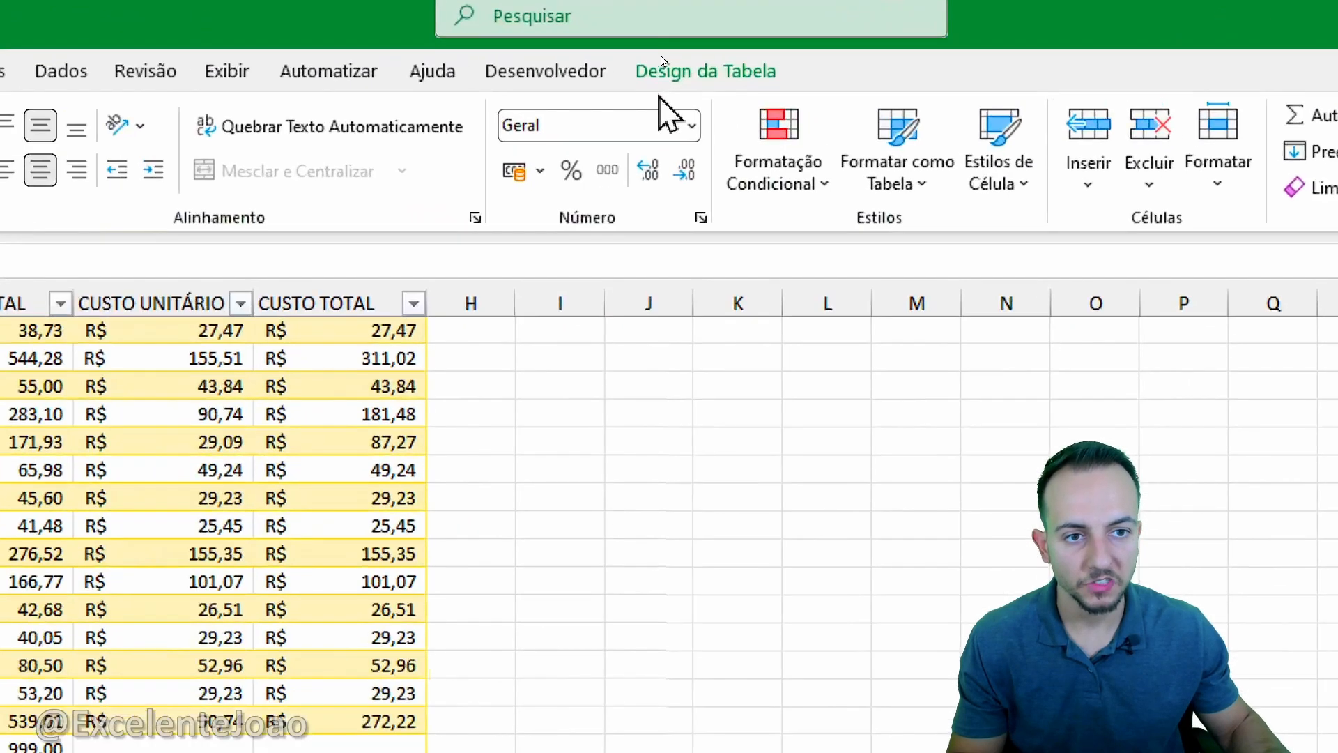
{"action": "left_click", "coordinate": [682, 45]}
{"action": "left_click", "coordinate": [406, 101]}
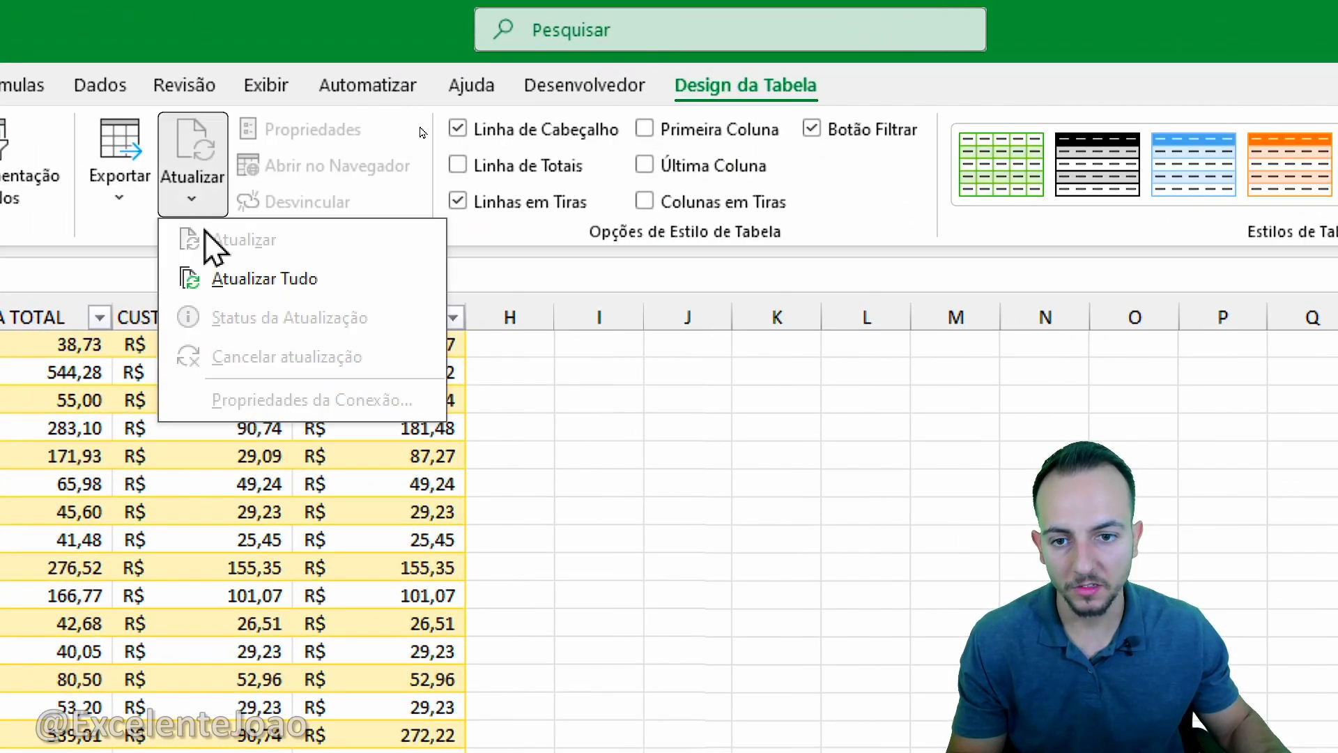
{"action": "left_click", "coordinate": [241, 283]}
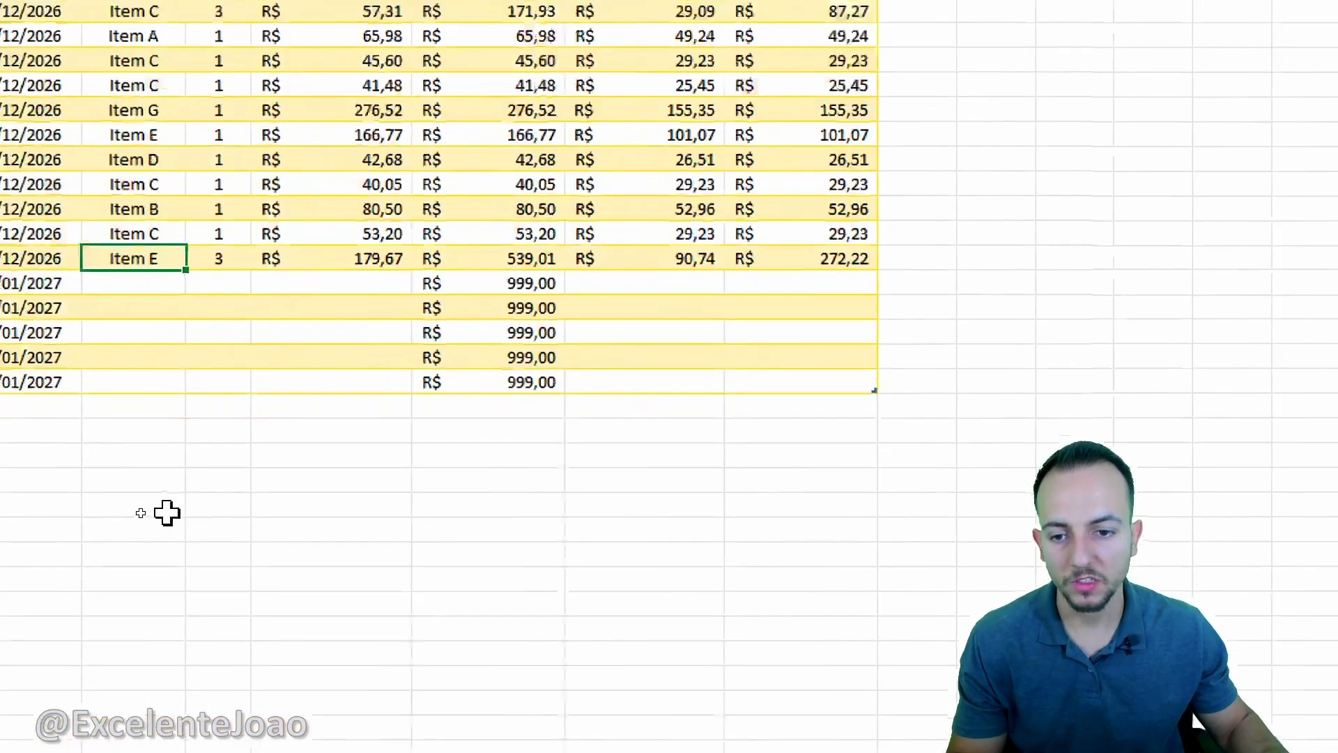
{"action": "mouse_move", "coordinate": [122, 493]}
{"action": "left_mouse_down"}
{"action": "mouse_move", "coordinate": [307, 390]}
{"action": "mouse_move", "coordinate": [463, 421]}
{"action": "mouse_move", "coordinate": [682, 543]}
{"action": "left_mouse_up"}
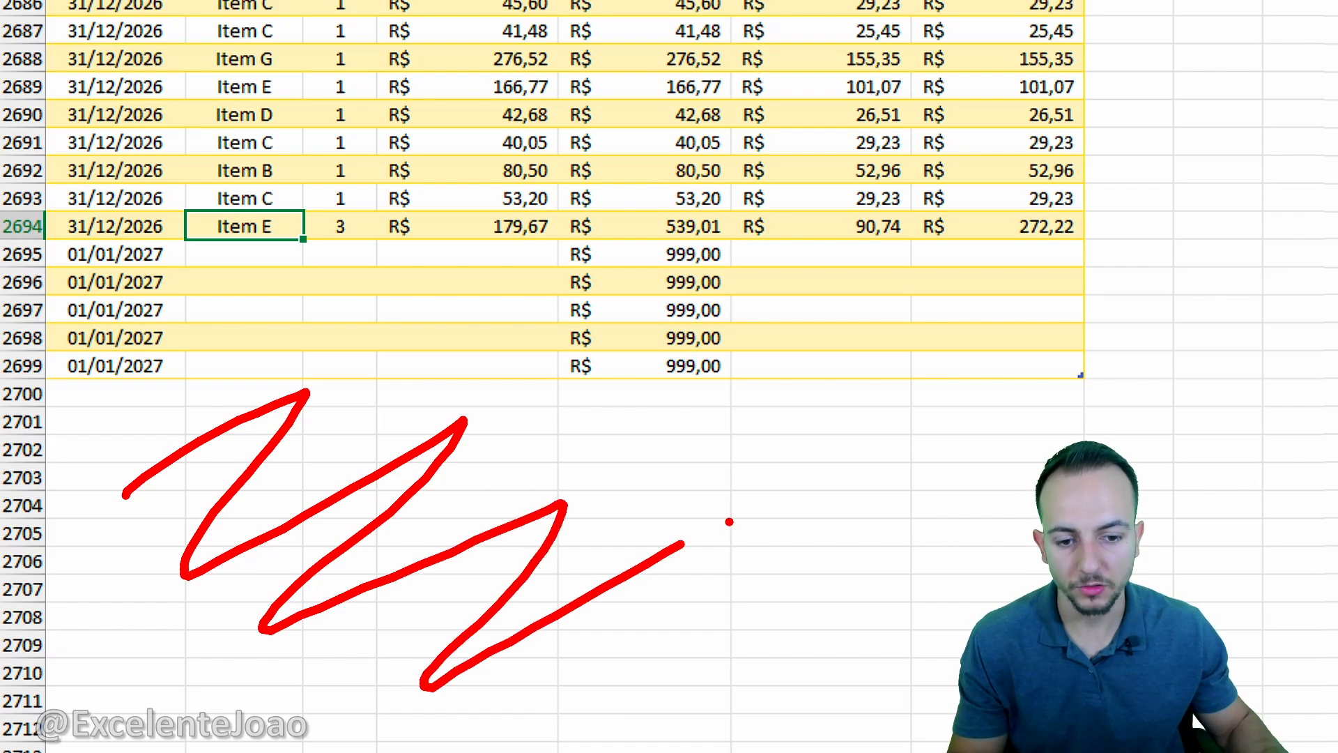
{"action": "key", "text": "Escape"}
{"action": "key", "text": "ctrl+4"}
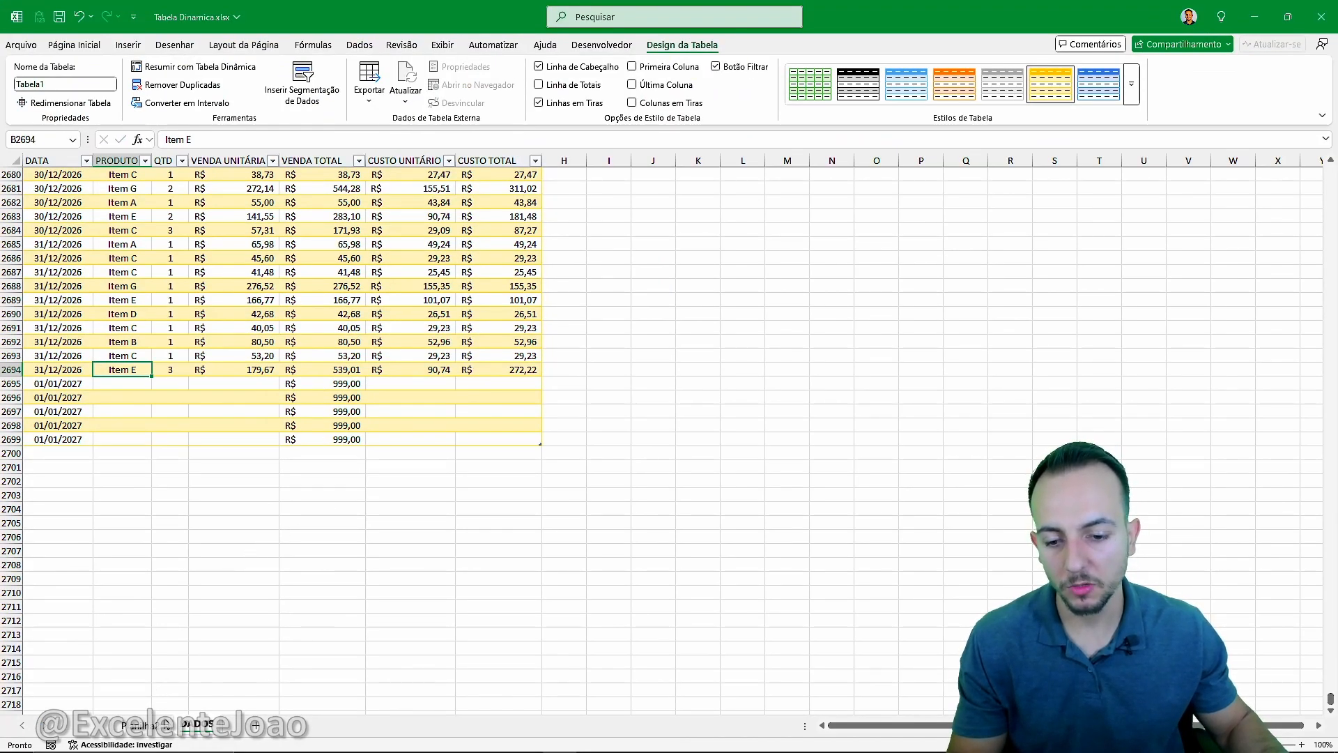
{"action": "key", "text": "ctrl+Page_Up"}
{"action": "left_click", "coordinate": [307, 536]}
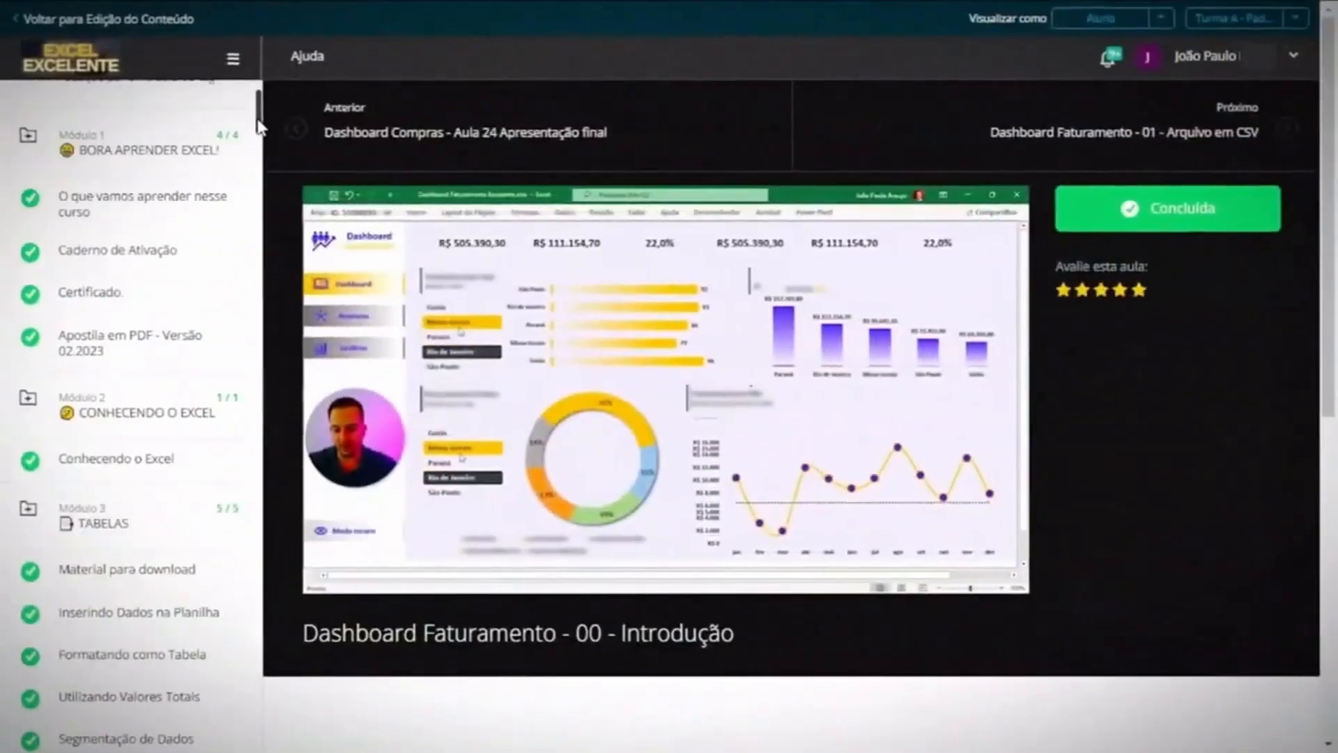
Browse the modules and lessons of the Excel Excelente course site, opening the ProcV e Índice Corresp lesson along the way.
{"action": "left_click_drag", "start_coordinate": [260, 110], "coordinate": [258, 460]}
{"action": "left_click", "coordinate": [132, 205]}
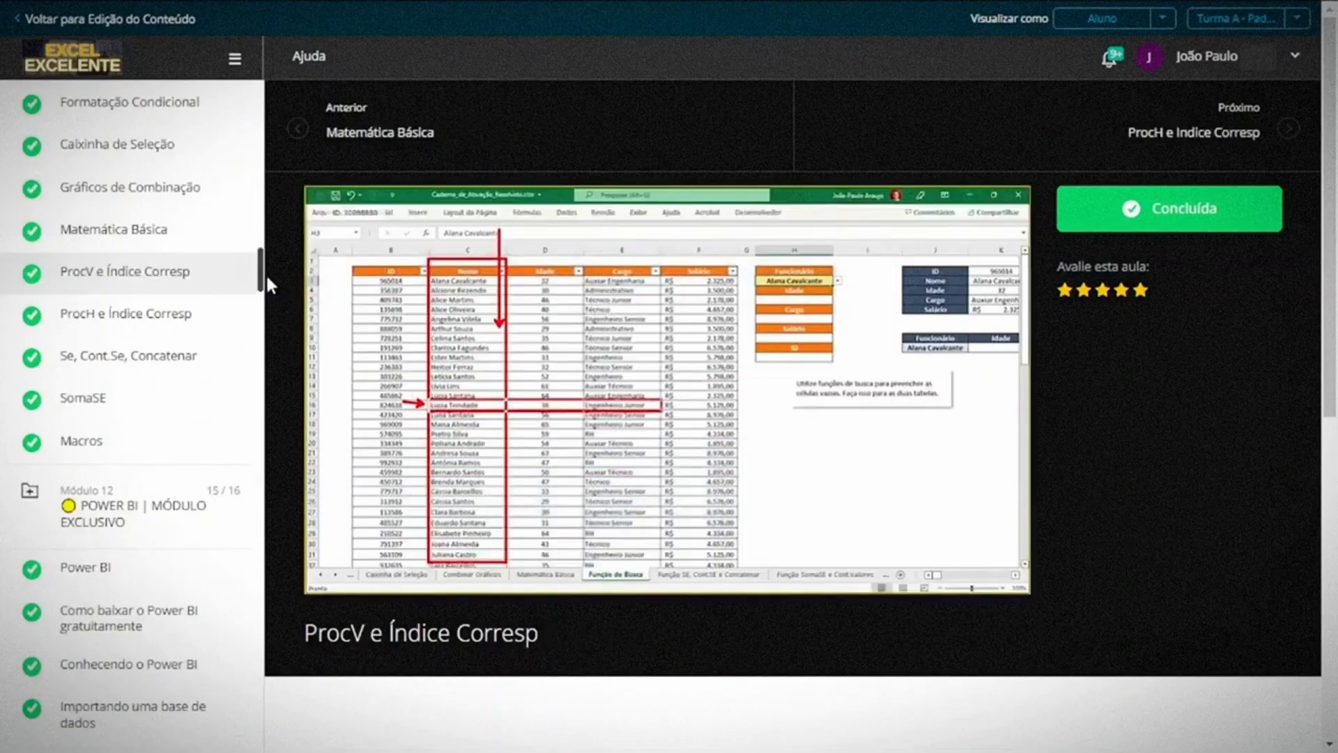
{"action": "left_click_drag", "start_coordinate": [260, 279], "coordinate": [250, 334]}
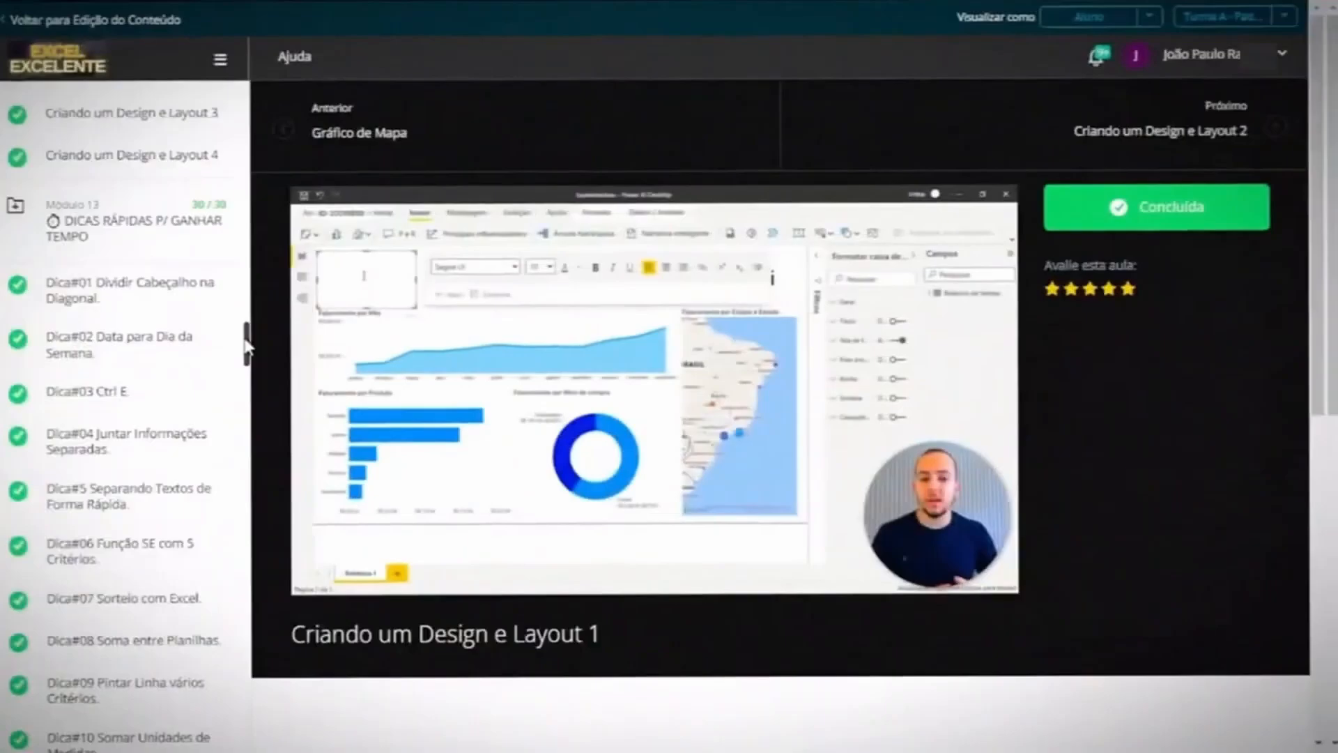
{"action": "left_click_drag", "start_coordinate": [260, 323], "coordinate": [258, 570]}
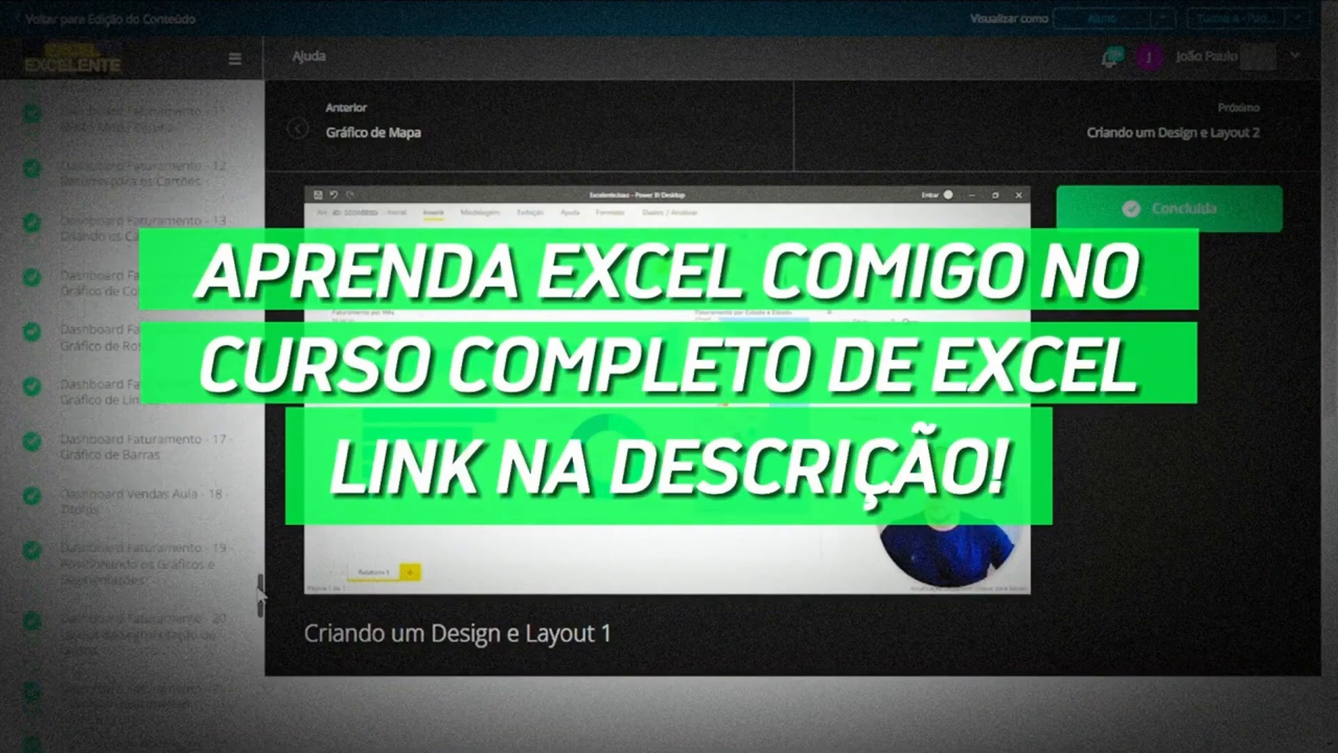